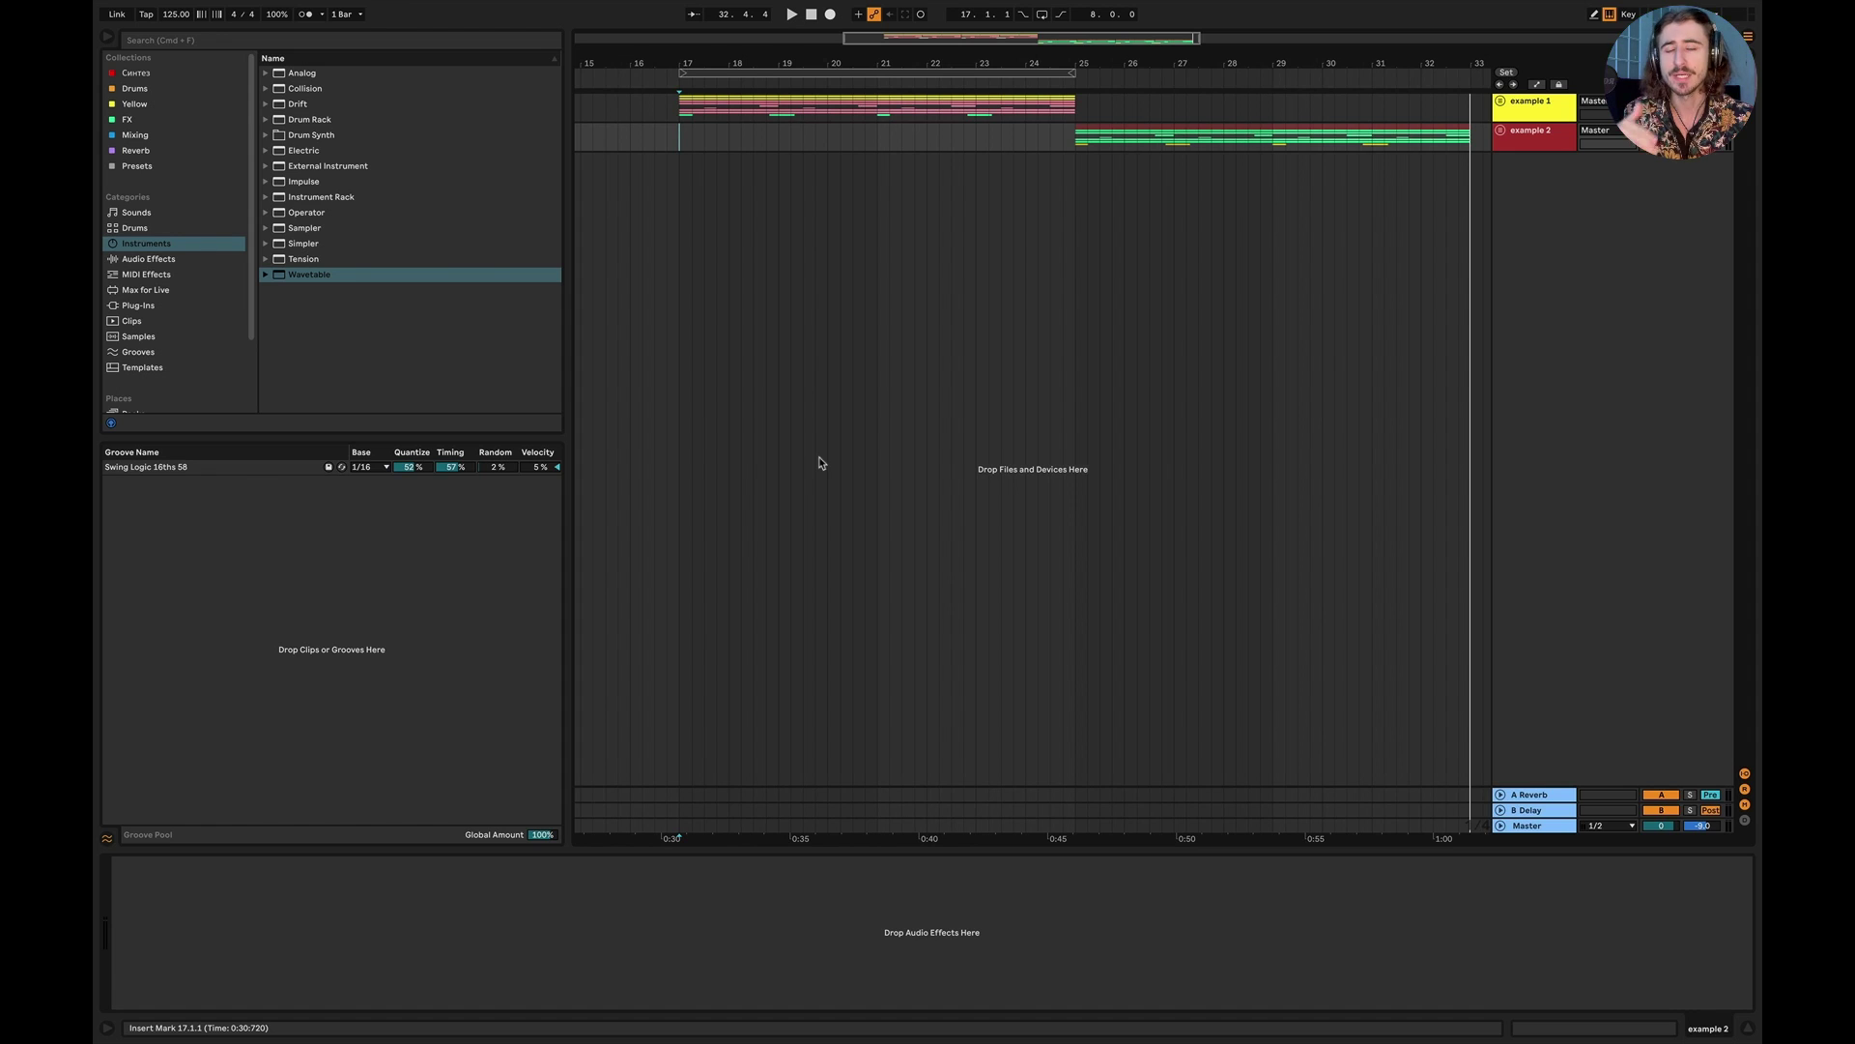
Step: Play the arrangement from bar 17 to listen to the example 1 group
{"action": "left_click", "coordinate": [679, 145]}
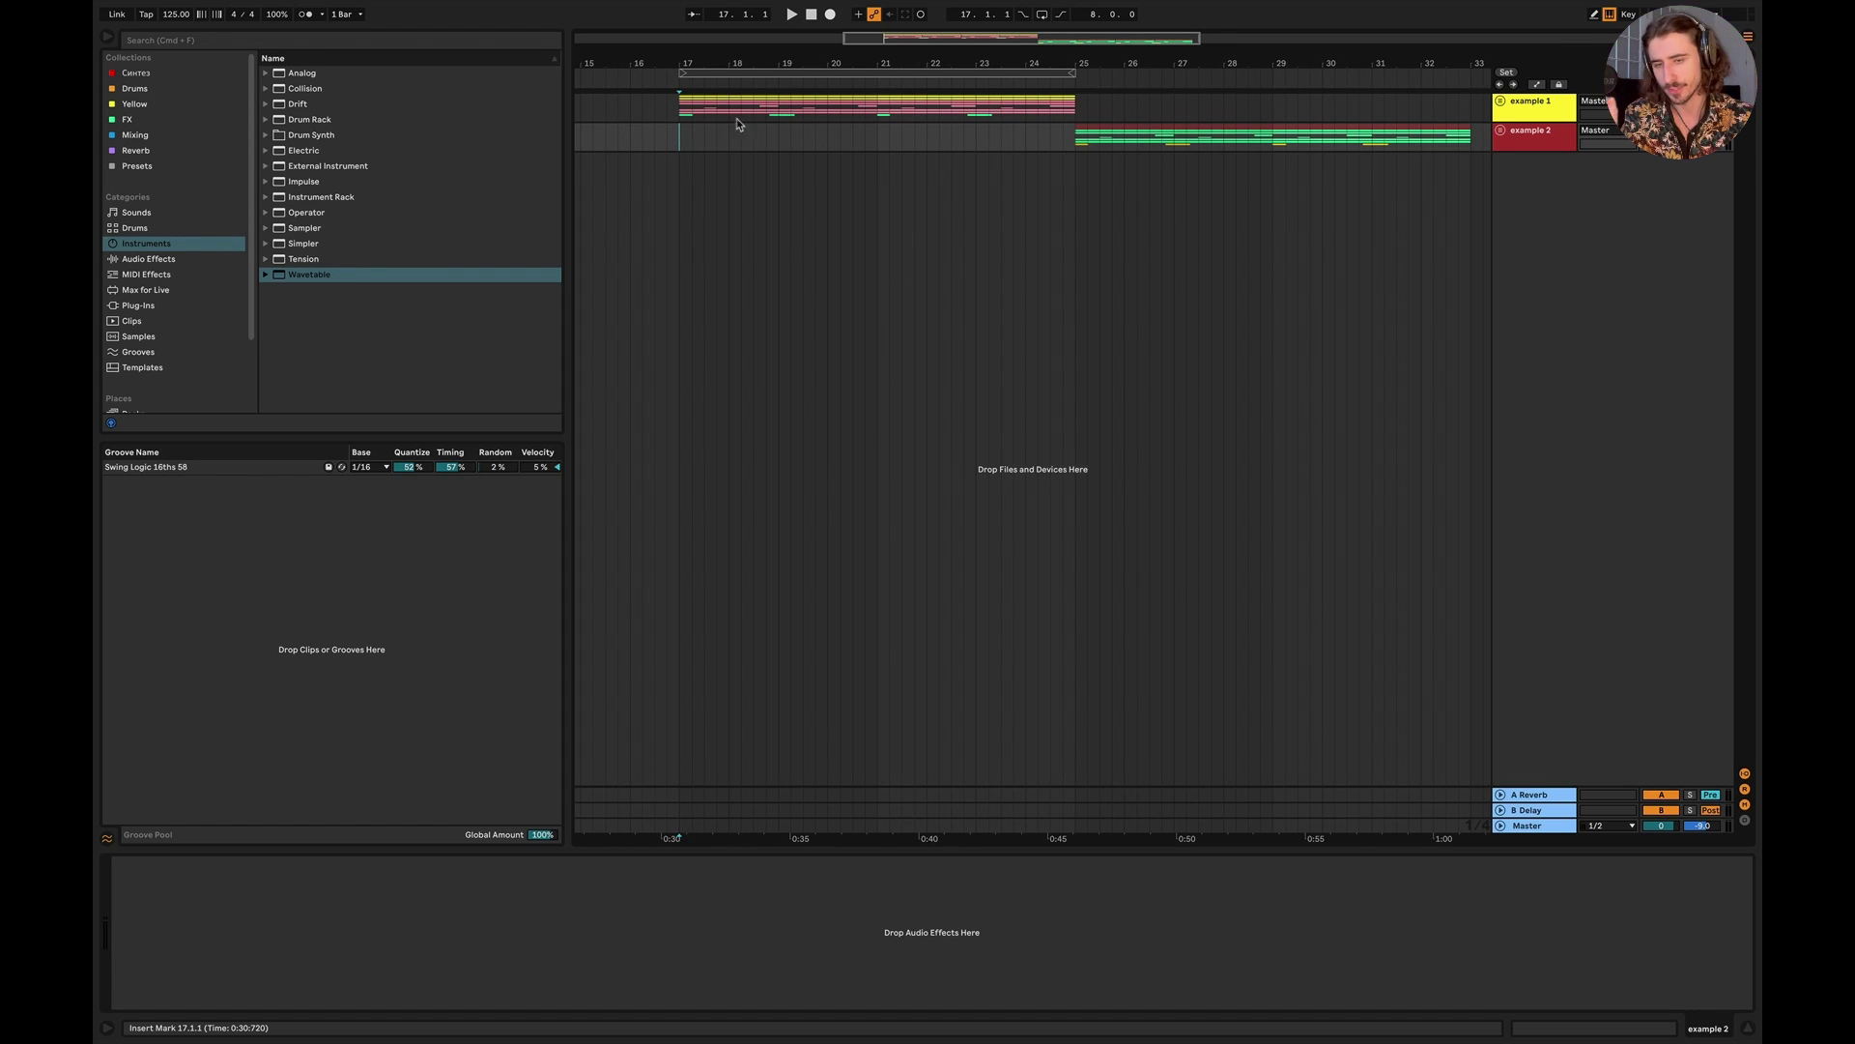
{"action": "key", "text": "space"}
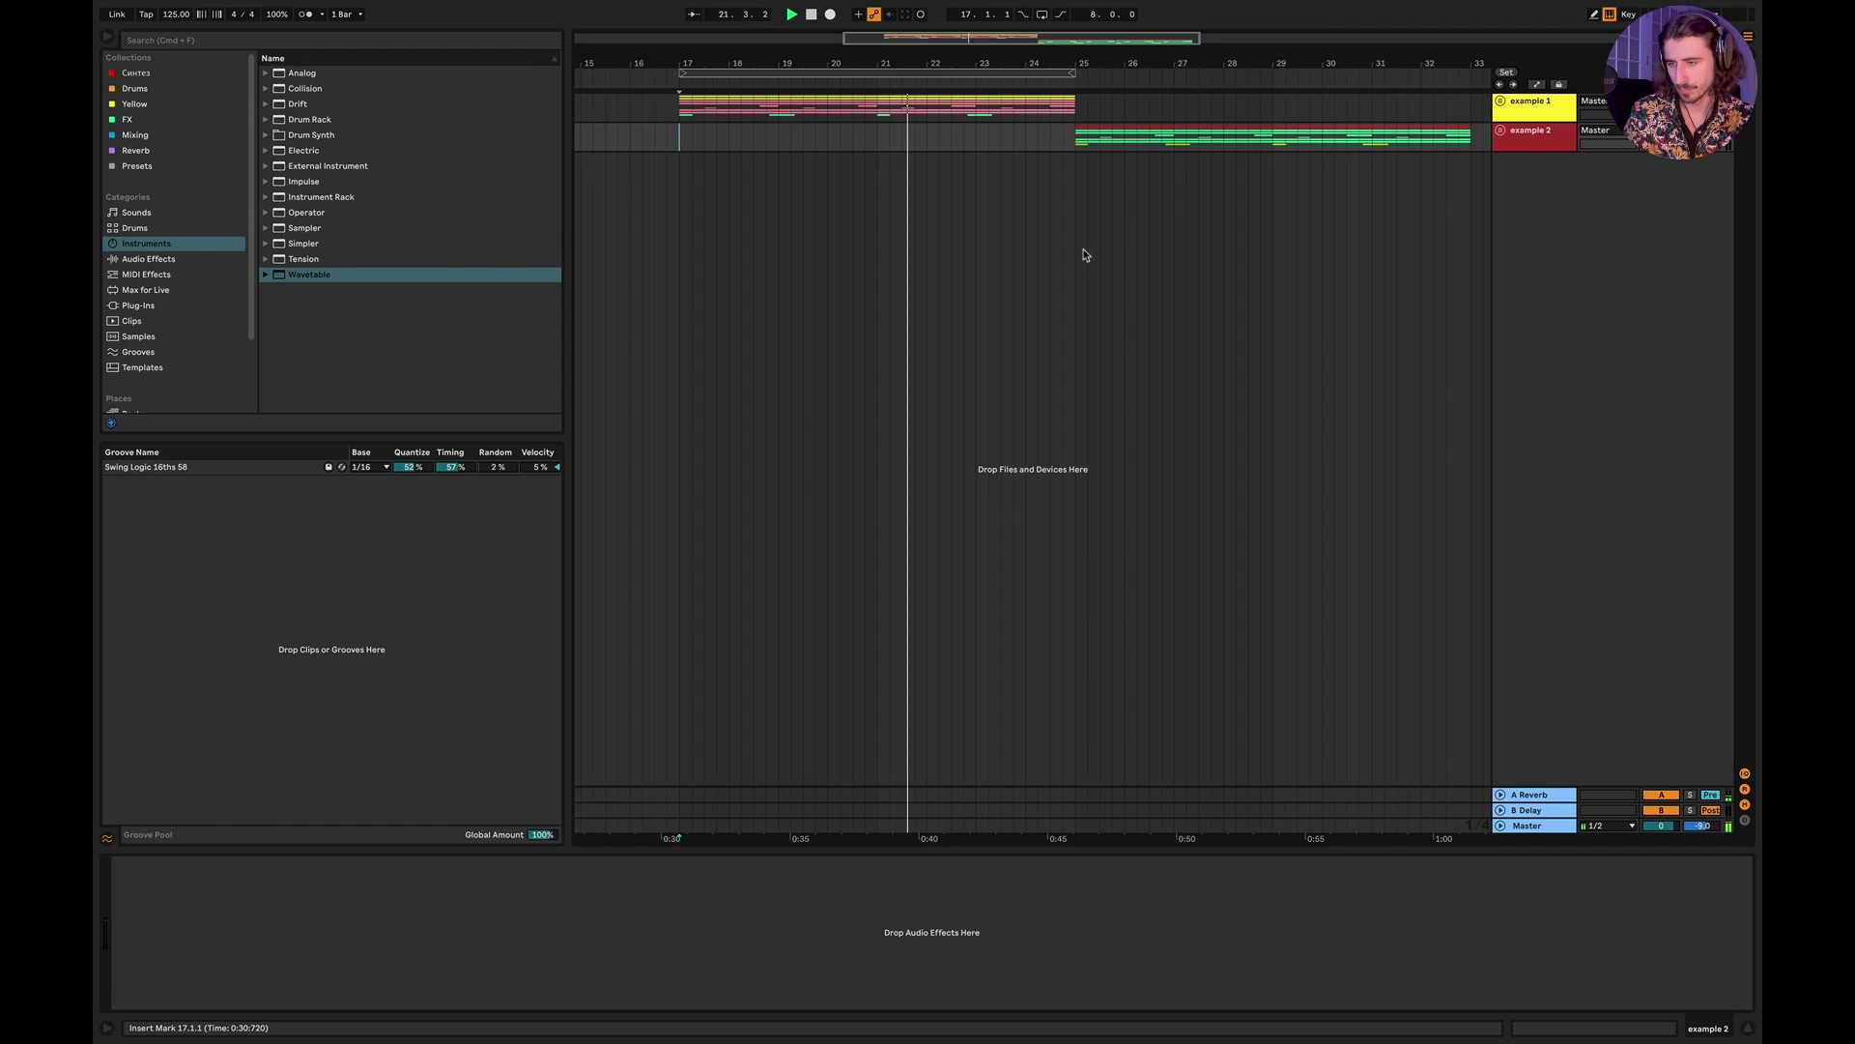
{"action": "scroll", "coordinate": [1102, 184], "scroll_direction": "right", "scroll_amount": 2}
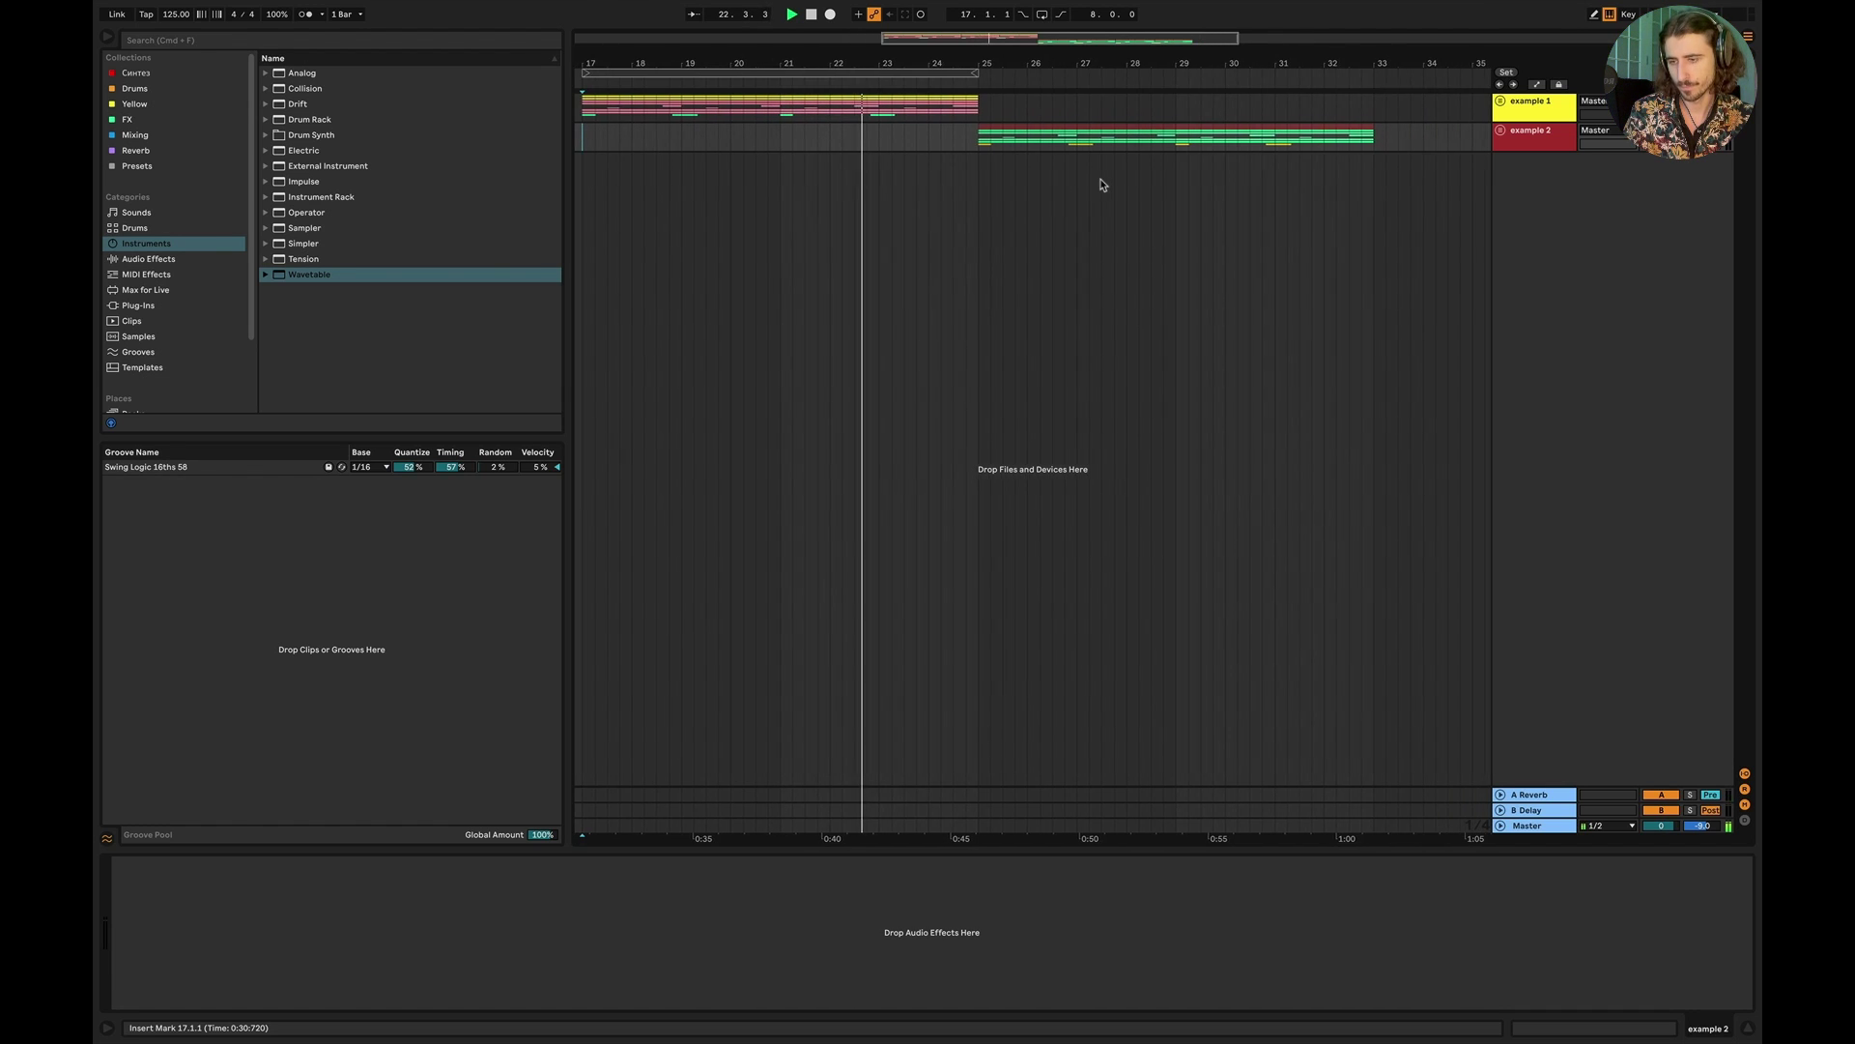
Step: Play the arrangement from bar 25 to hear example 2, and display the Master track's effect chain
{"action": "scroll", "coordinate": [1104, 185], "scroll_direction": "down", "scroll_amount": 2}
{"action": "scroll", "coordinate": [1102, 184], "scroll_direction": "right", "scroll_amount": 1}
{"action": "left_click", "coordinate": [948, 146]}
{"action": "key", "text": "space"}
{"action": "key", "text": "space"}
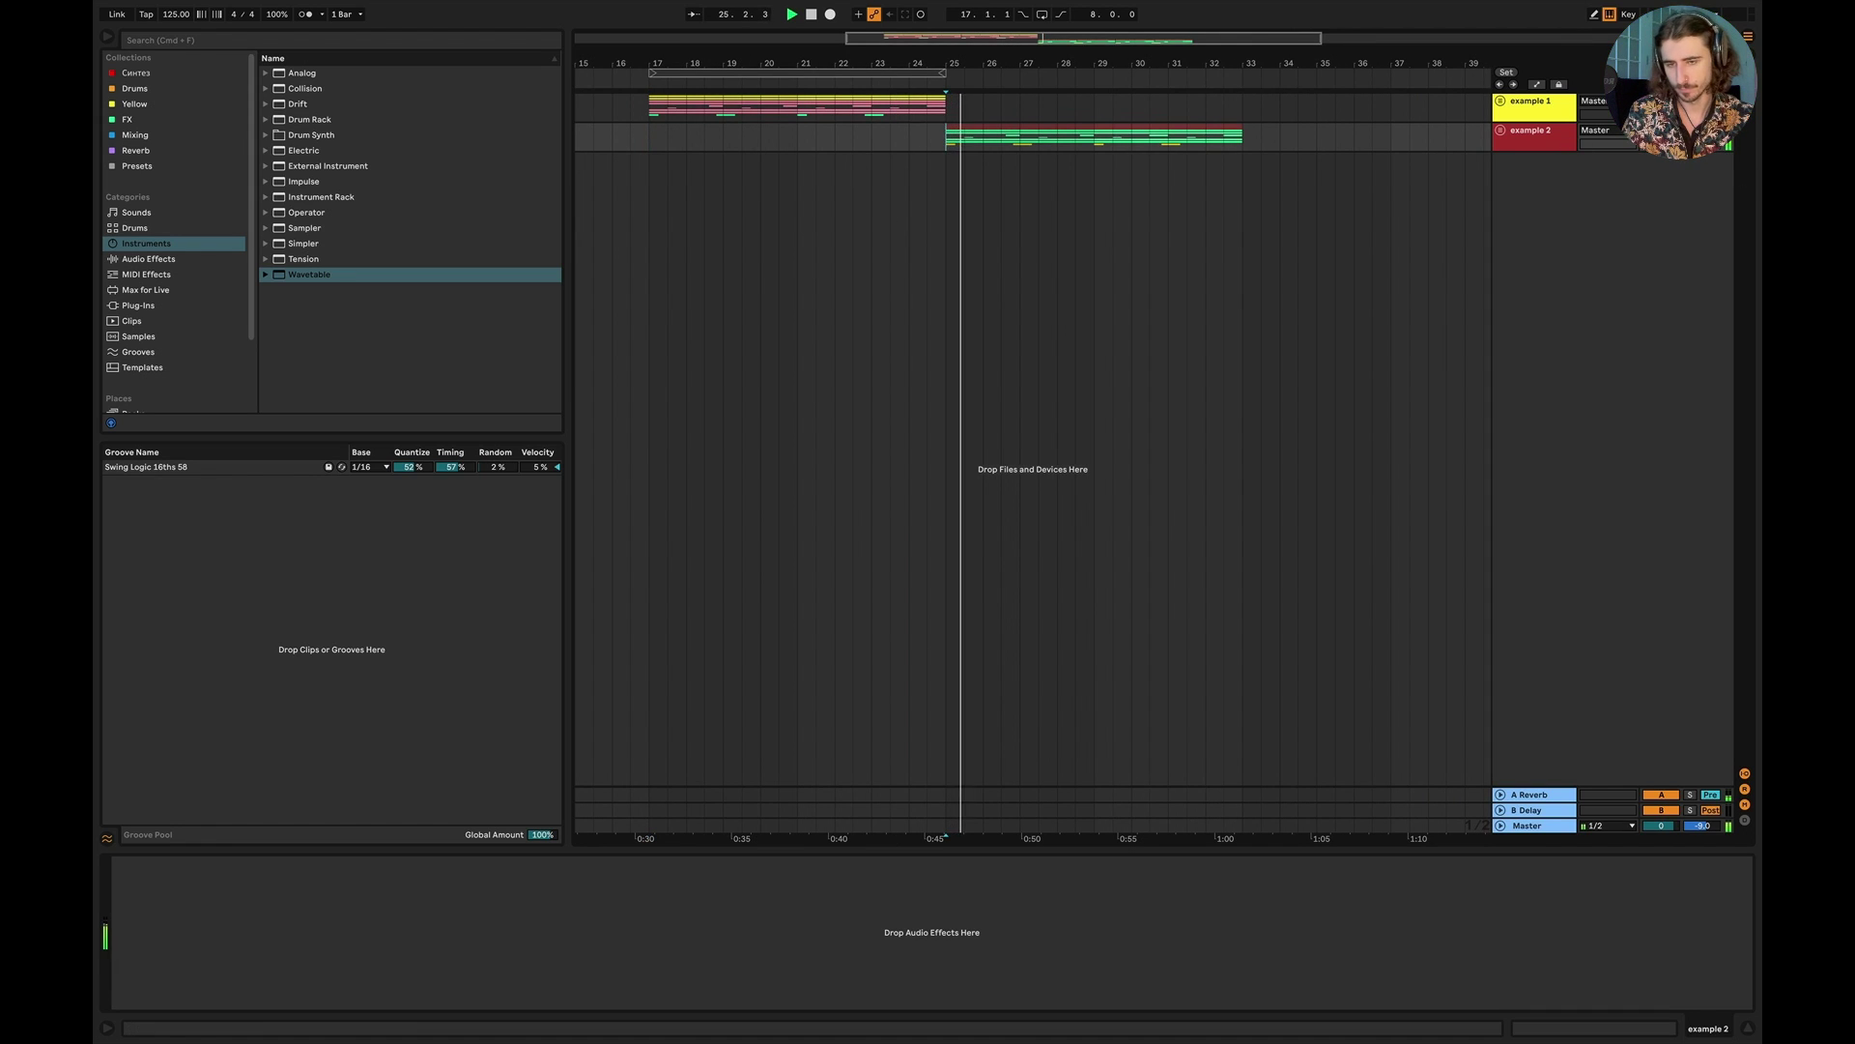
{"action": "scroll", "coordinate": [956, 253], "scroll_direction": "right", "scroll_amount": 1}
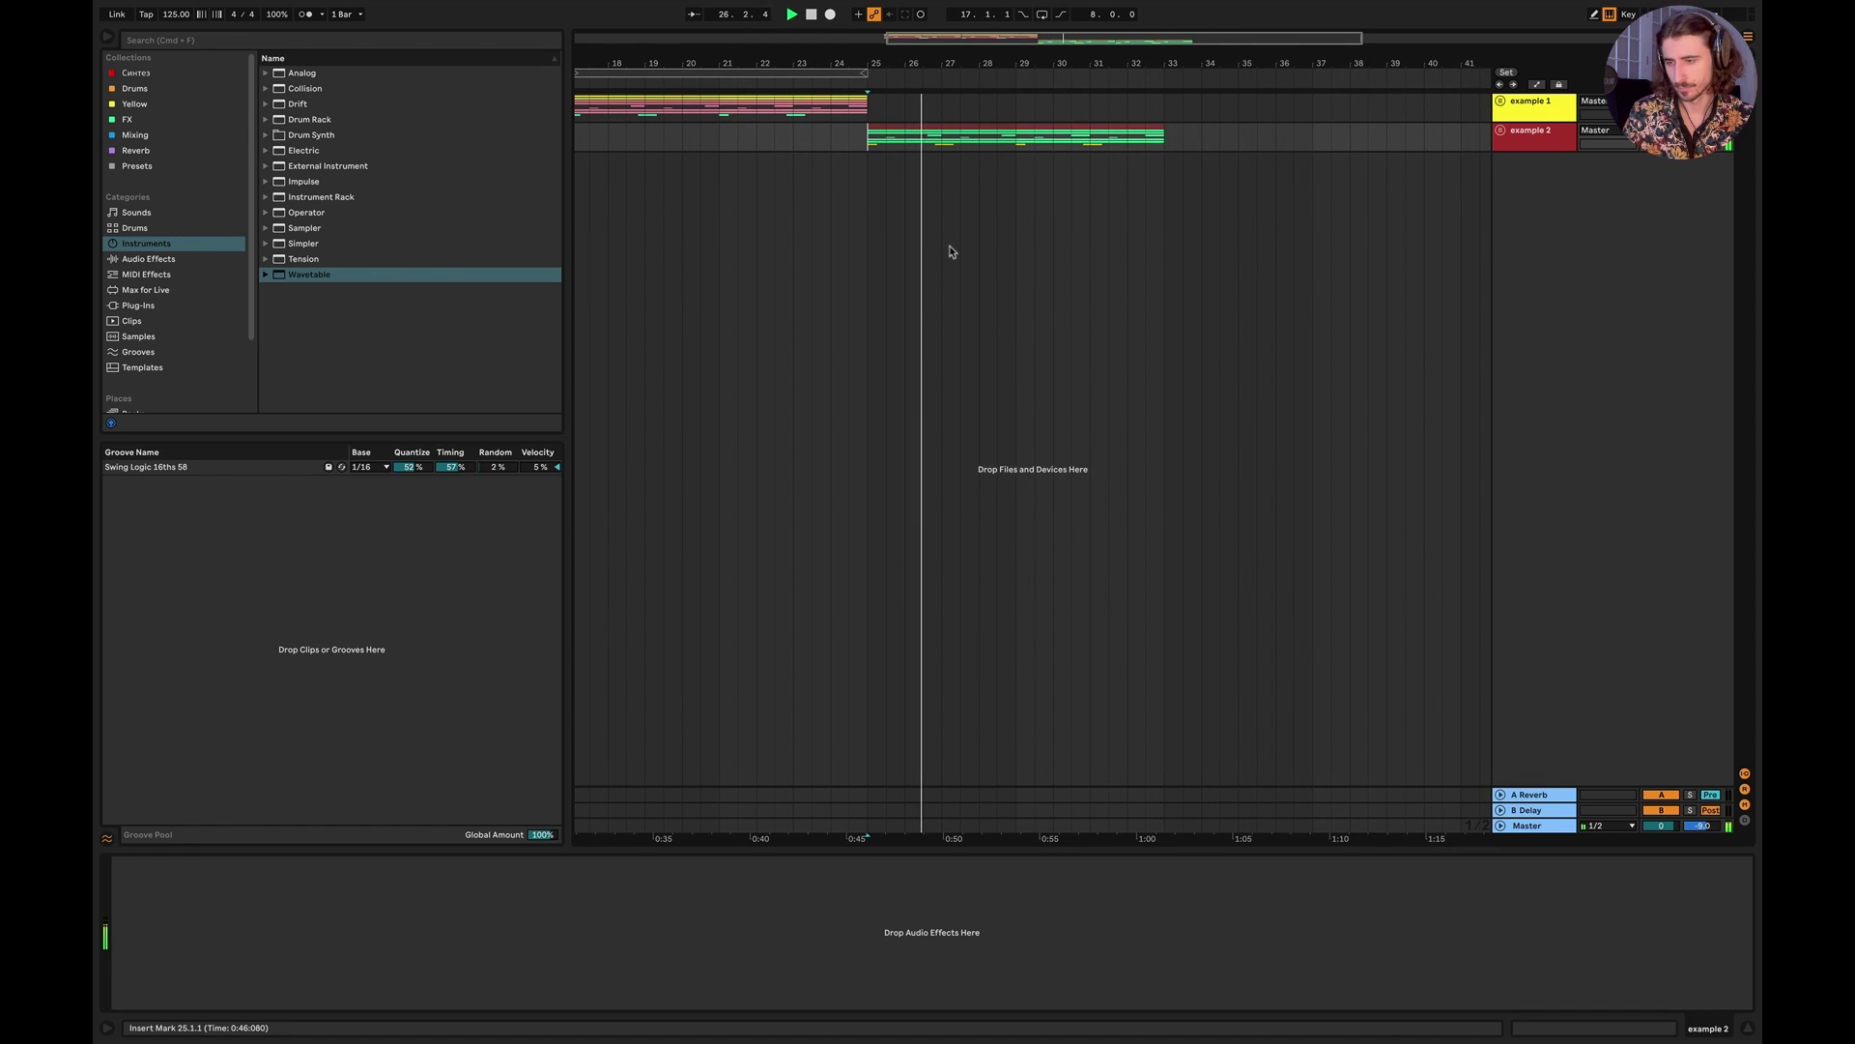
{"action": "left_click", "coordinate": [1536, 828]}
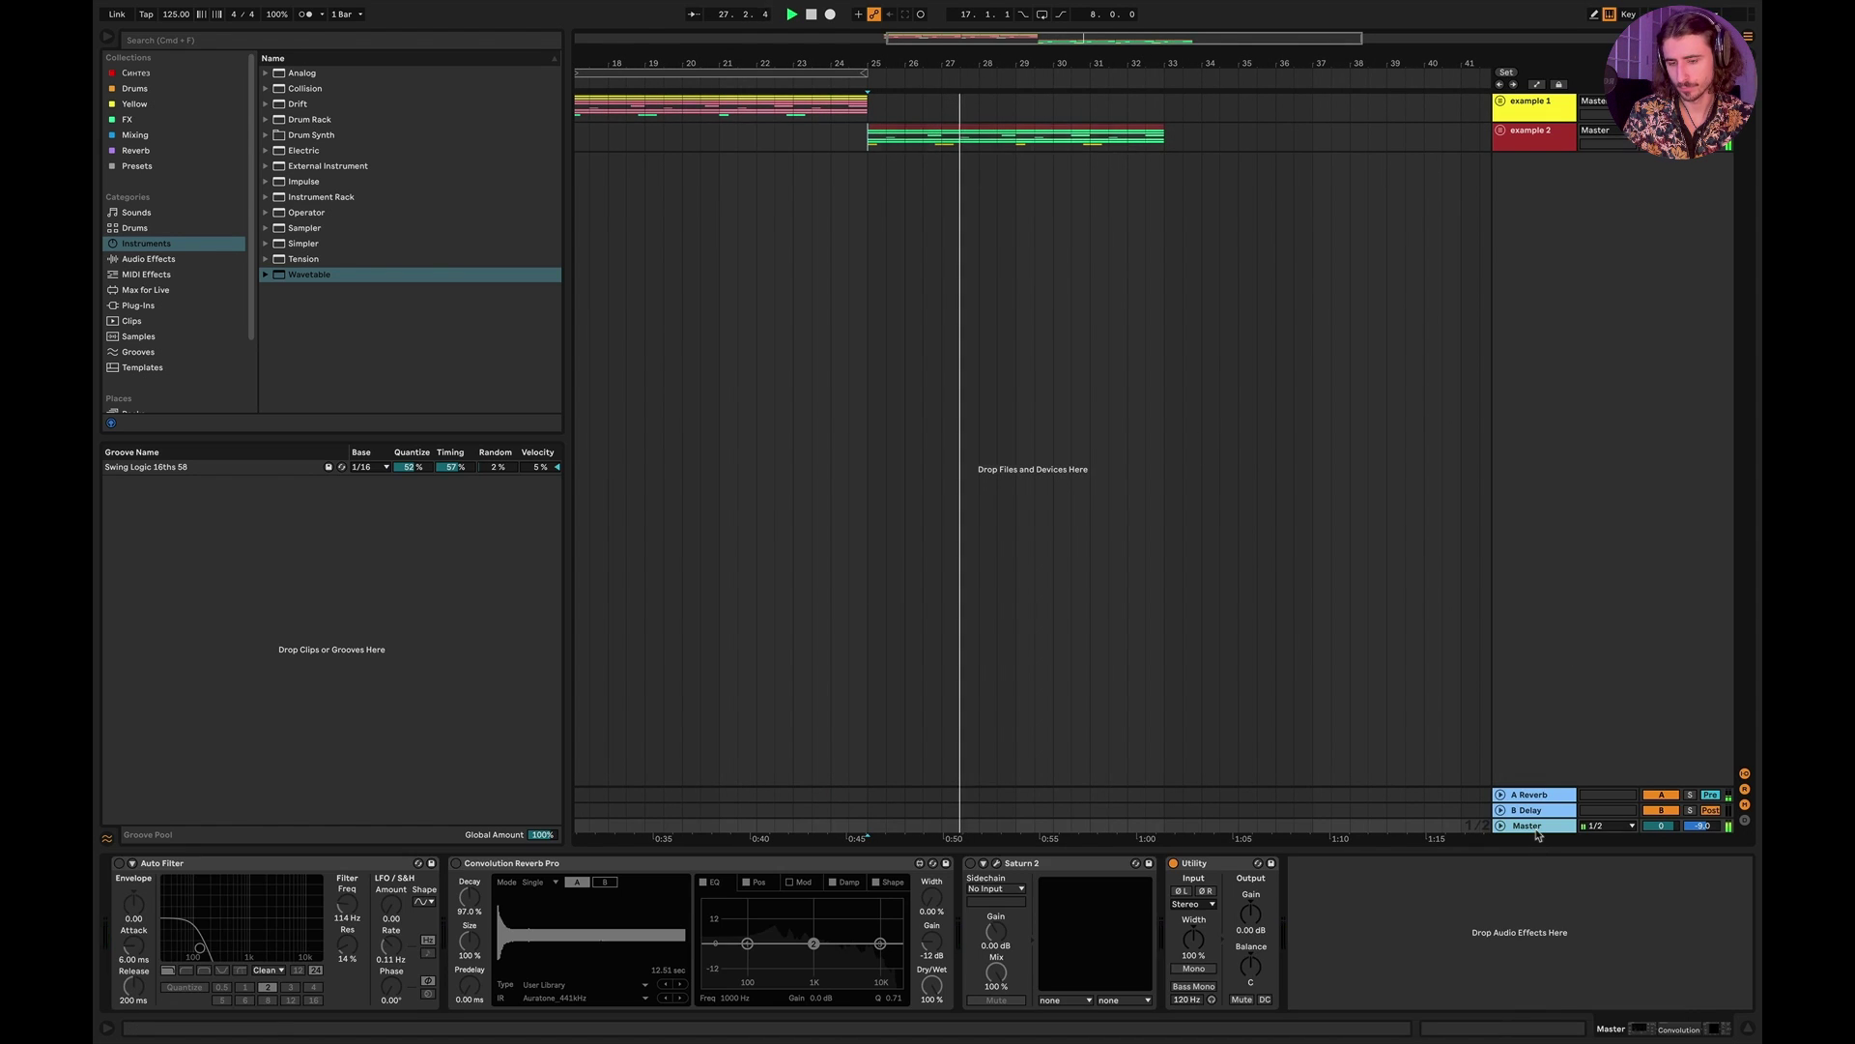
{"action": "scroll", "coordinate": [829, 307], "scroll_direction": "left", "scroll_amount": 1}
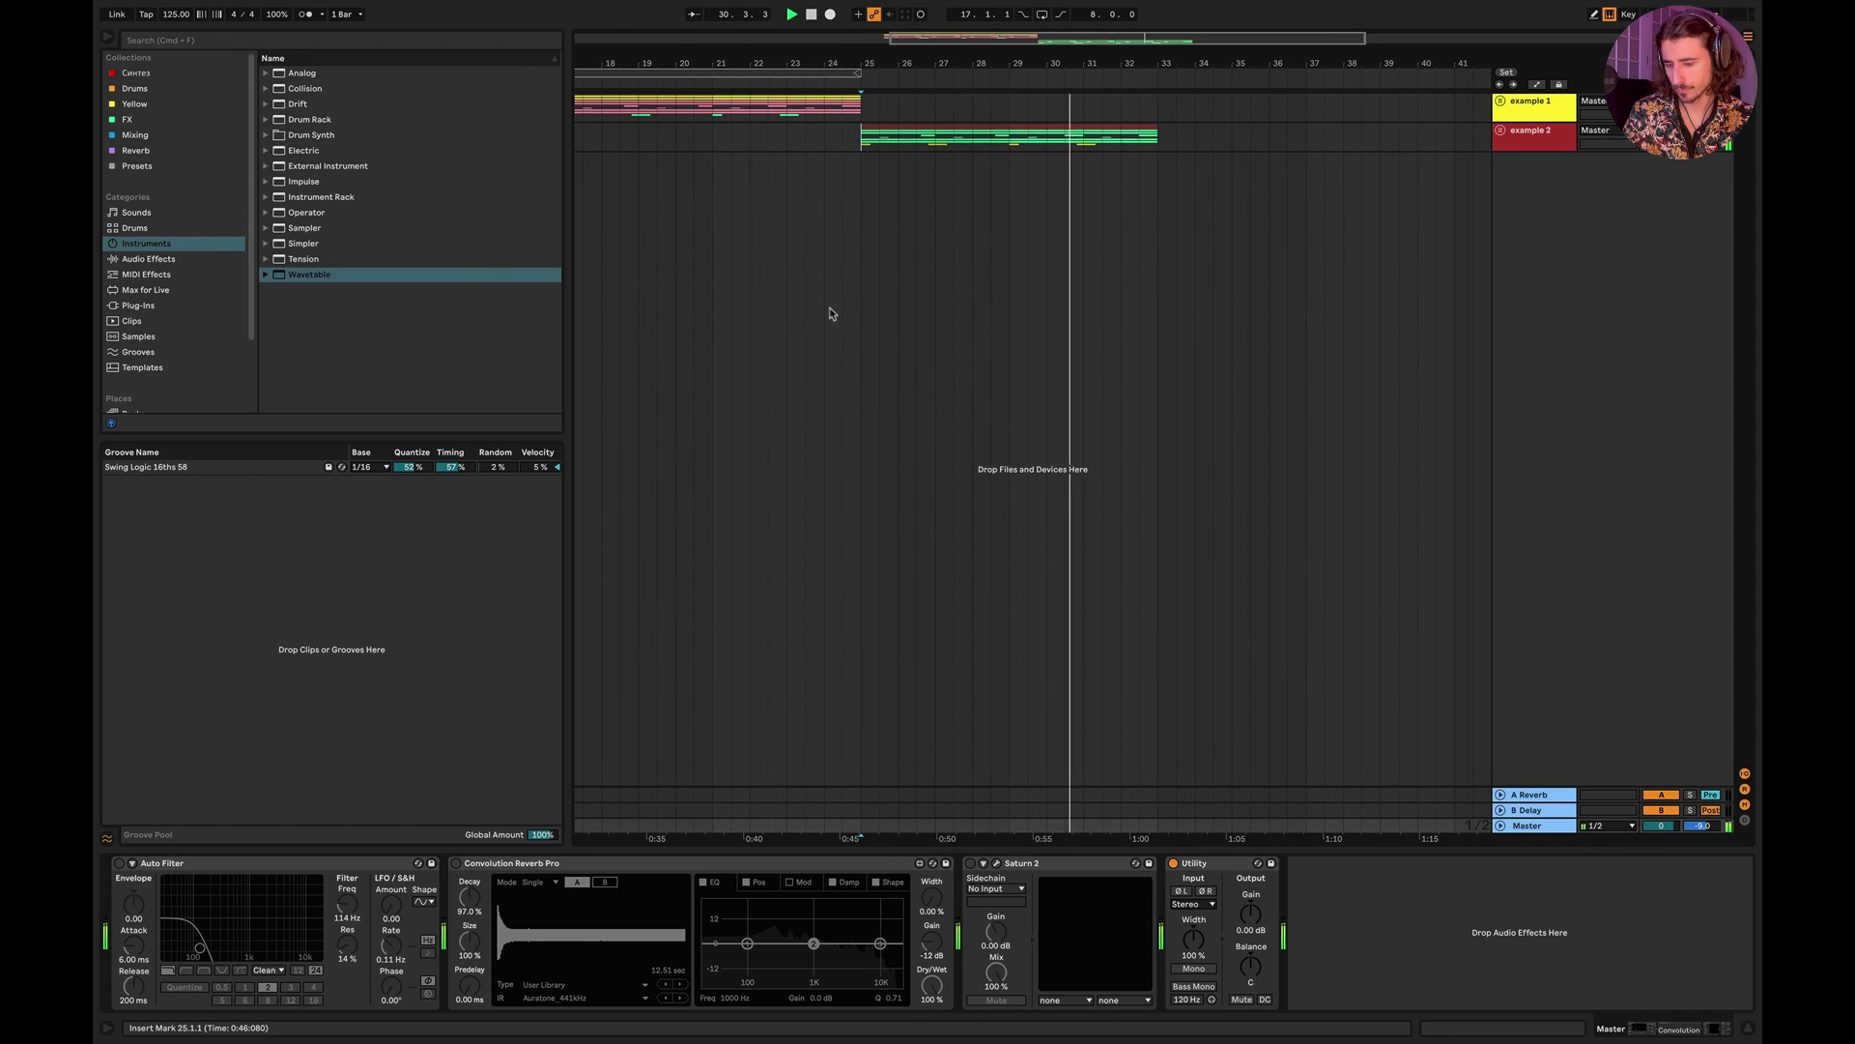
{"action": "scroll", "coordinate": [829, 313], "scroll_direction": "left", "scroll_amount": 3}
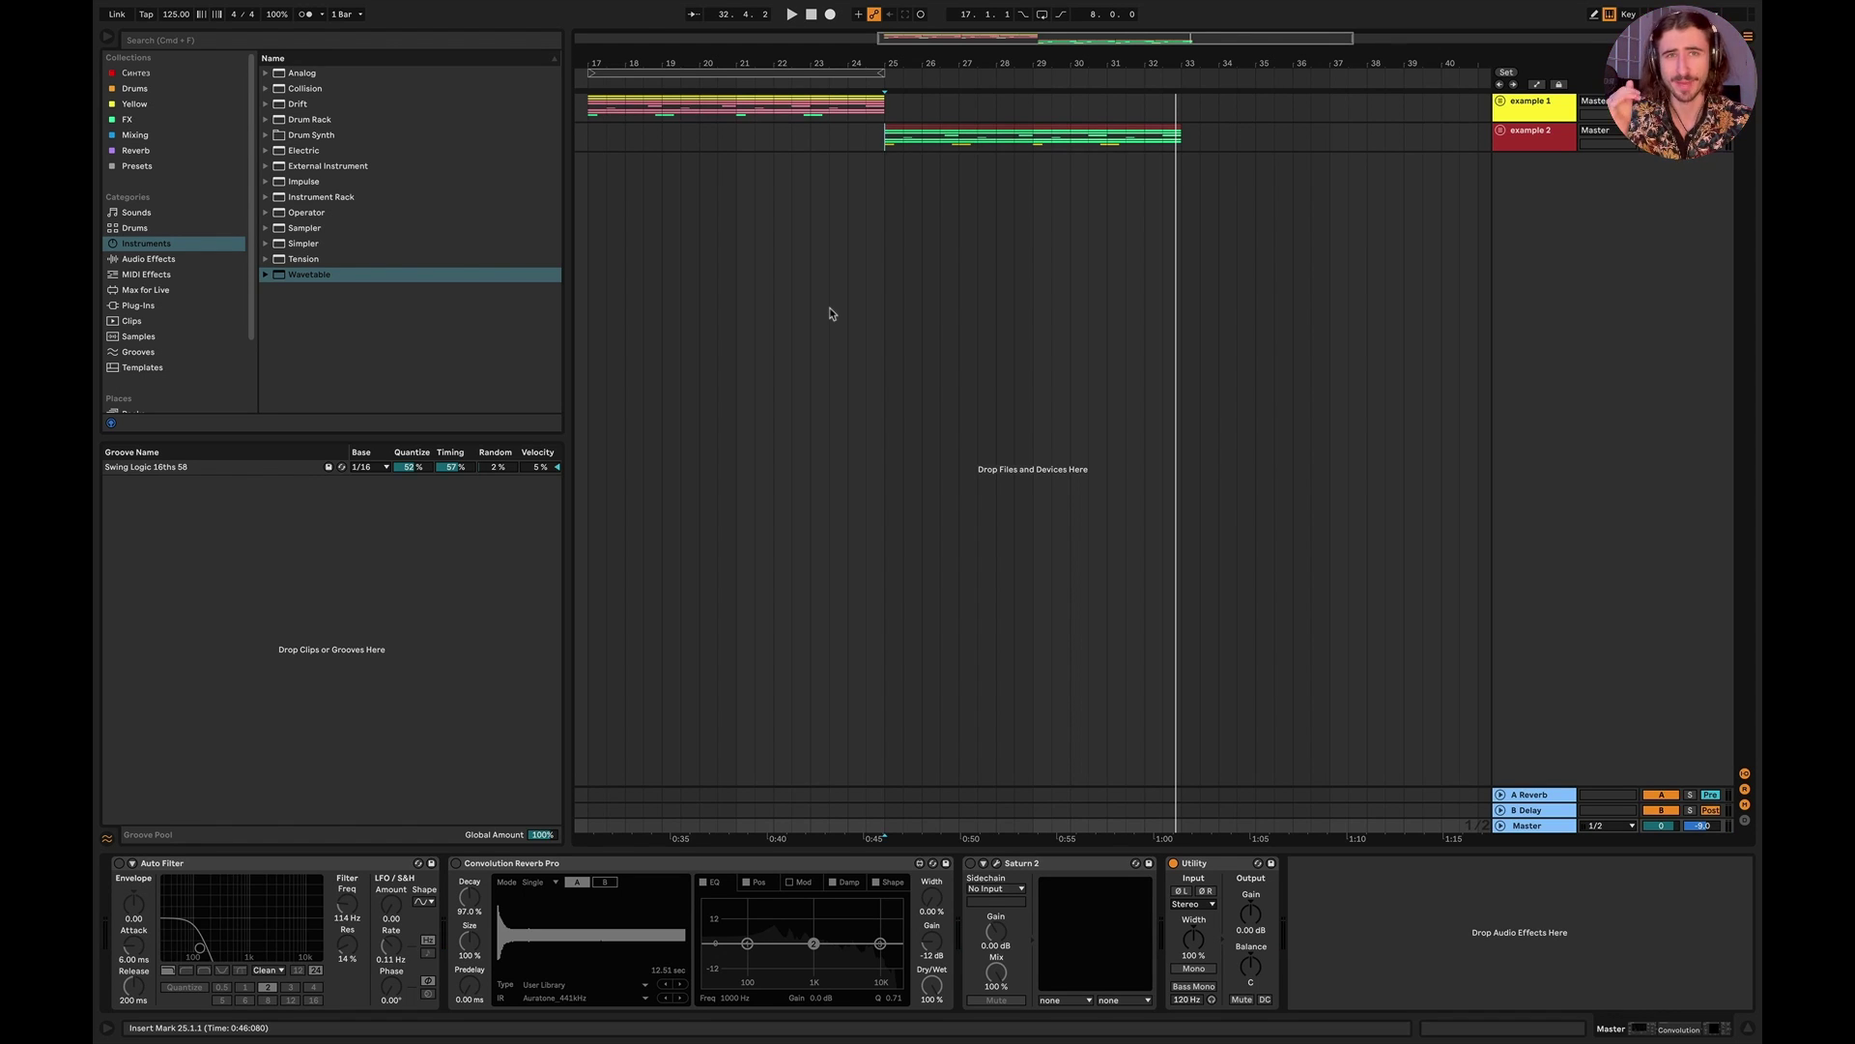
{"action": "scroll", "coordinate": [831, 313], "scroll_direction": "left", "scroll_amount": 2}
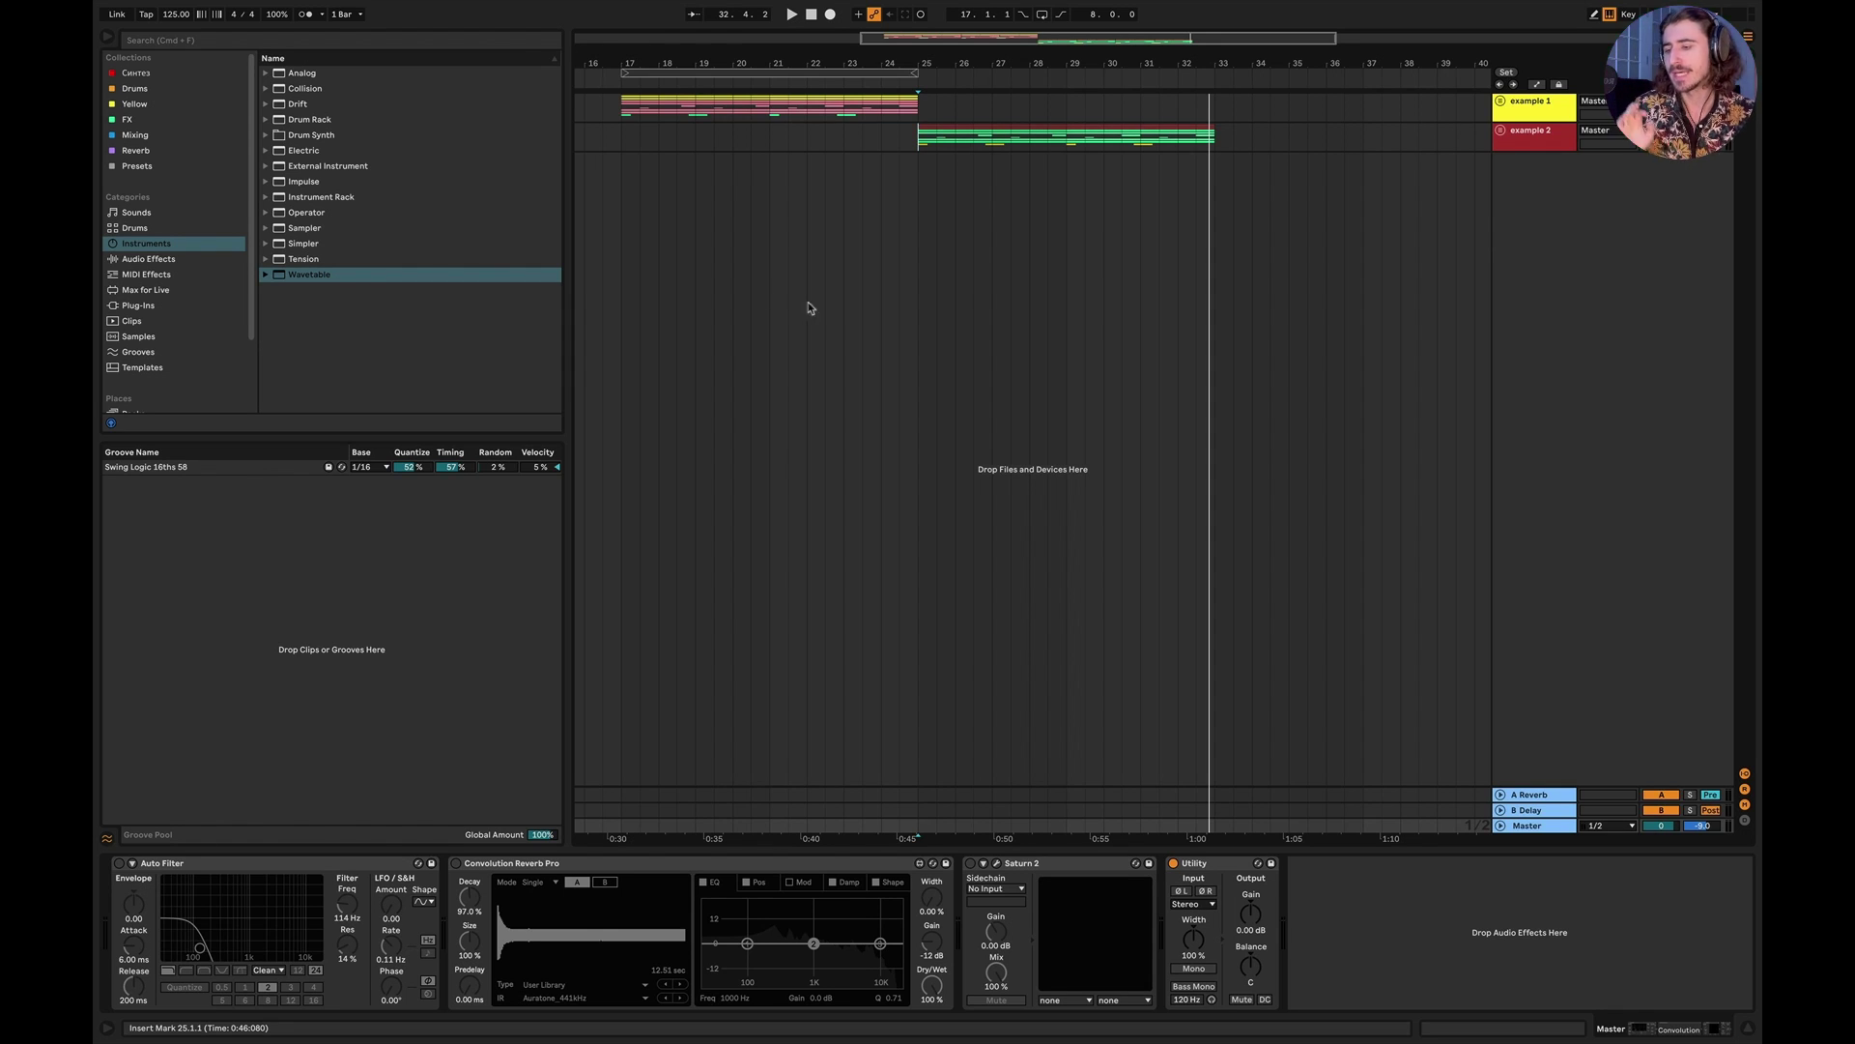
Step: Return the playback position to bar 17 and listen to example 1 again
{"action": "left_click", "coordinate": [616, 134]}
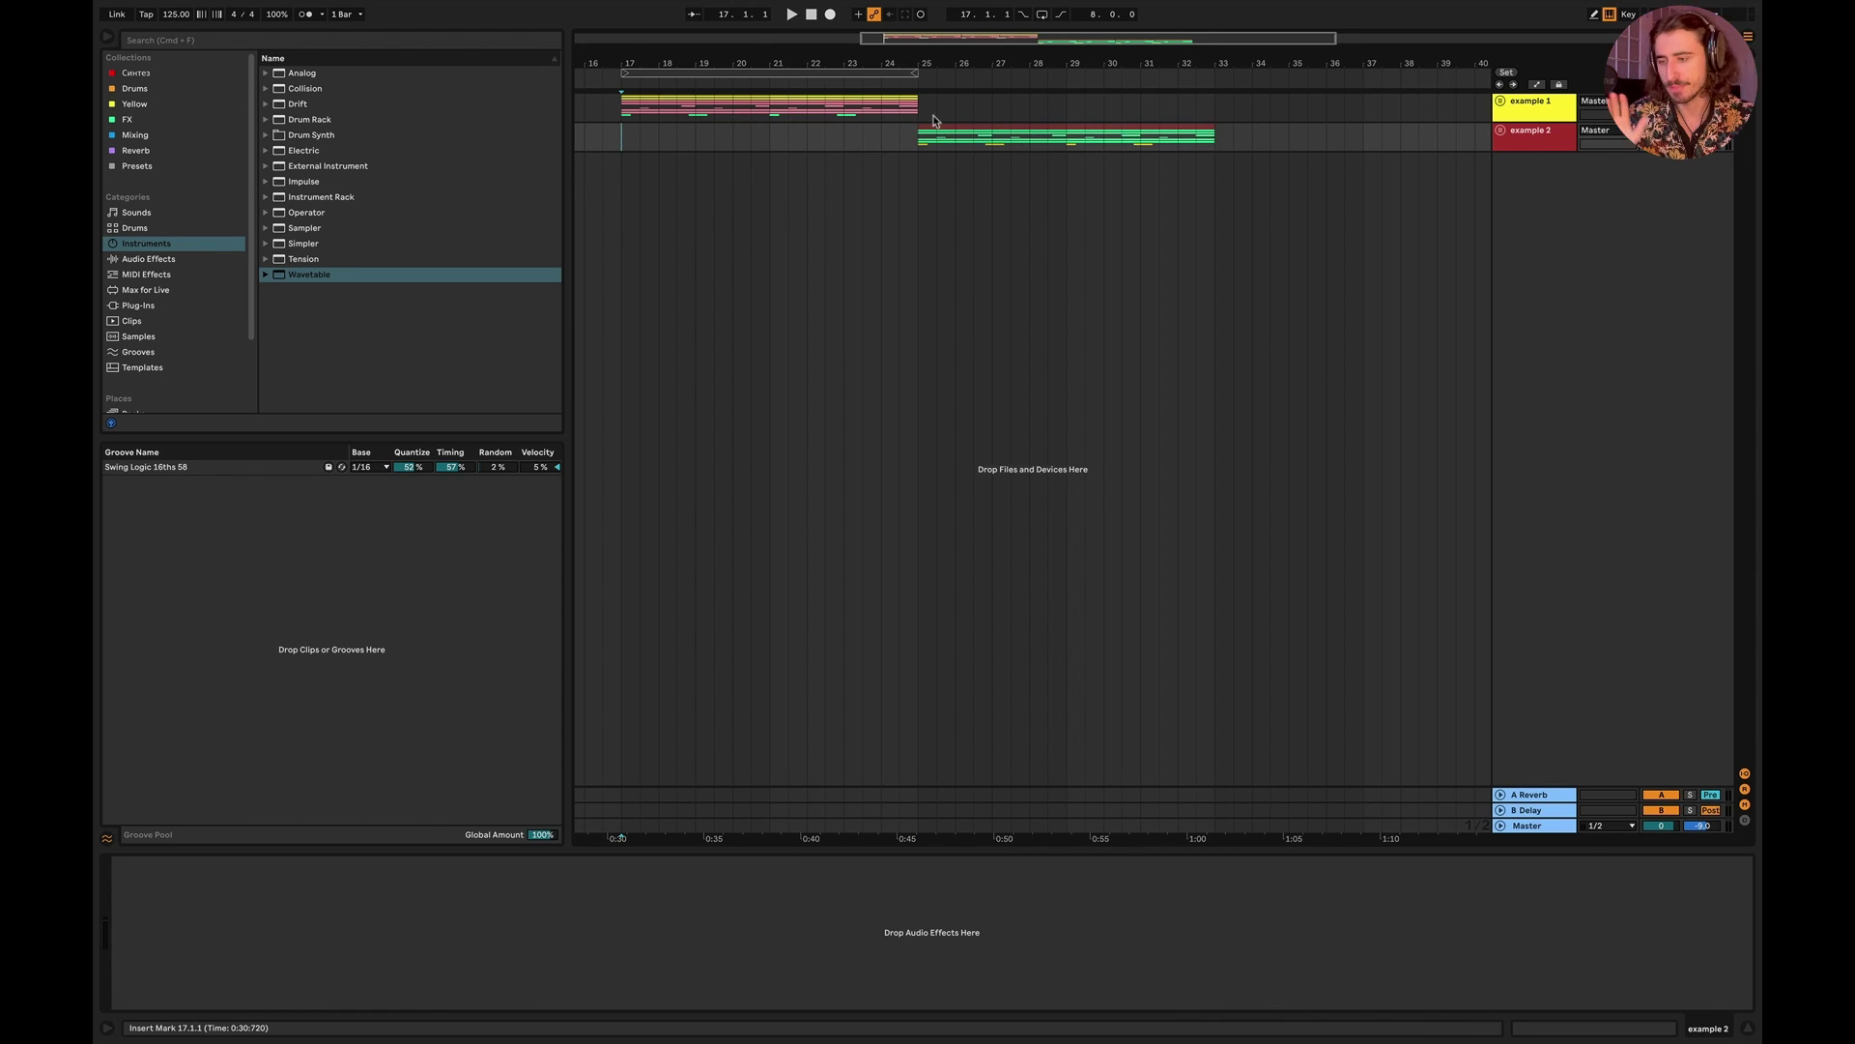
{"action": "scroll", "coordinate": [800, 193], "scroll_direction": "left", "scroll_amount": 5}
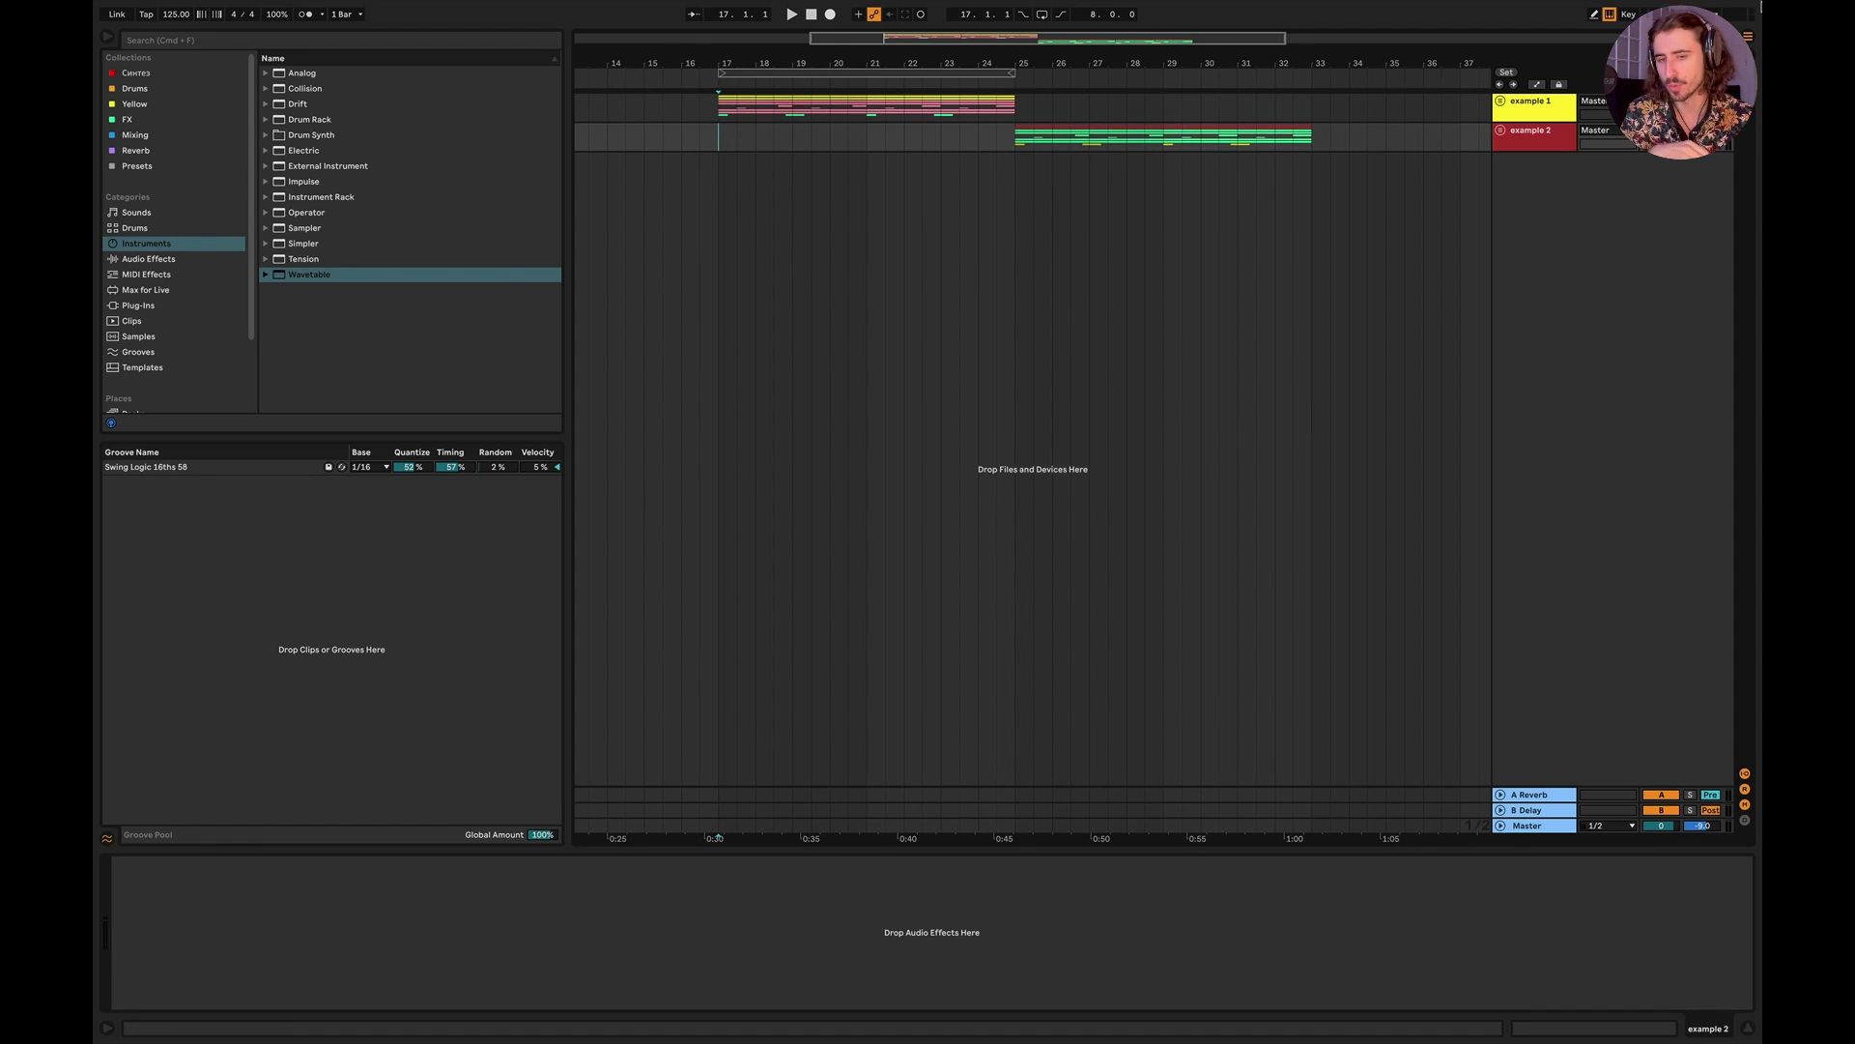
{"action": "key", "text": "space"}
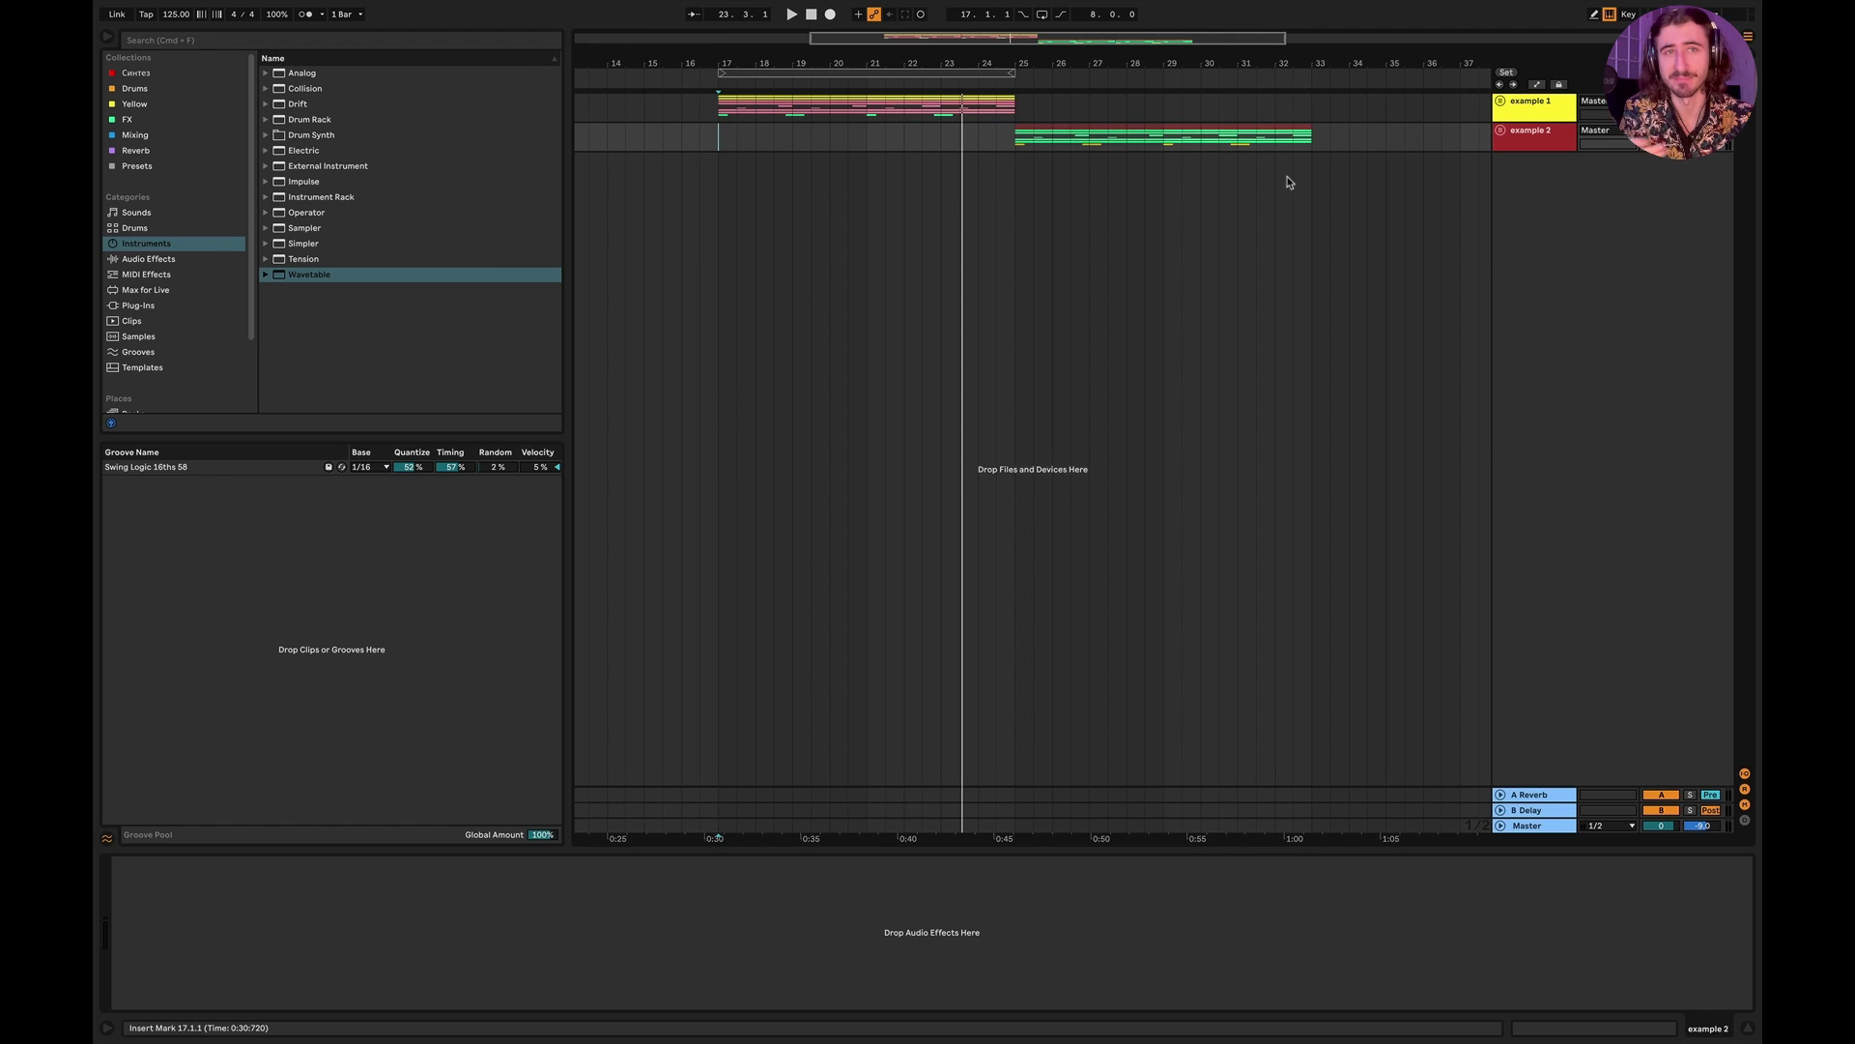
Step: Expand the example 1 group and its low subgroup to show the kick and bass tracks
{"action": "left_click", "coordinate": [1501, 103]}
{"action": "scroll", "coordinate": [749, 257], "scroll_direction": "up", "scroll_amount": 5}
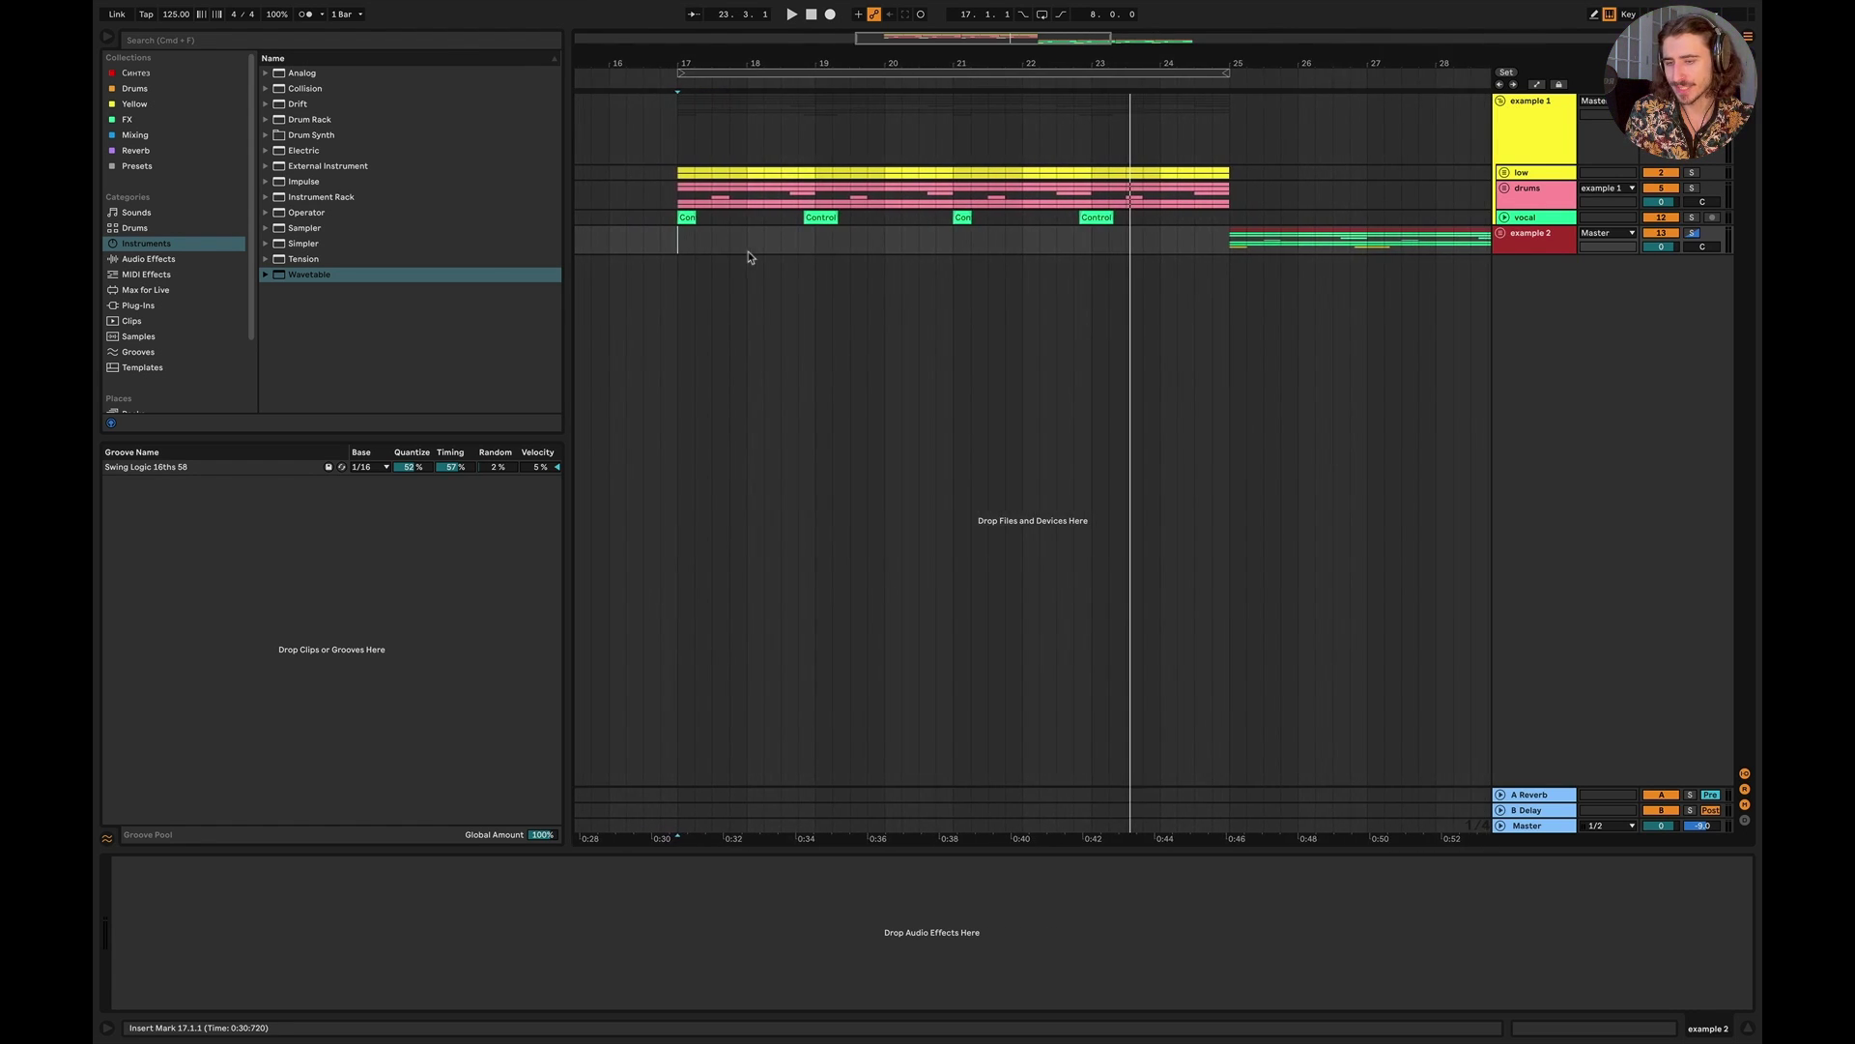
{"action": "left_click", "coordinate": [1504, 172]}
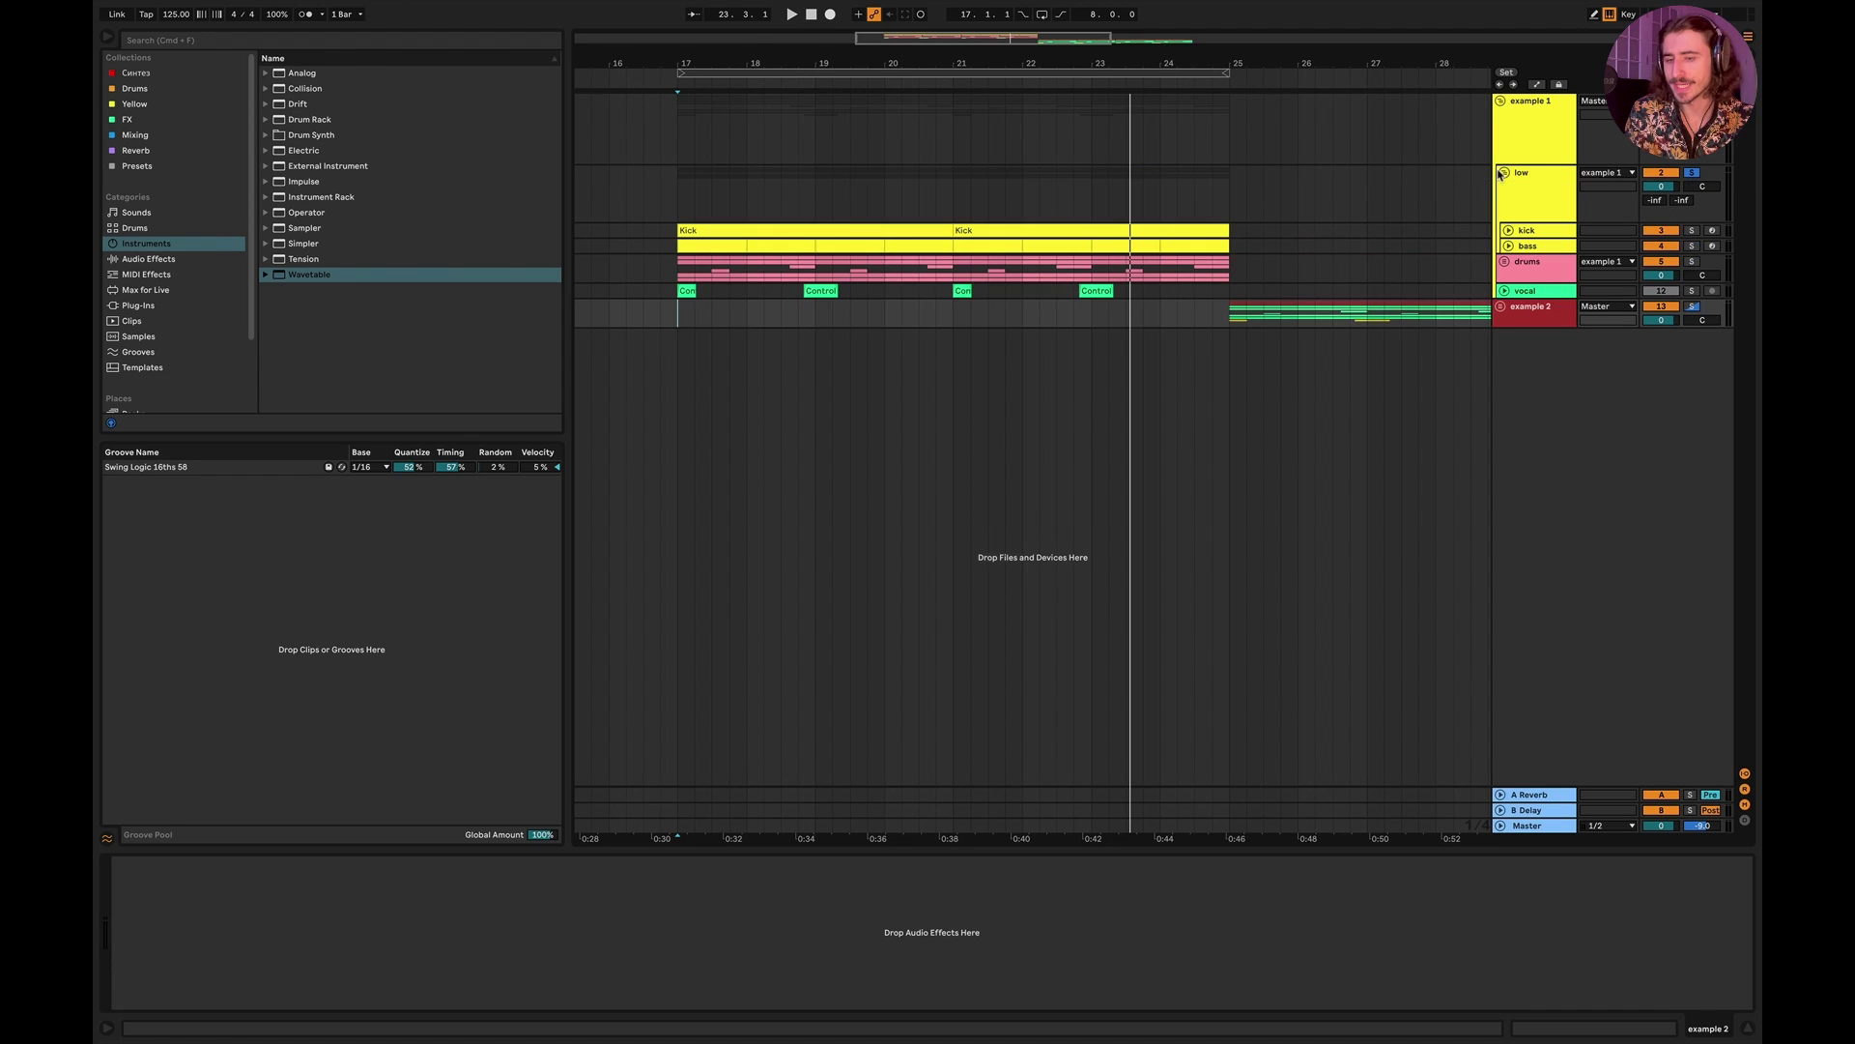
Step: Display the low group's effect devices and play its kick and bass from bar 17
{"action": "left_click", "coordinate": [695, 196]}
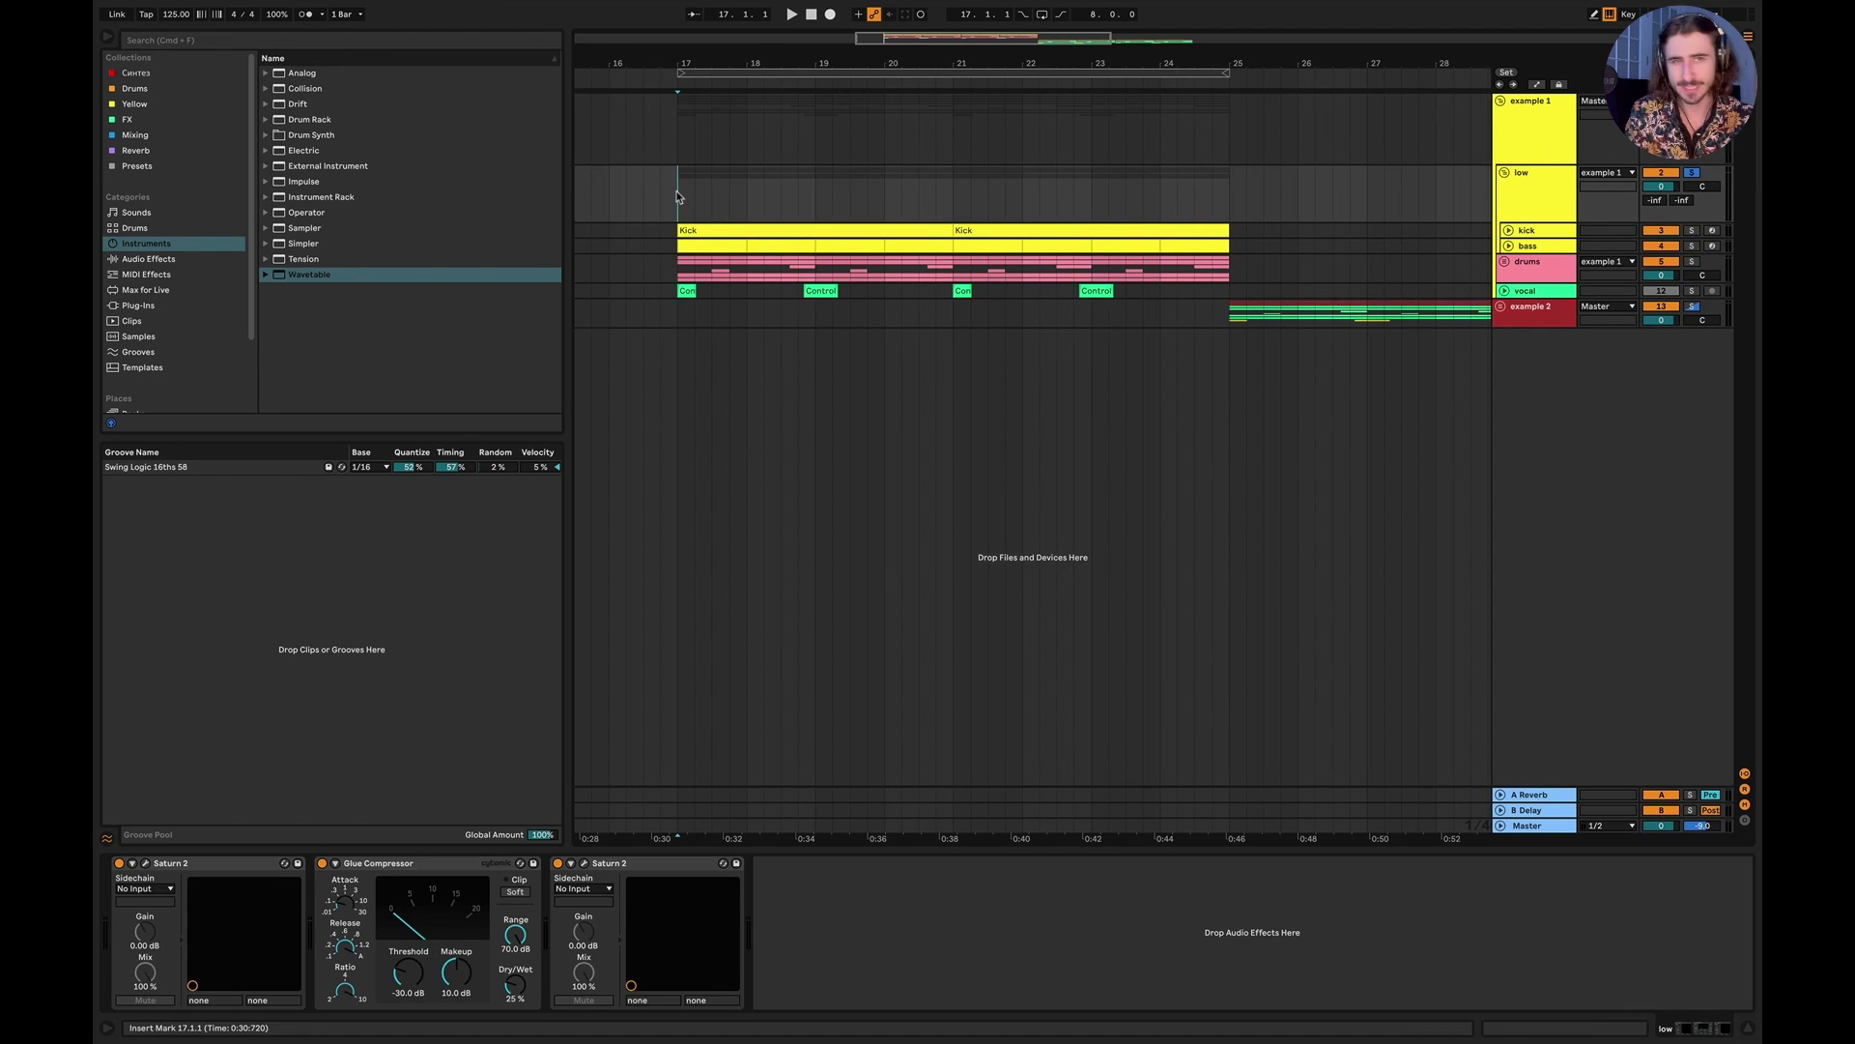
{"action": "scroll", "coordinate": [989, 263], "scroll_direction": "right", "scroll_amount": 2}
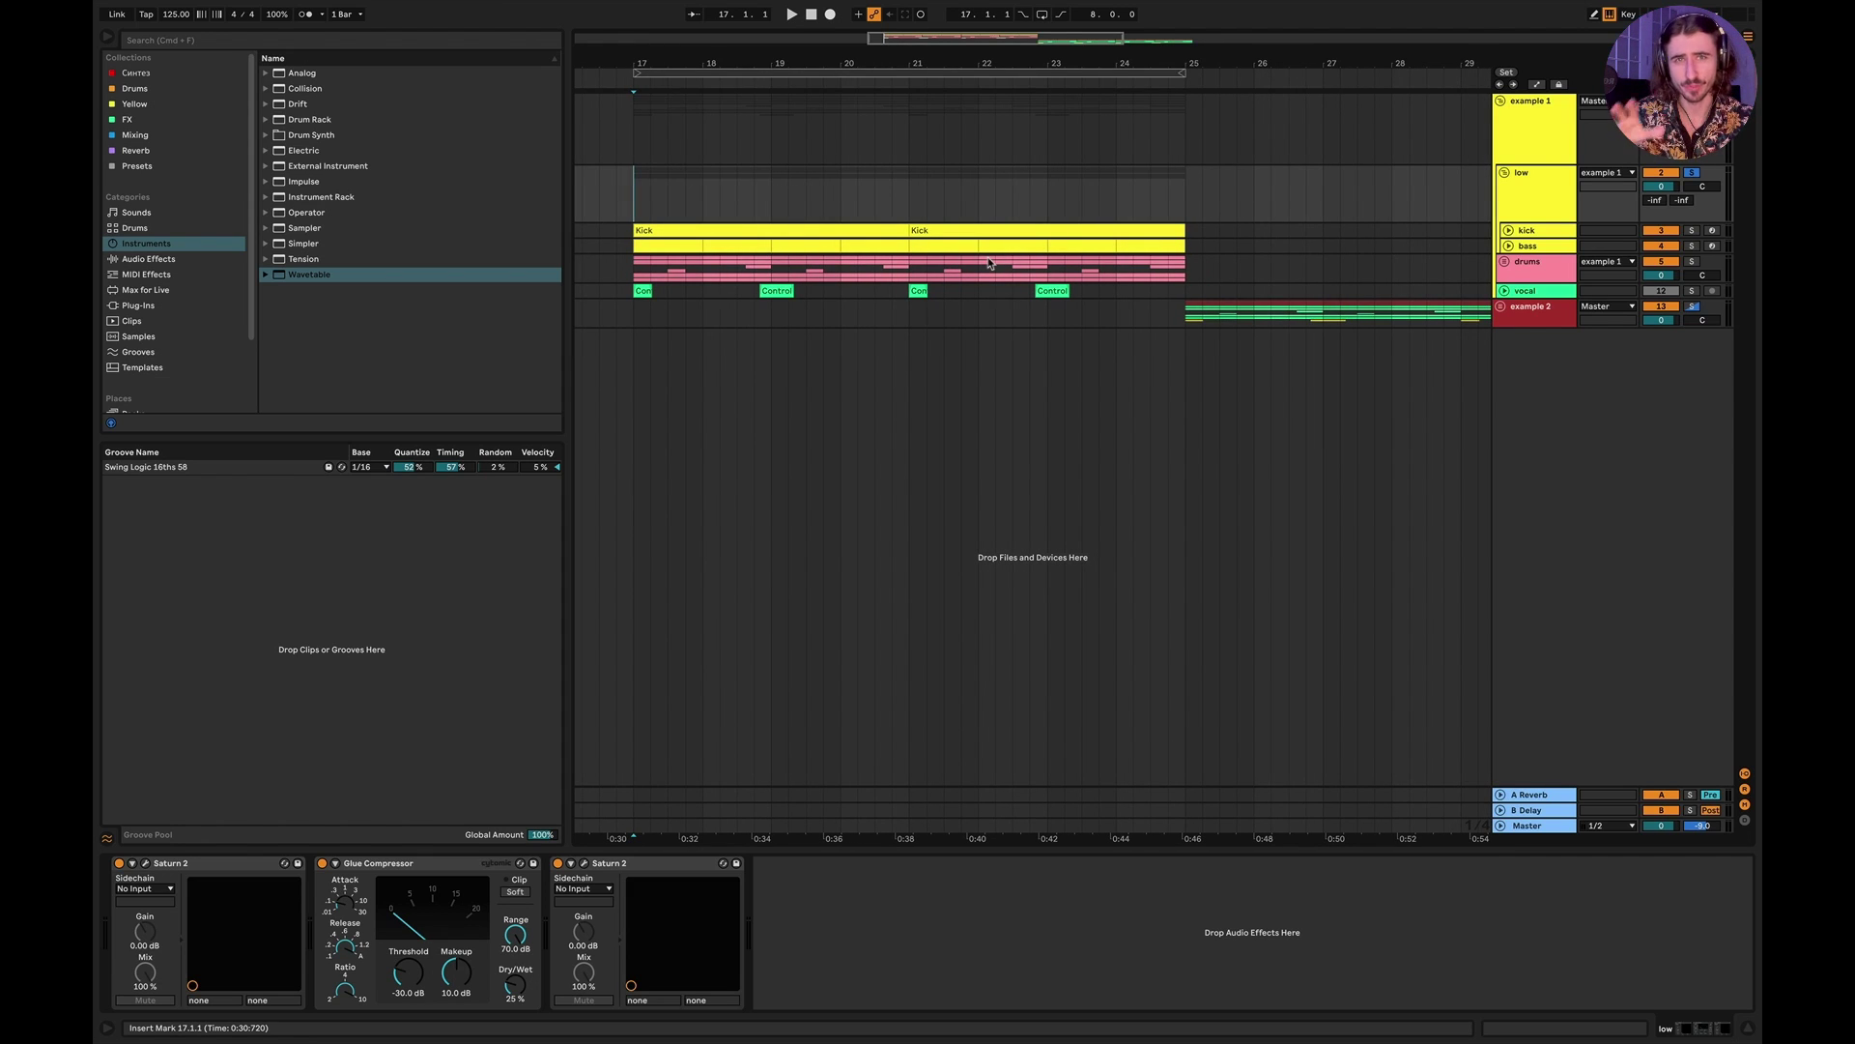
{"action": "key", "text": "space"}
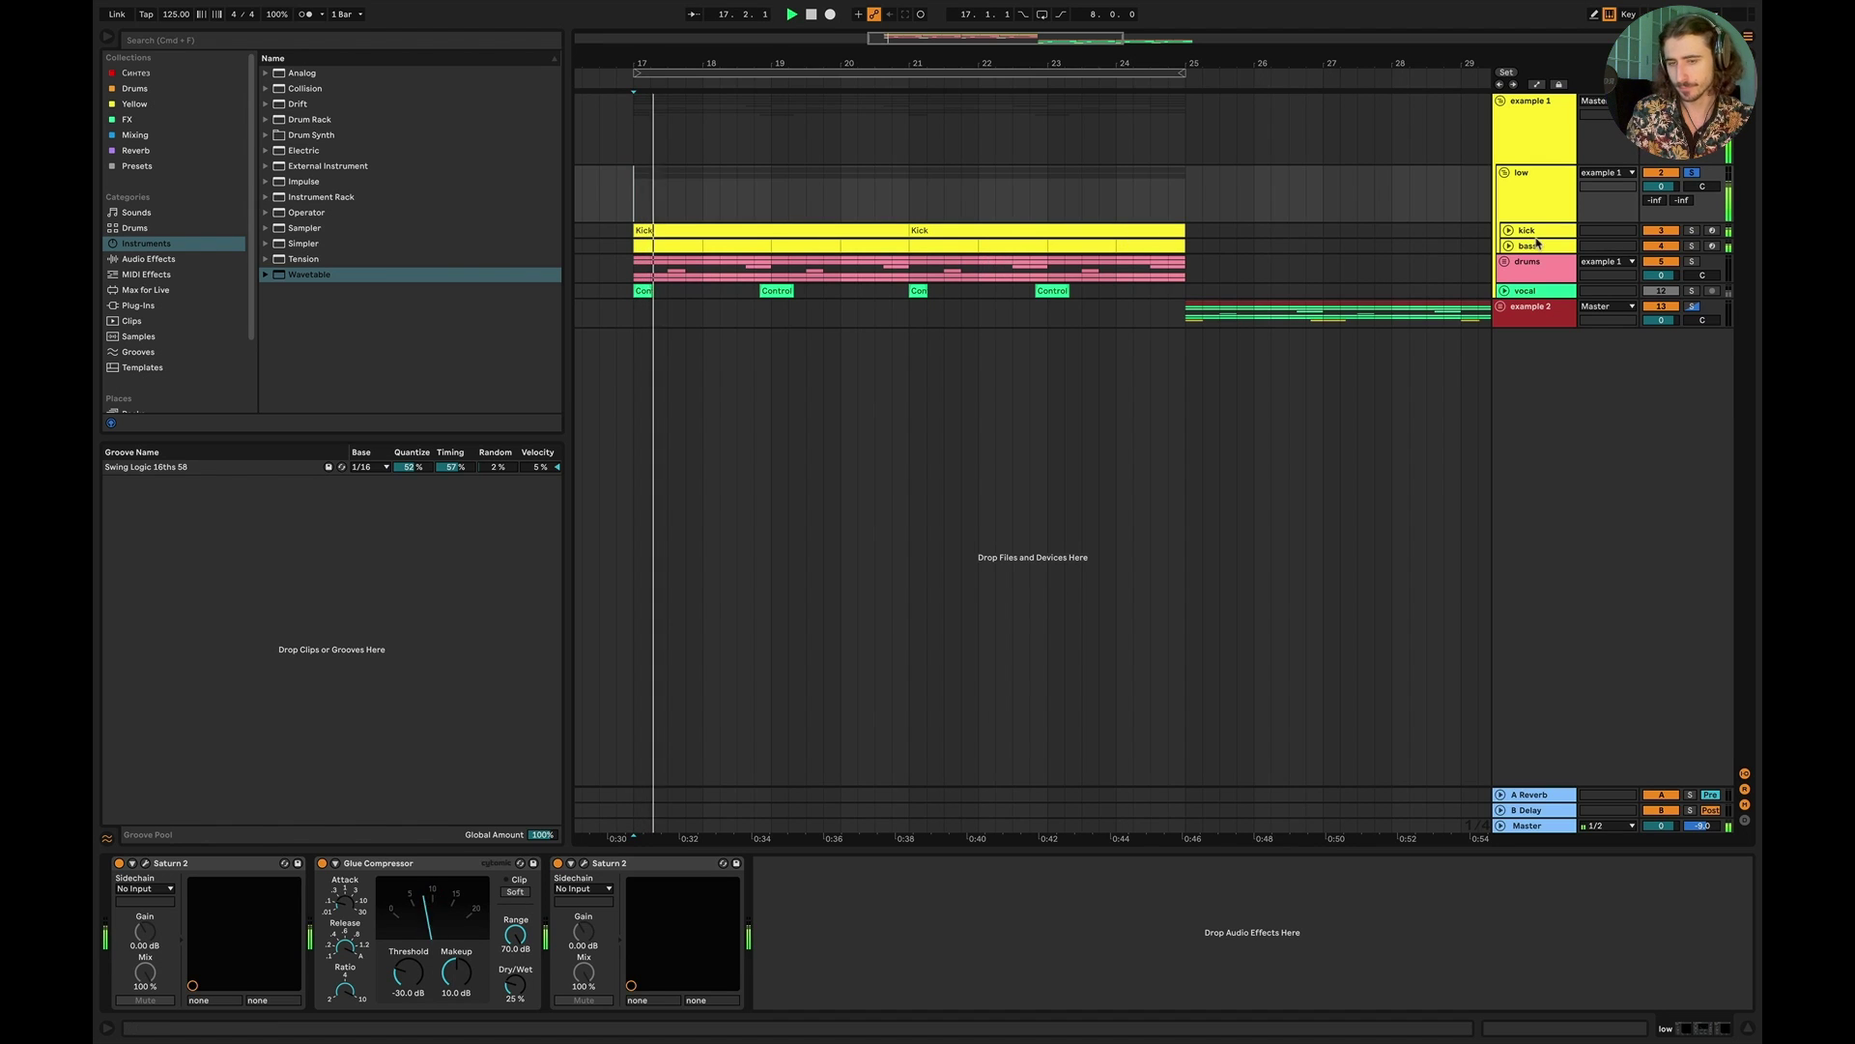
{"action": "scroll", "coordinate": [1166, 247], "scroll_direction": "left", "scroll_amount": 1}
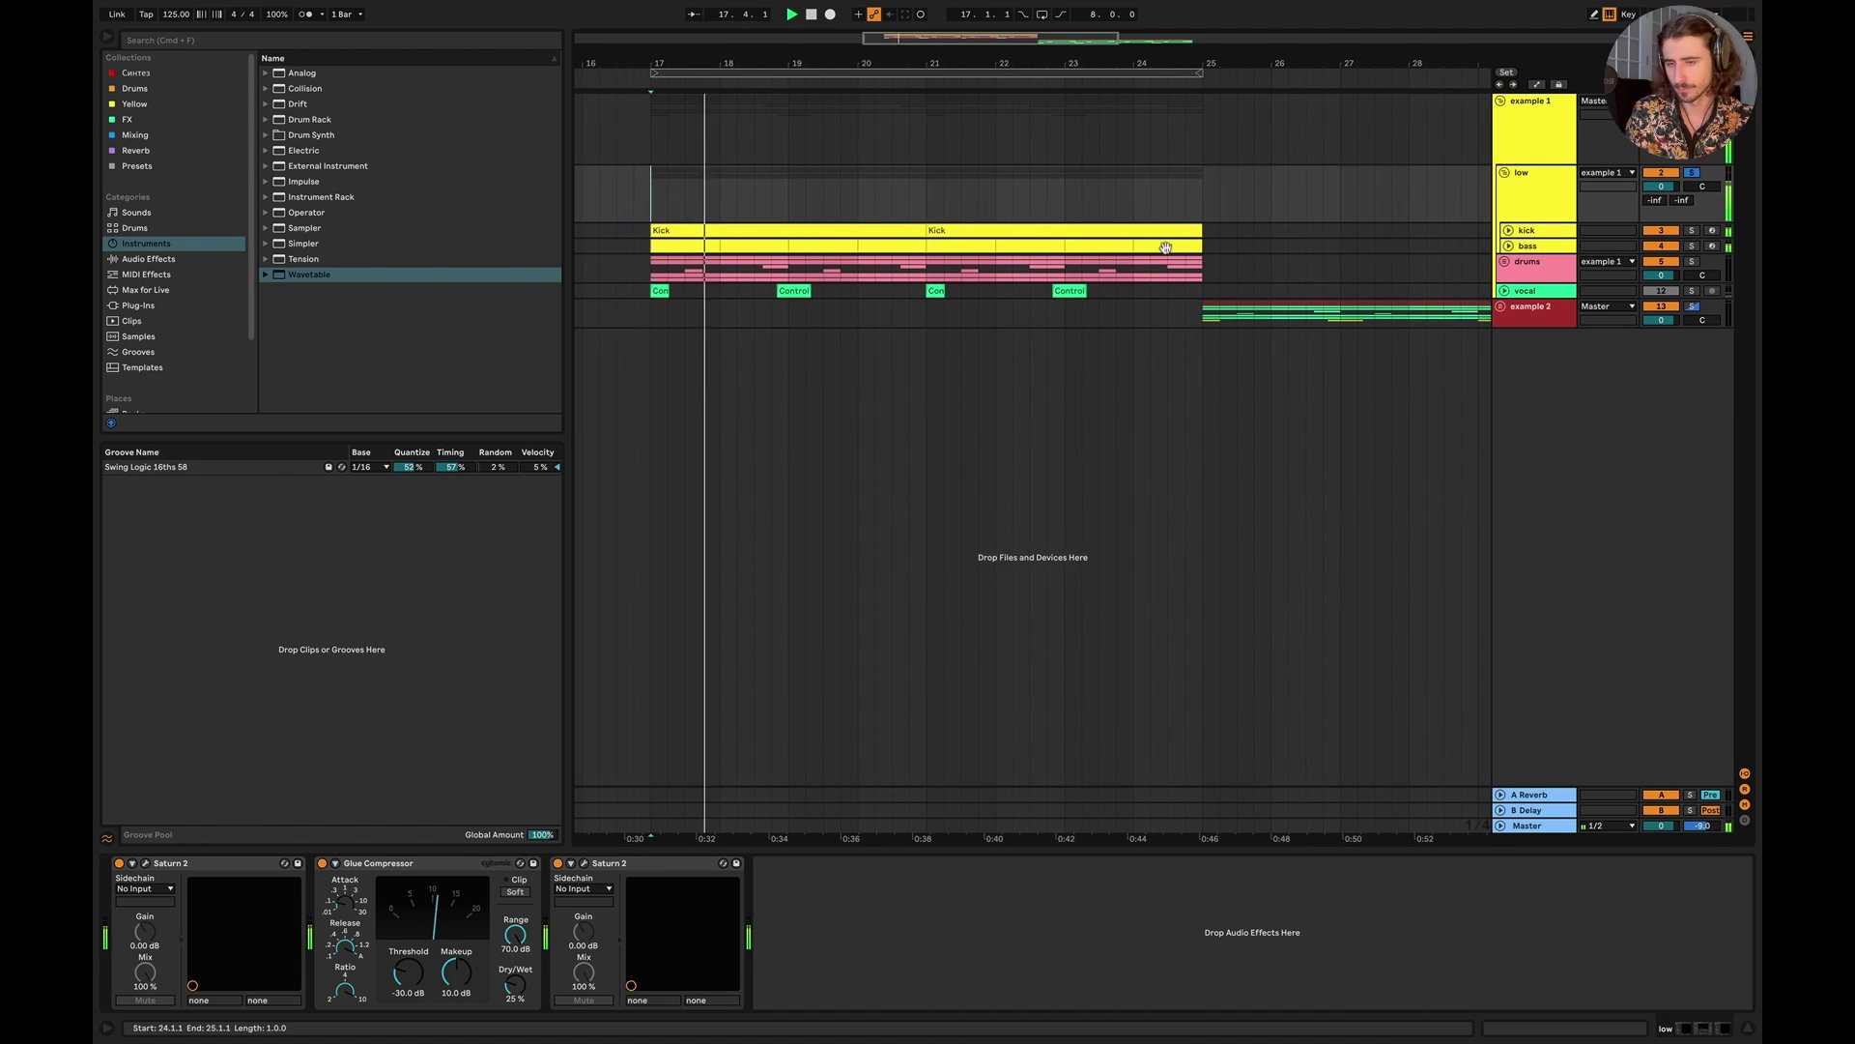
Step: Unfold the kick track, display its device chain, and listen to it from bar 17
{"action": "left_click", "coordinate": [1509, 231]}
{"action": "key", "text": "space"}
{"action": "scroll", "coordinate": [910, 345], "scroll_direction": "left", "scroll_amount": 3}
{"action": "key", "text": "space"}
{"action": "scroll", "coordinate": [966, 319], "scroll_direction": "right", "scroll_amount": 2}
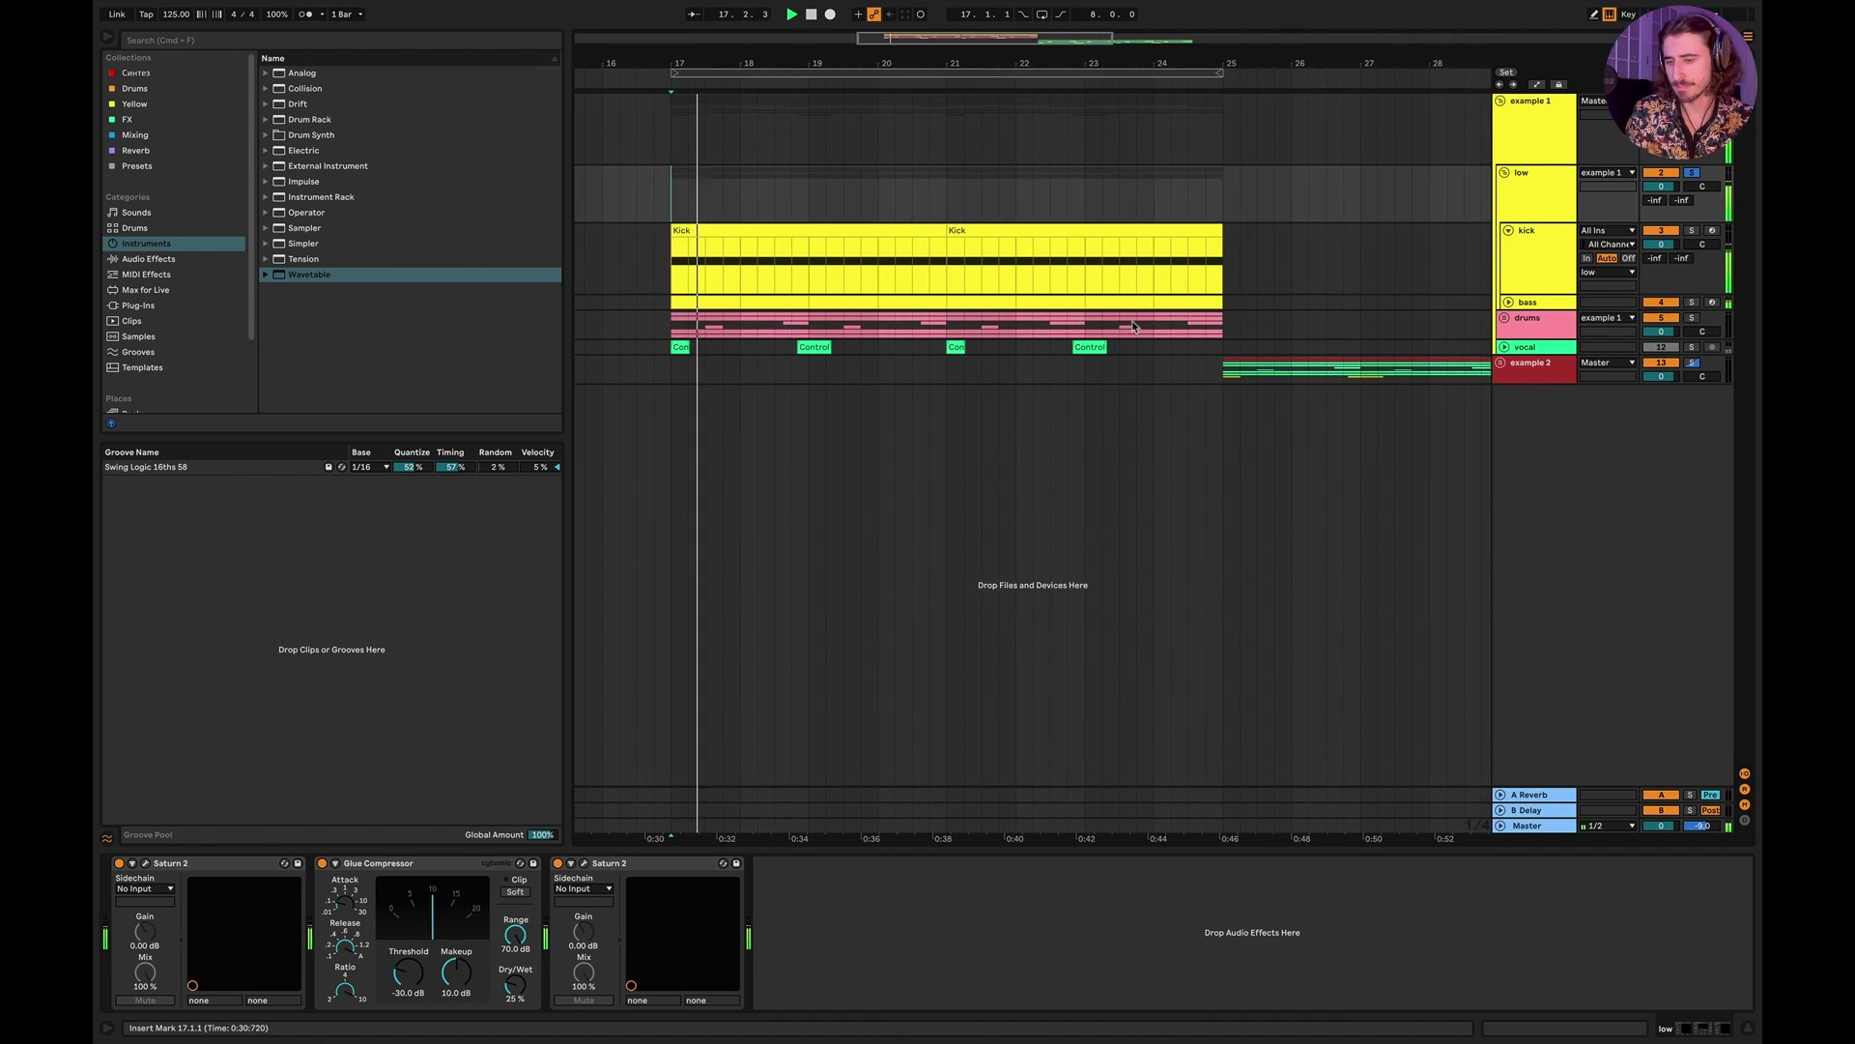
{"action": "left_click", "coordinate": [1532, 276]}
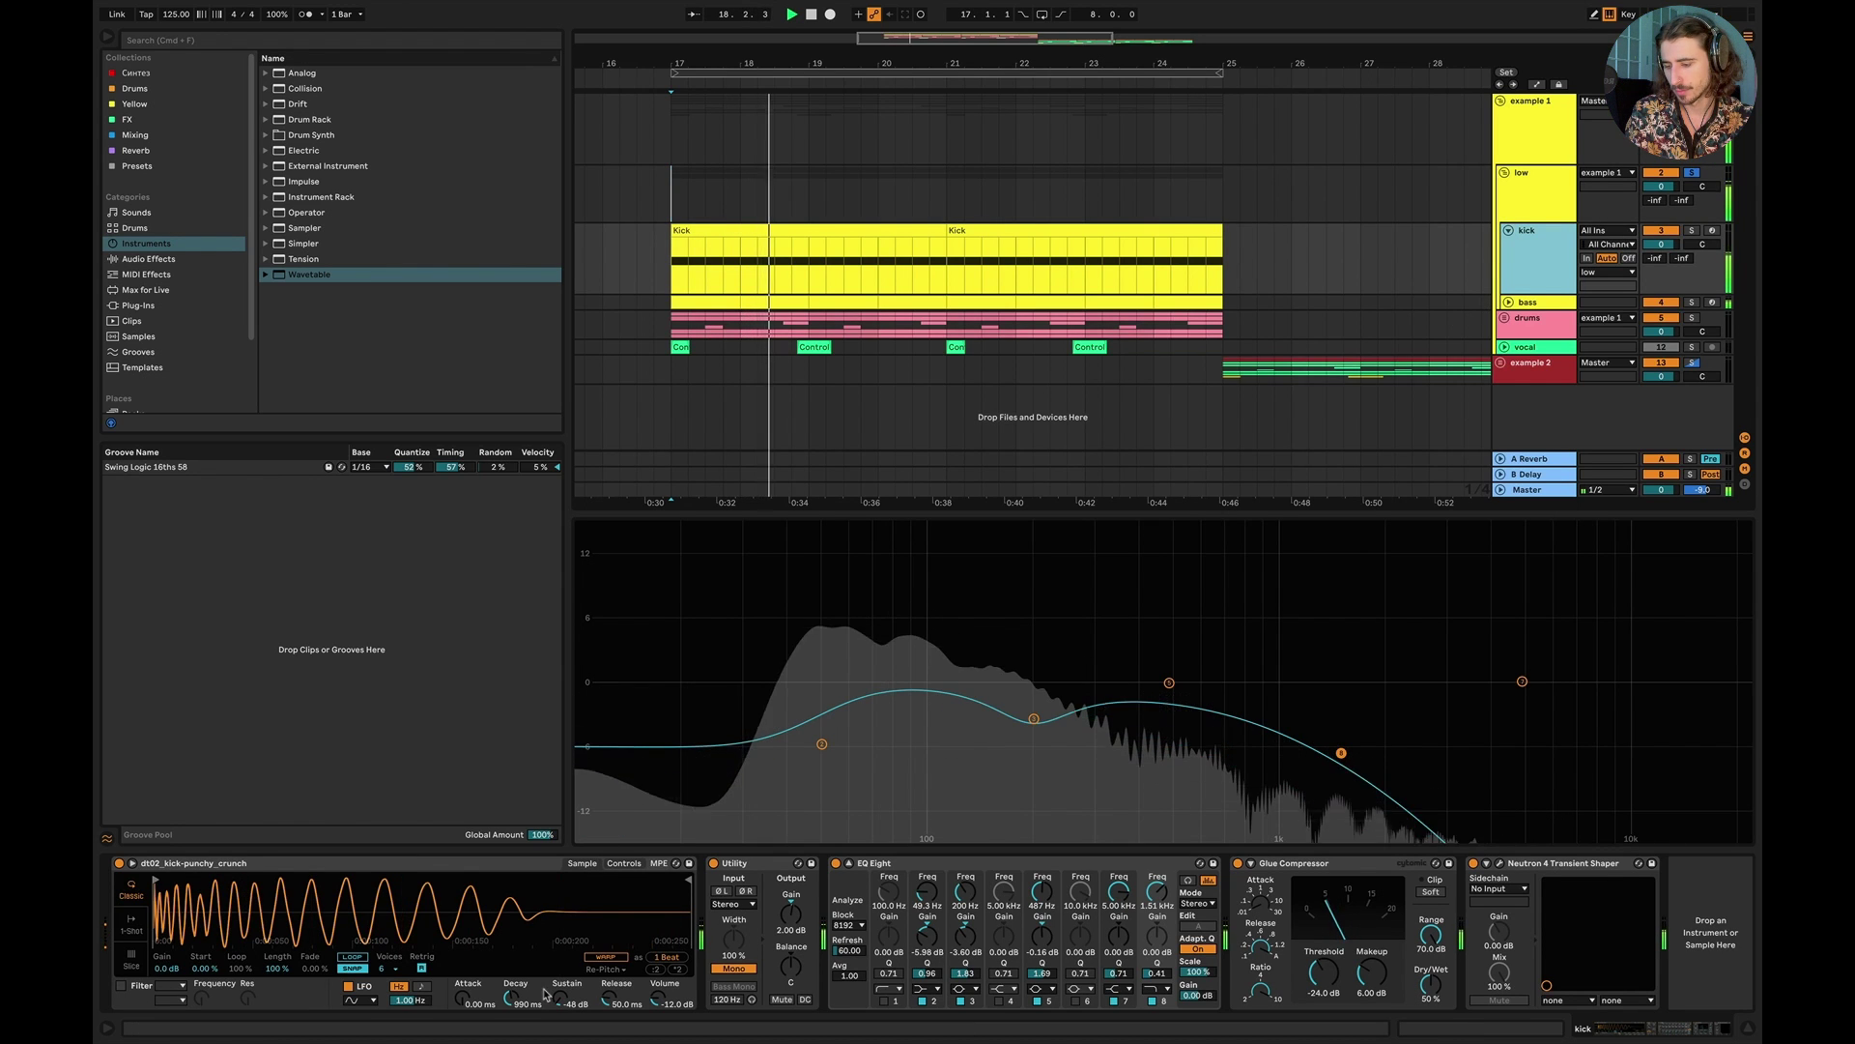
{"action": "key", "text": "space"}
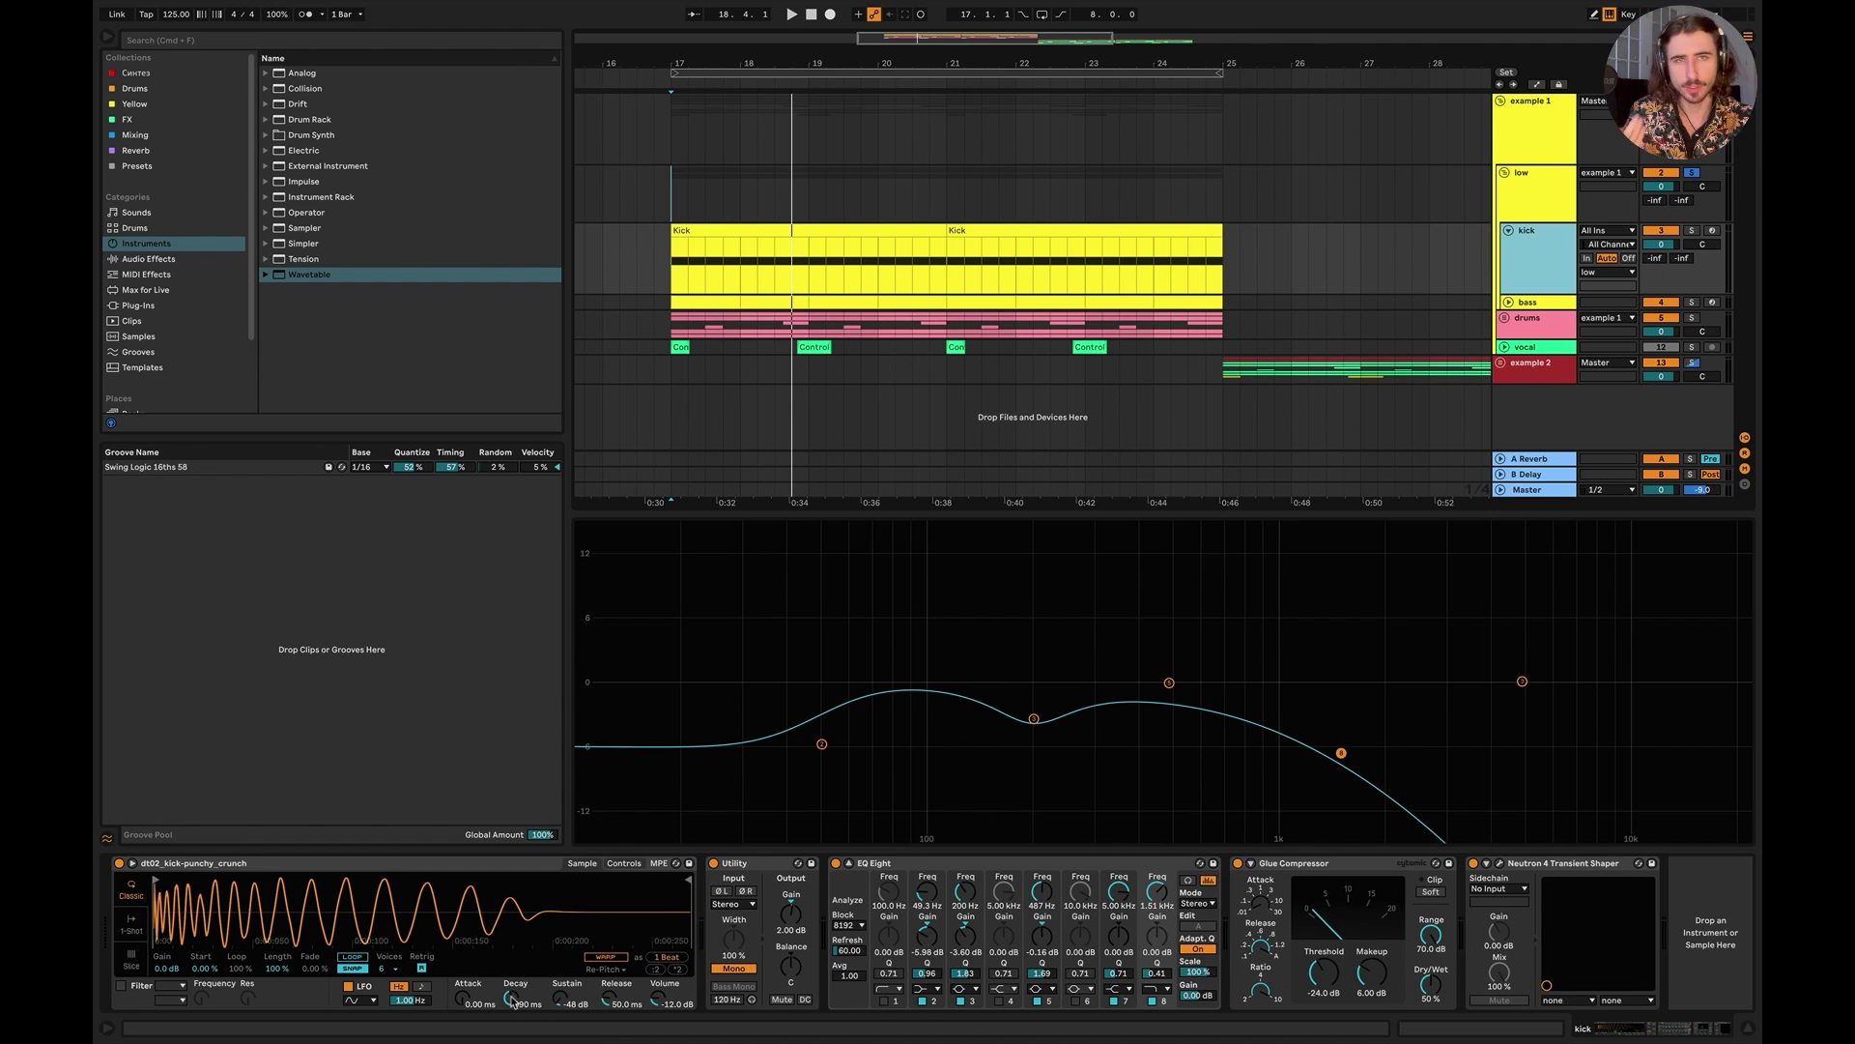
Step: Try a kick sampler decay of 347 ms with a sustain of -12 dB, auditioning from bar 17
{"action": "key", "text": "space"}
{"action": "left_click_drag", "start_coordinate": [513, 1002], "coordinate": [522, 1003]}
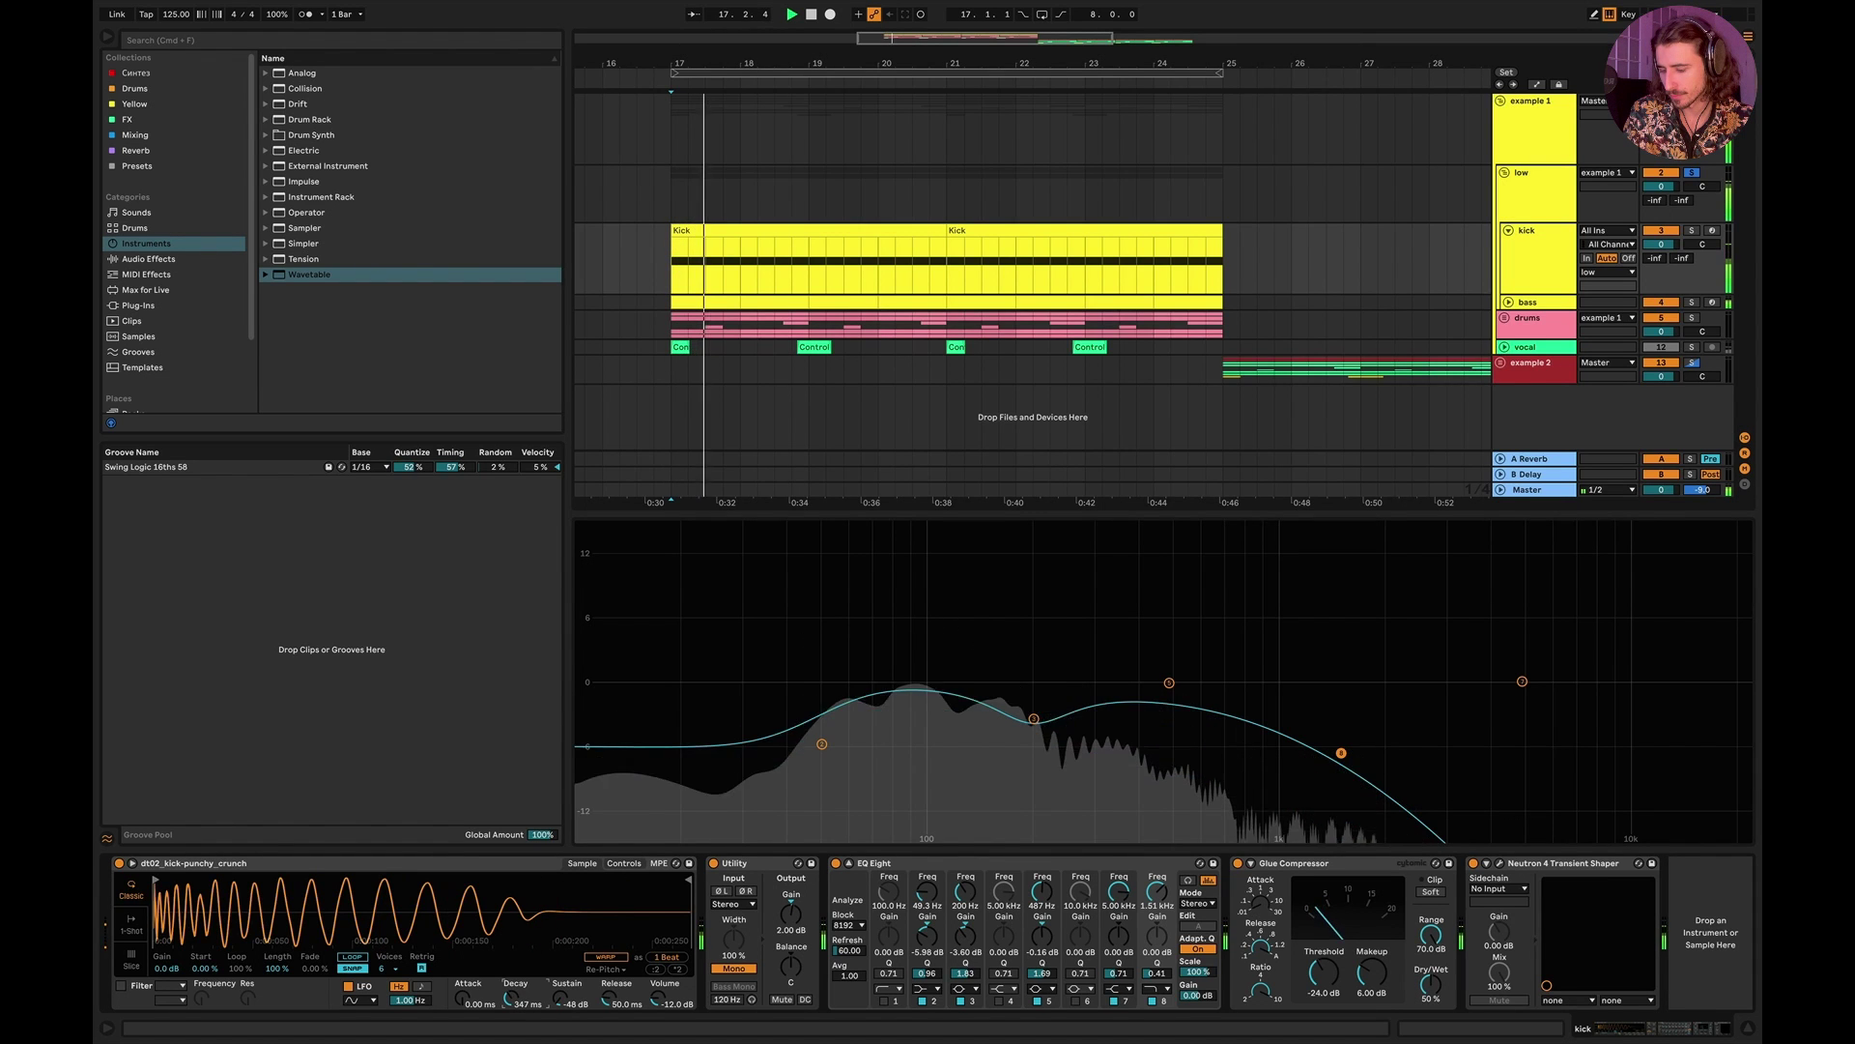
{"action": "left_click_drag", "start_coordinate": [560, 999], "coordinate": [559, 976]}
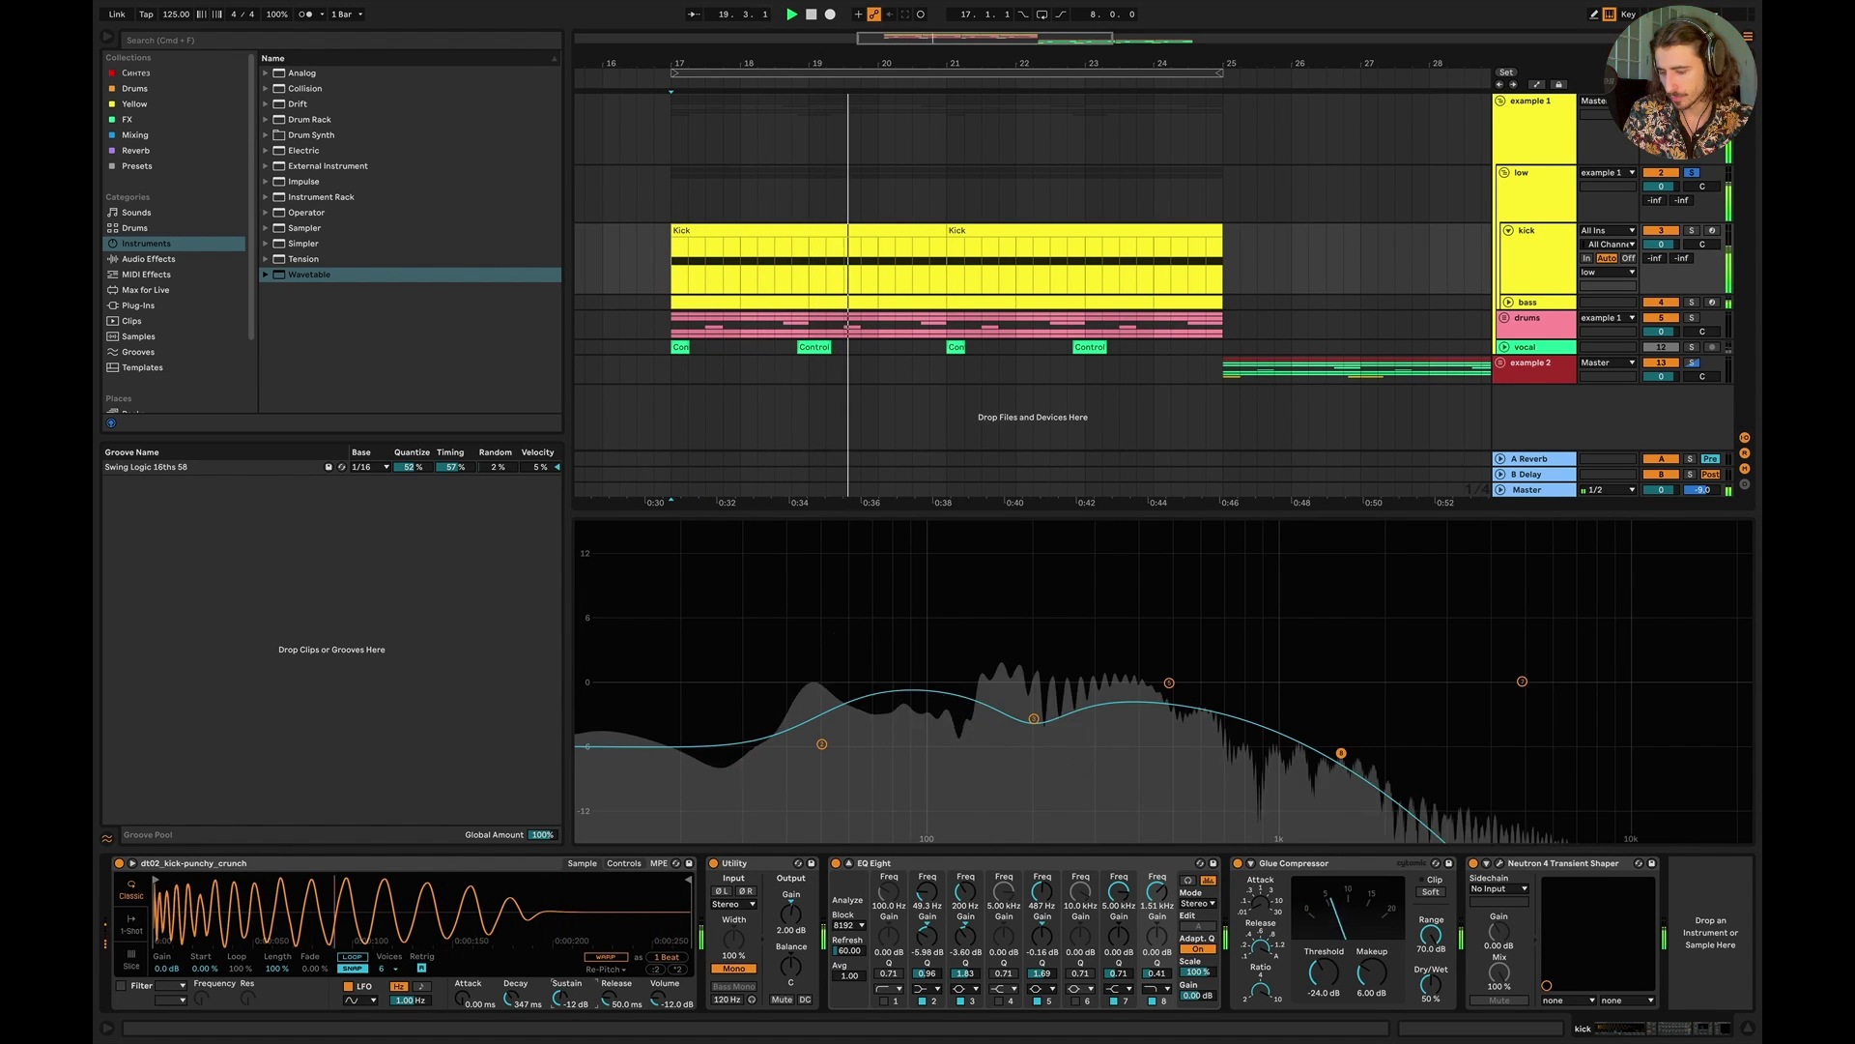
{"action": "key", "text": "space"}
{"action": "key", "text": "space"}
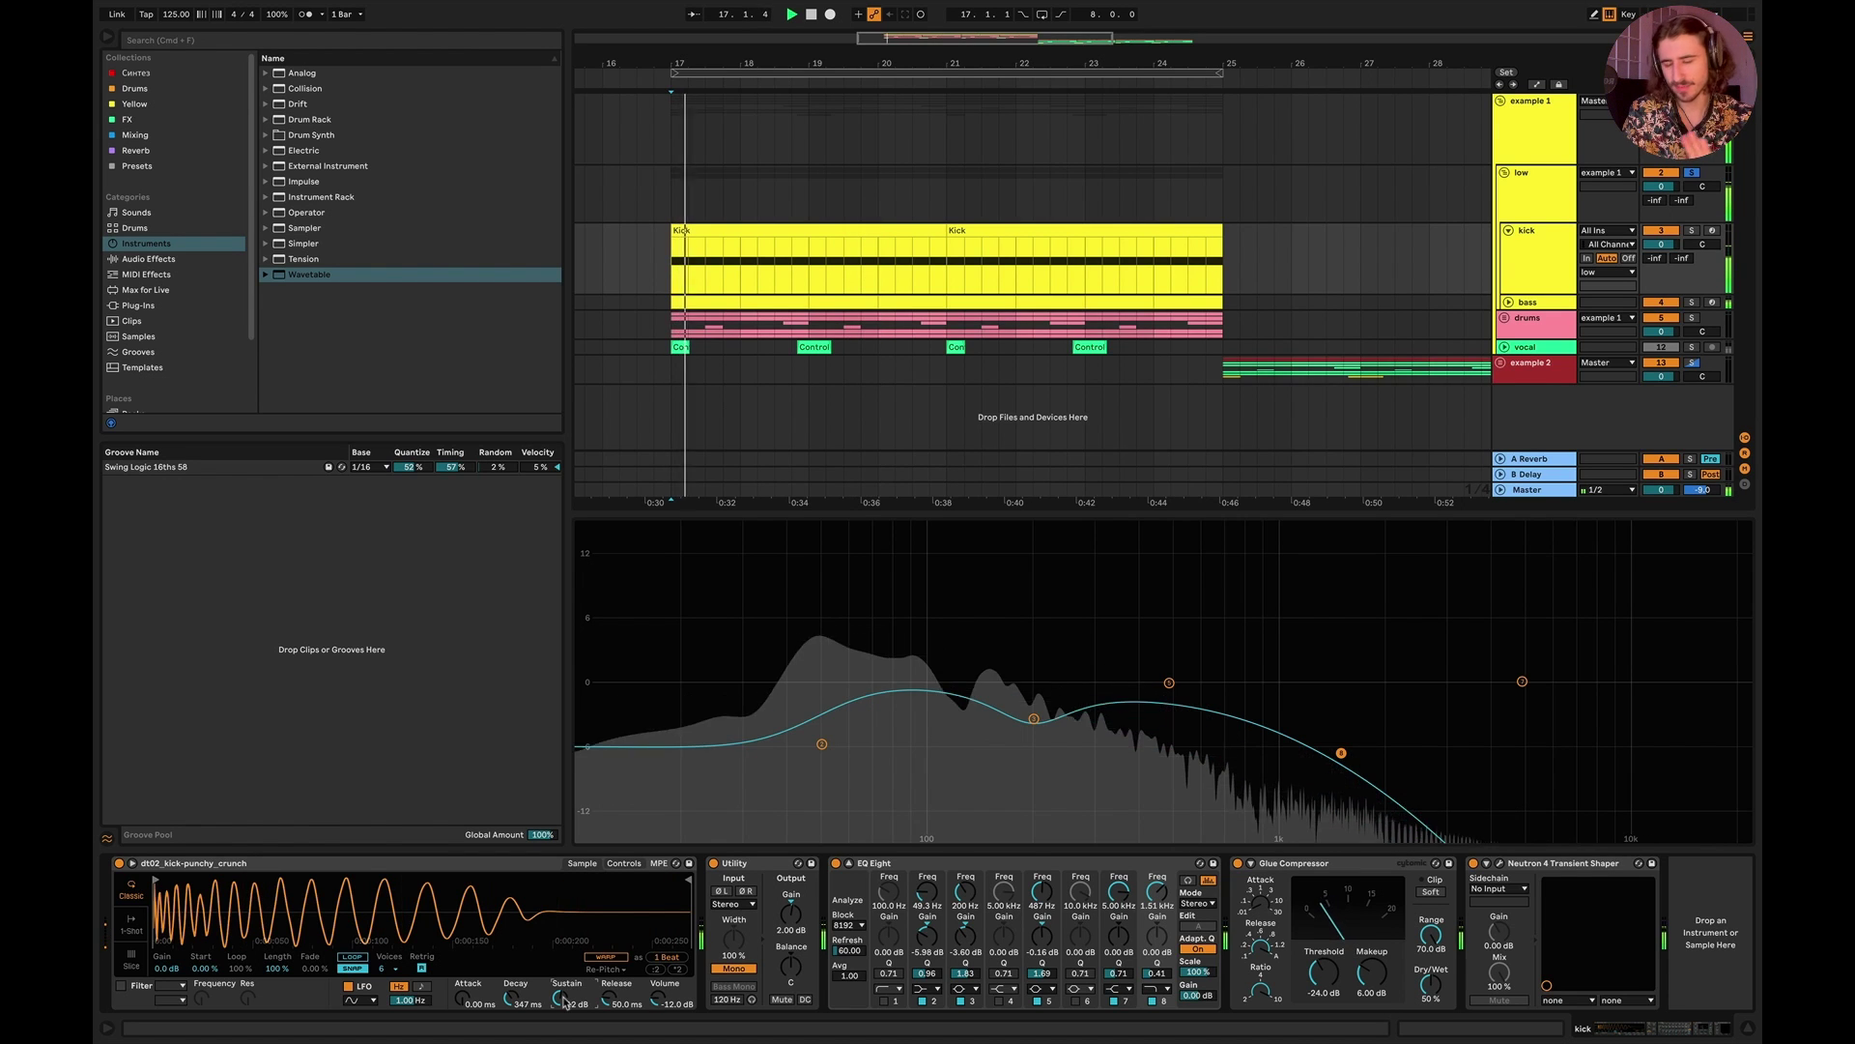
{"action": "key", "text": "space"}
{"action": "key", "text": "space"}
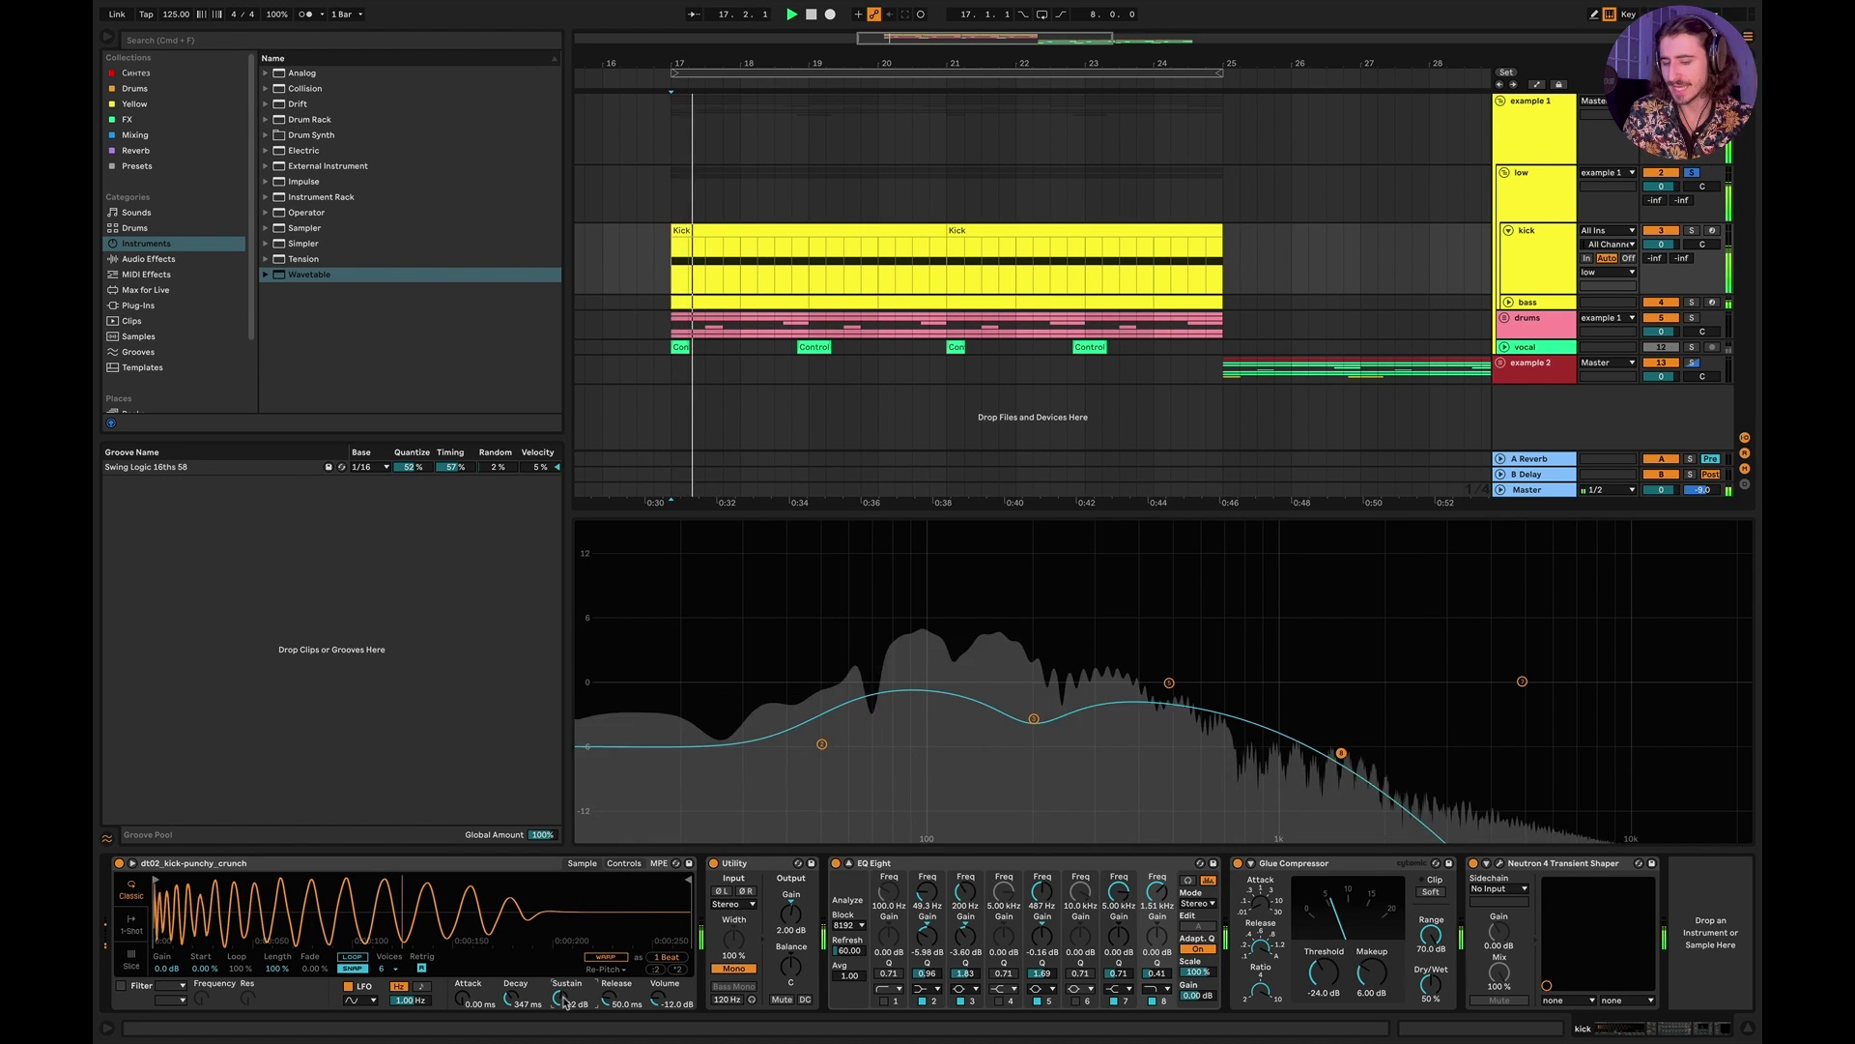
{"action": "key", "text": "space"}
{"action": "key", "text": "space"}
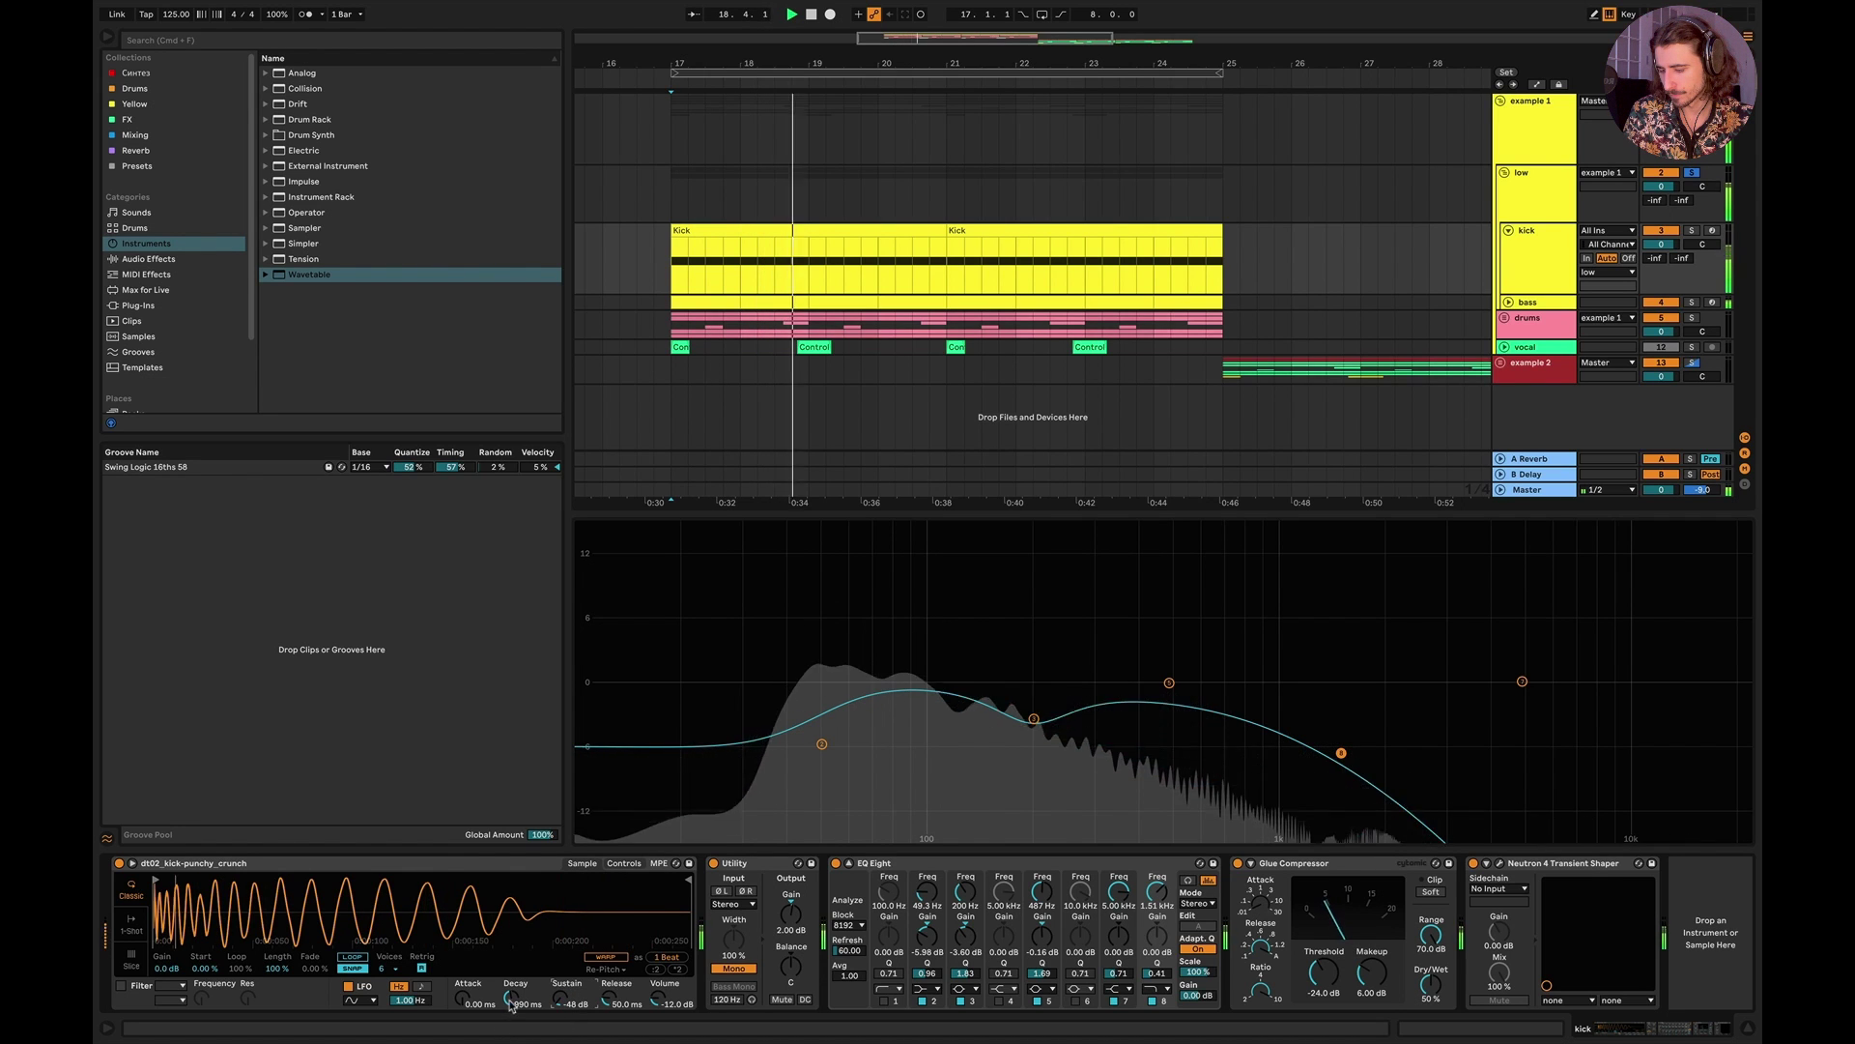
Step: Try a kick sampler decay of 493 ms with sustain at -12 dB, and audition the result
{"action": "key", "text": "space"}
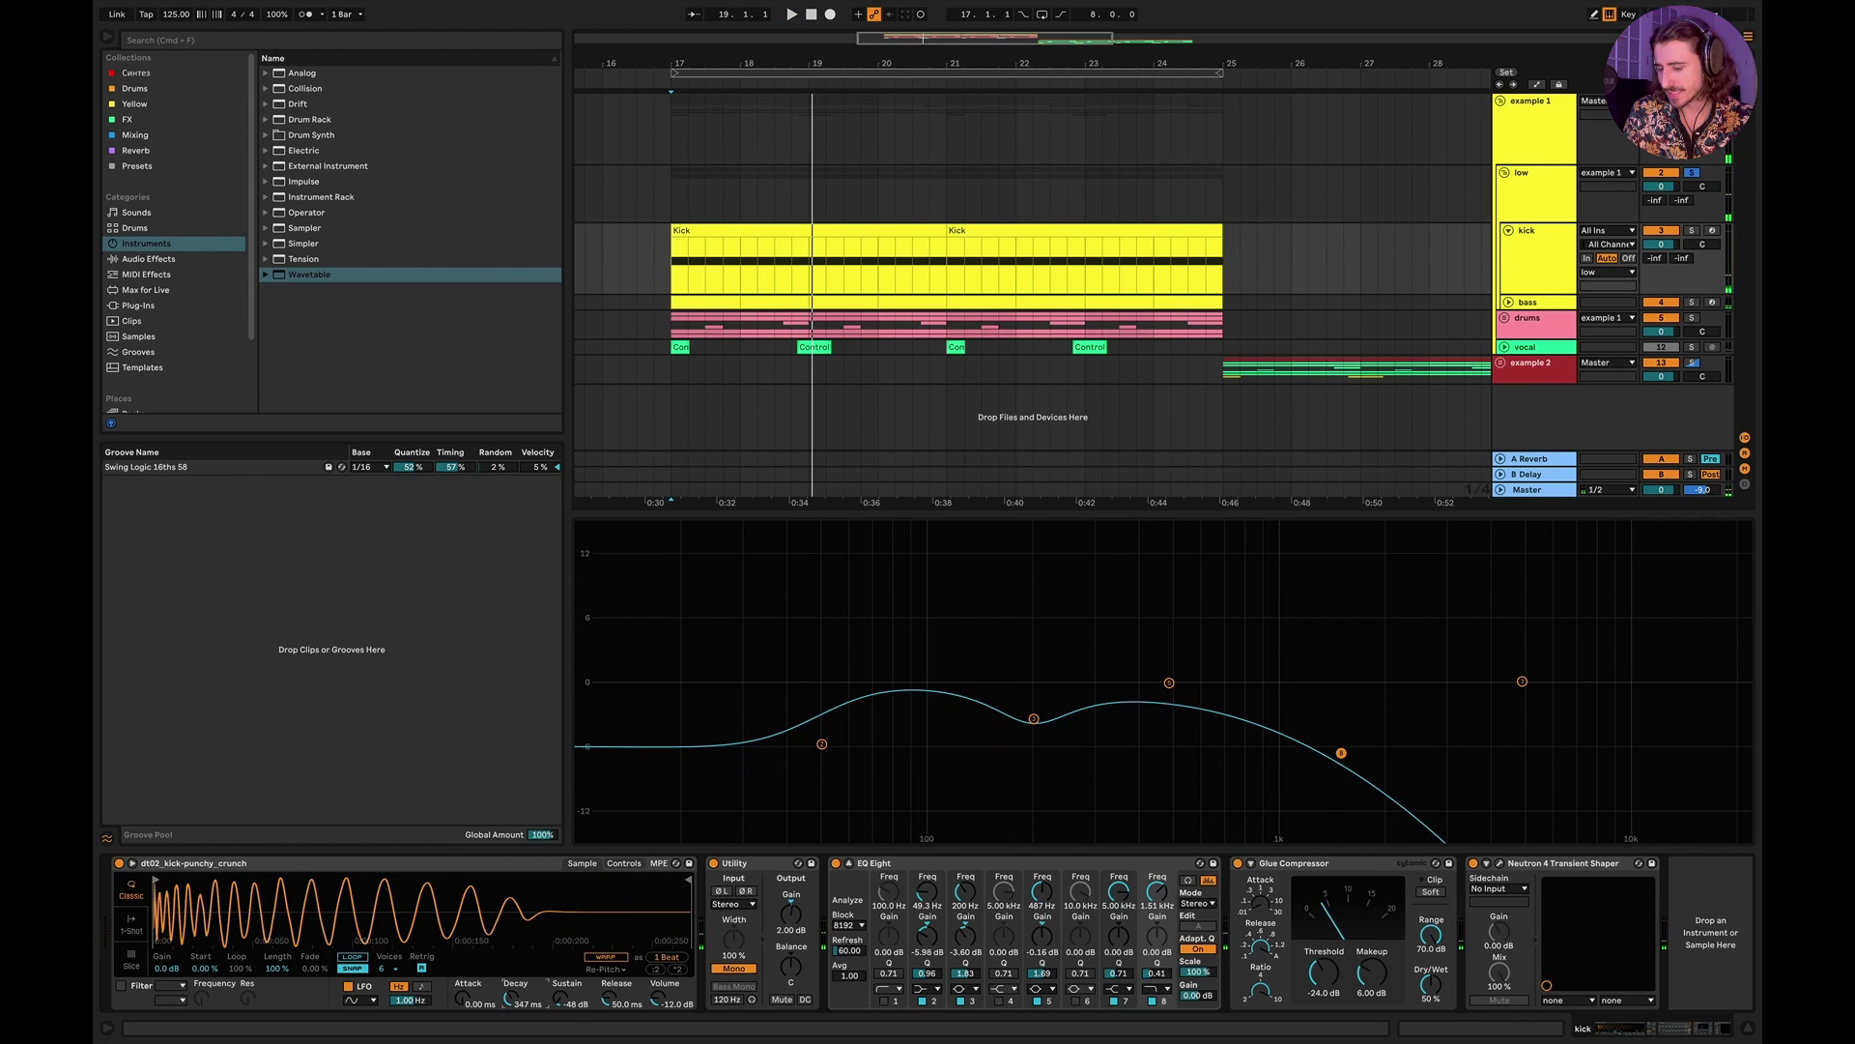
{"action": "key", "text": "space"}
{"action": "left_click_drag", "start_coordinate": [532, 1005], "coordinate": [560, 966]}
{"action": "key", "text": "space"}
{"action": "key", "text": "space"}
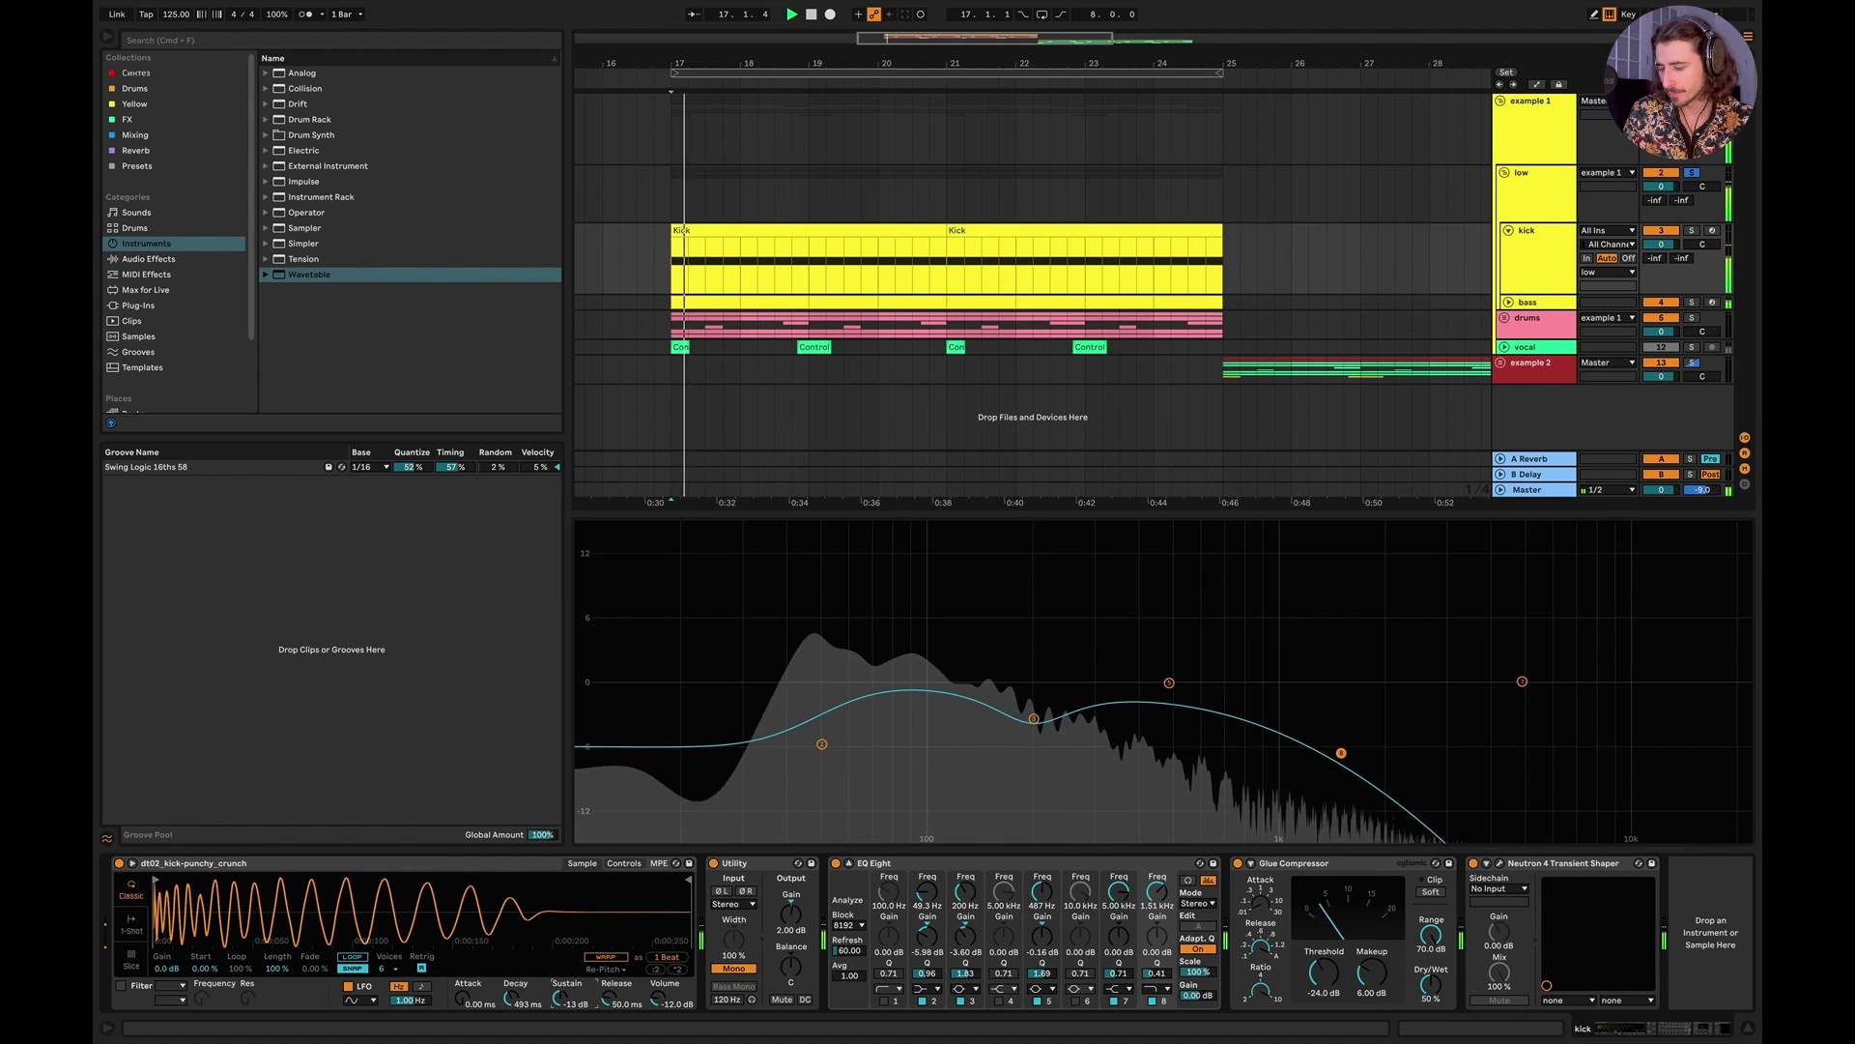
{"action": "key", "text": "space"}
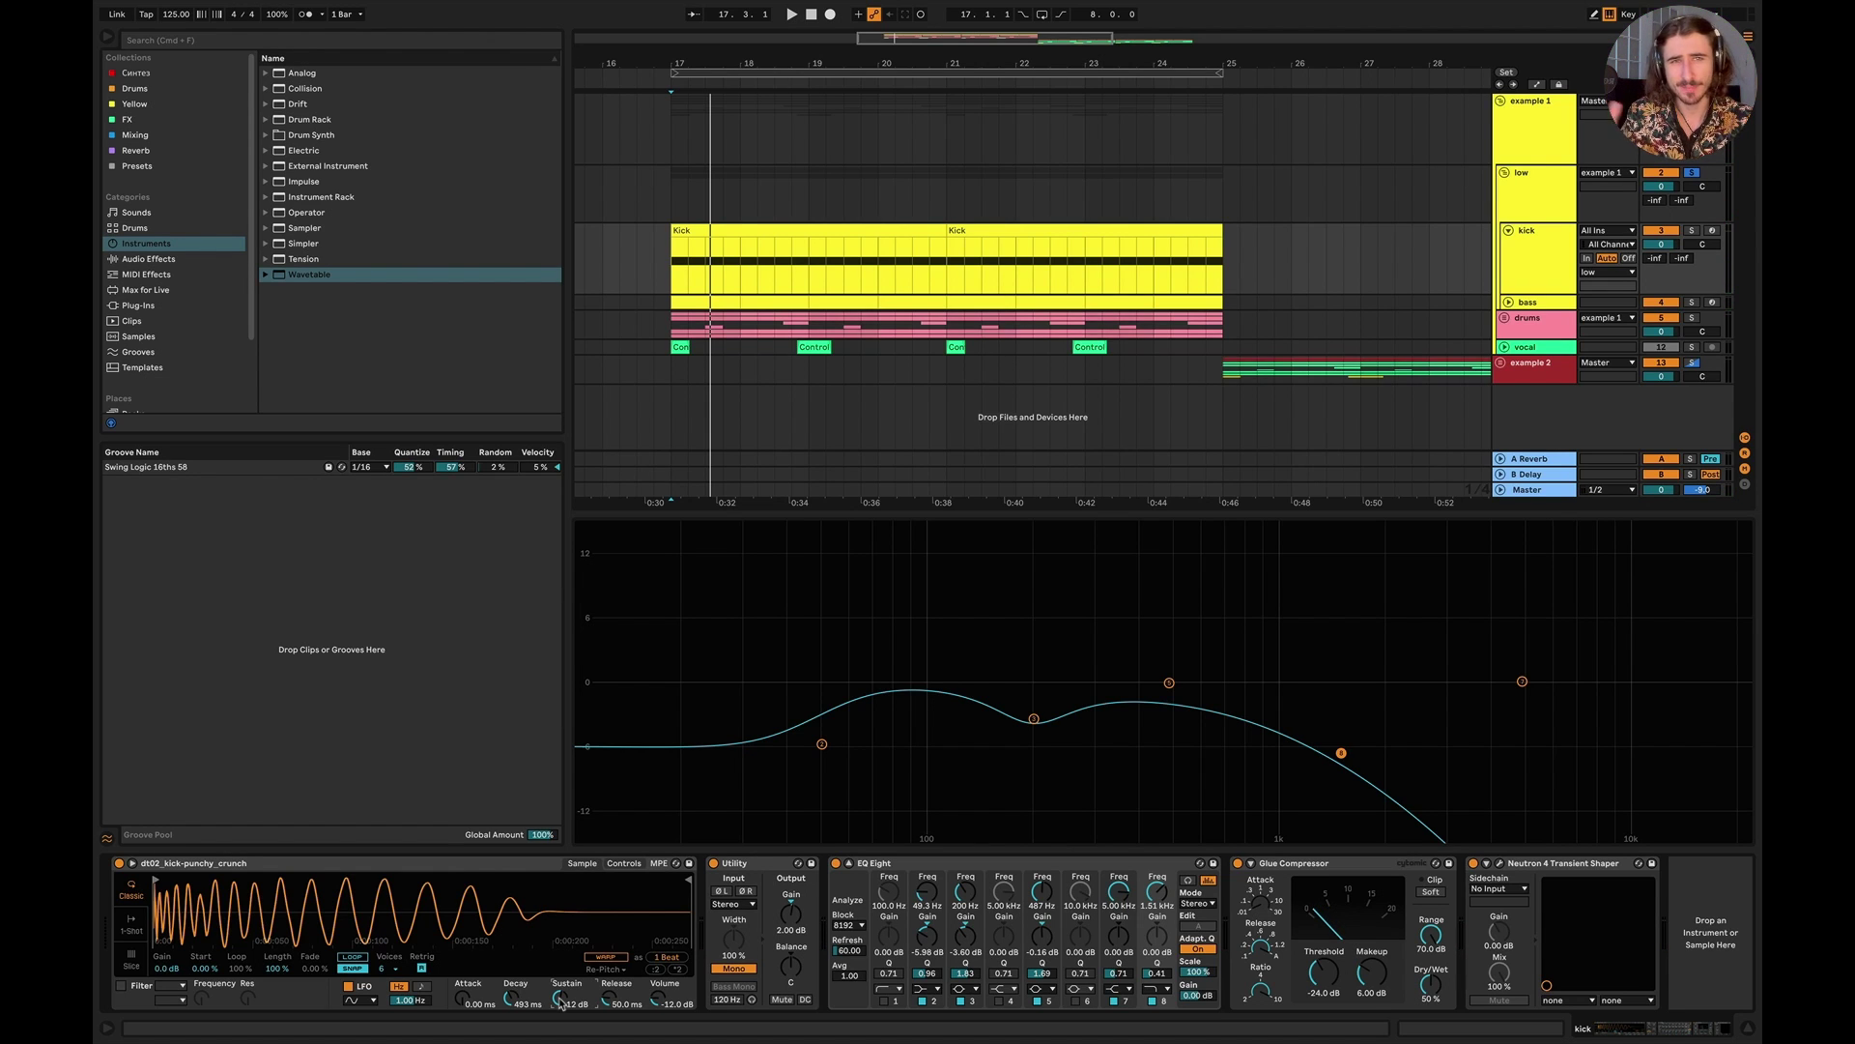
Step: Show the kick sampler's amplitude envelope and set its sustain to -inf dB and decay to about 826 ms
{"action": "left_click", "coordinate": [625, 863]}
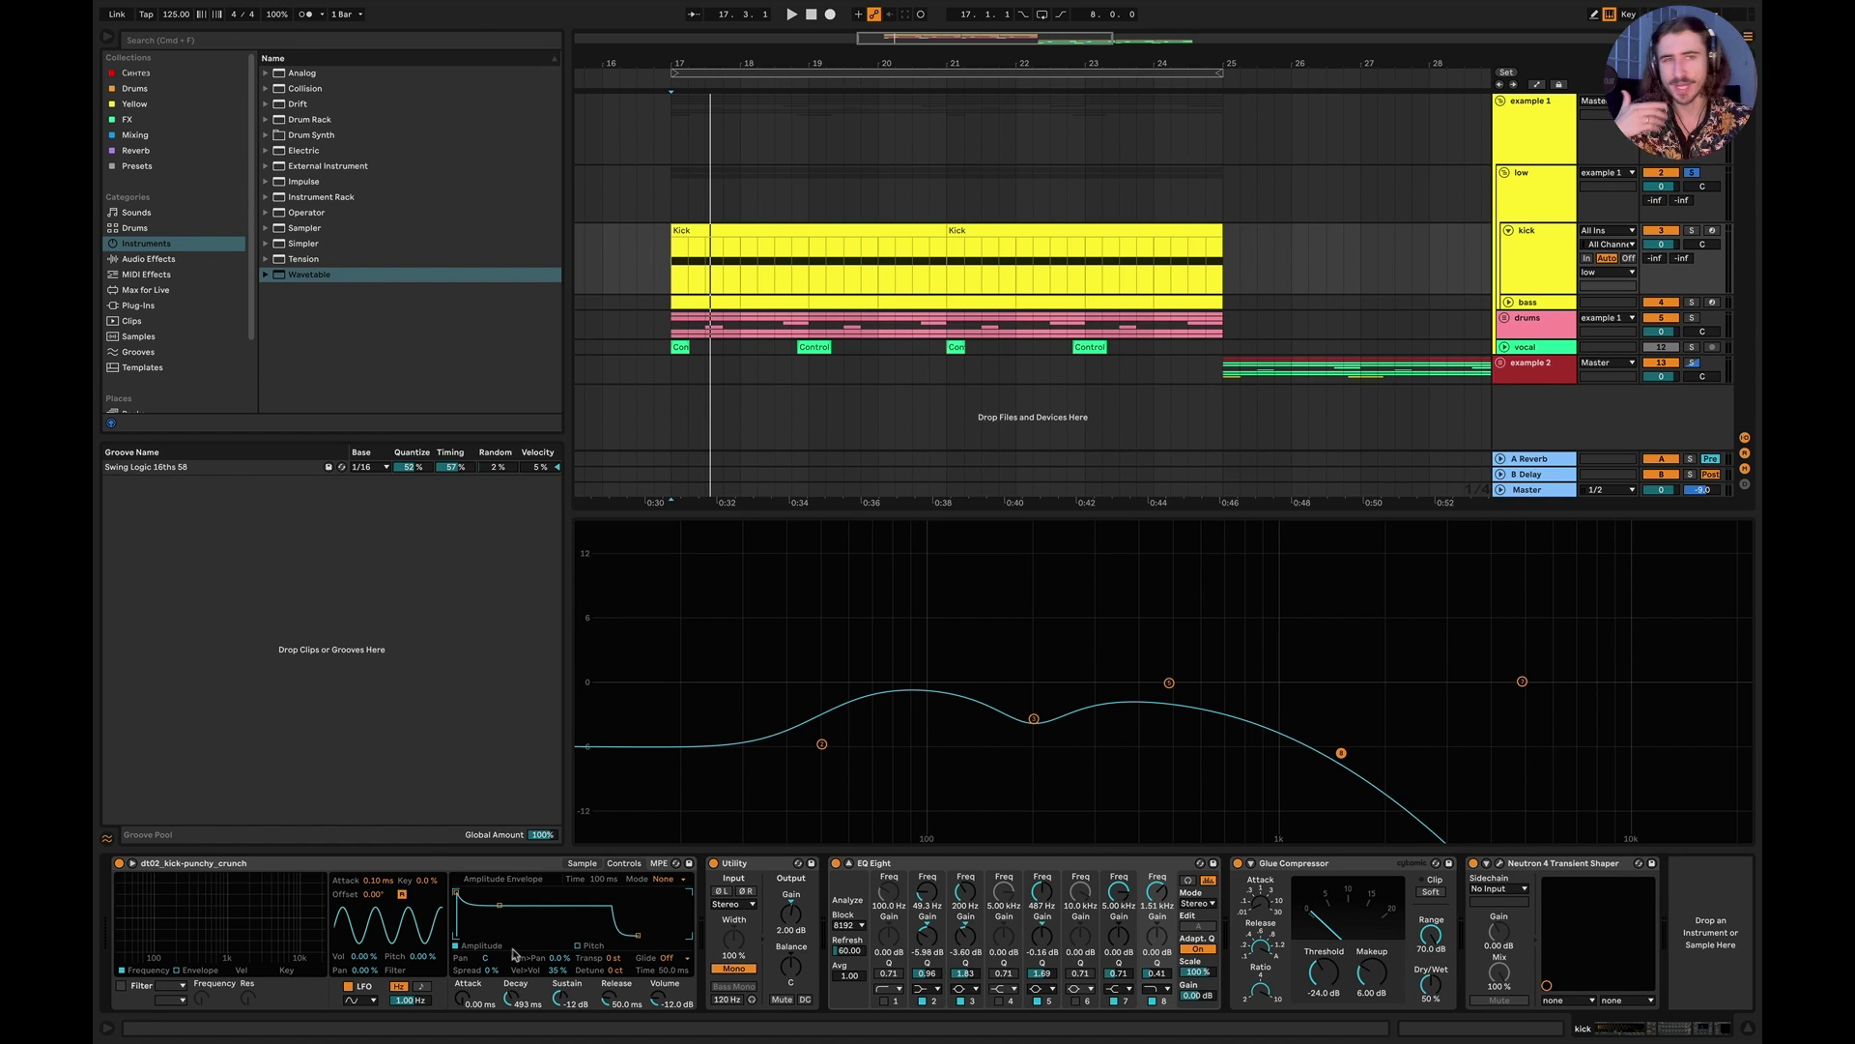
{"action": "mouse_move", "coordinate": [500, 935]}
{"action": "left_mouse_down"}
{"action": "mouse_move", "coordinate": [478, 935]}
{"action": "mouse_move", "coordinate": [525, 935]}
{"action": "mouse_move", "coordinate": [565, 898]}
{"action": "mouse_move", "coordinate": [472, 899]}
{"action": "mouse_move", "coordinate": [504, 930]}
{"action": "left_mouse_up"}
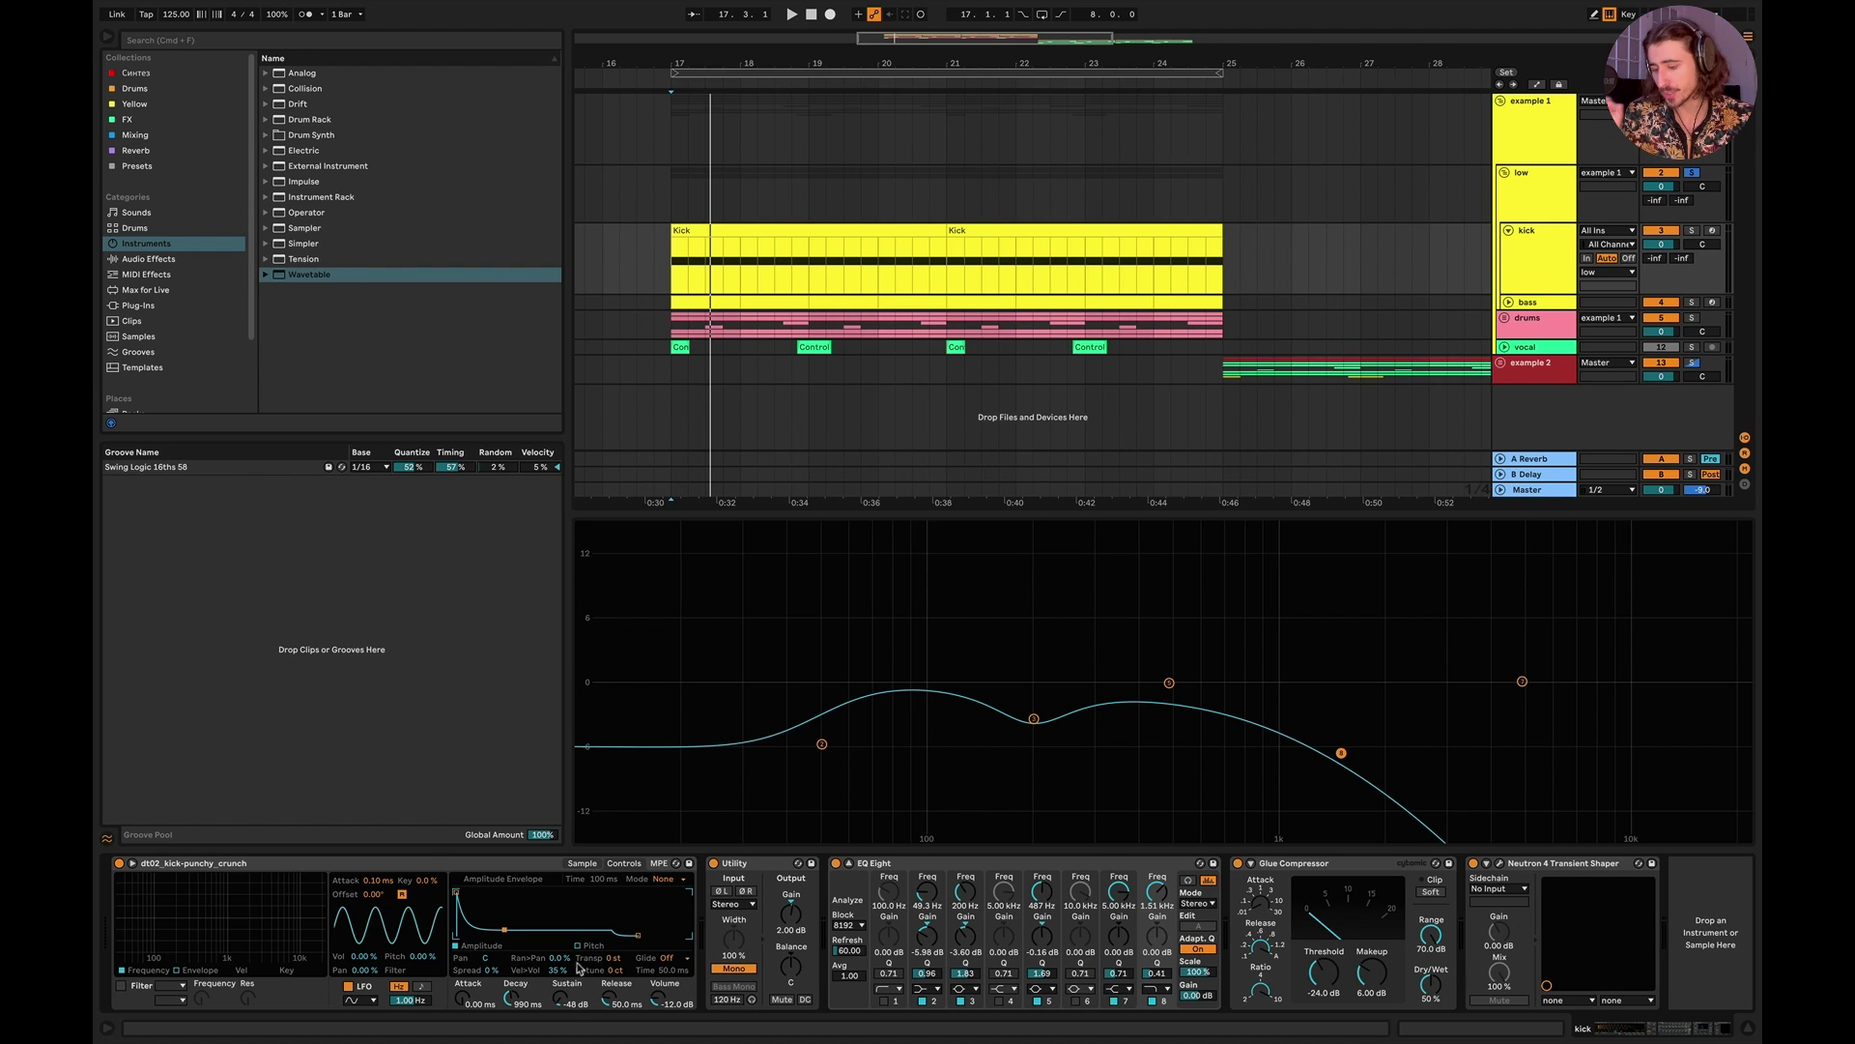
{"action": "left_click_drag", "start_coordinate": [504, 930], "coordinate": [494, 936]}
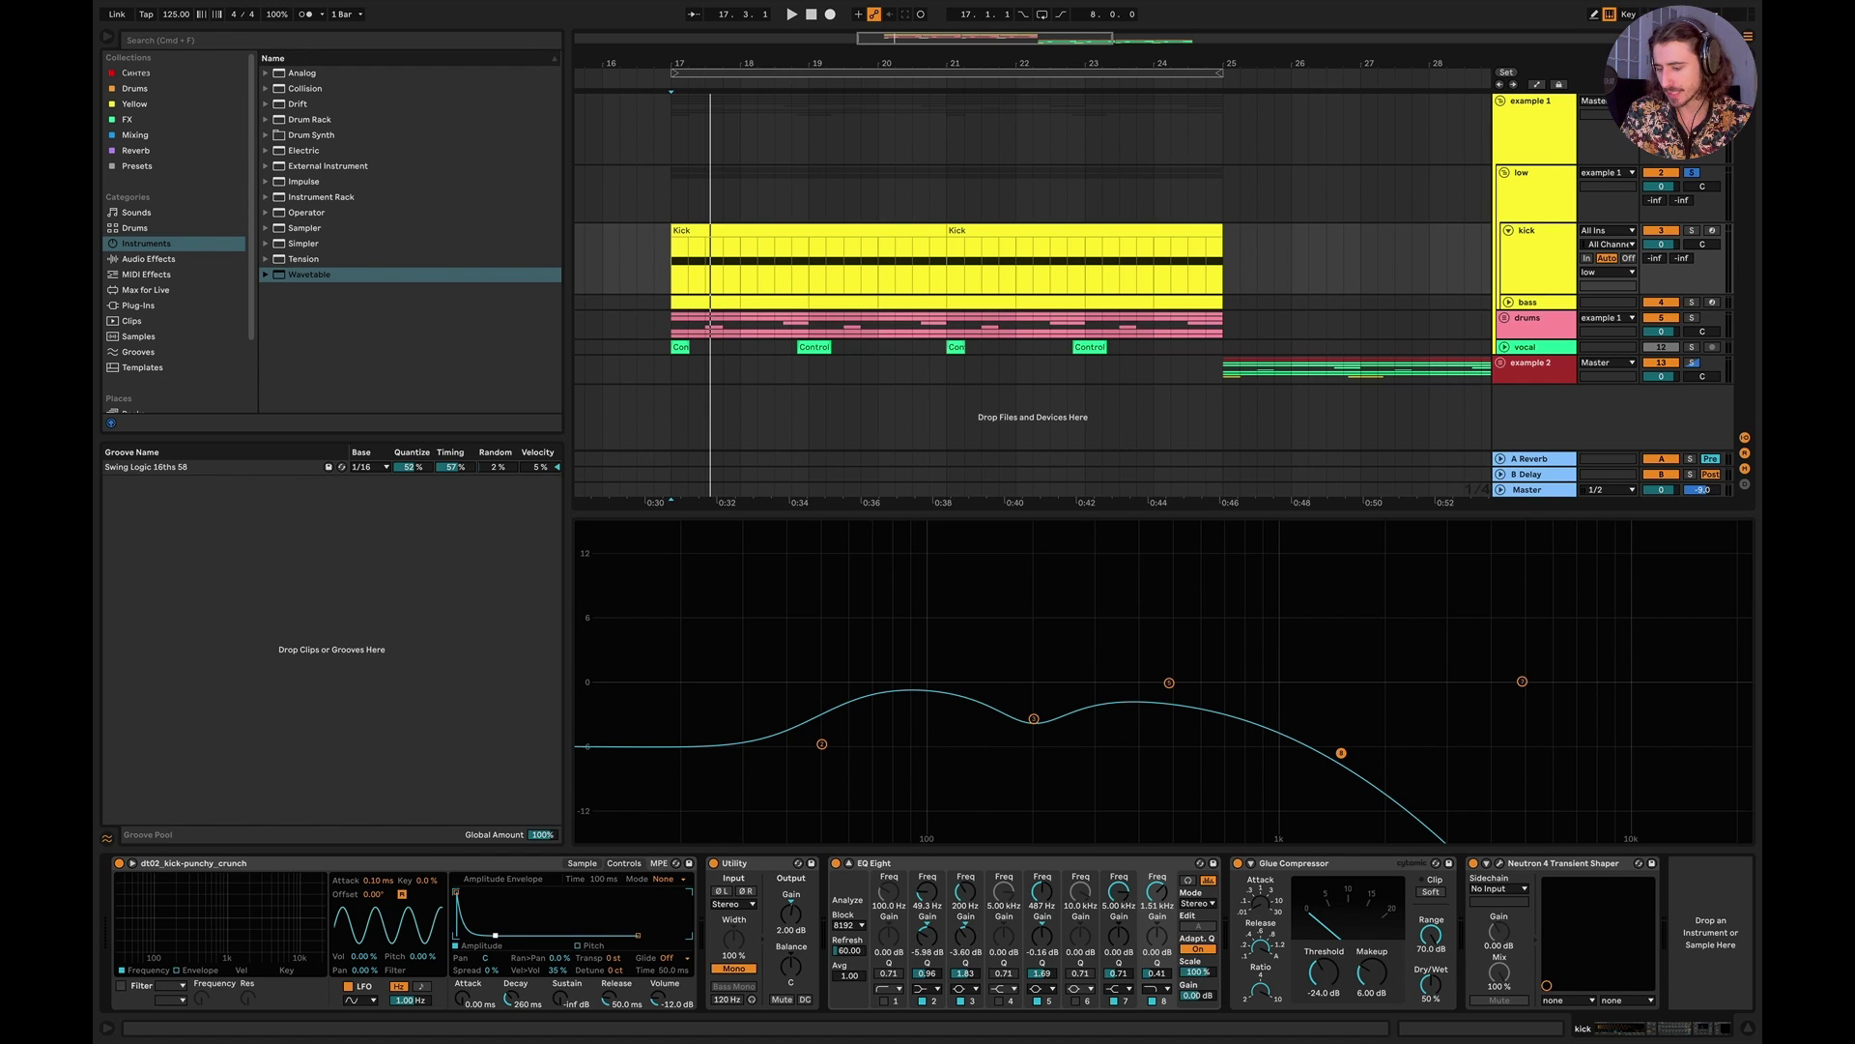
{"action": "left_click_drag", "start_coordinate": [495, 935], "coordinate": [503, 934]}
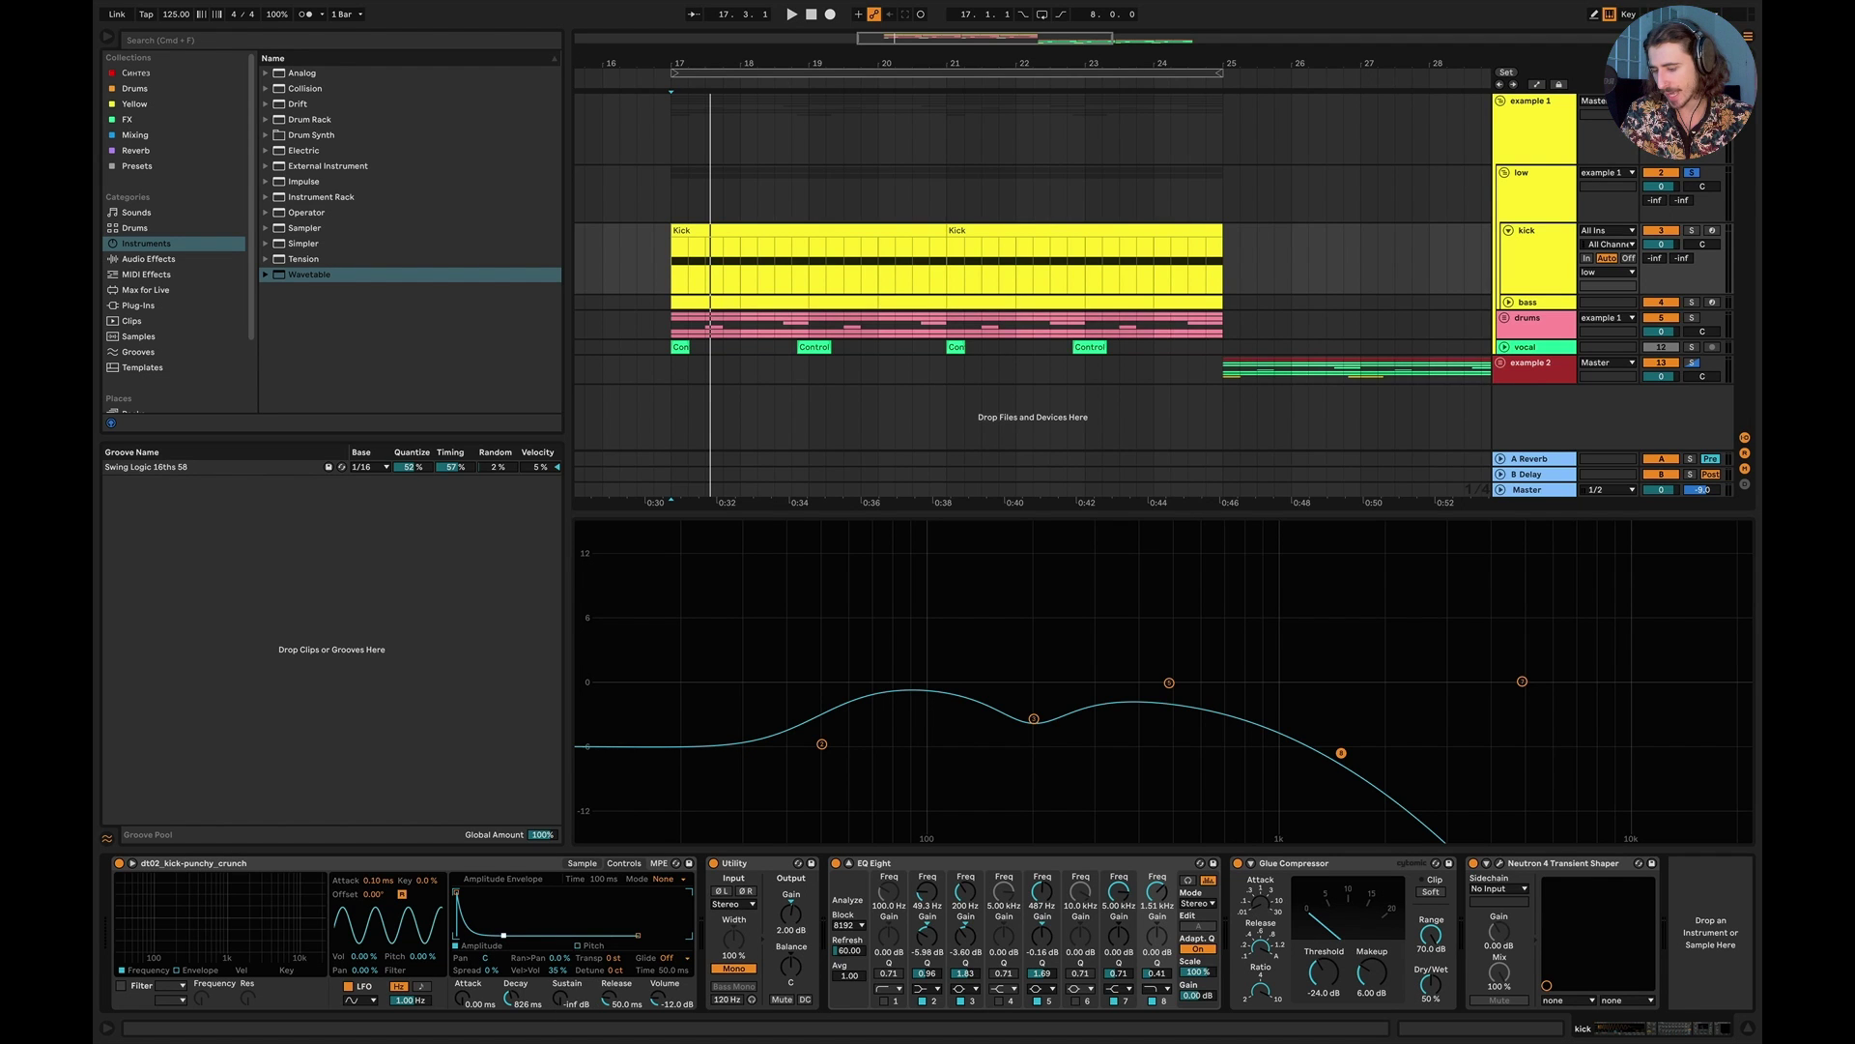
Step: Shorten the kick's amplitude envelope decay to about 584 ms during playback, and audition it again from bar 17
{"action": "key", "text": "space"}
{"action": "left_click_drag", "start_coordinate": [503, 936], "coordinate": [501, 935]}
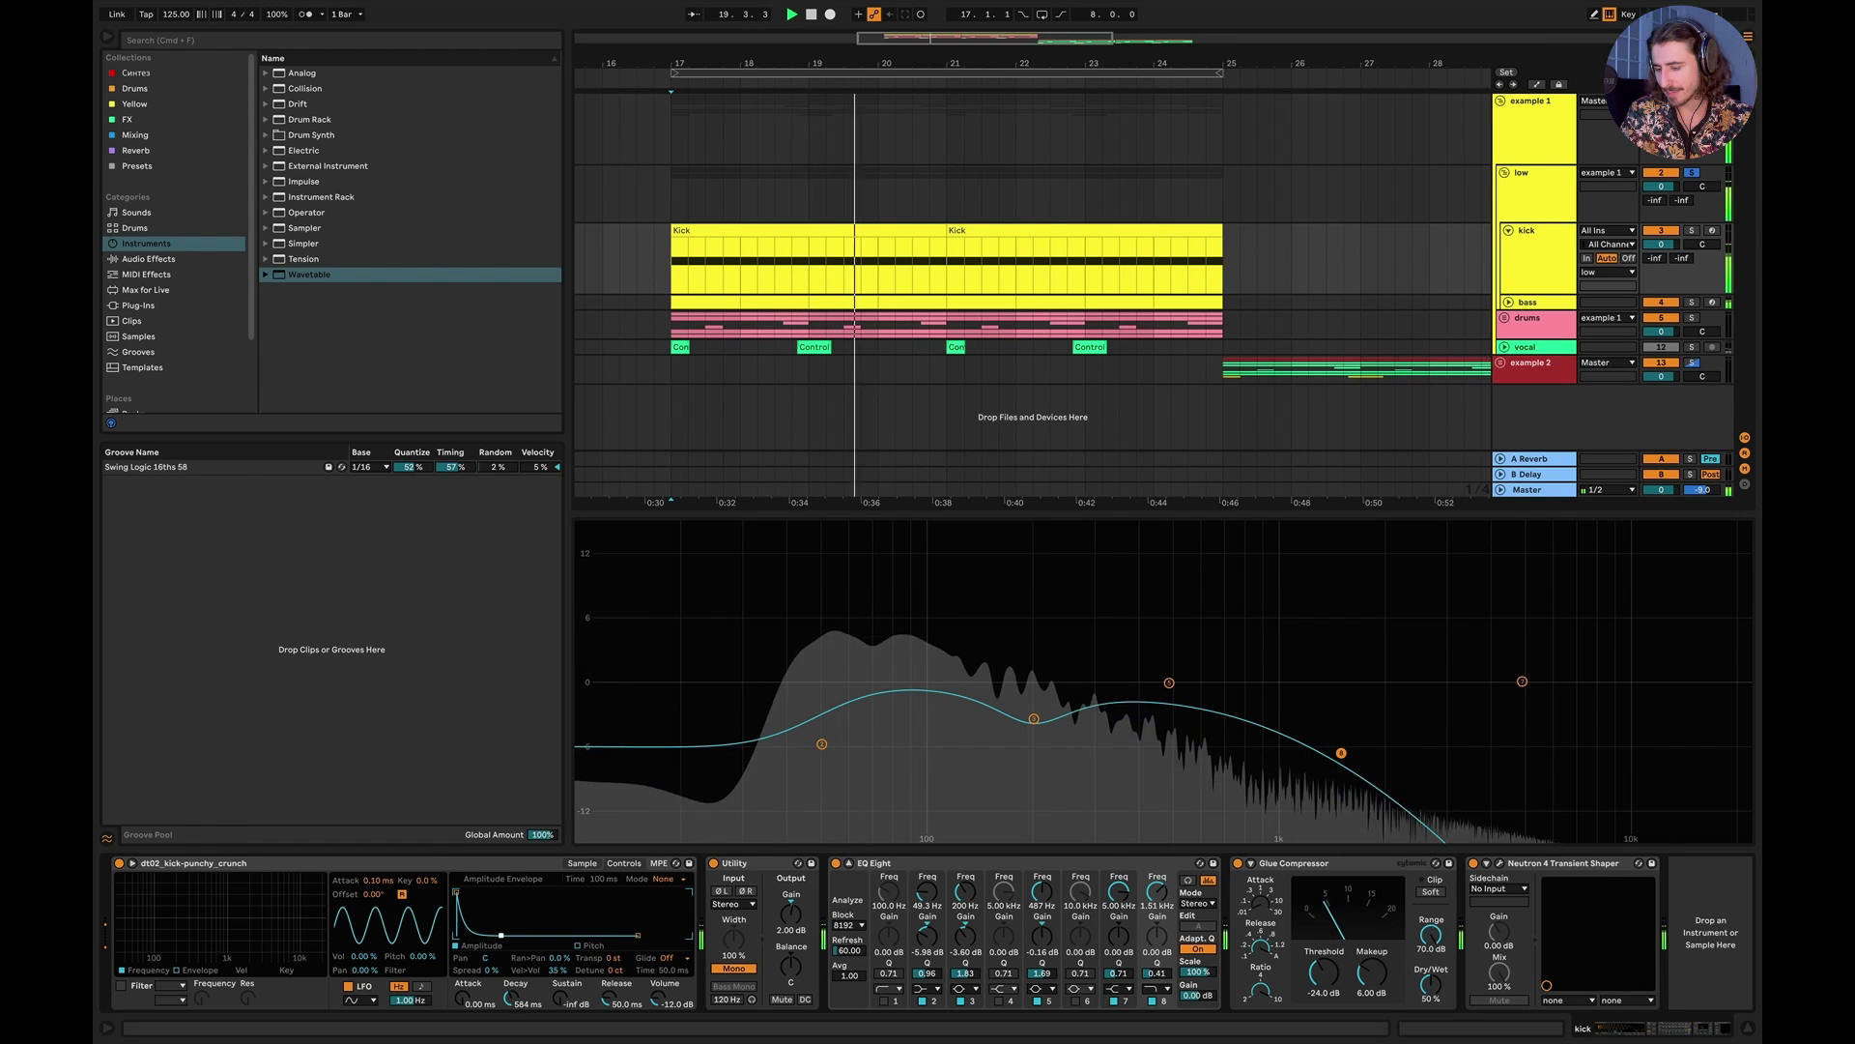
{"action": "key", "text": "space"}
{"action": "key", "text": "space"}
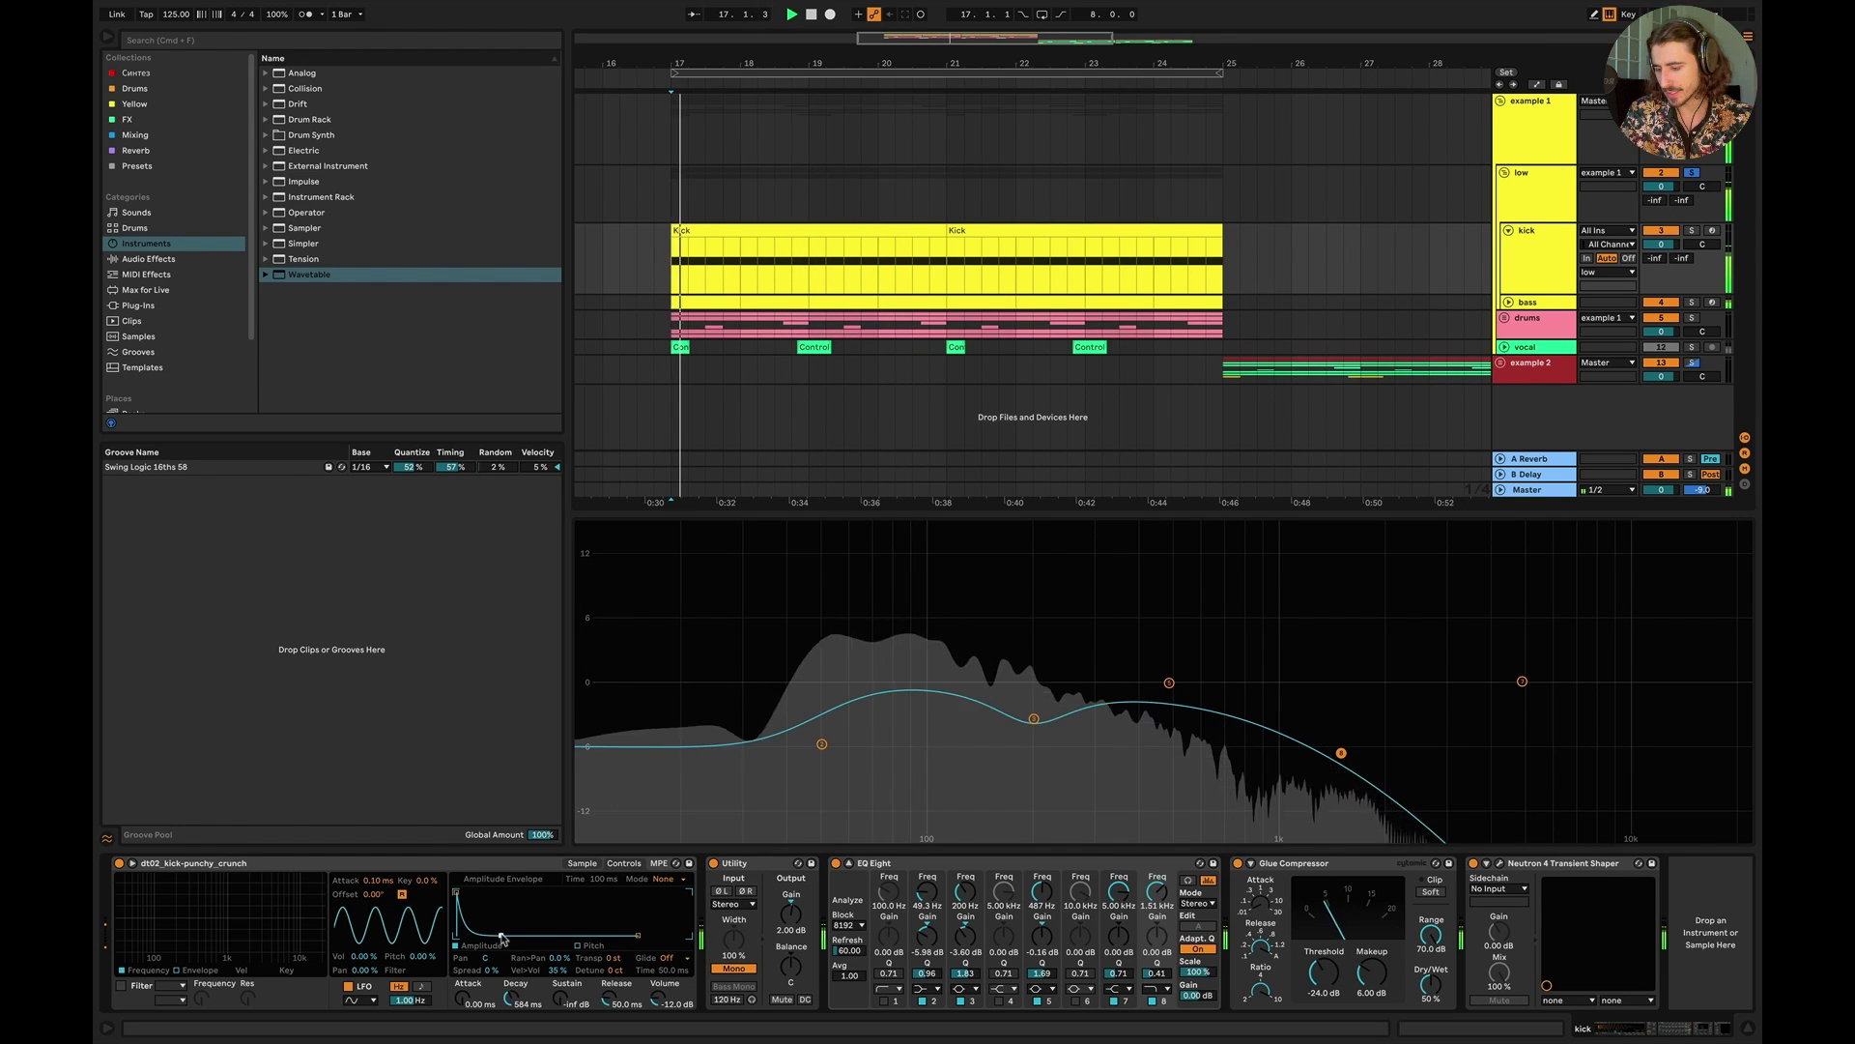
Step: Raise the kick's amplitude envelope sustain slightly above -inf dB and audition the result from bar 17
{"action": "key", "text": "space"}
{"action": "left_click_drag", "start_coordinate": [500, 935], "coordinate": [501, 923]}
{"action": "key", "text": "space"}
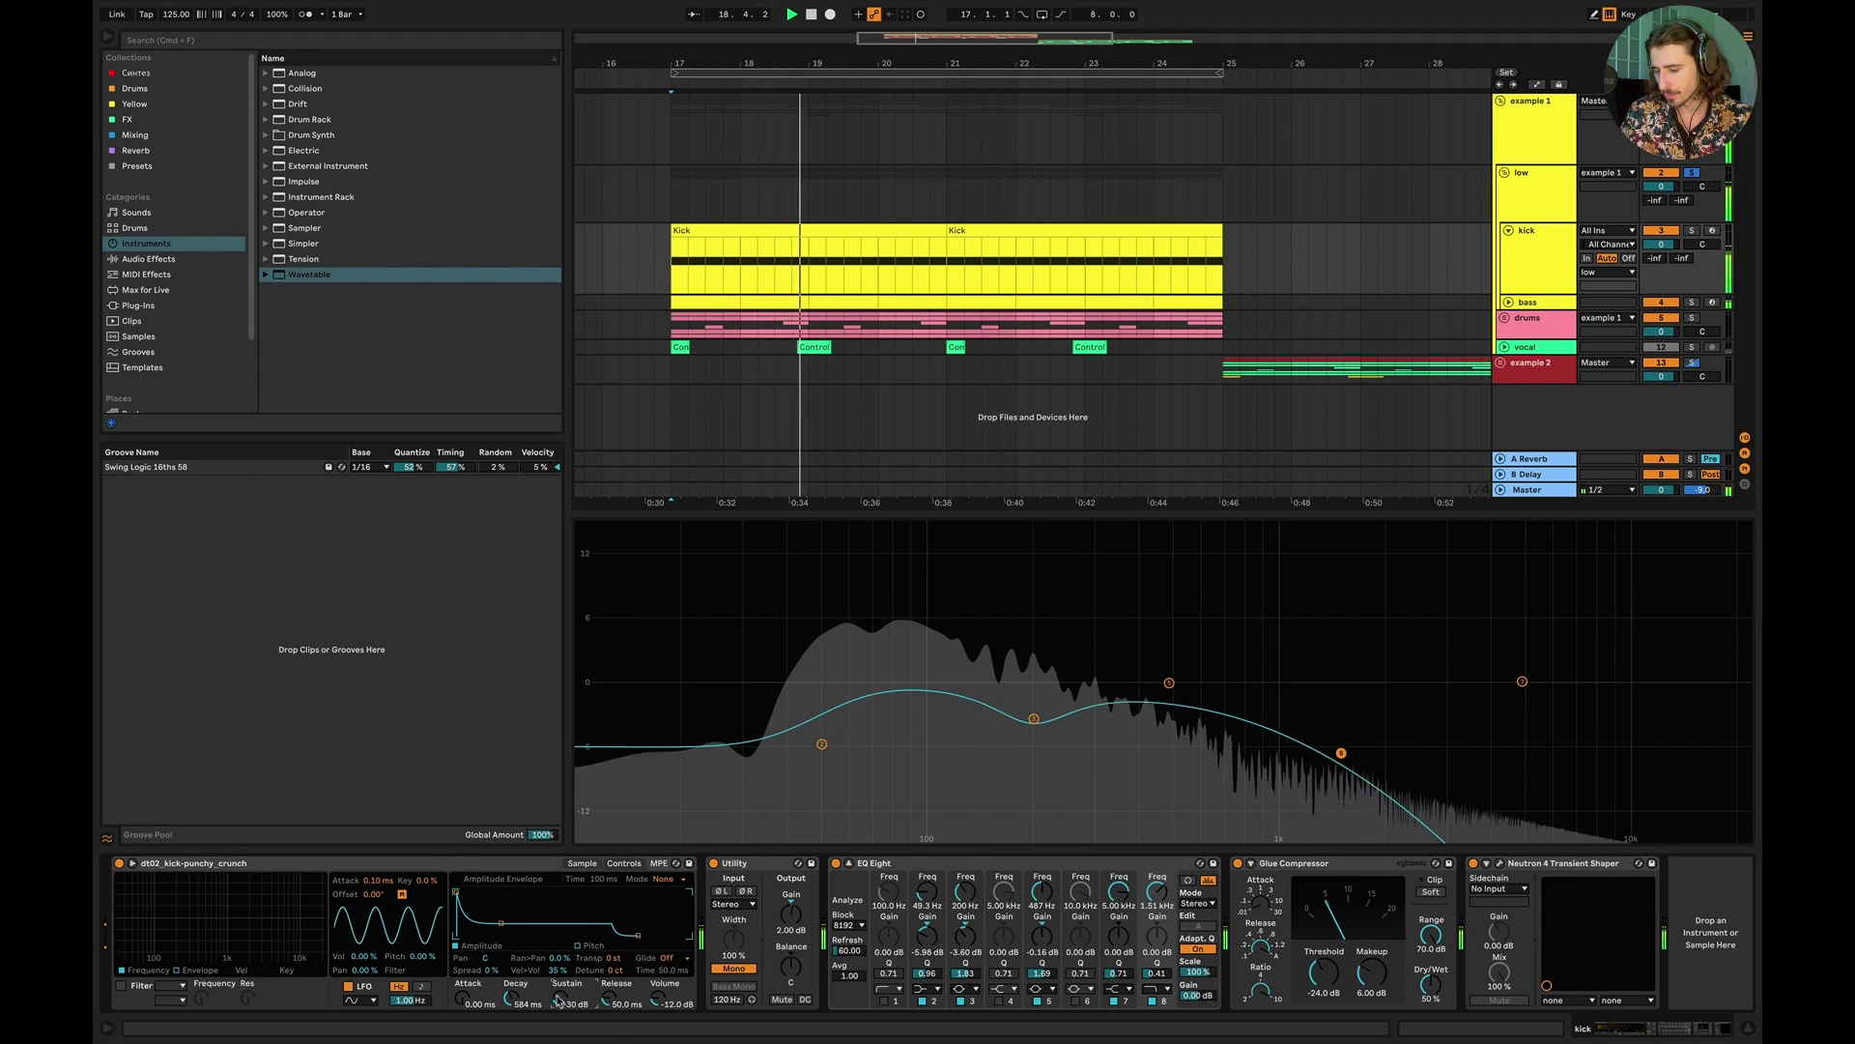
{"action": "key", "text": "space"}
{"action": "key", "text": "space"}
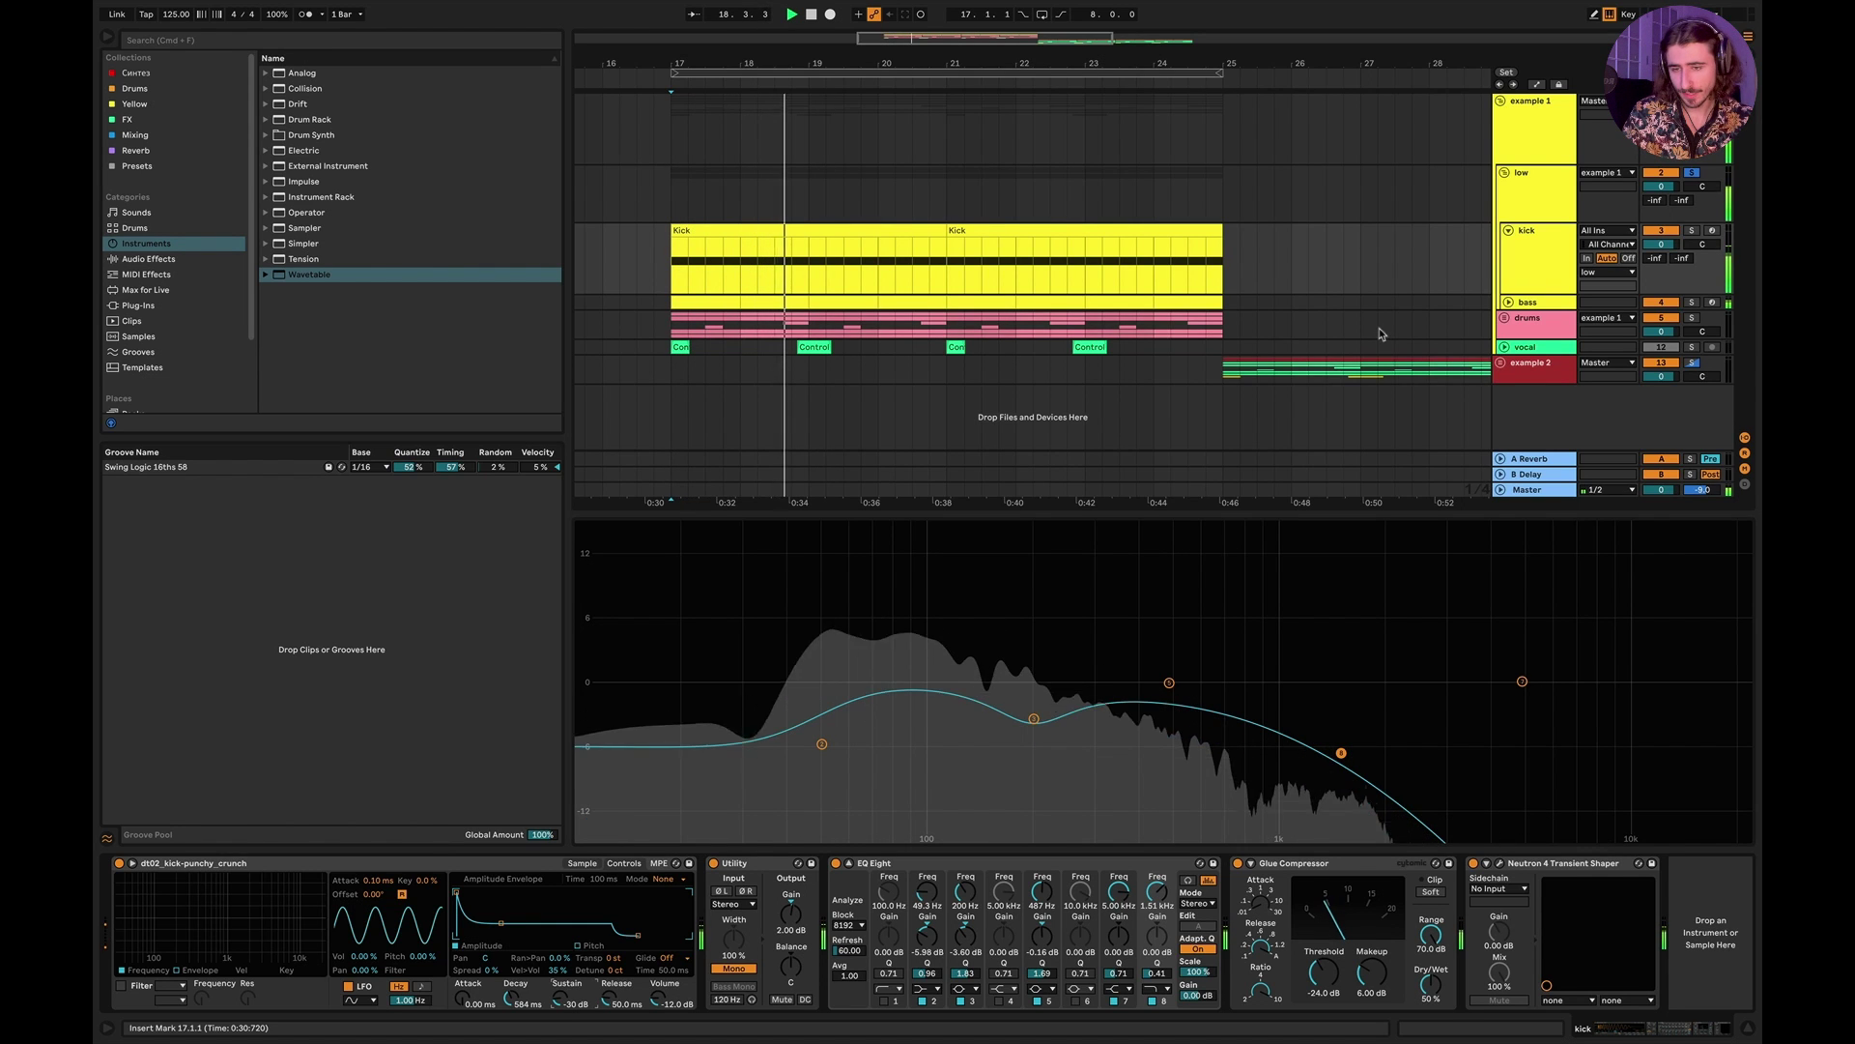
Step: Unfold the bass track in example 1 and view its Serum amplitude envelope, closing Serum when done
{"action": "left_click", "coordinate": [1508, 301]}
{"action": "left_click", "coordinate": [1527, 308]}
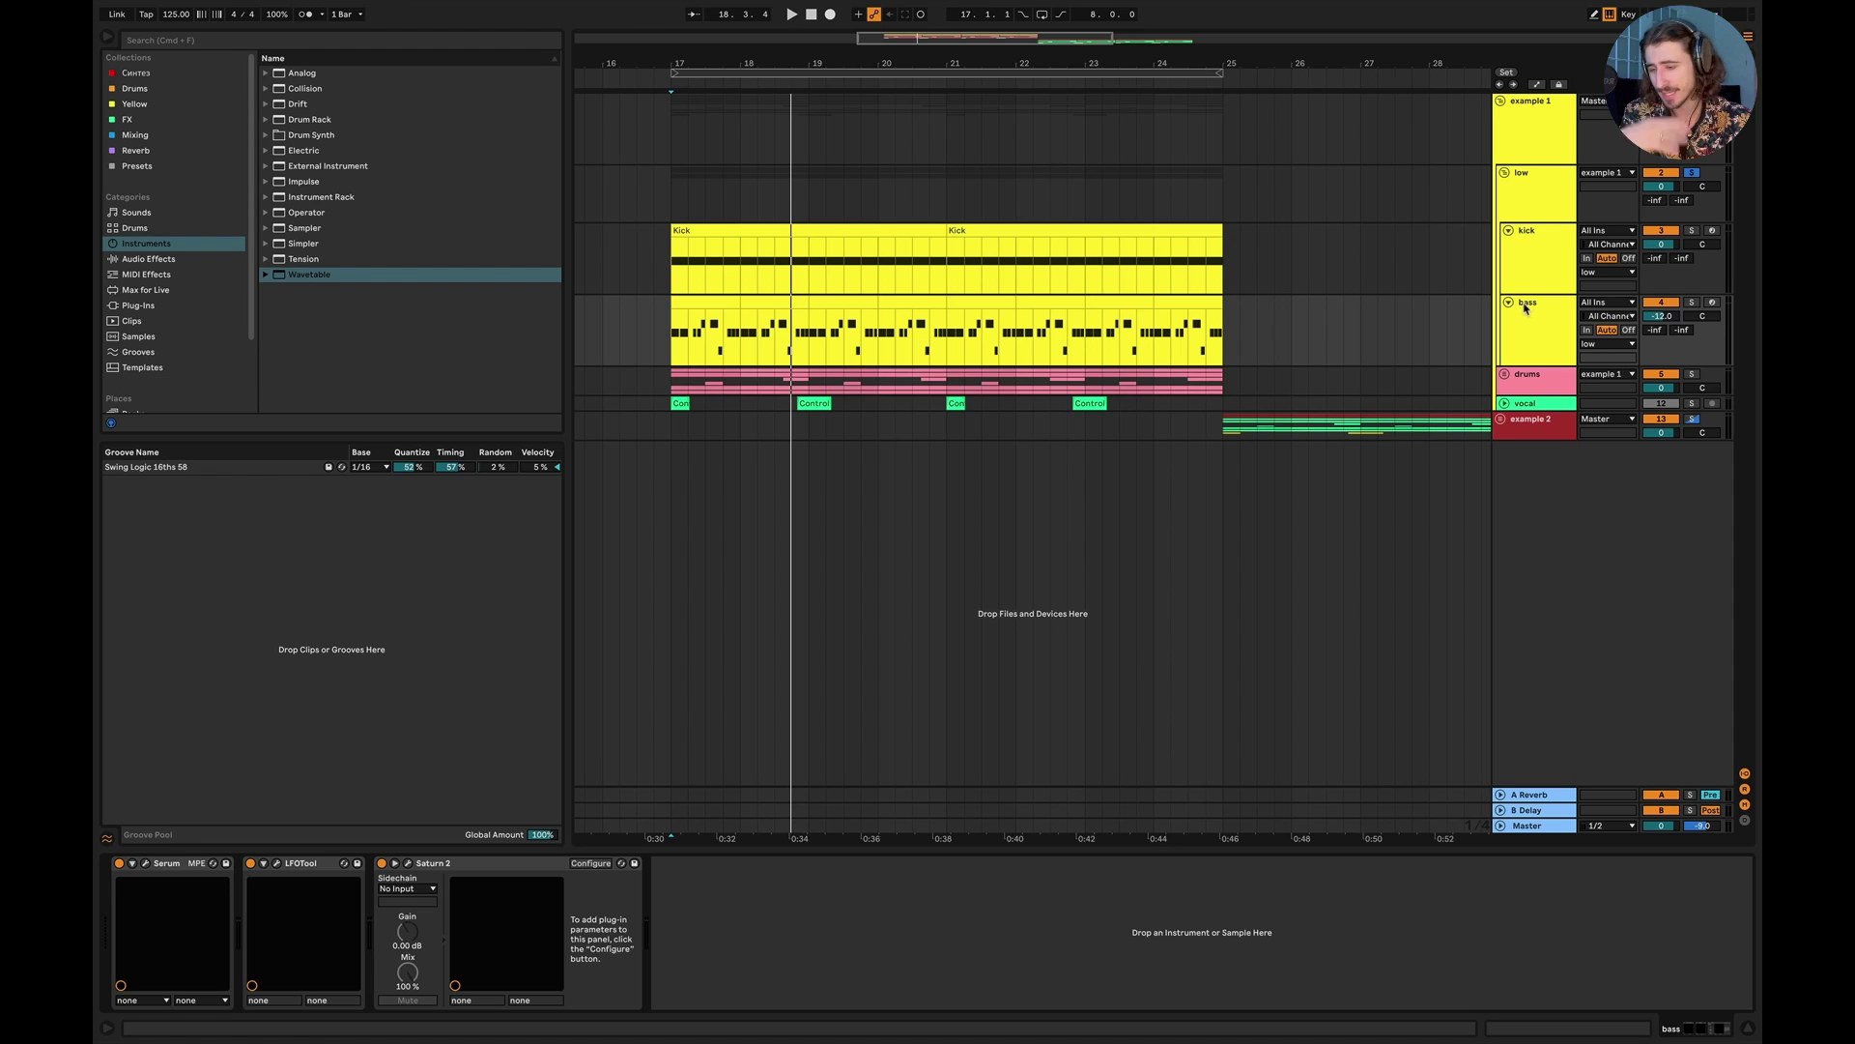
{"action": "left_click", "coordinate": [1549, 321]}
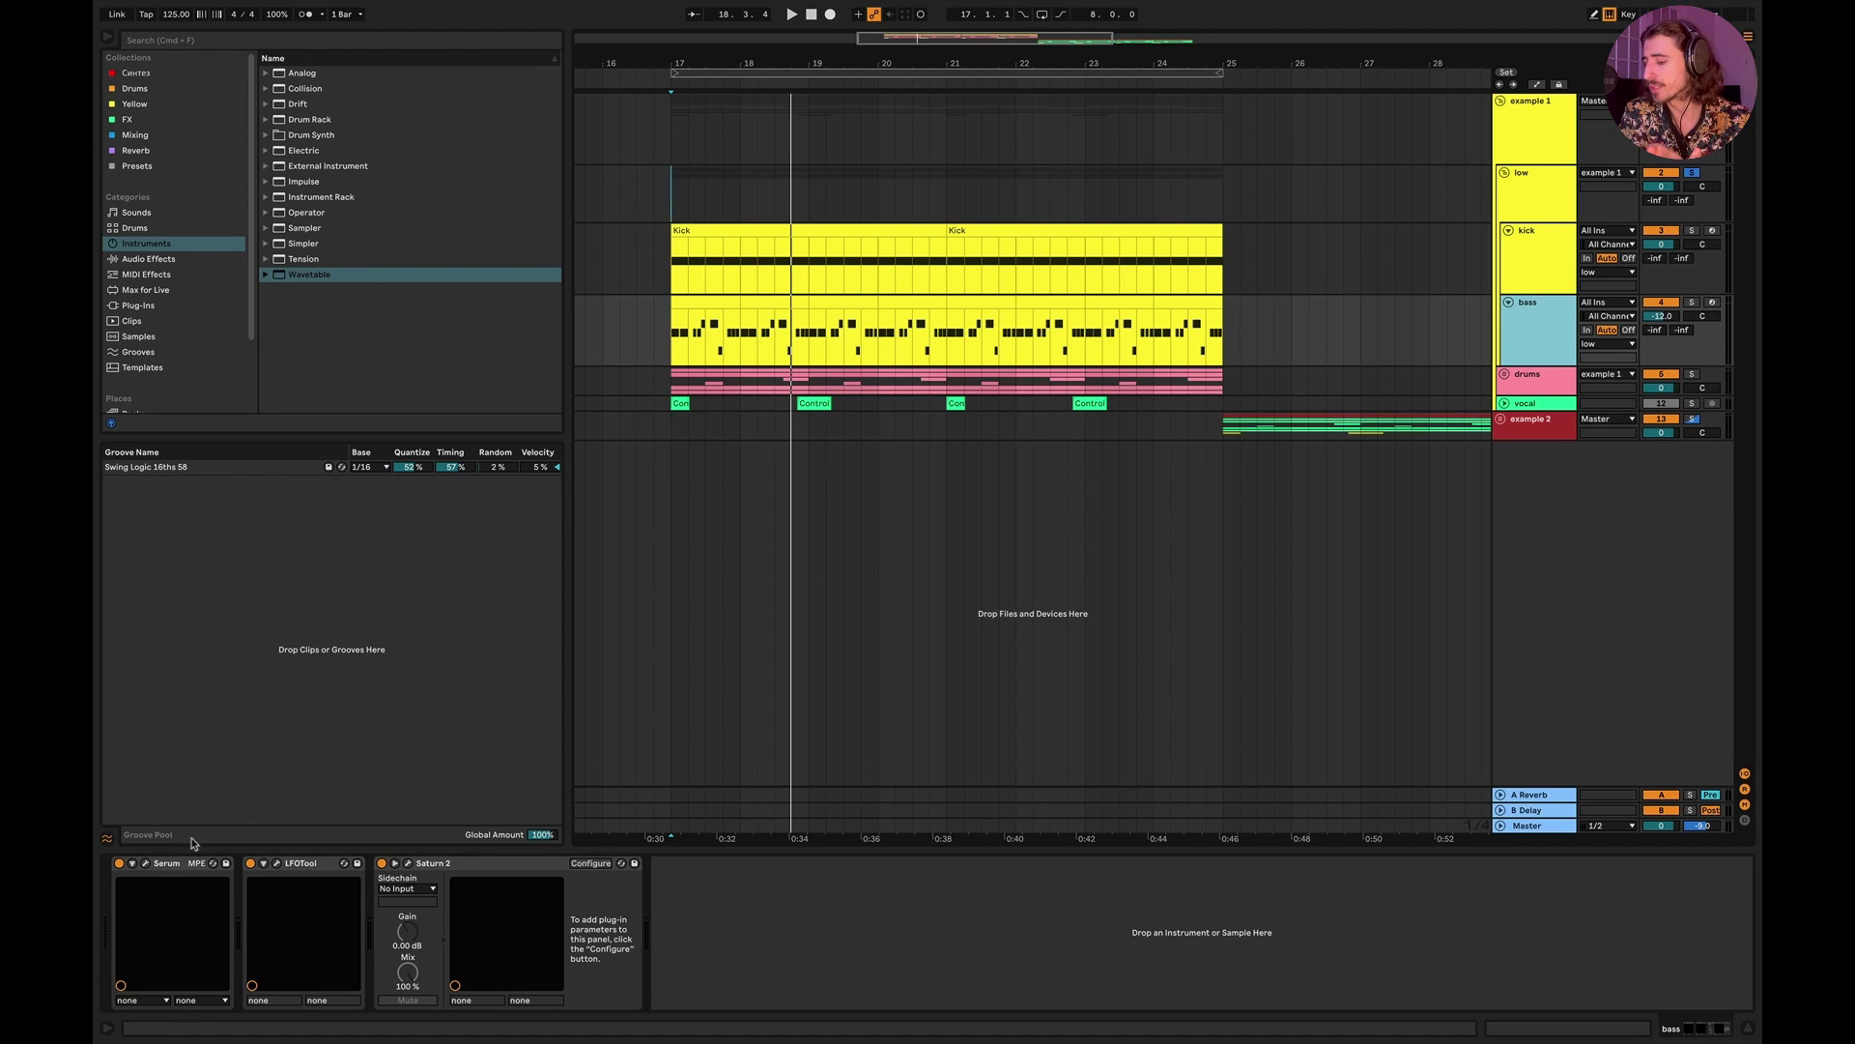
{"action": "left_click", "coordinate": [146, 863]}
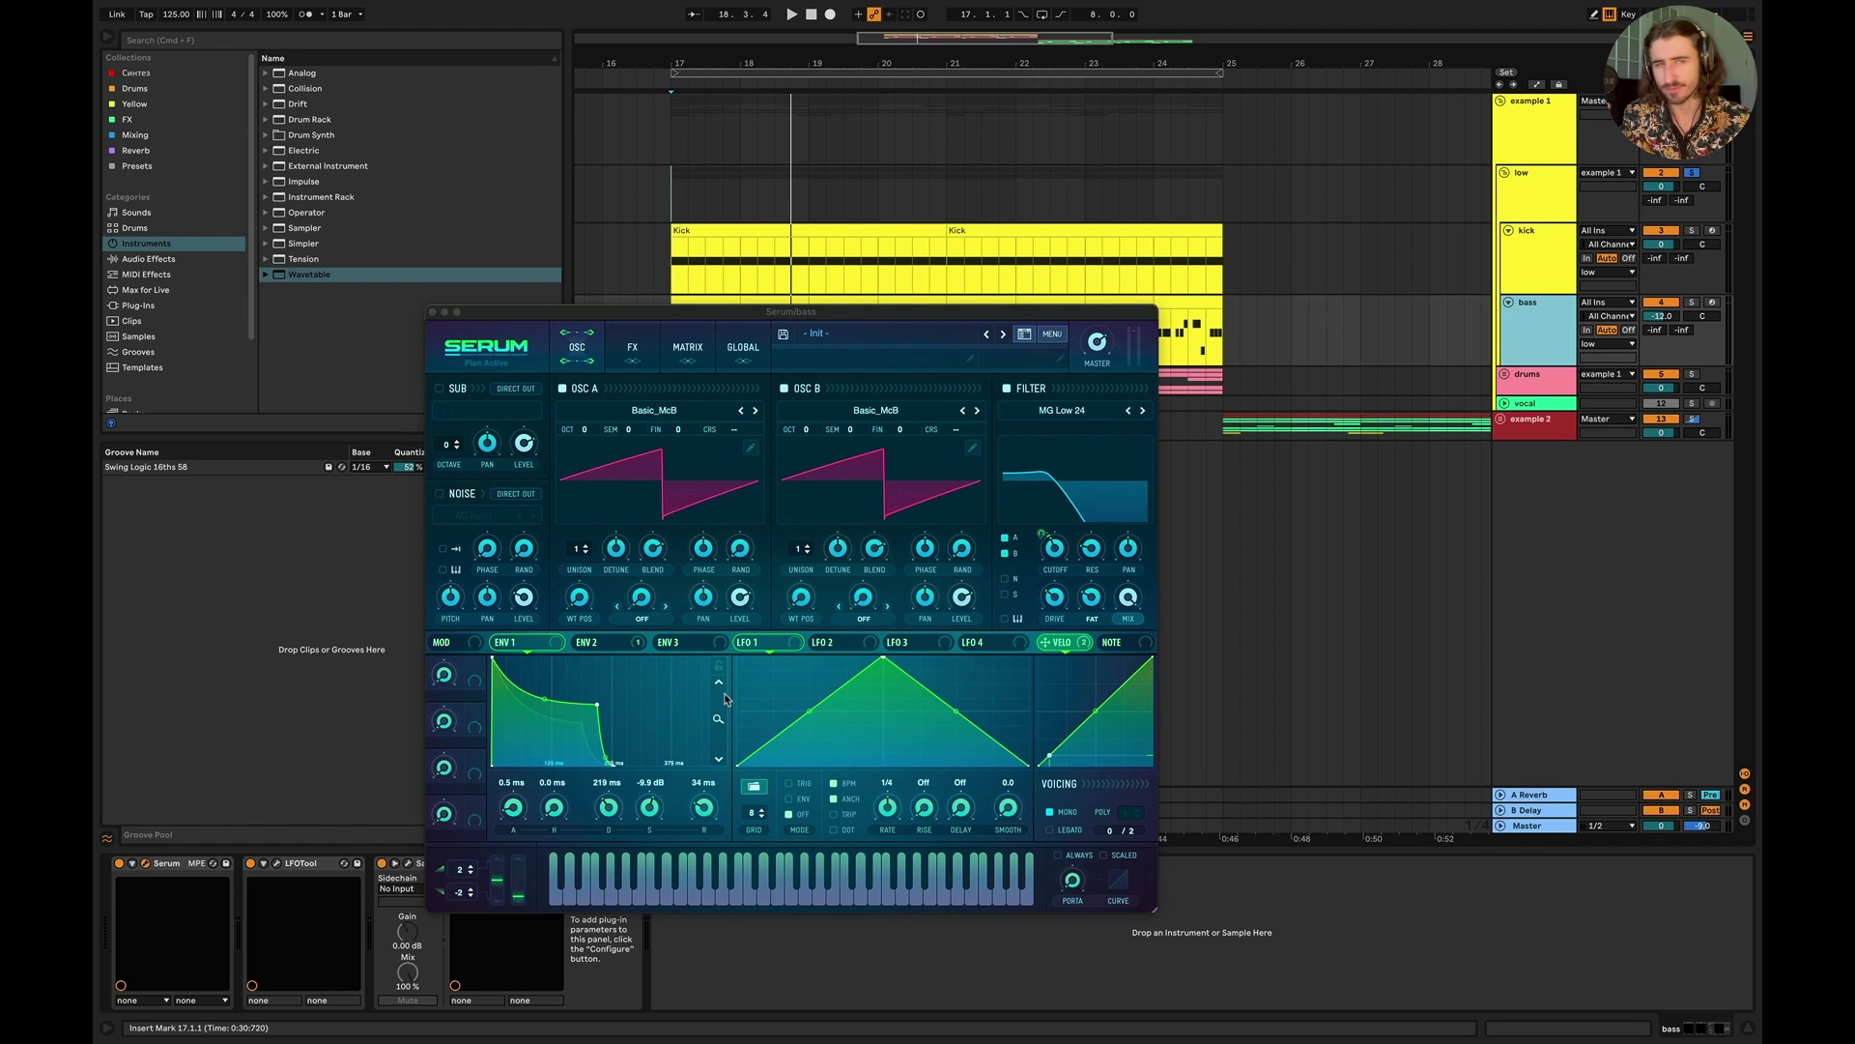
{"action": "left_click", "coordinate": [432, 311]}
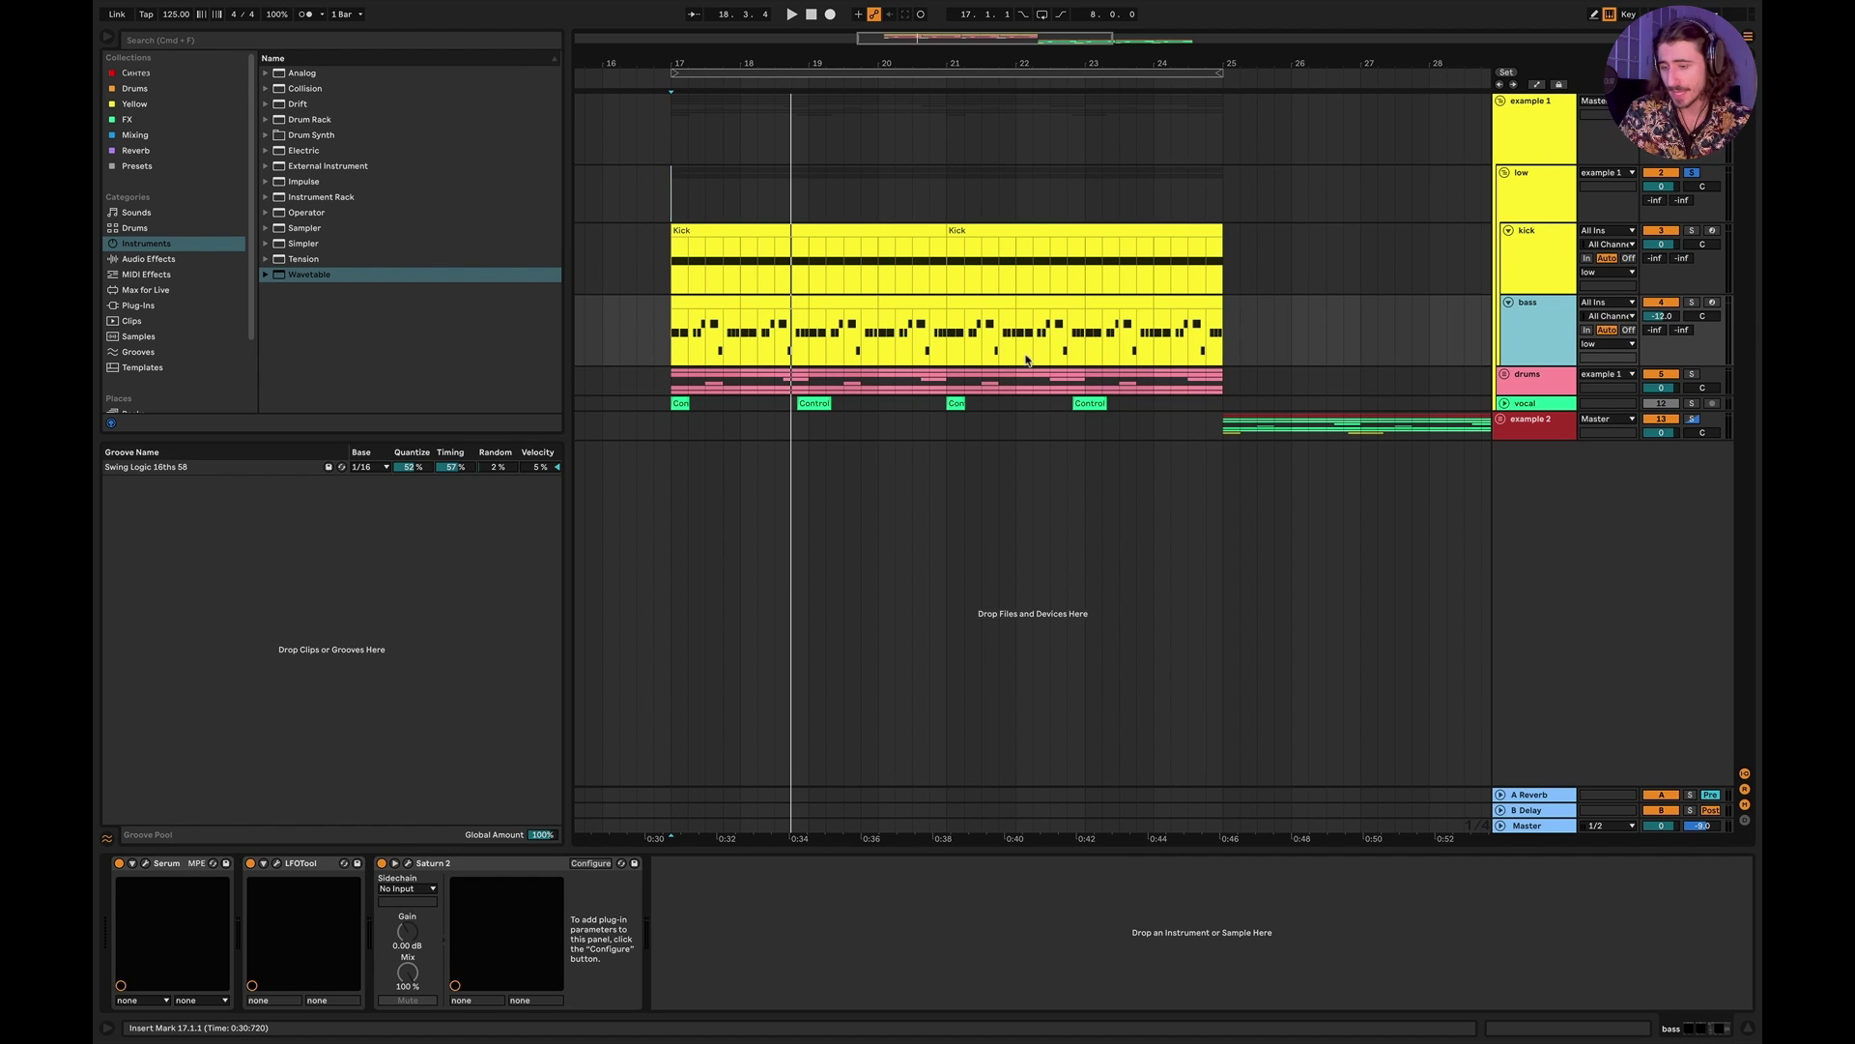
Step: Unfold example 2 and its low group, solo the low group, and play from bar 25 with the kick's devices shown
{"action": "scroll", "coordinate": [1026, 359], "scroll_direction": "down", "scroll_amount": 5}
{"action": "scroll", "coordinate": [1026, 359], "scroll_direction": "left", "scroll_amount": 2}
{"action": "left_click", "coordinate": [1501, 418]}
{"action": "scroll", "coordinate": [1105, 481], "scroll_direction": "up", "scroll_amount": 4}
{"action": "scroll", "coordinate": [1105, 482], "scroll_direction": "up", "scroll_amount": 2}
{"action": "left_click", "coordinate": [854, 465]}
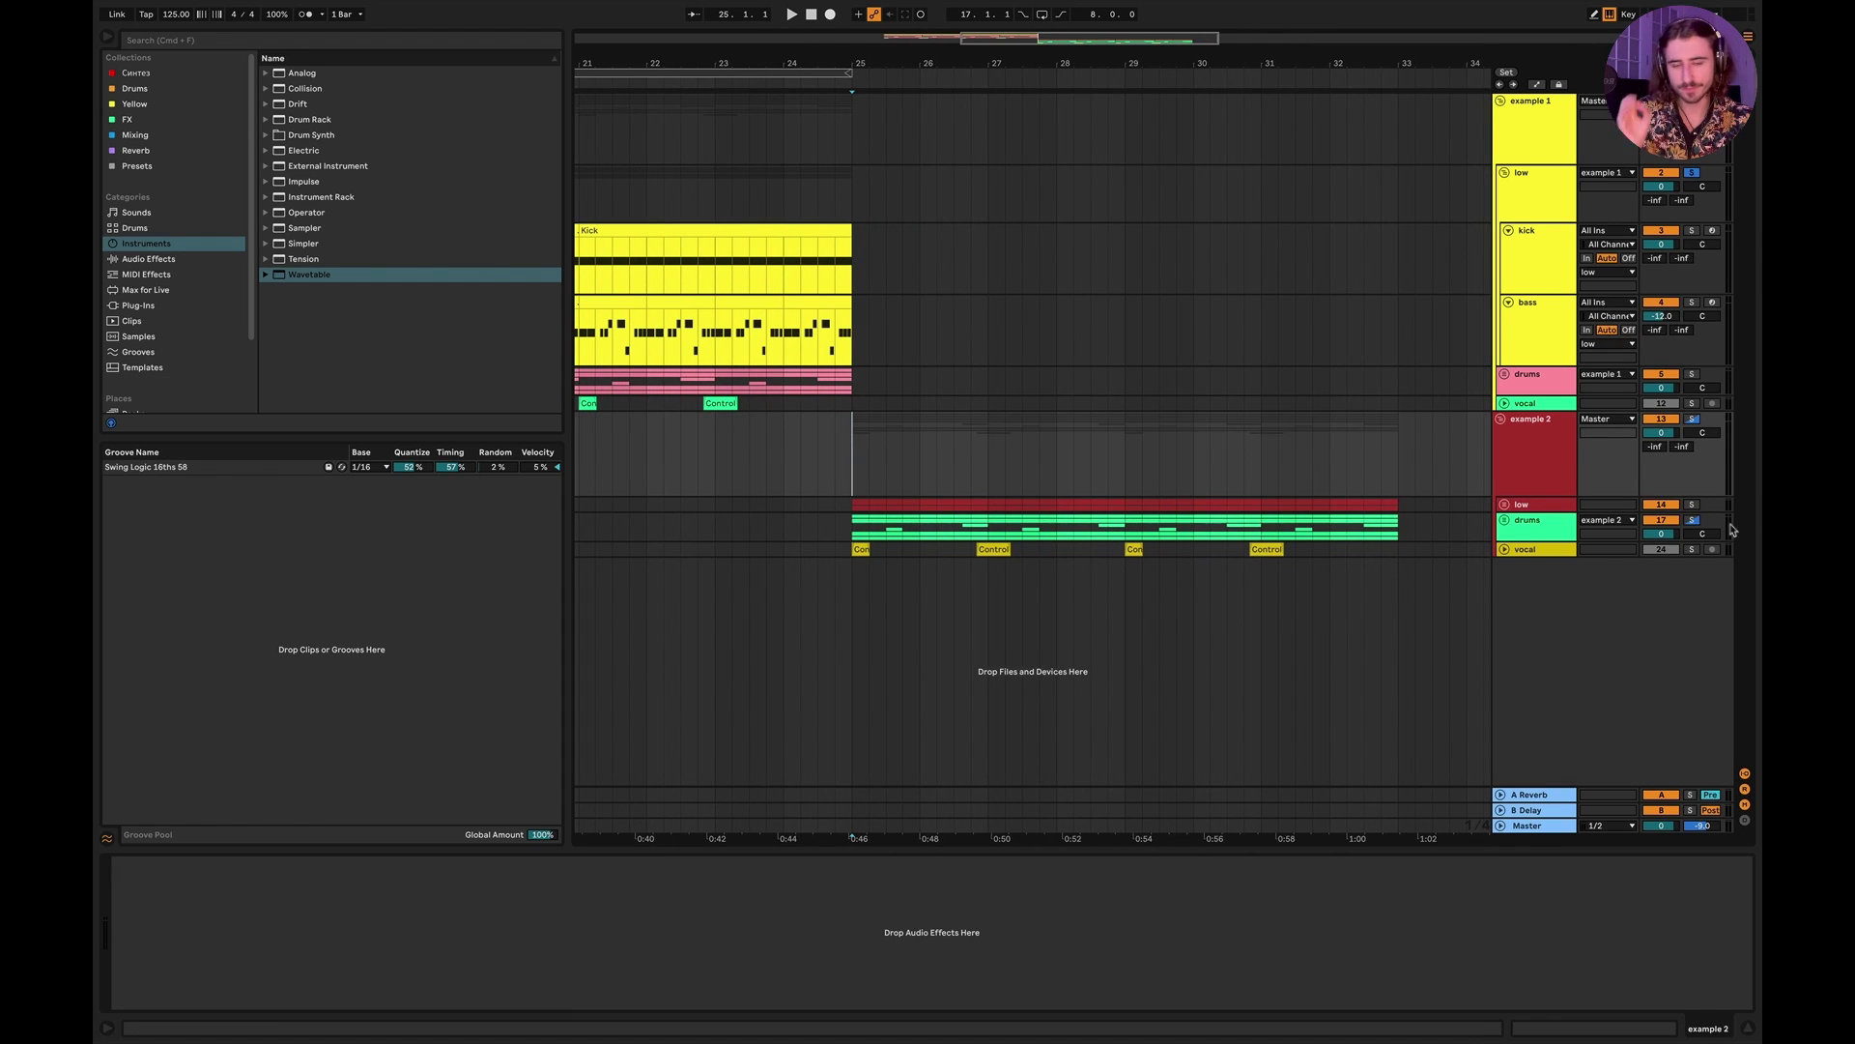
{"action": "left_click", "coordinate": [1692, 505]}
{"action": "key", "text": "space"}
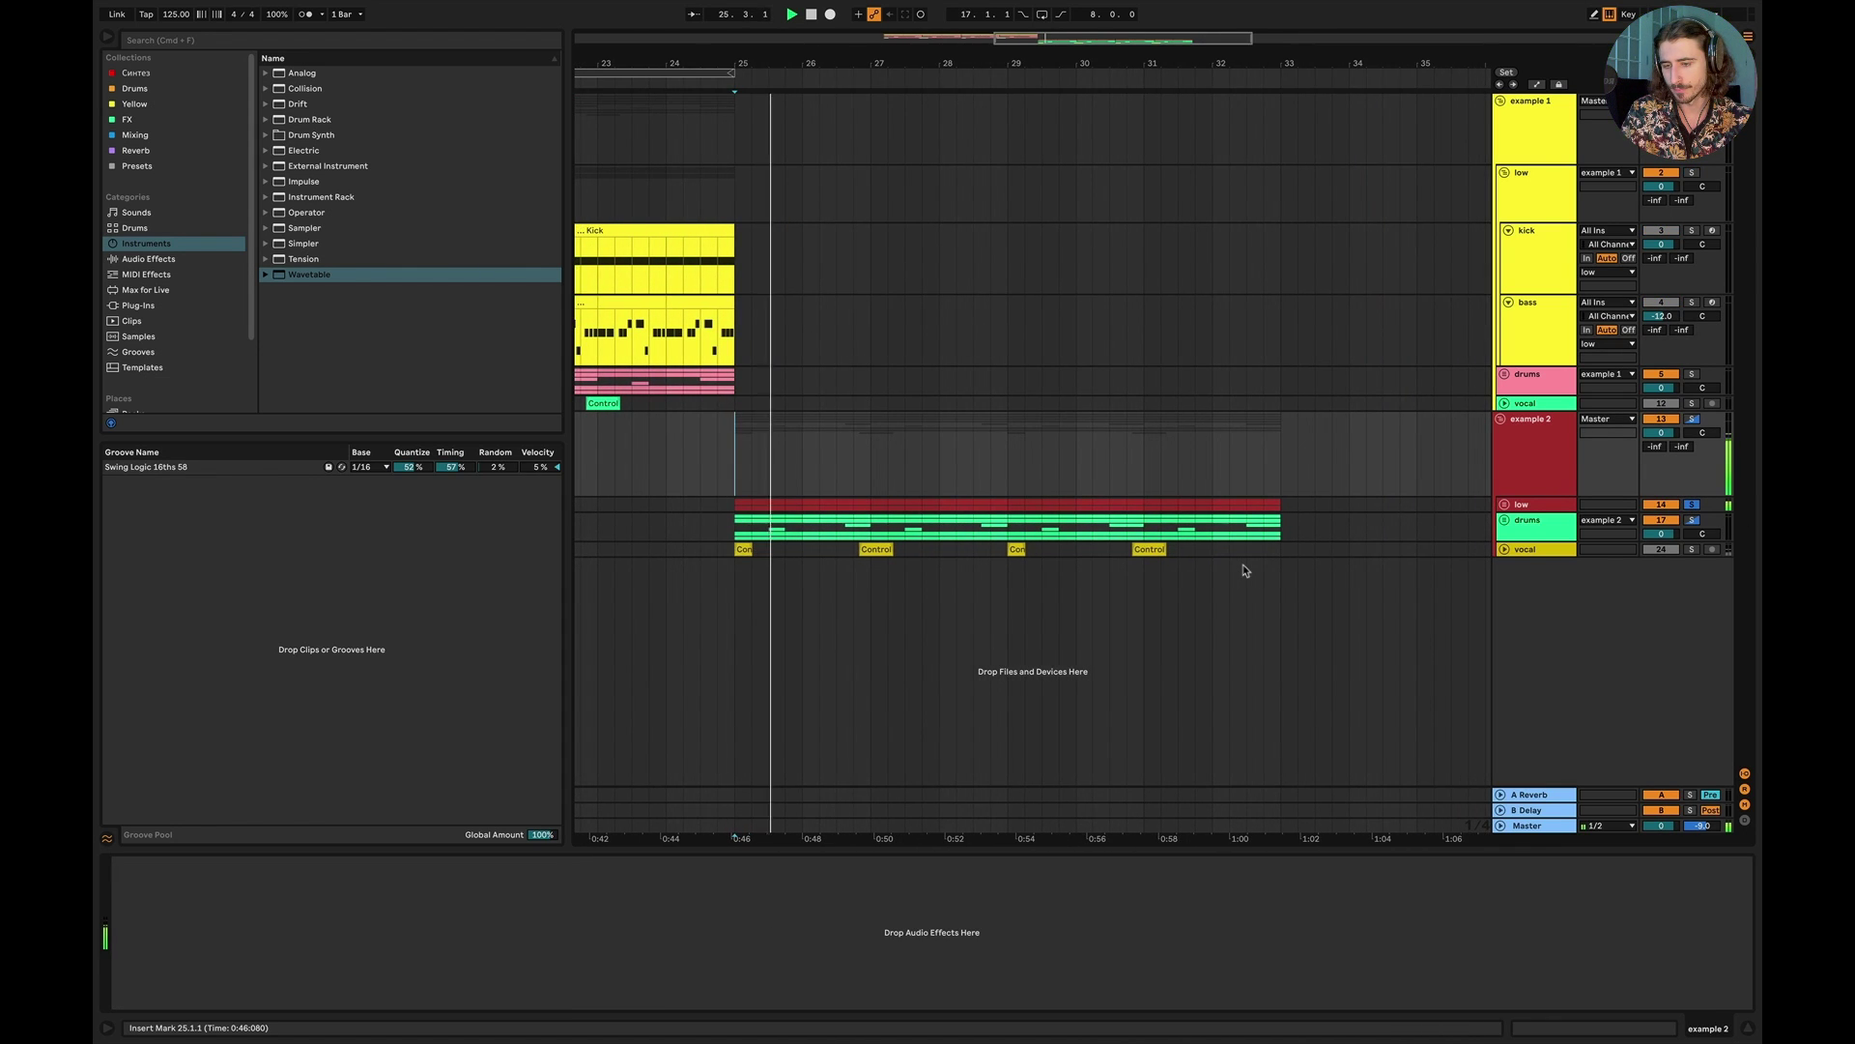
{"action": "left_click", "coordinate": [1504, 505]}
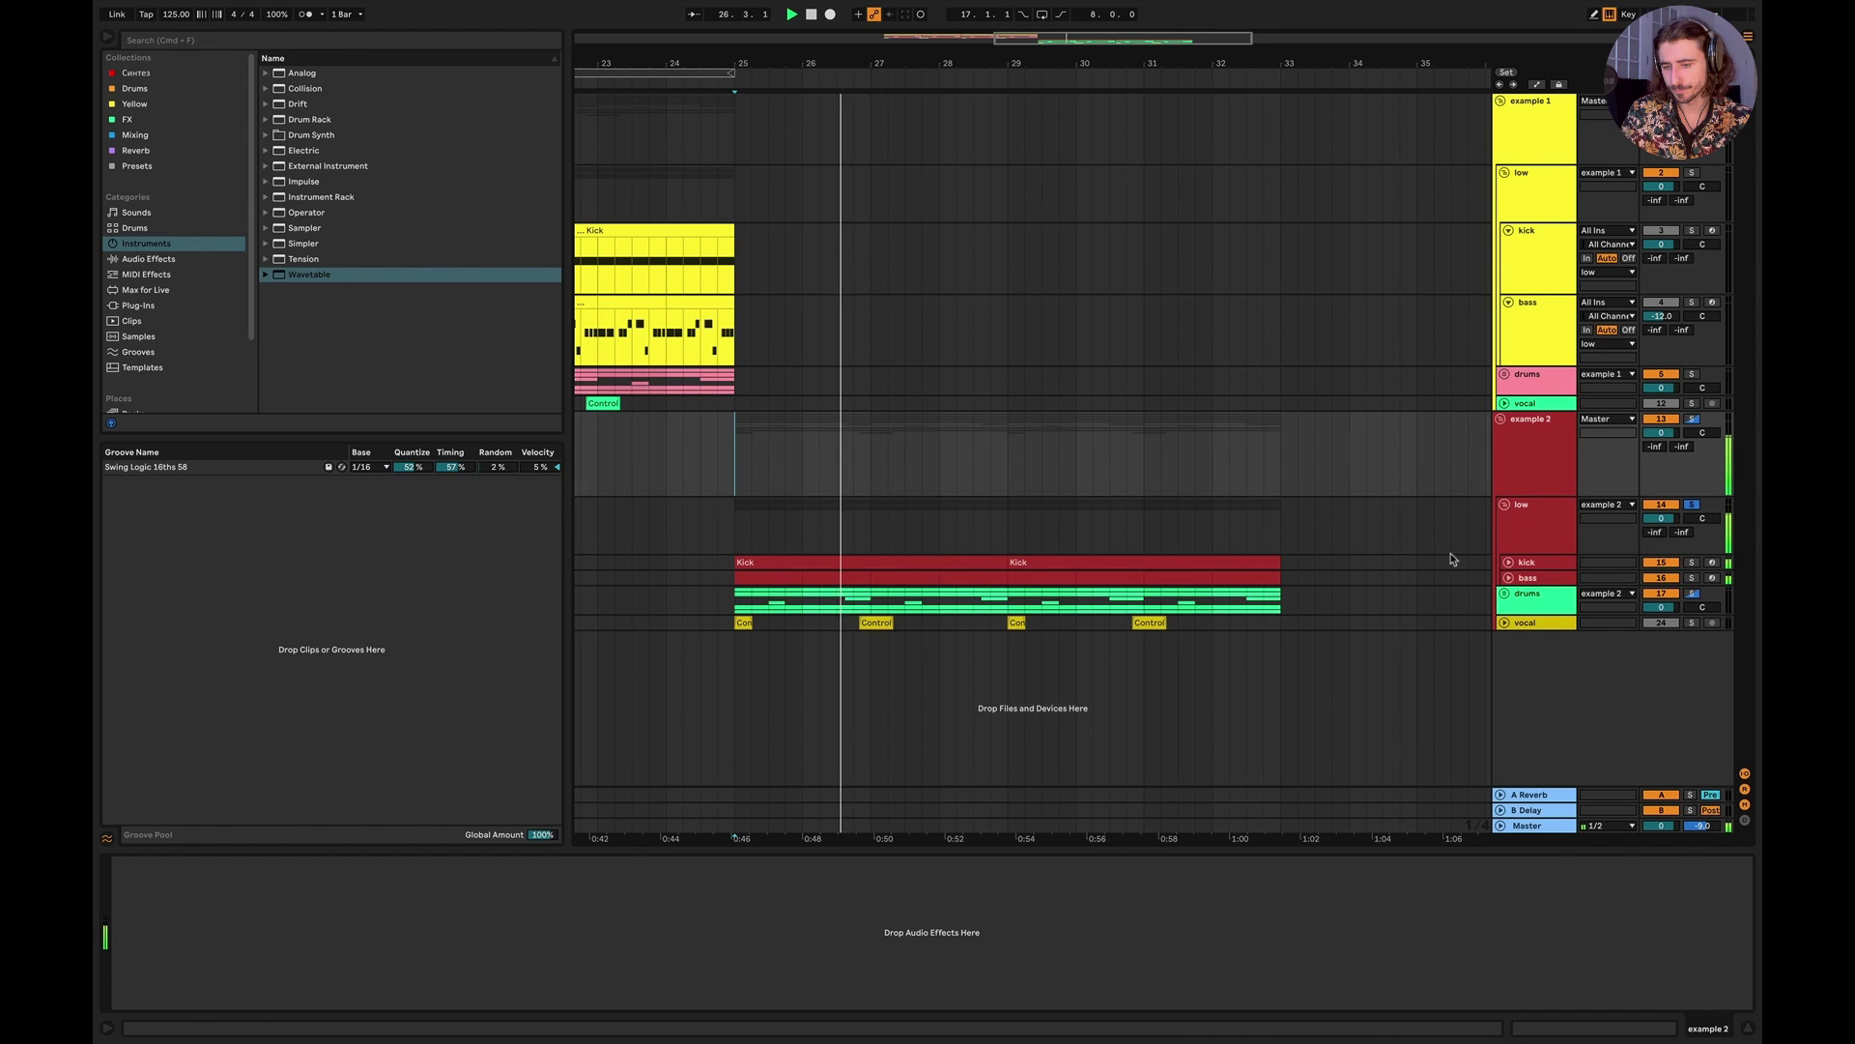
{"action": "left_click", "coordinate": [1525, 562]}
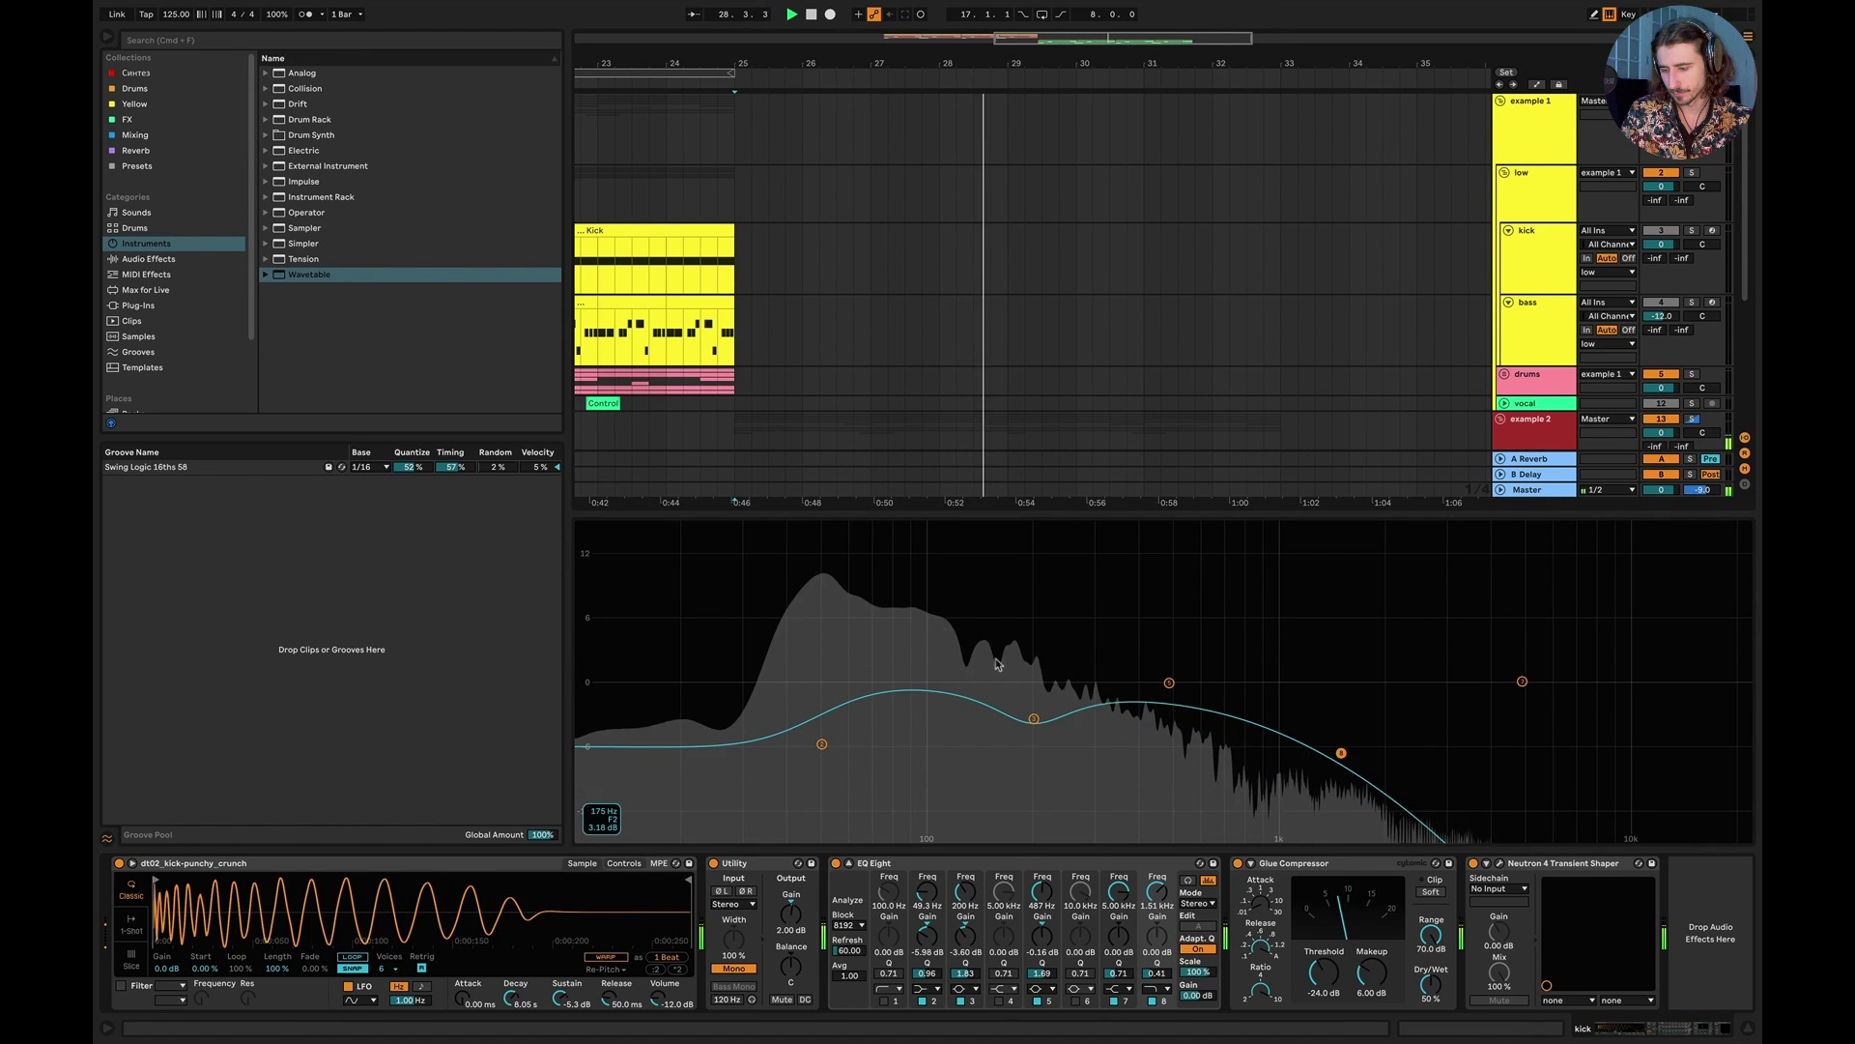
Step: Enable the Auto Filter on the Master at 173 Hz and audition example 2's low end from bar 25
{"action": "left_click", "coordinate": [1530, 489]}
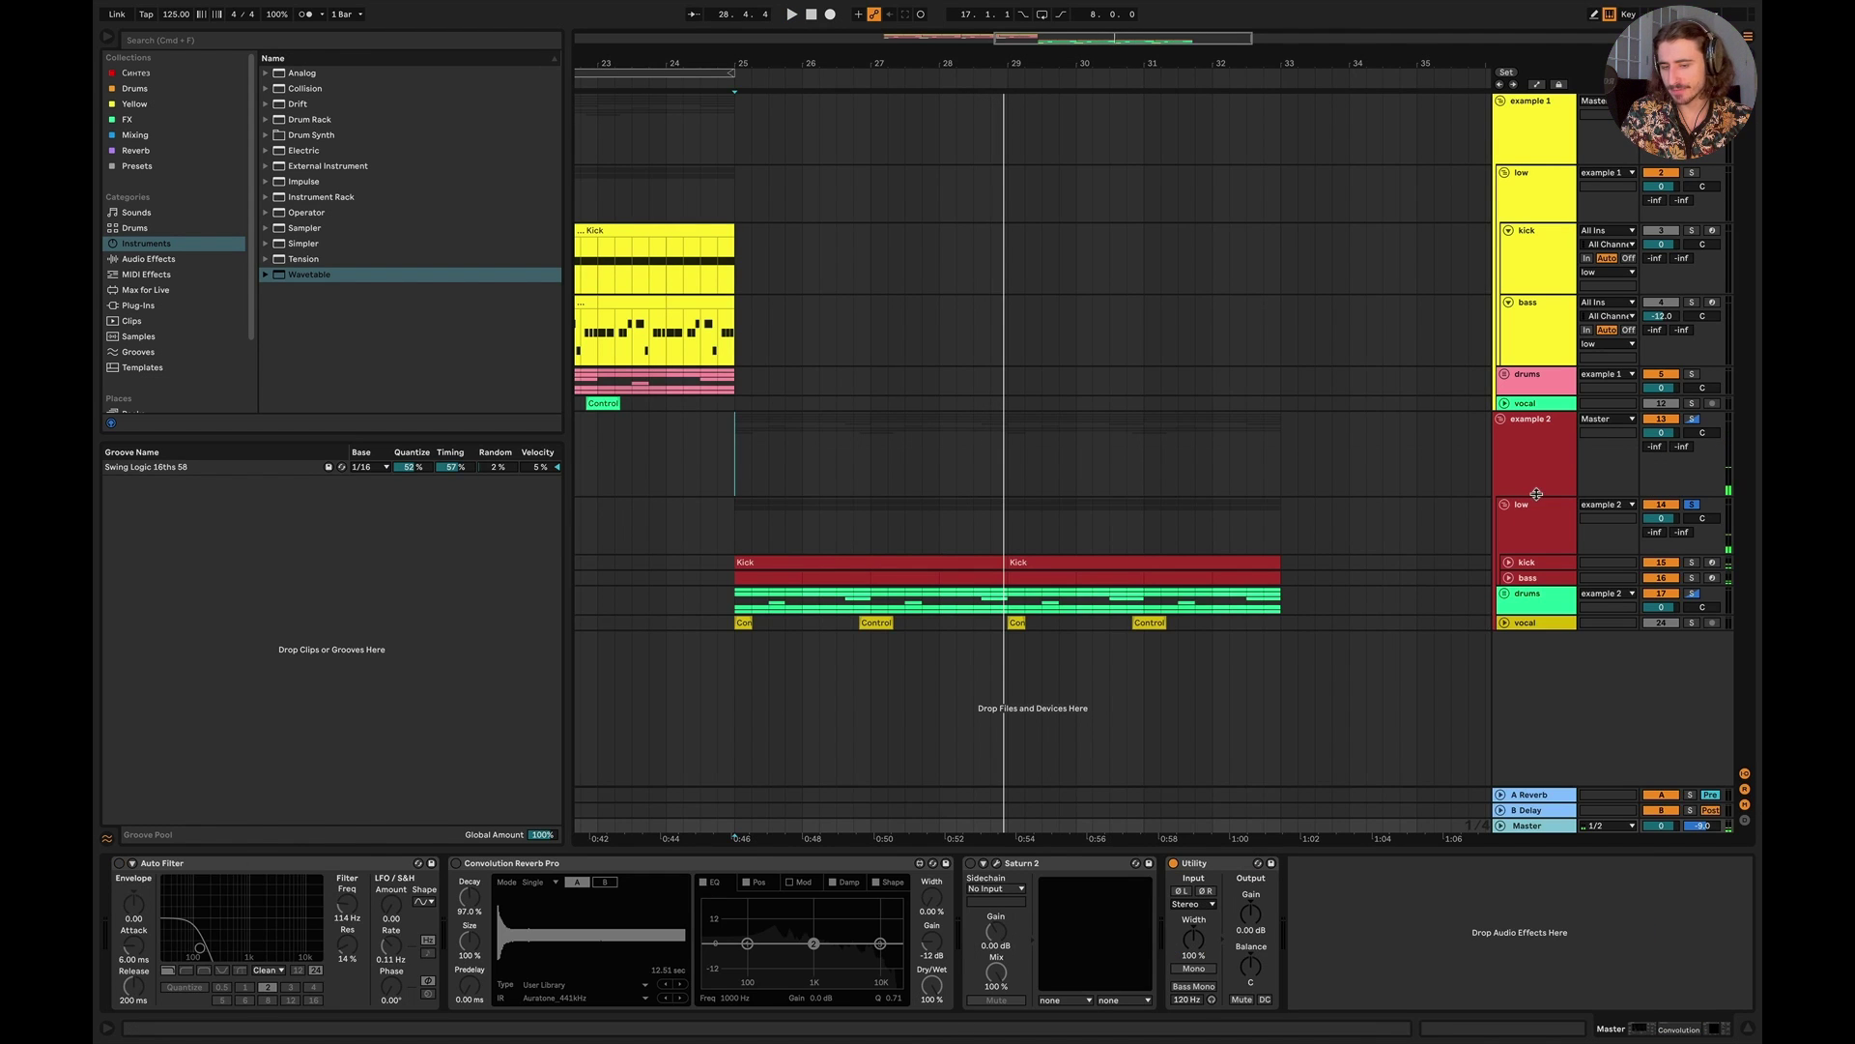
{"action": "left_click", "coordinate": [119, 863]}
{"action": "key", "text": "space"}
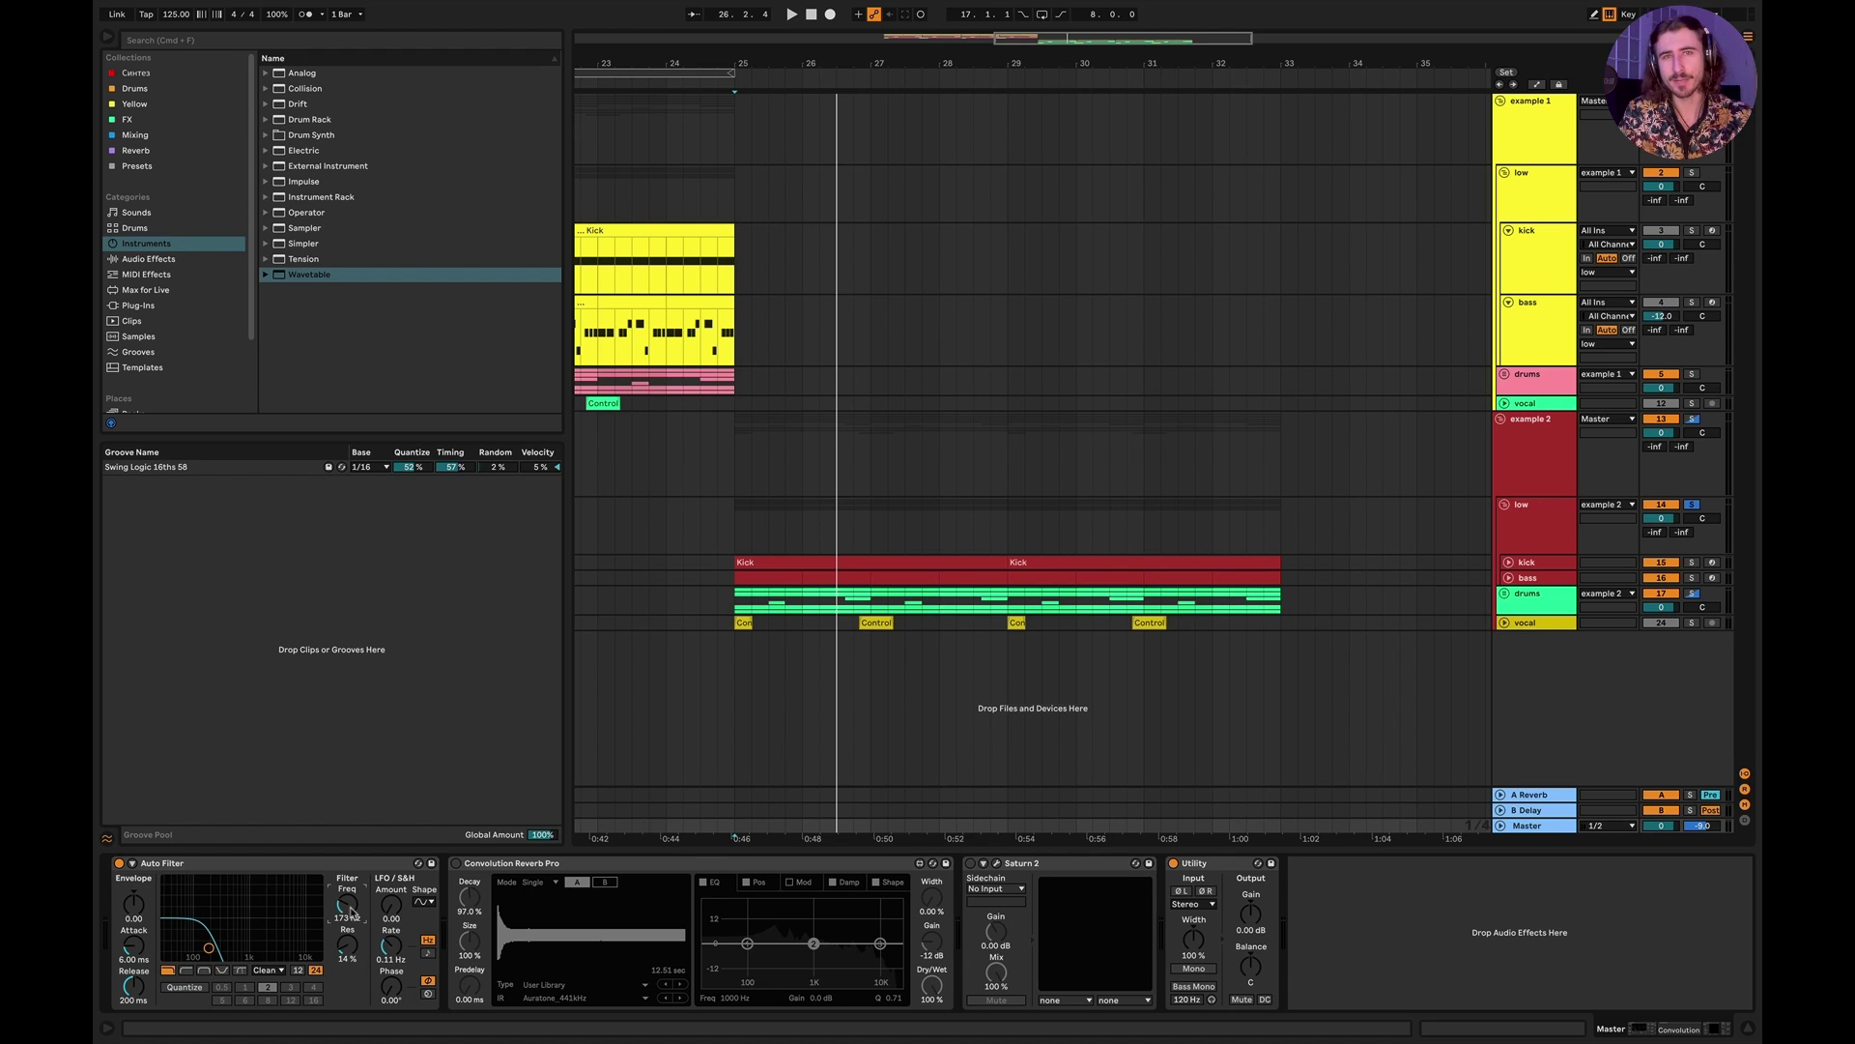
{"action": "key", "text": "space"}
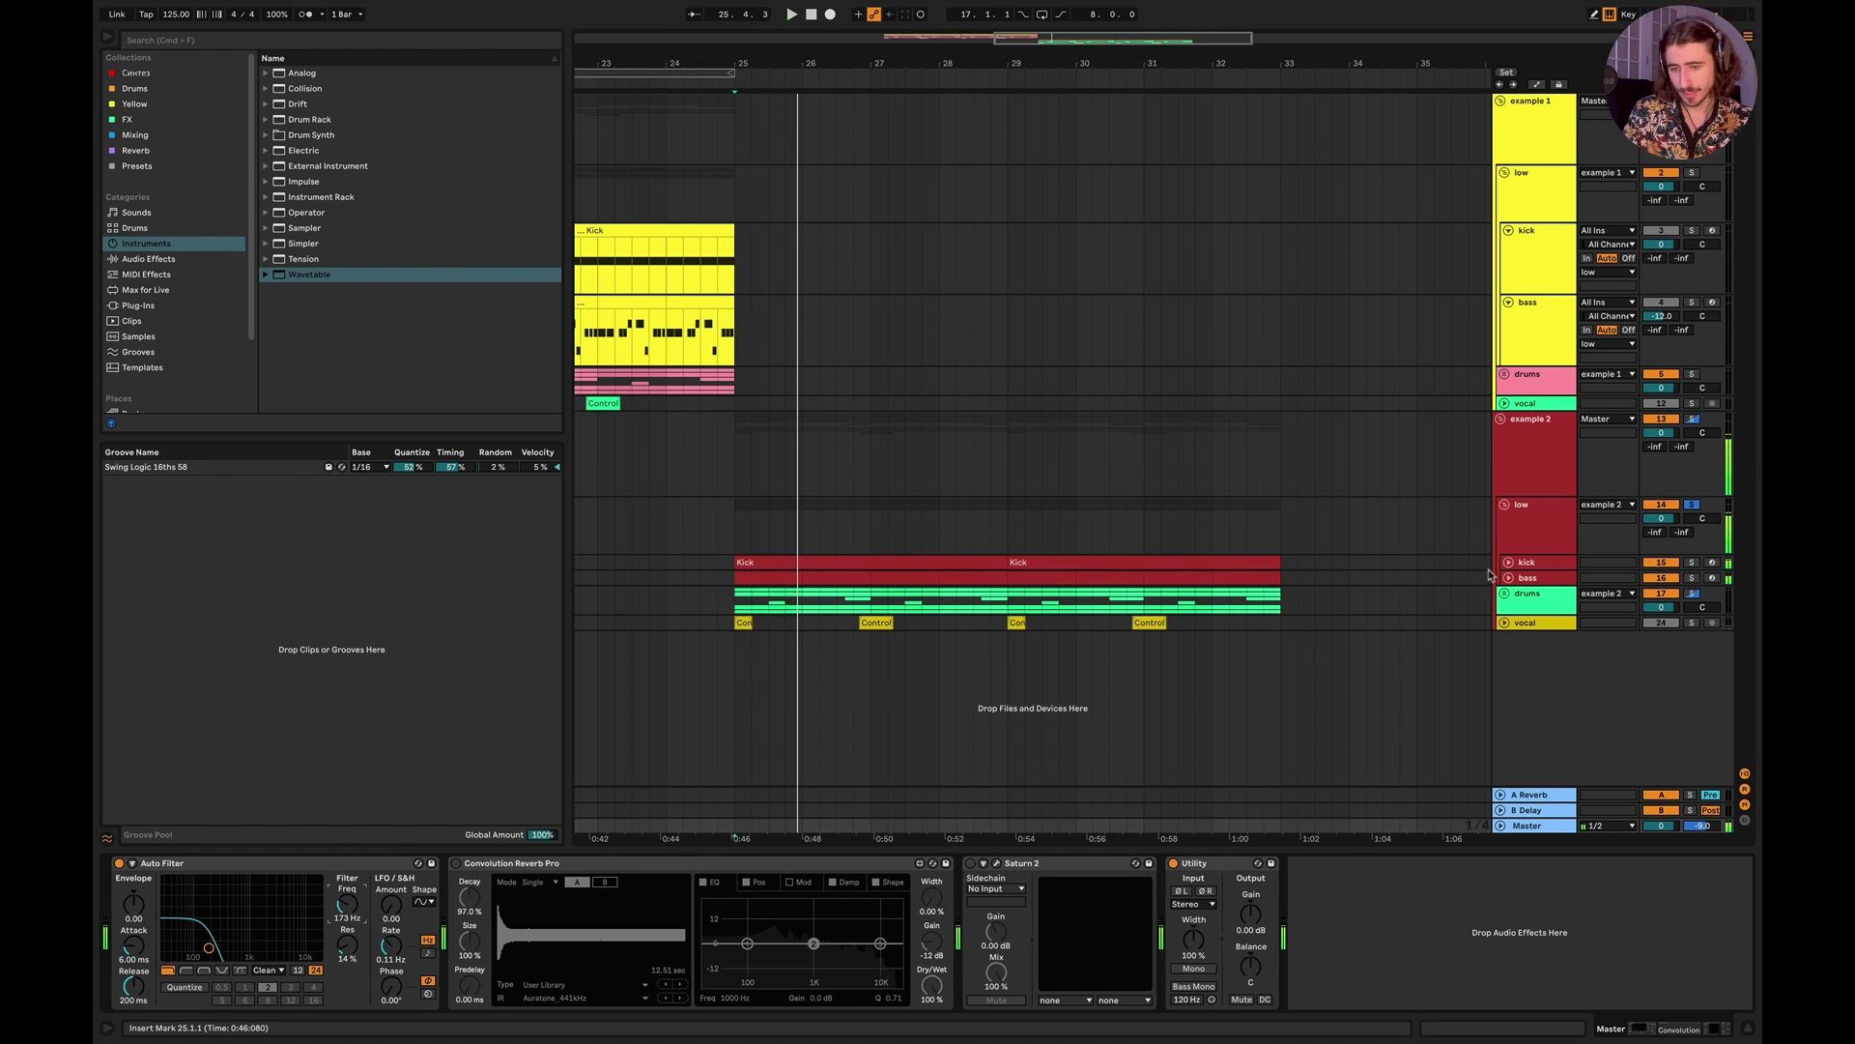
Step: Set example 2's kick sampler to a sustain of -inf dB and a decay of about 832 ms, auditioning it
{"action": "left_click", "coordinate": [1522, 563]}
{"action": "key", "text": "space"}
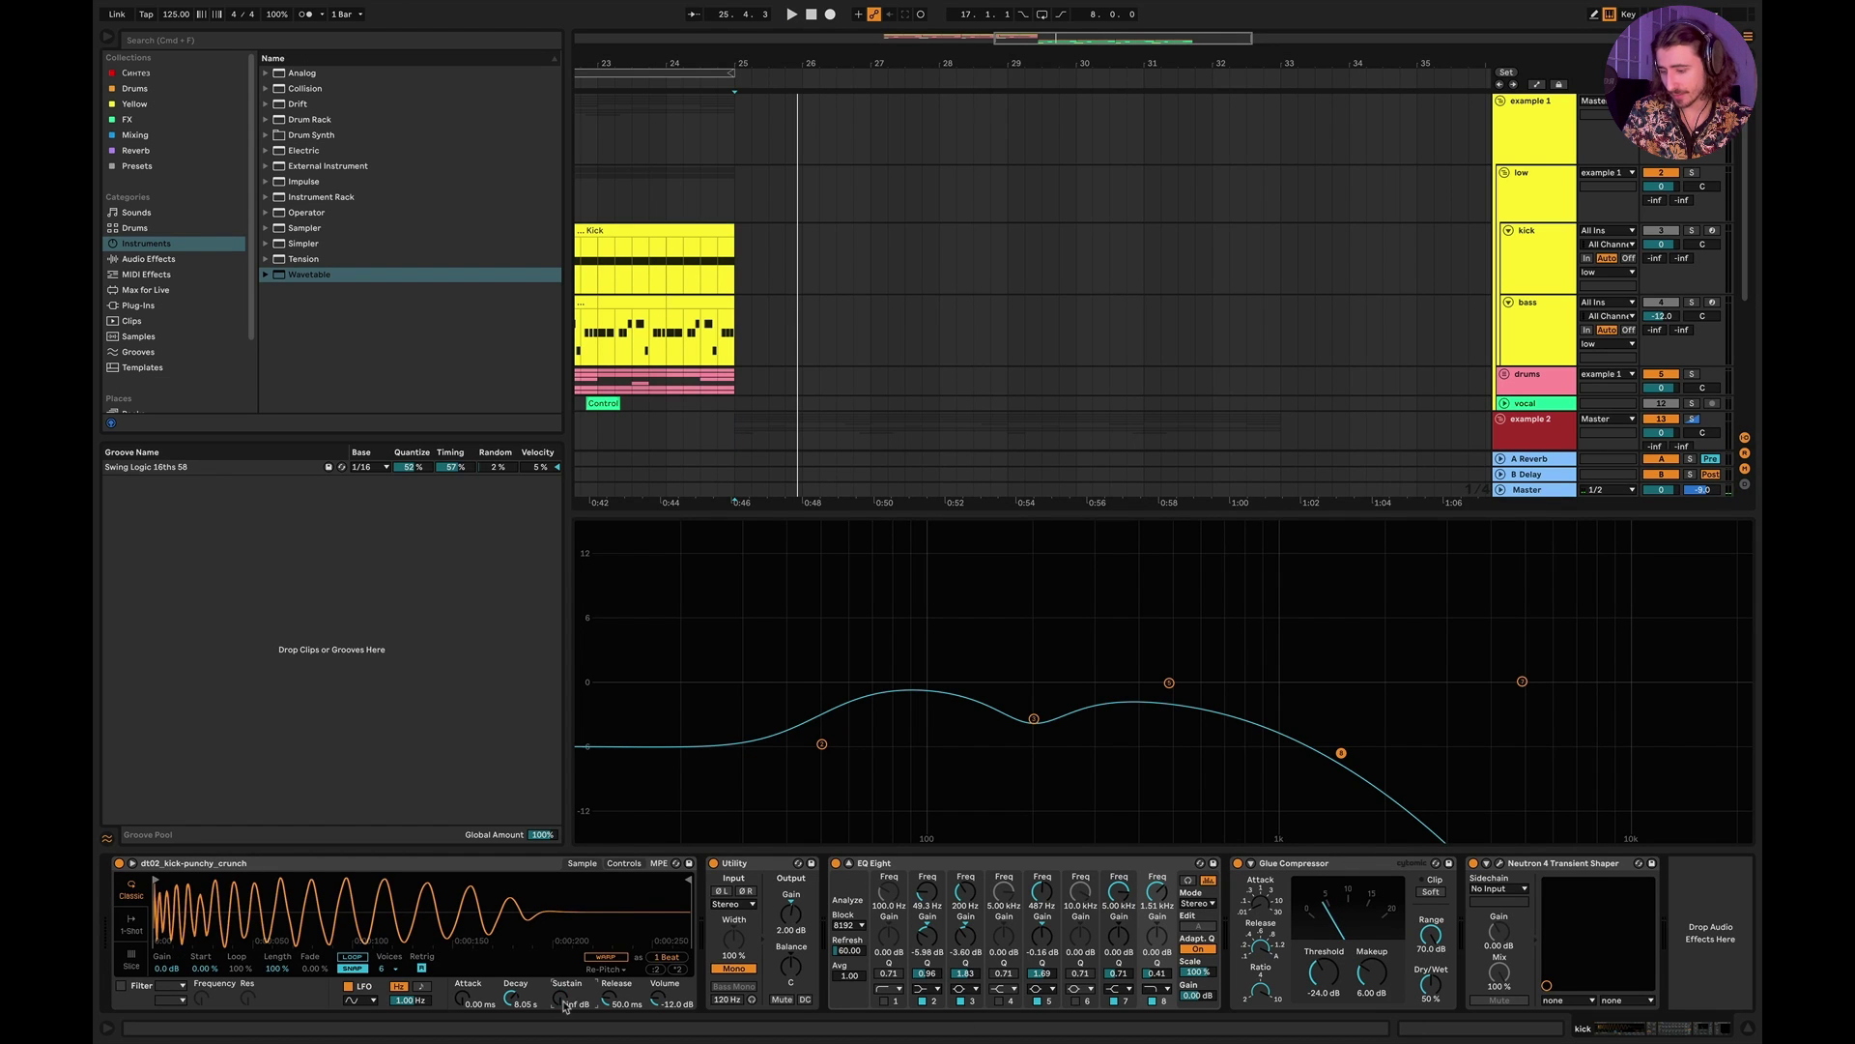
{"action": "mouse_move", "coordinate": [529, 1005]}
{"action": "left_mouse_down"}
{"action": "mouse_move", "coordinate": [529, 957]}
{"action": "mouse_move", "coordinate": [507, 982]}
{"action": "left_mouse_up"}
{"action": "key", "text": "space"}
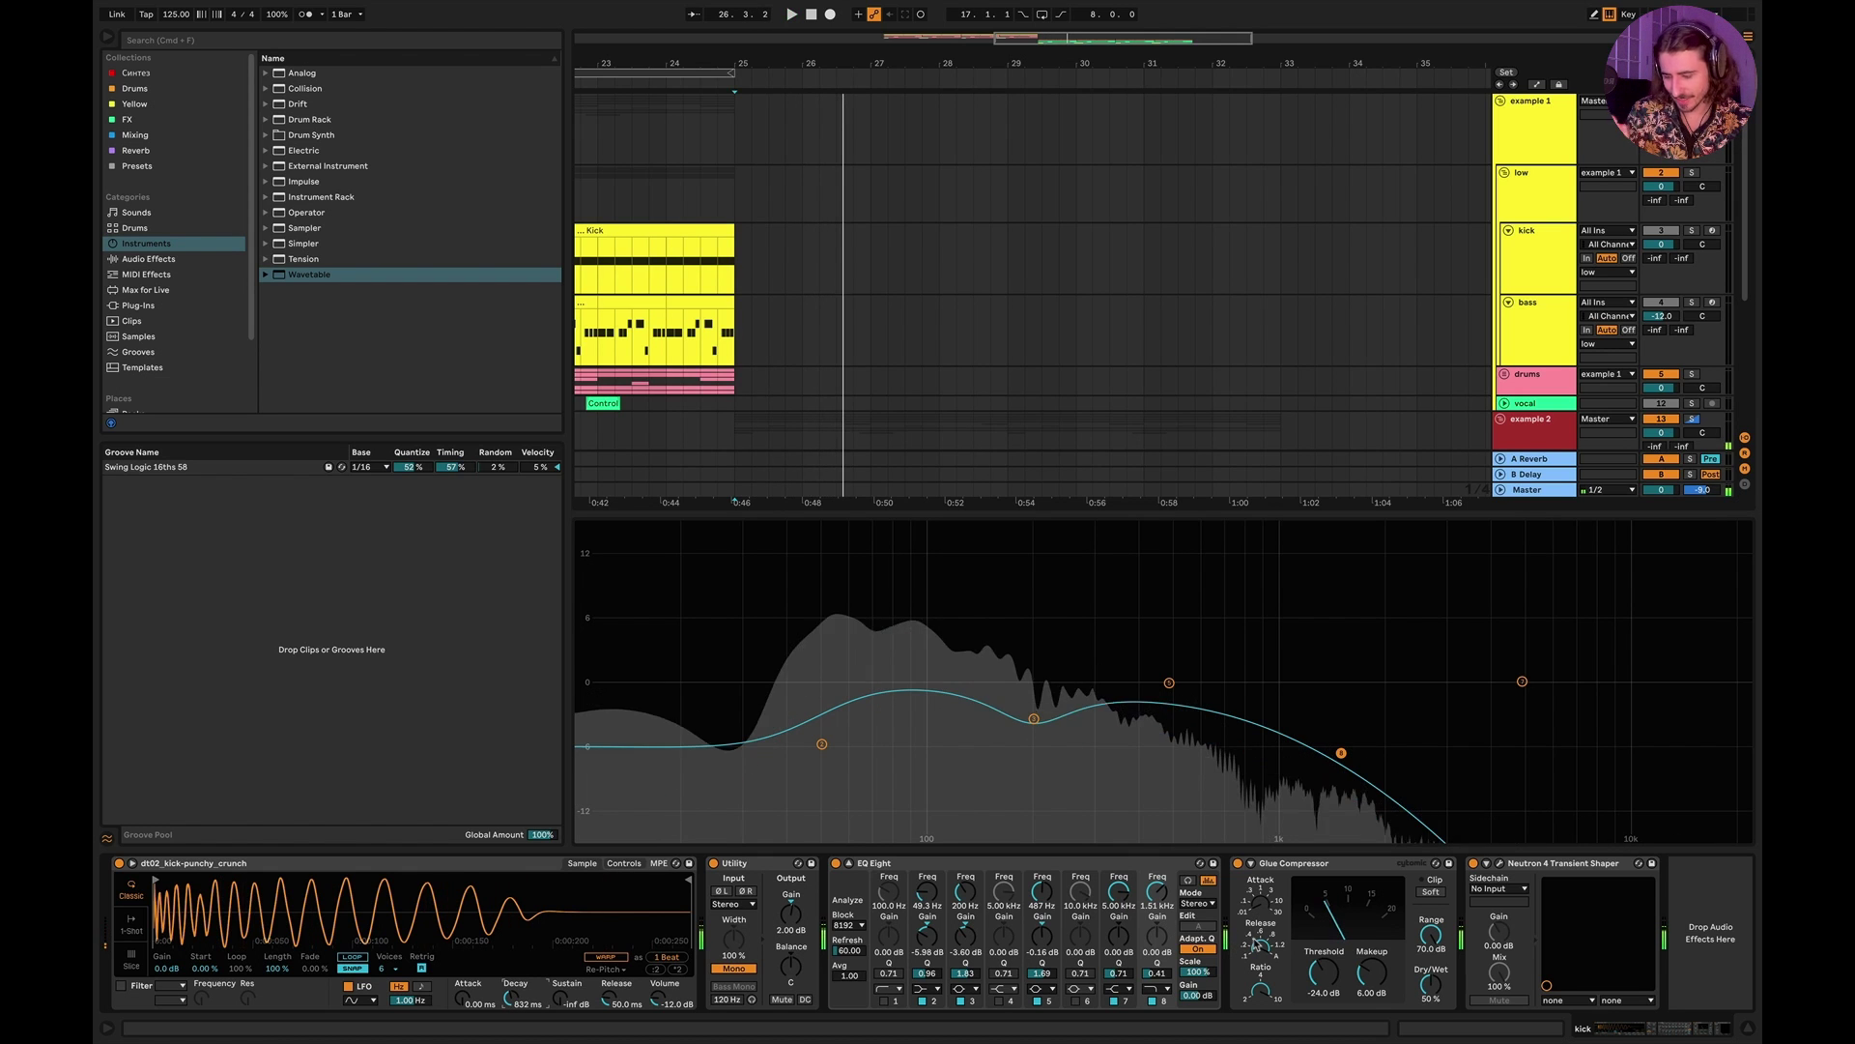
{"action": "key", "text": "space"}
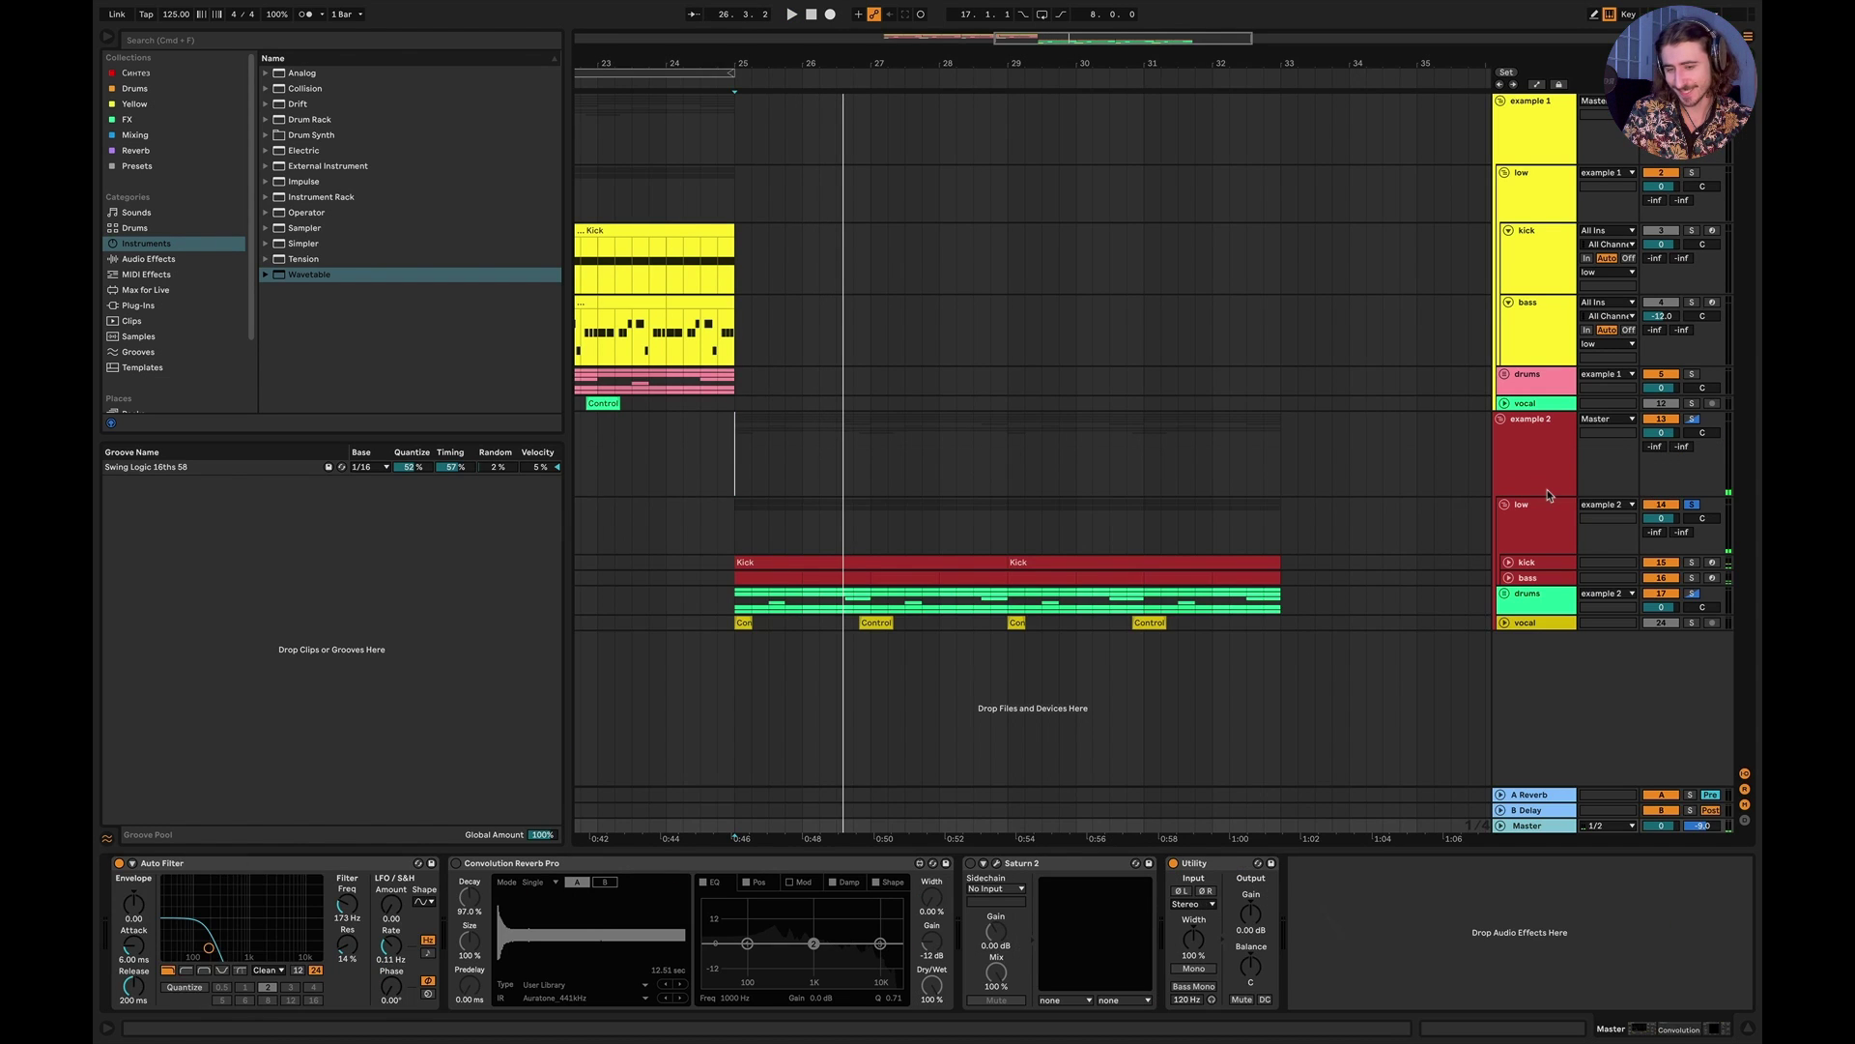
Step: Open Serum on example 2's bass, audition it from bar 25, and check Env 1 and Env 2
{"action": "left_click", "coordinate": [1547, 489]}
{"action": "key", "text": "space"}
{"action": "left_click", "coordinate": [1528, 578]}
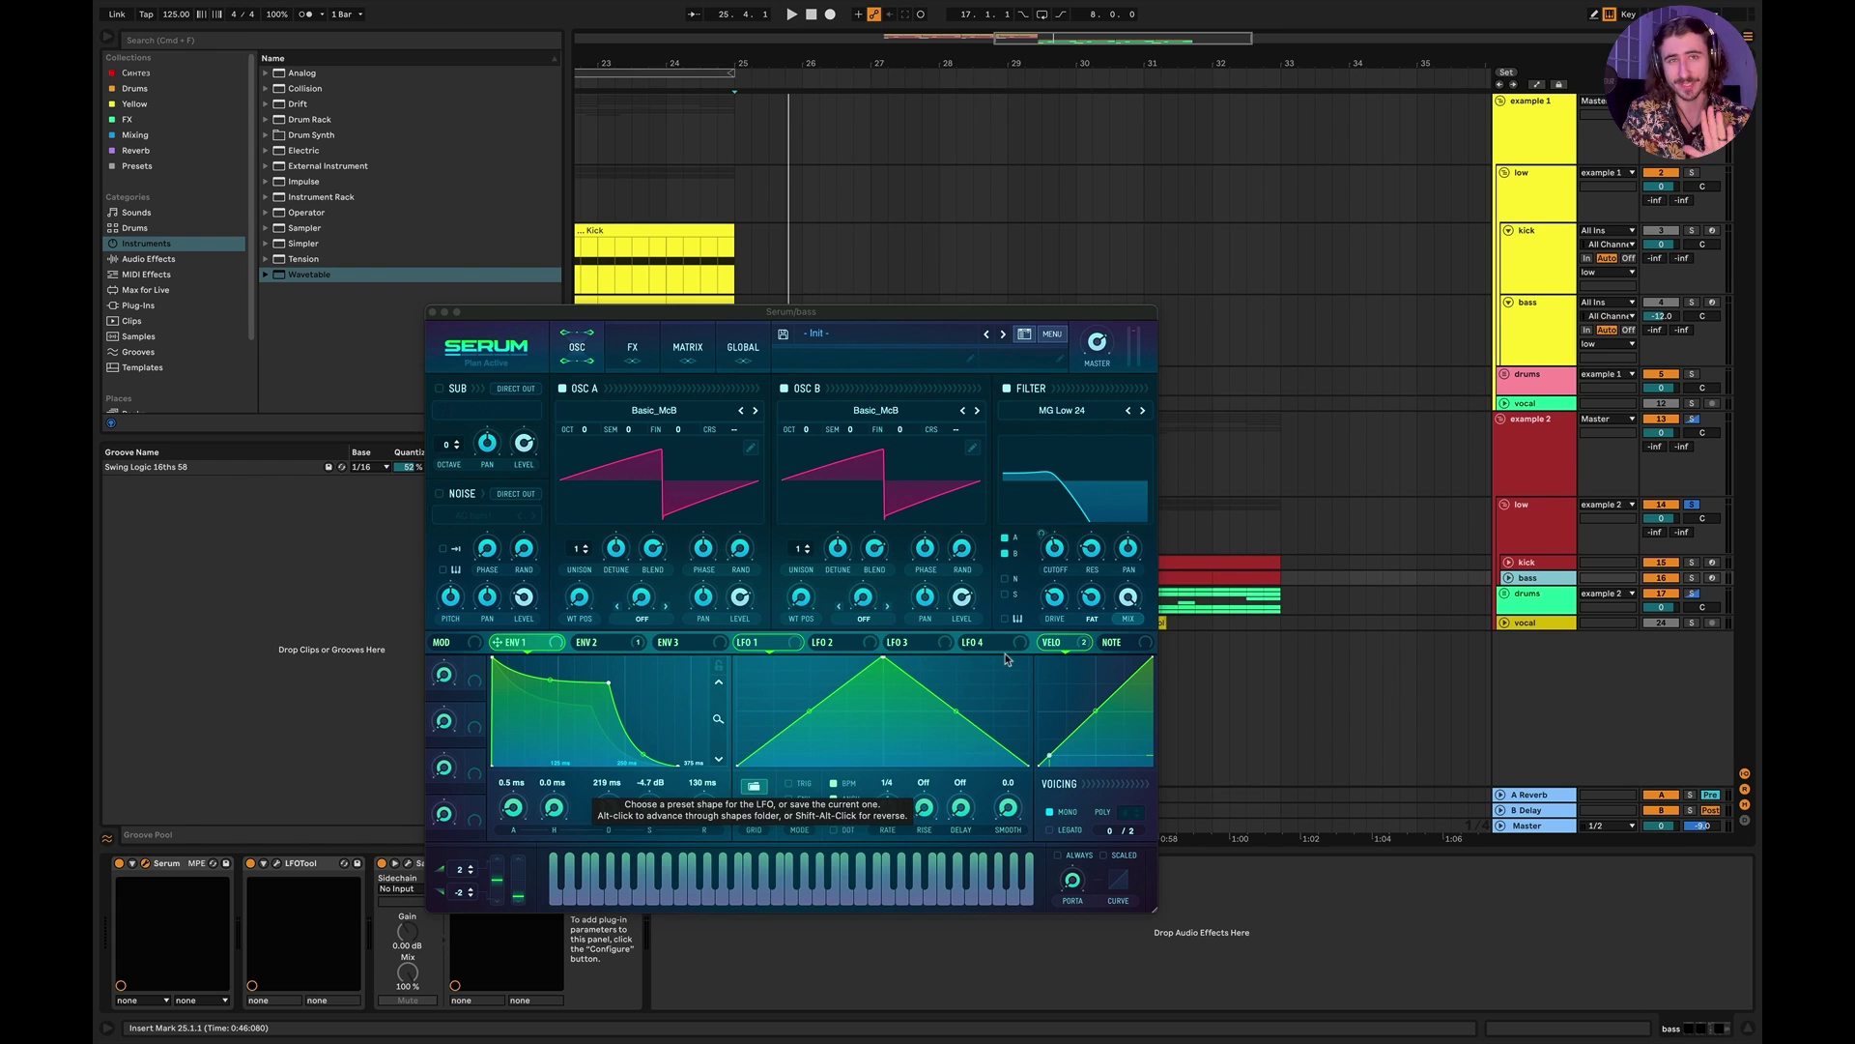
{"action": "key", "text": "space"}
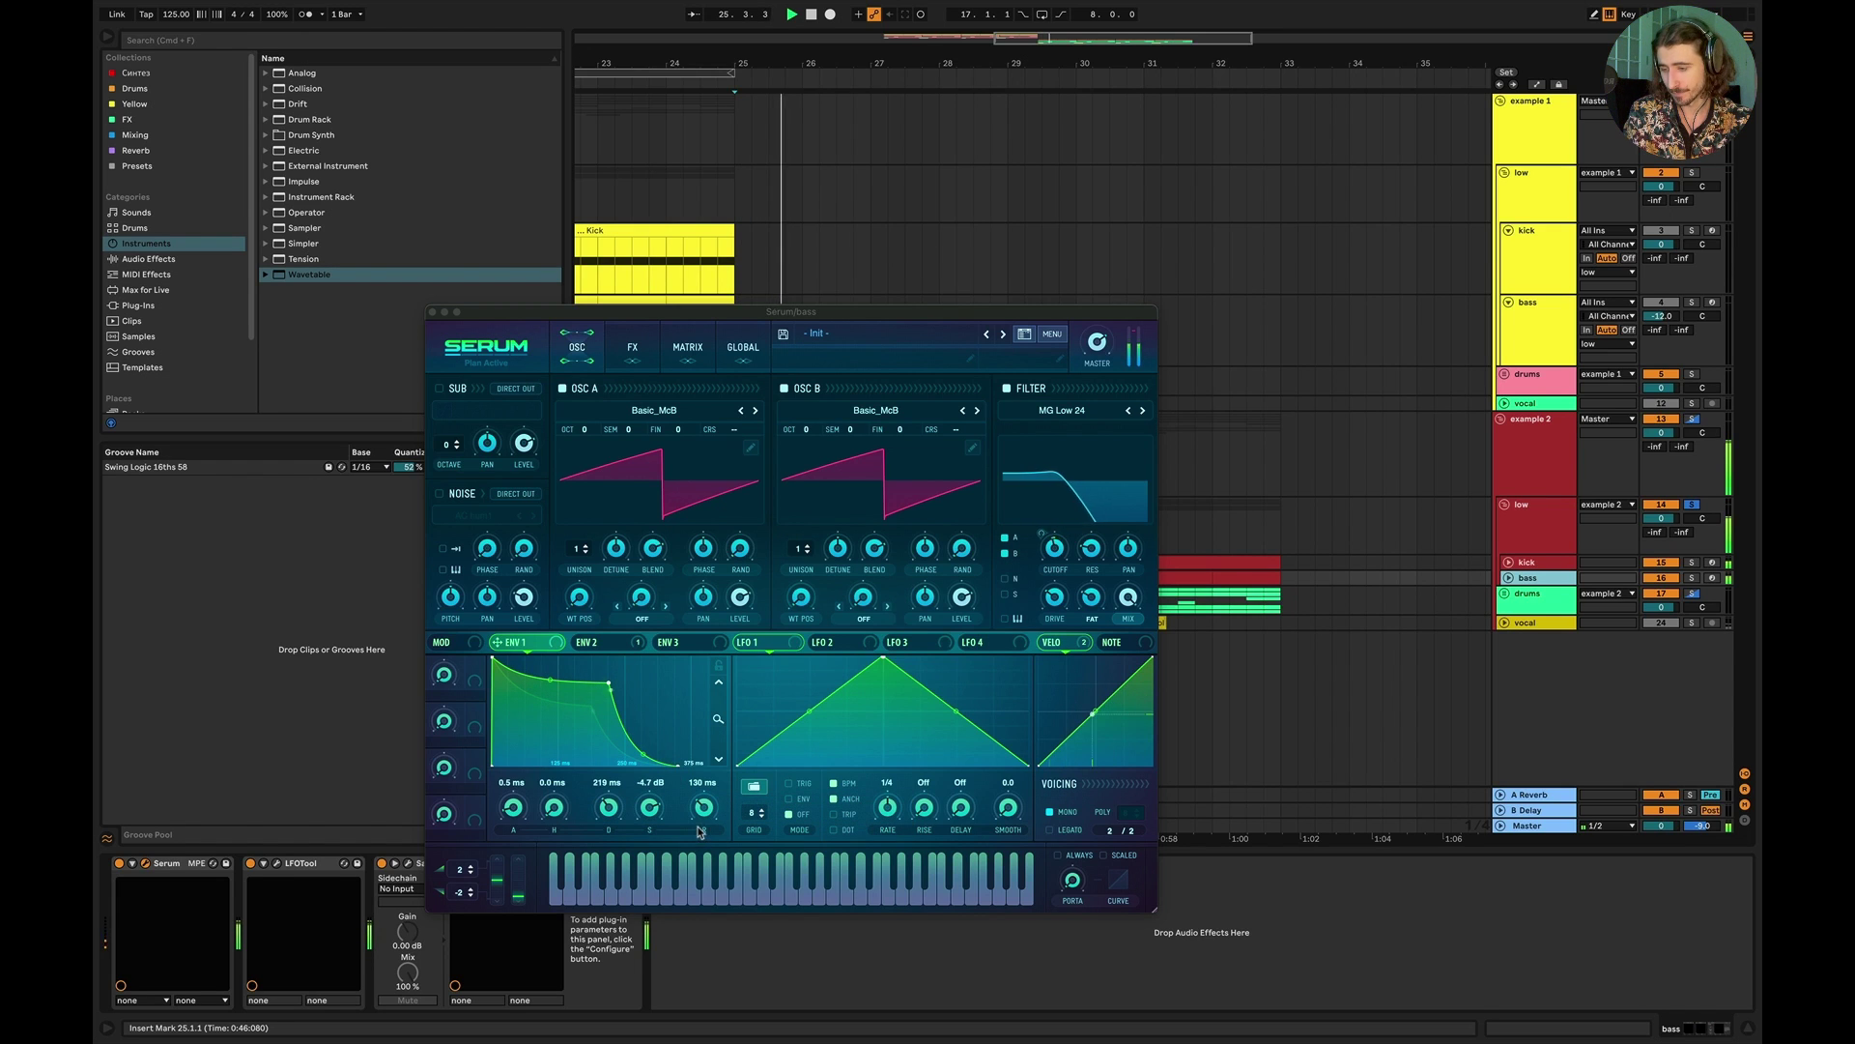
{"action": "key", "text": "space"}
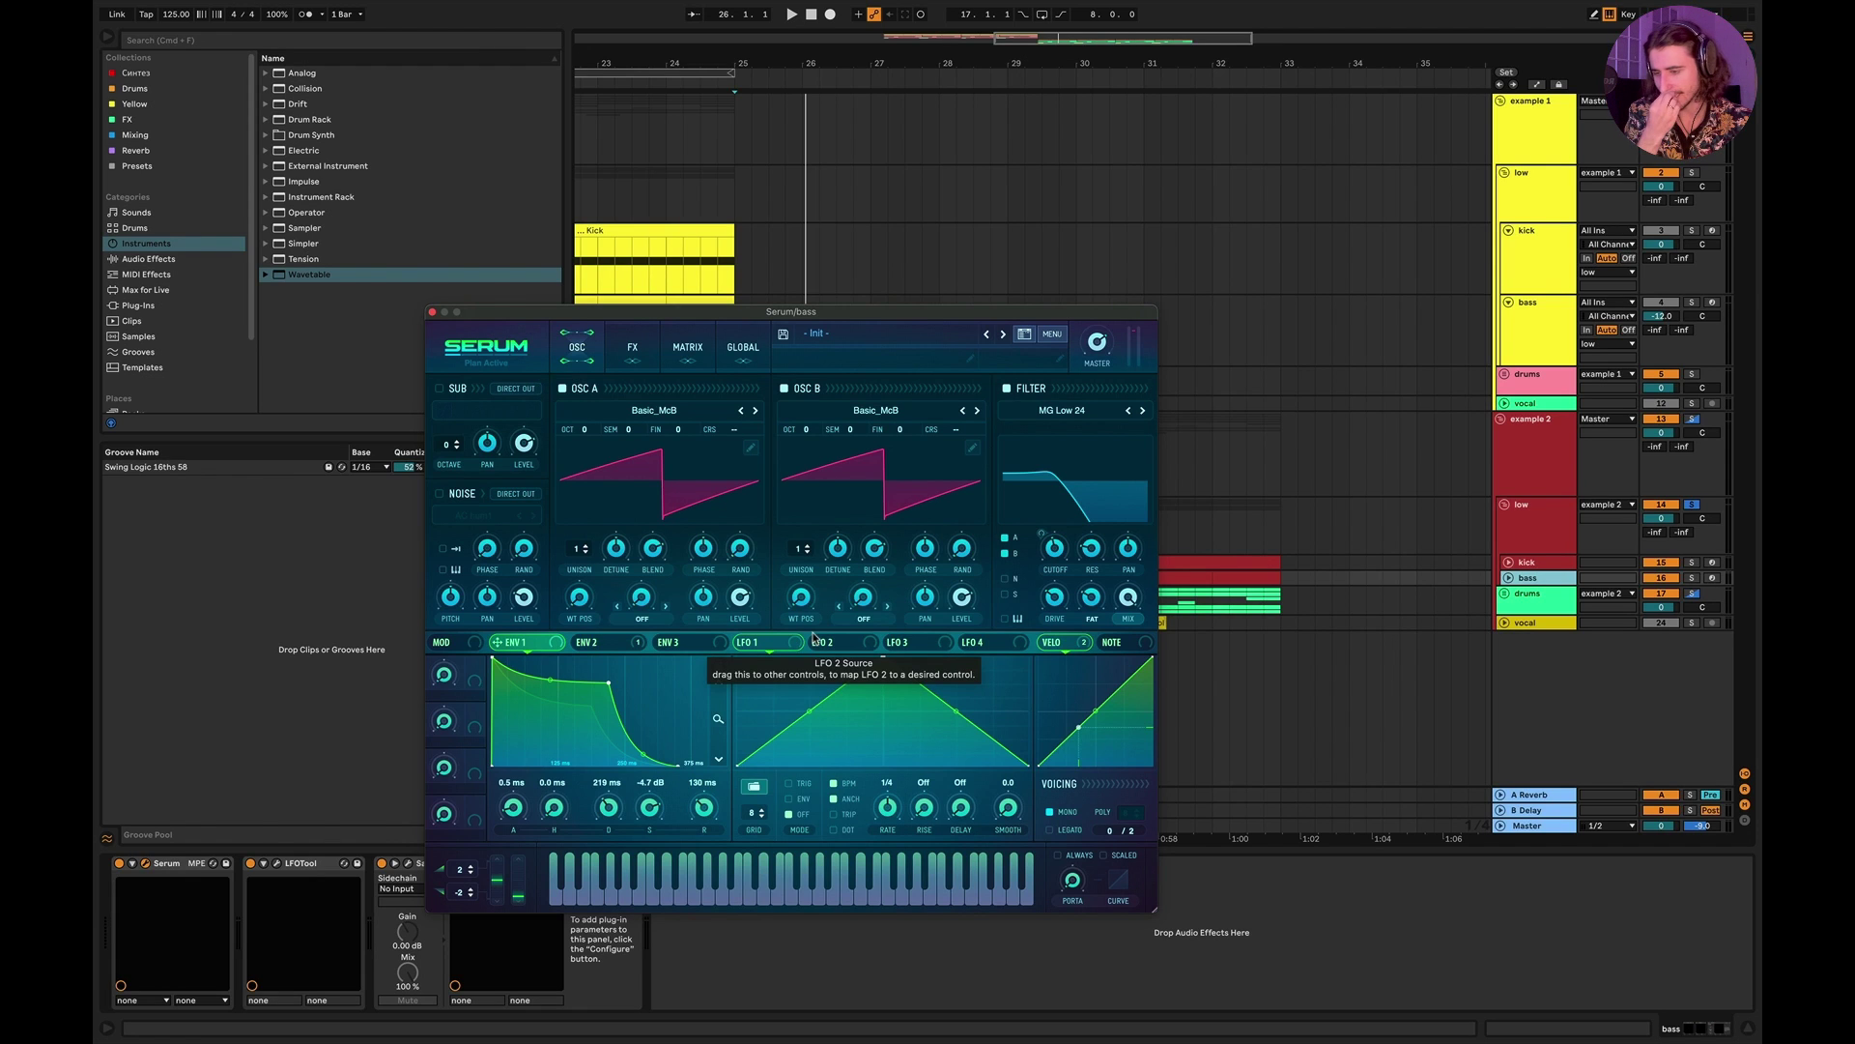
{"action": "left_click", "coordinate": [595, 641]}
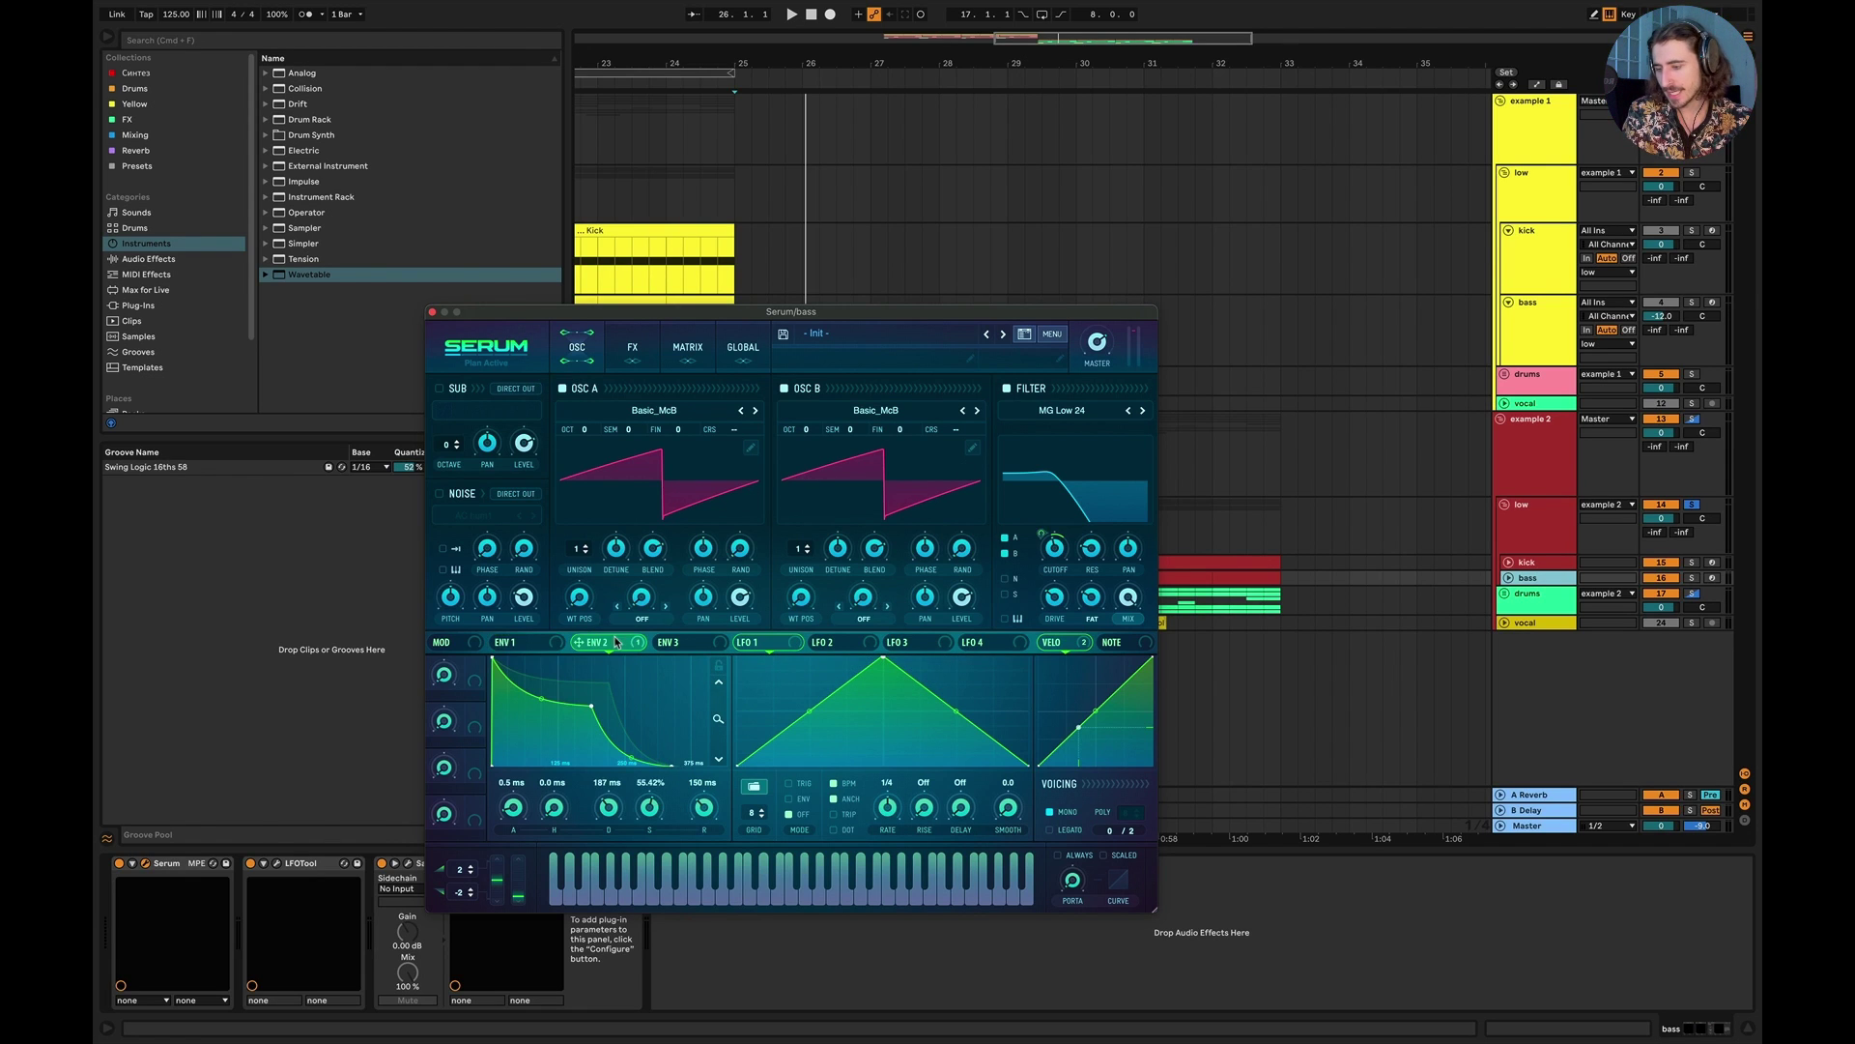
{"action": "left_click", "coordinate": [526, 645]}
Step: Set Env 1 of example 2's bass to -12.5 dB sustain, 151 ms decay and about 83 ms release during playback
{"action": "left_click_drag", "start_coordinate": [645, 790], "coordinate": [657, 865]}
{"action": "key", "text": "space"}
{"action": "left_click_drag", "start_coordinate": [703, 807], "coordinate": [705, 851]}
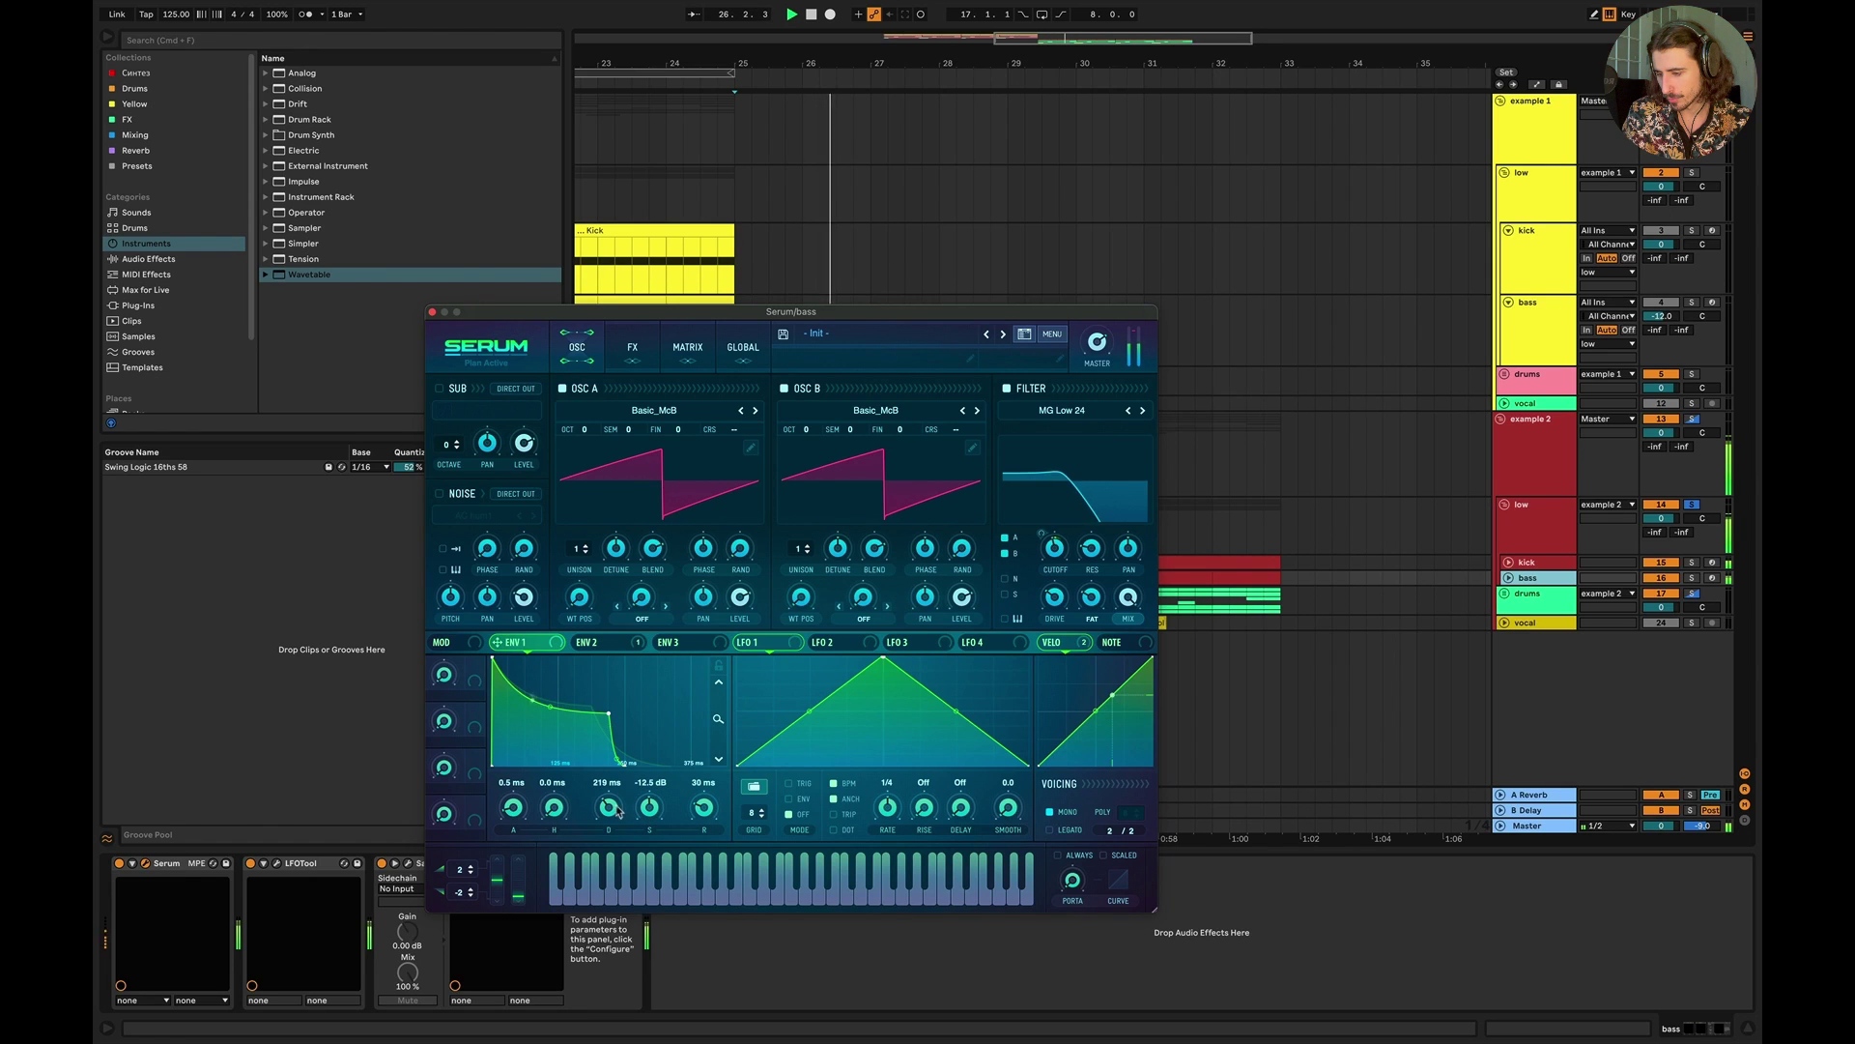
{"action": "left_click_drag", "start_coordinate": [609, 807], "coordinate": [706, 815]}
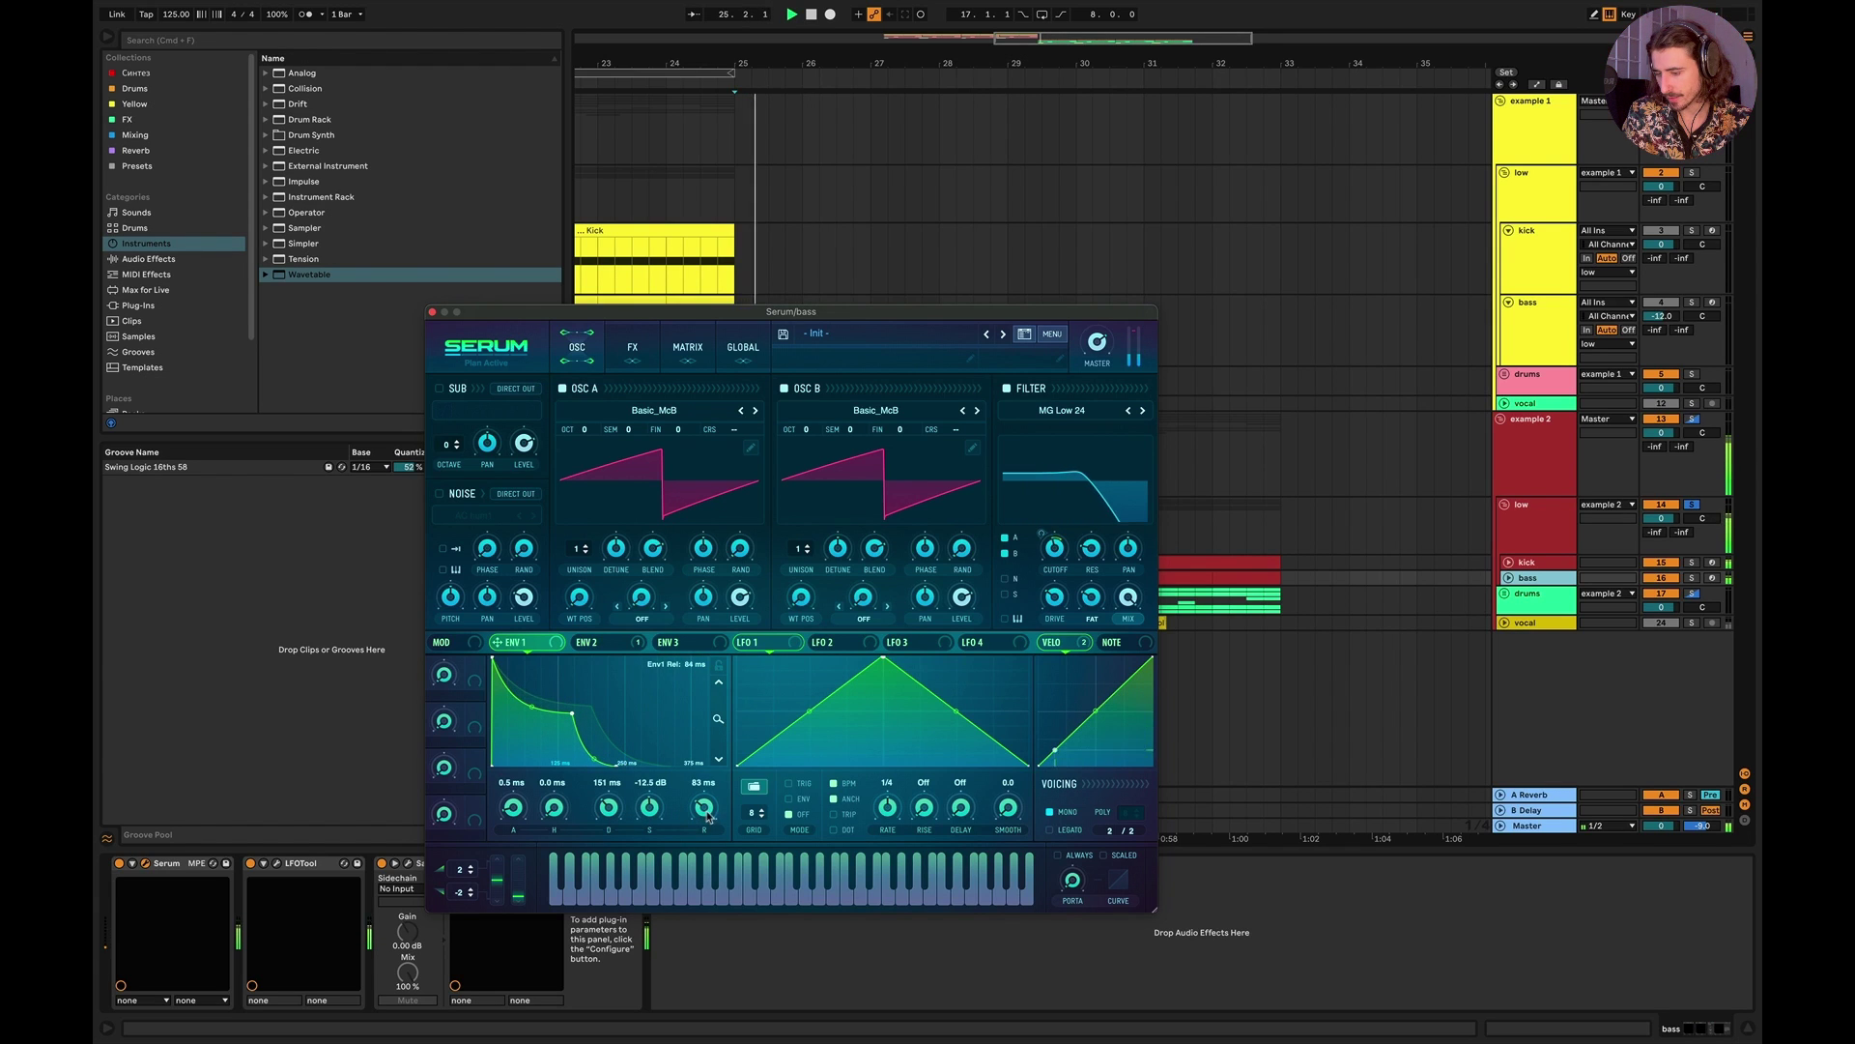
Step: Tighten the bass's Env 2 to 126 ms decay, 30.95% sustain and 59 ms release, and close Serum
{"action": "left_click", "coordinate": [620, 648]}
{"action": "left_click_drag", "start_coordinate": [602, 705], "coordinate": [571, 731]}
{"action": "key", "text": "space"}
{"action": "left_click_drag", "start_coordinate": [689, 809], "coordinate": [599, 818]}
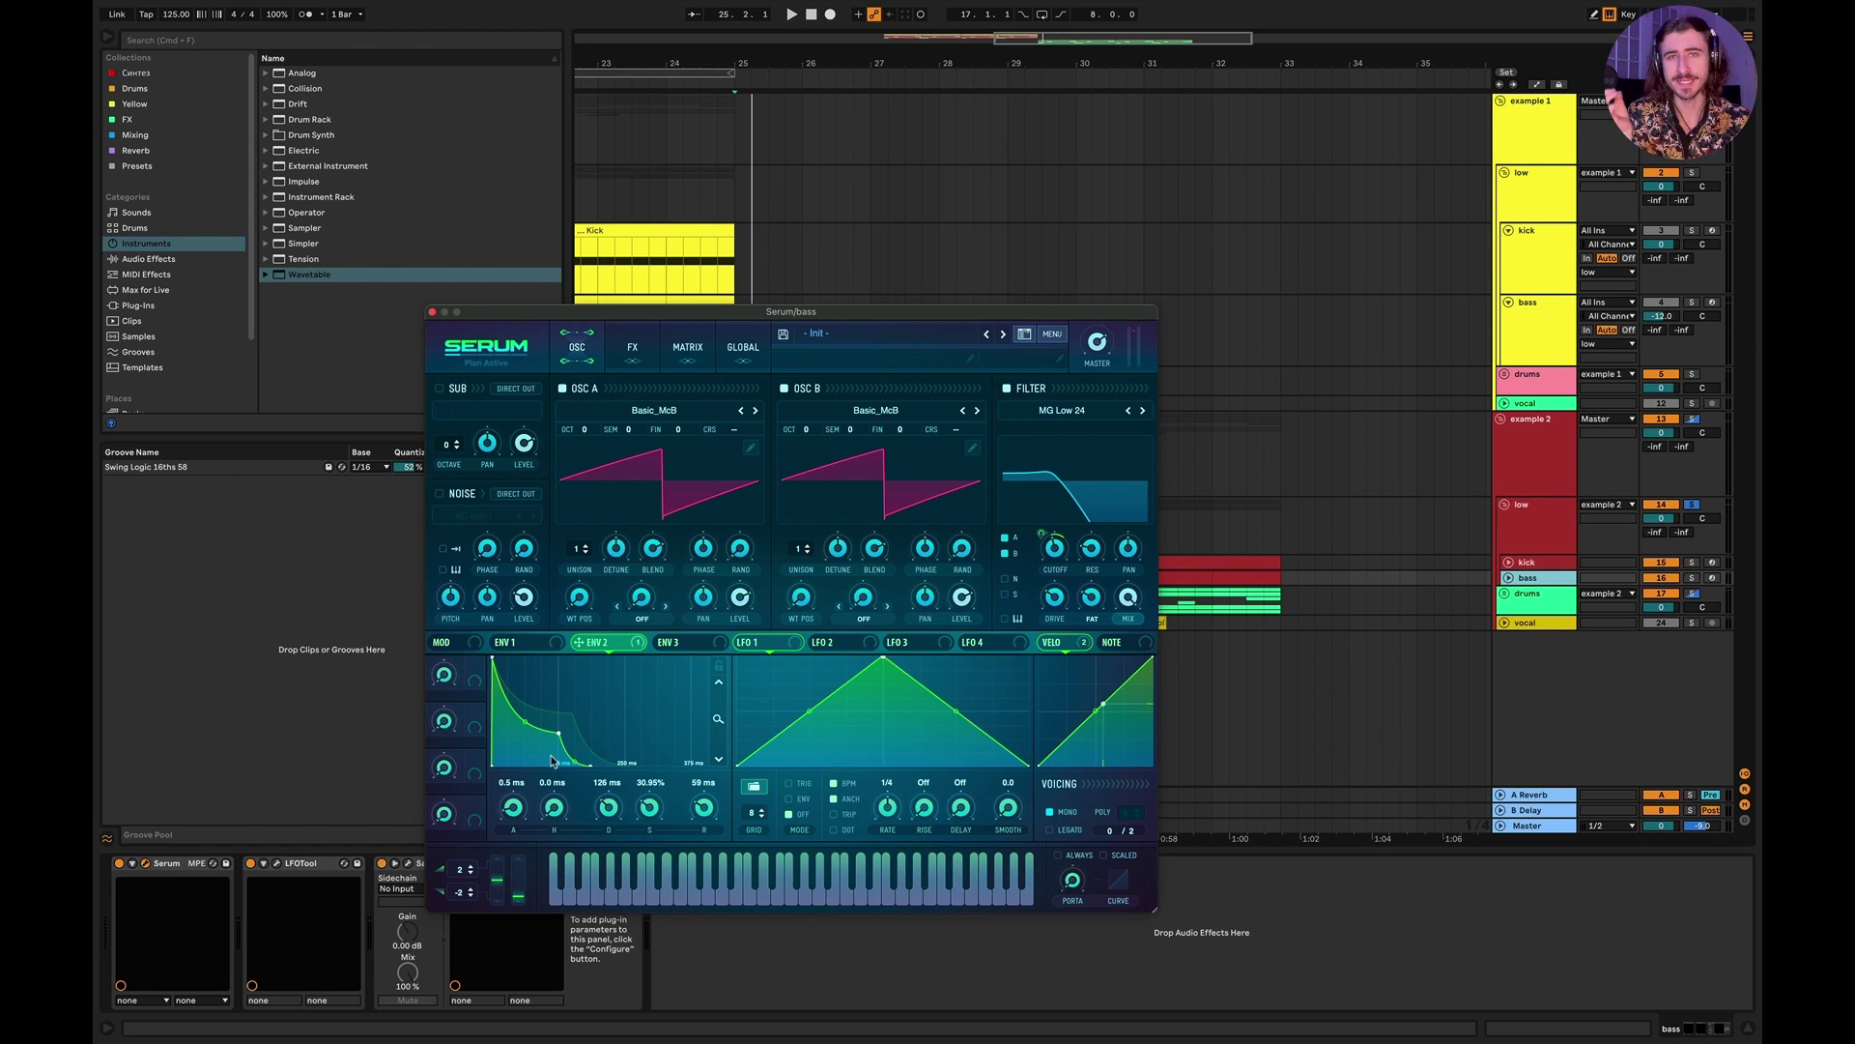
{"action": "left_click", "coordinate": [432, 315]}
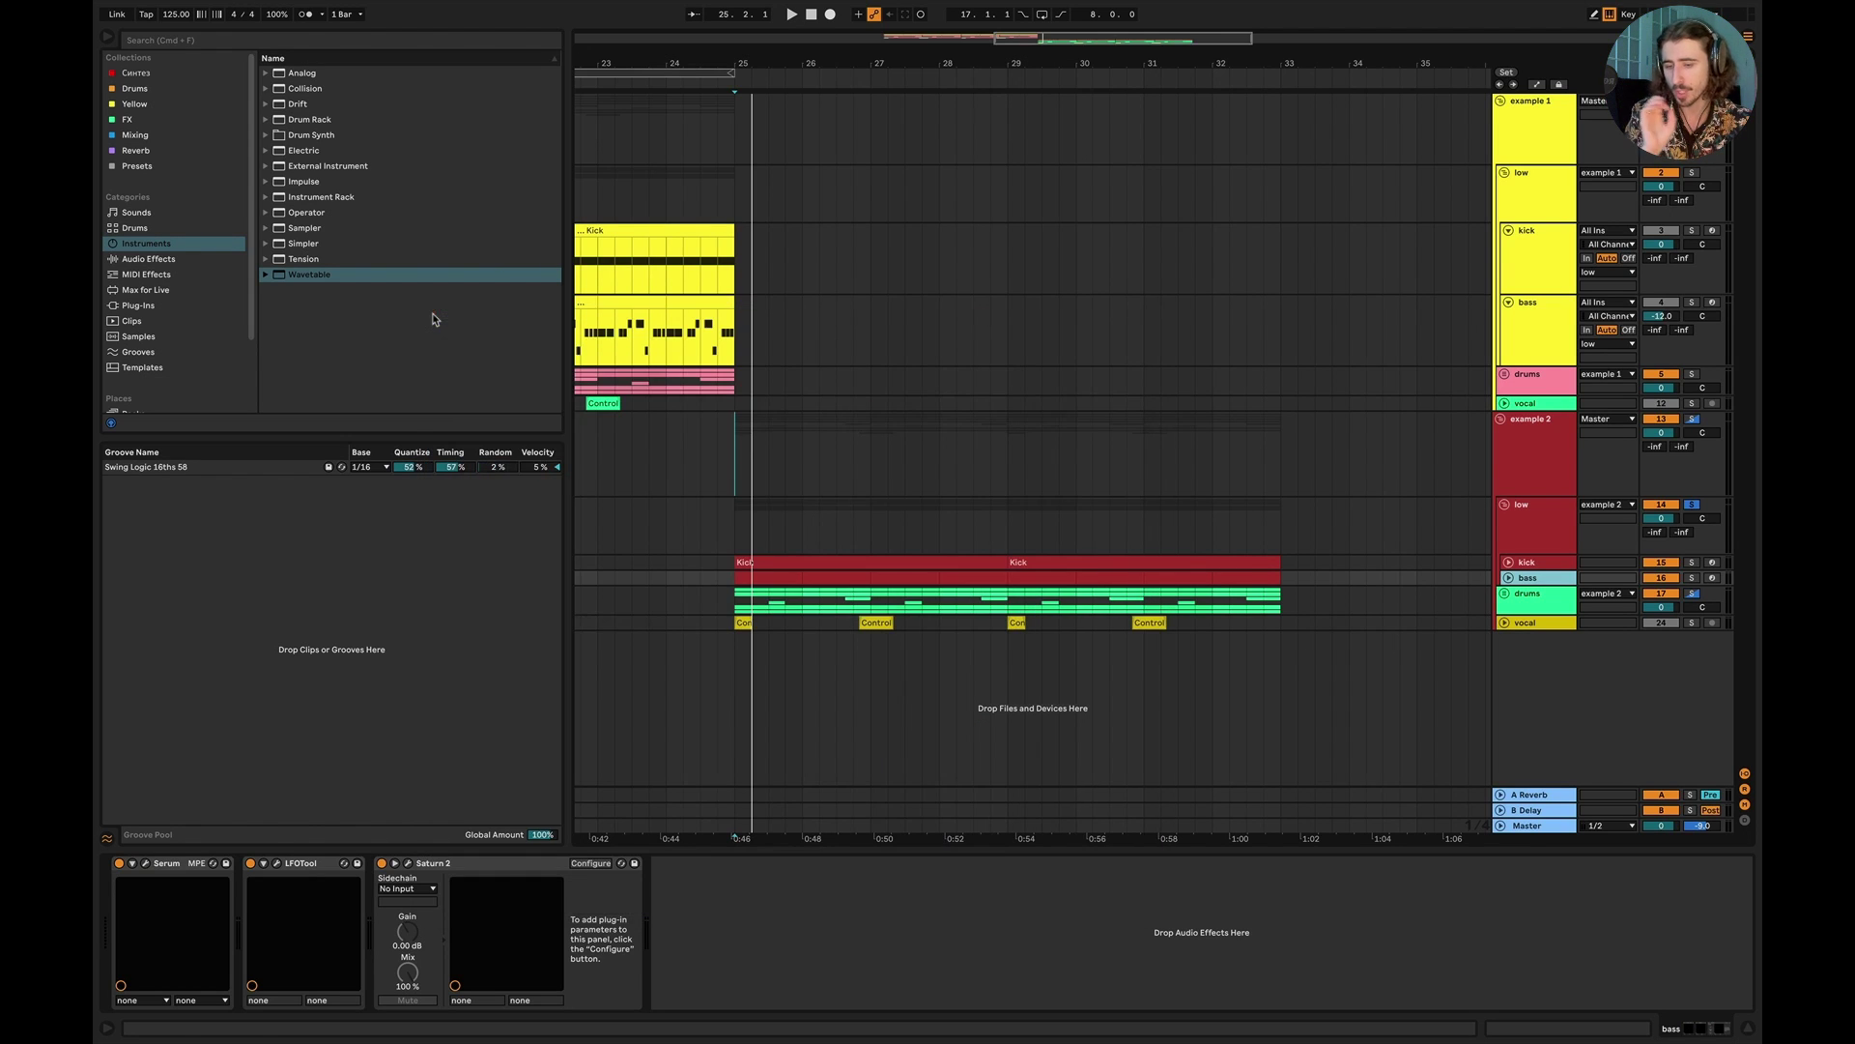
Step: Audition example 2's low group from bar 25, and compare it with example 1's low group soloed from bar 17
{"action": "left_click", "coordinate": [738, 518]}
{"action": "key", "text": "space"}
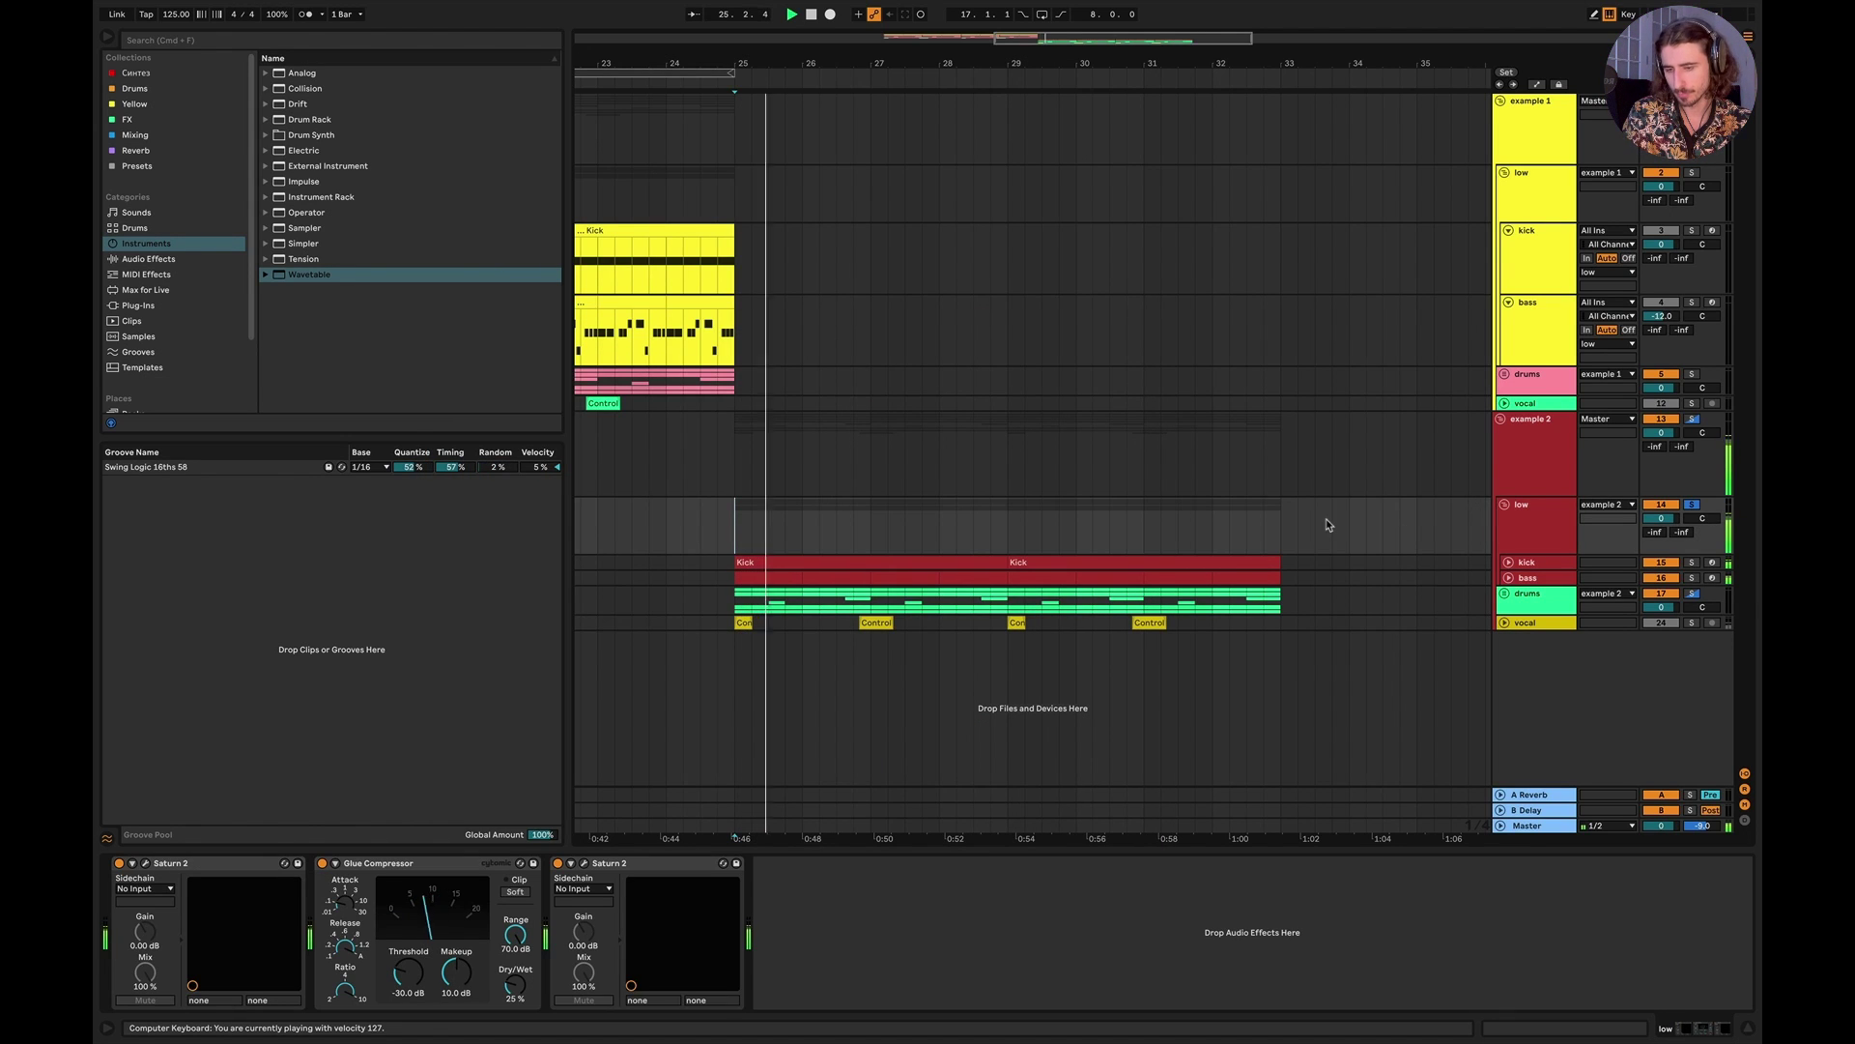
{"action": "key", "text": "space"}
{"action": "scroll", "coordinate": [1325, 518], "scroll_direction": "down", "scroll_amount": 5}
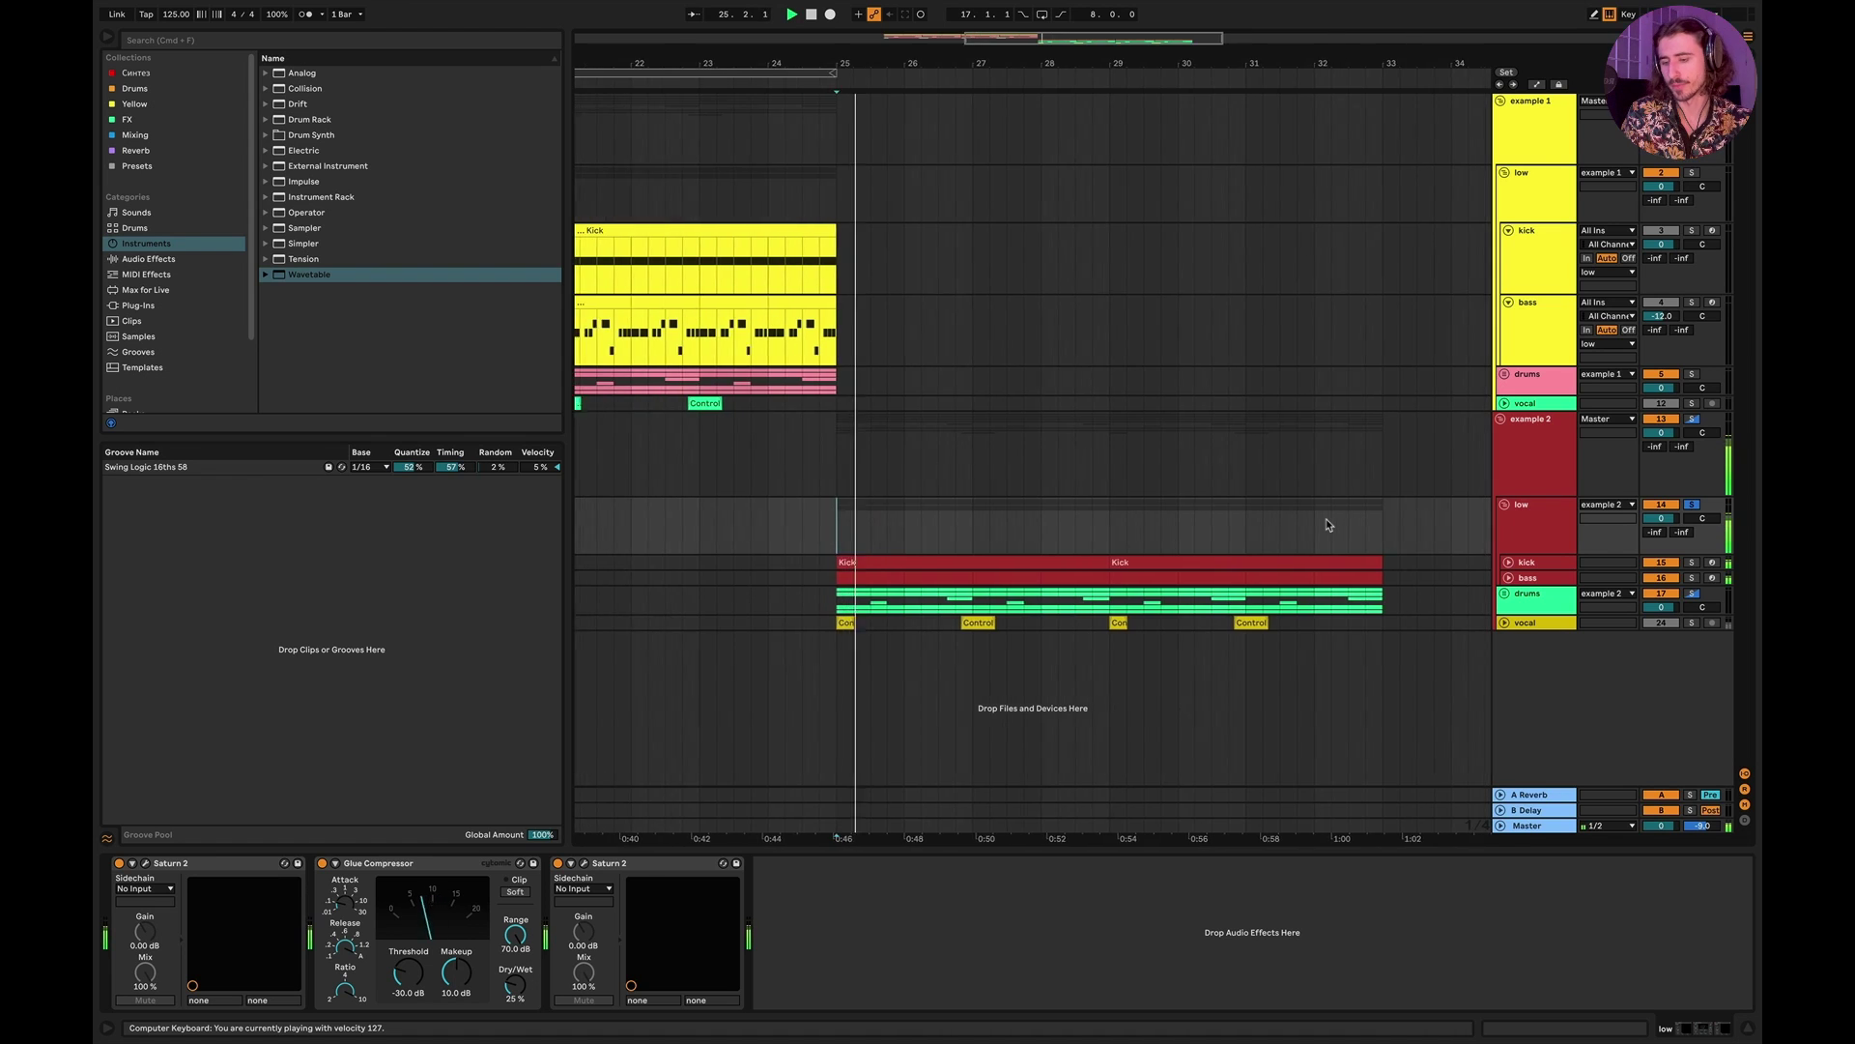
{"action": "left_click", "coordinate": [723, 333]}
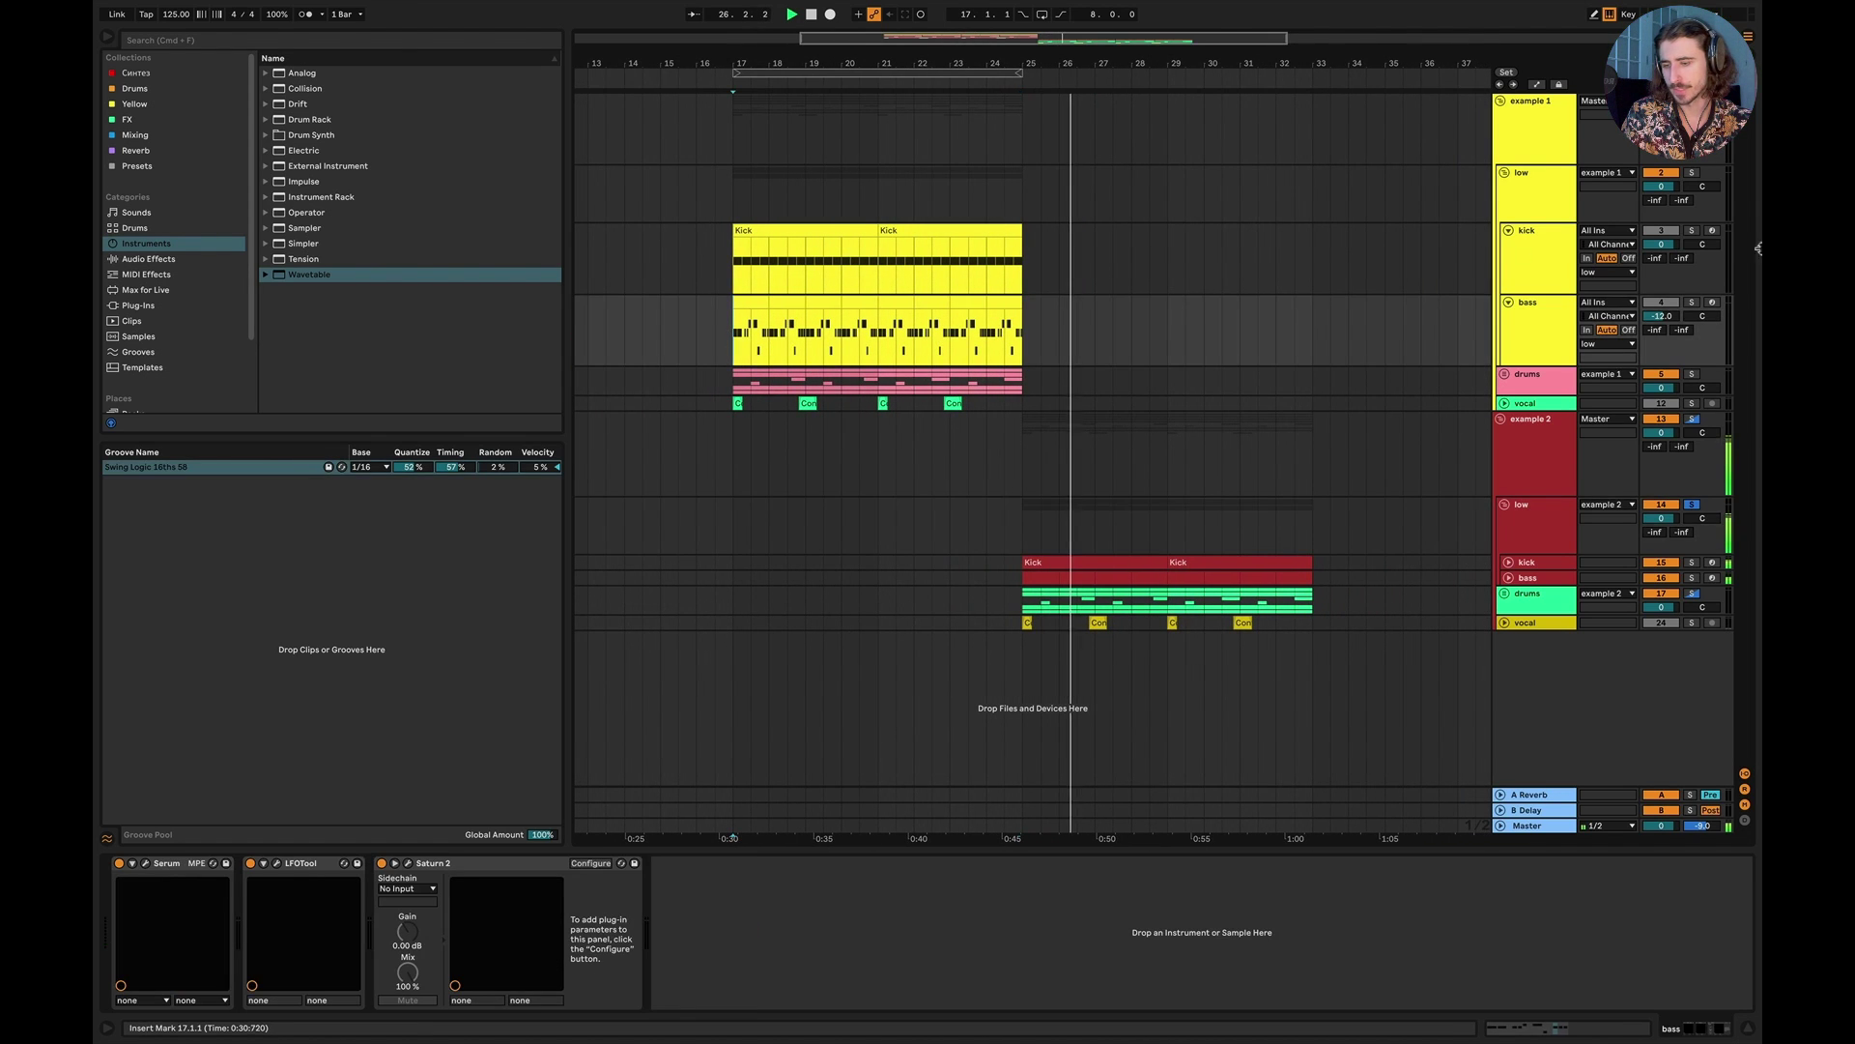
{"action": "left_click", "coordinate": [1693, 173]}
{"action": "key", "text": "space"}
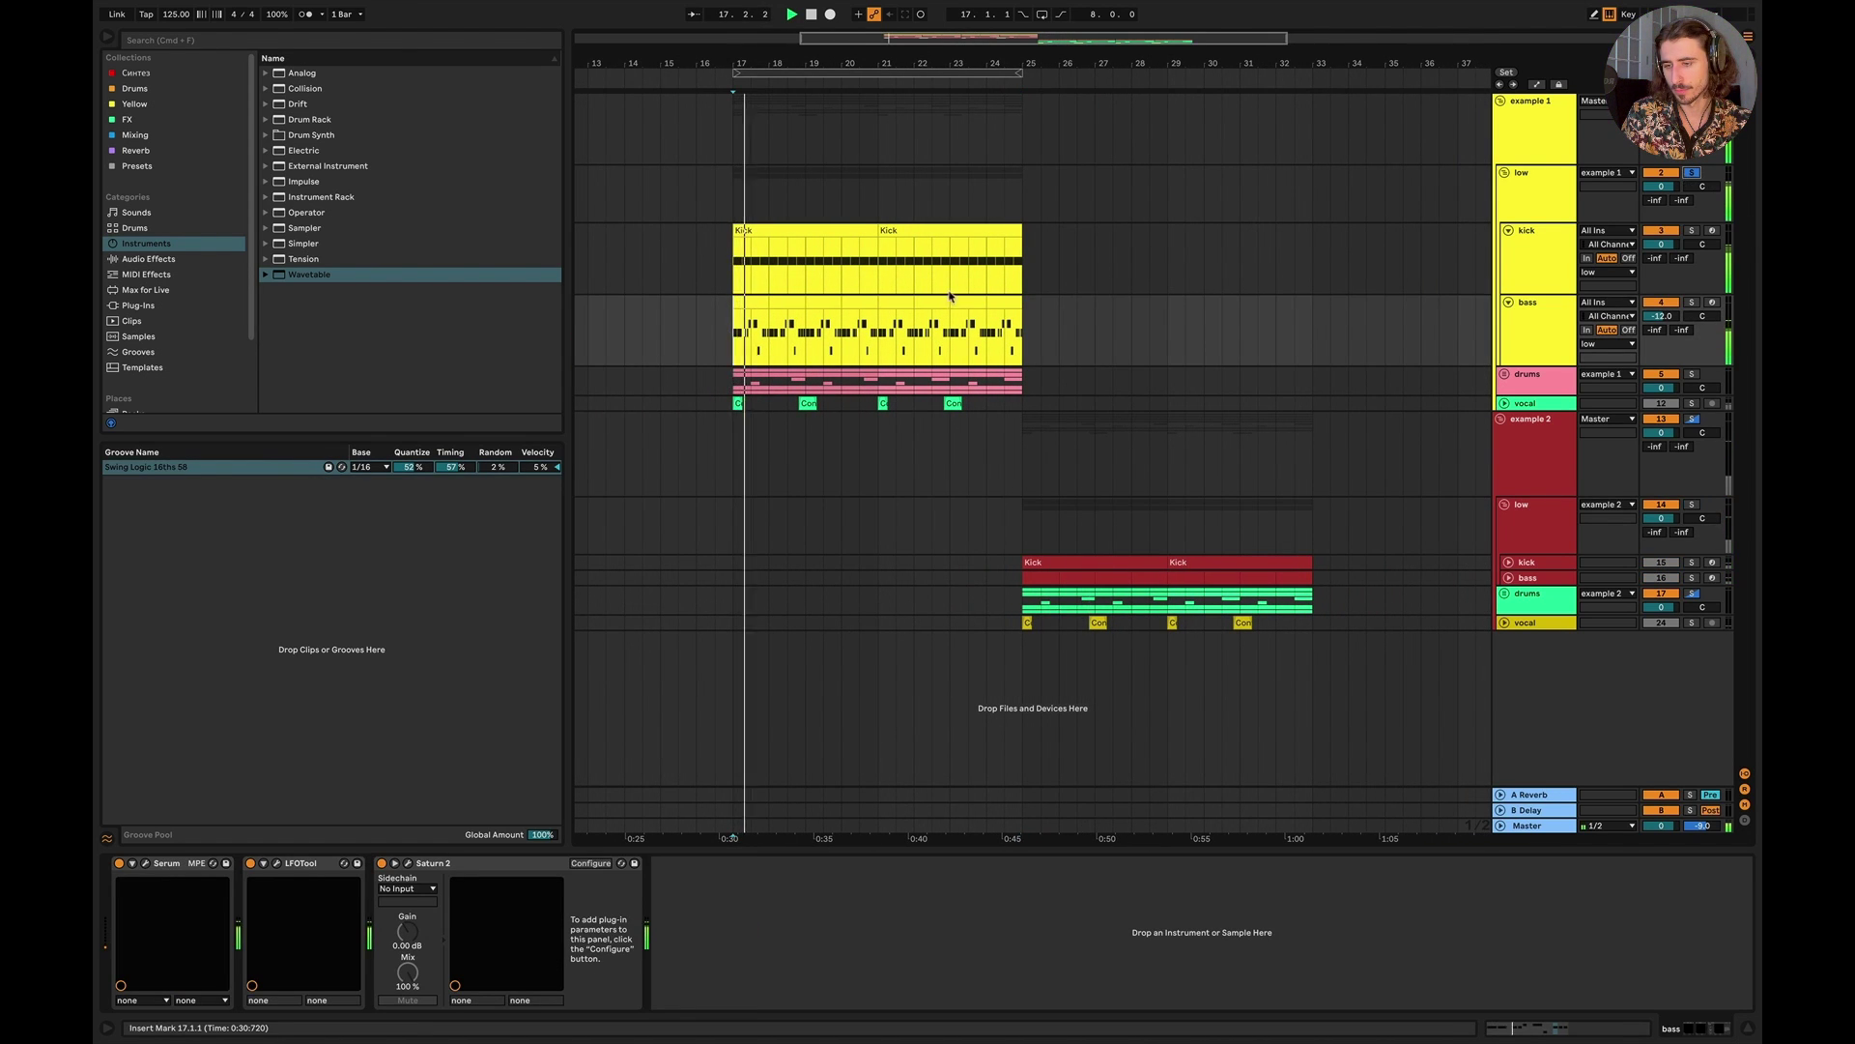
Step: Open Serum on example 1's bass, show Env 2, and audition its filter movement from bar 17
{"action": "scroll", "coordinate": [934, 296], "scroll_direction": "up", "scroll_amount": 3}
{"action": "scroll", "coordinate": [934, 295], "scroll_direction": "right", "scroll_amount": 5}
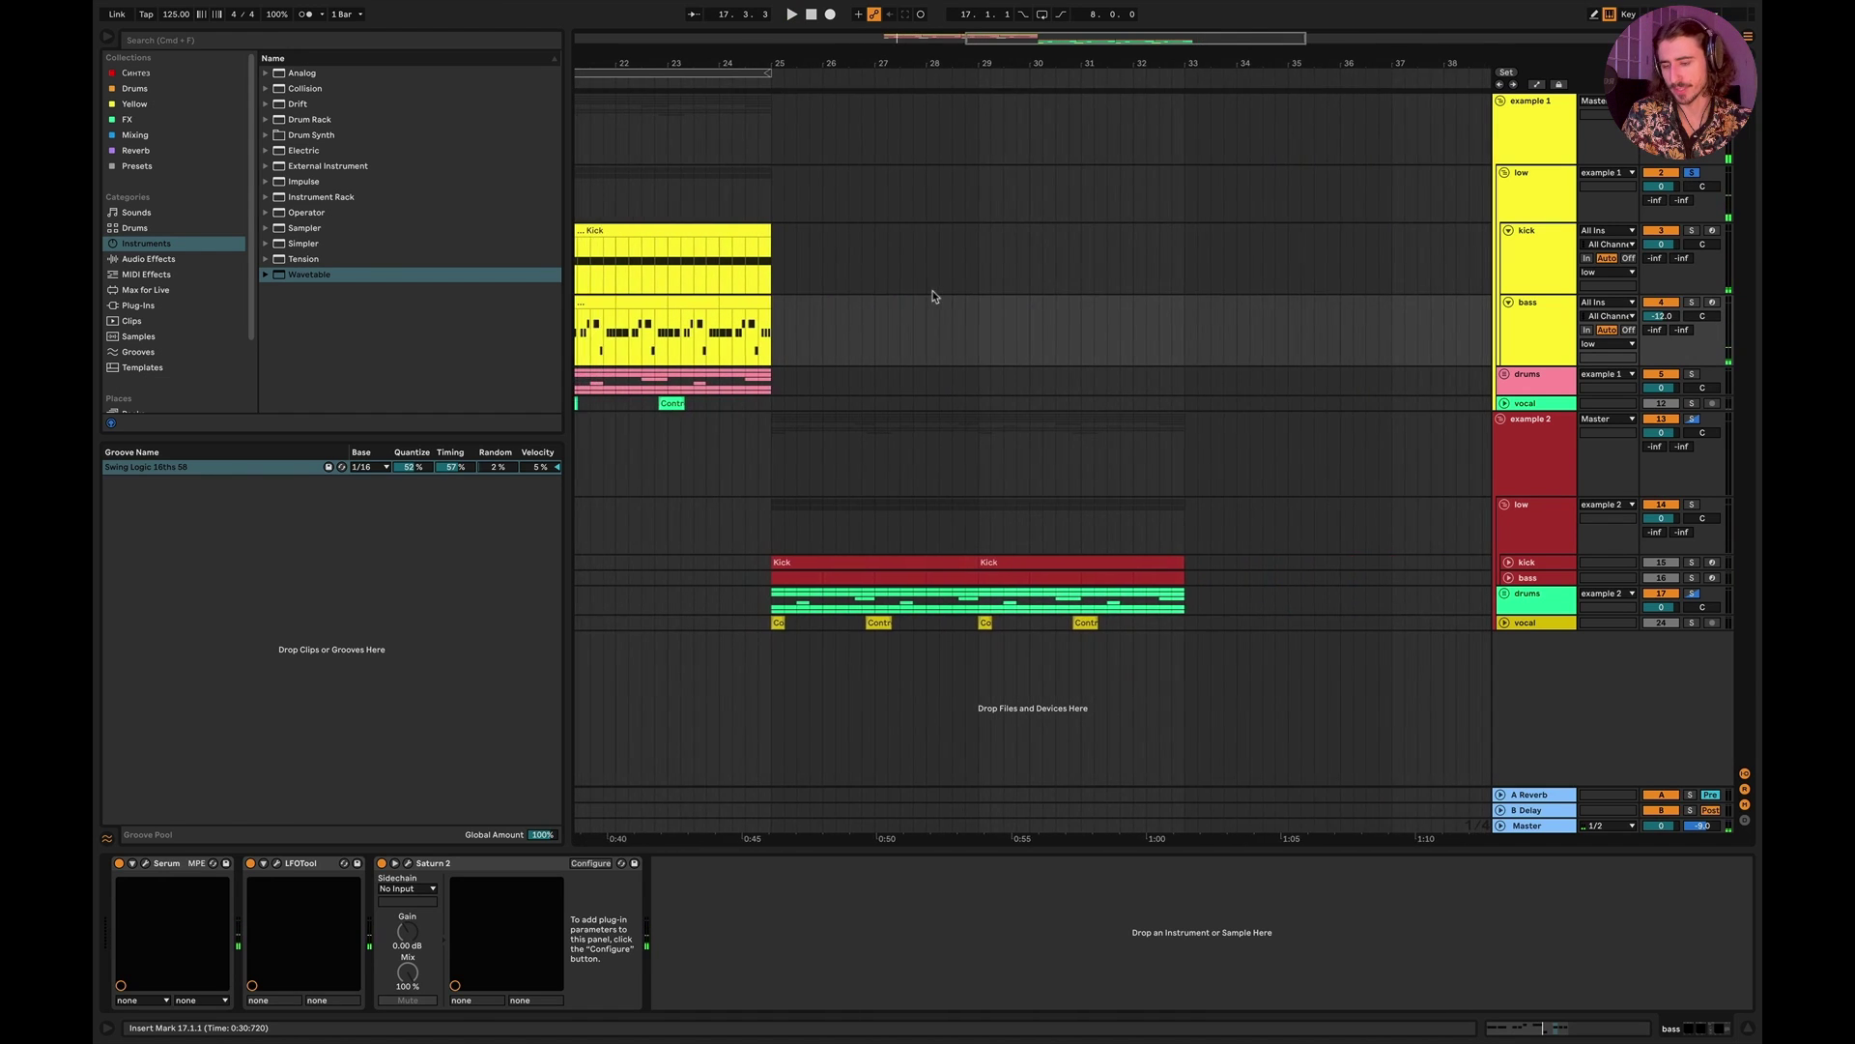
{"action": "scroll", "coordinate": [933, 295], "scroll_direction": "left", "scroll_amount": 6}
{"action": "scroll", "coordinate": [933, 295], "scroll_direction": "right", "scroll_amount": 2}
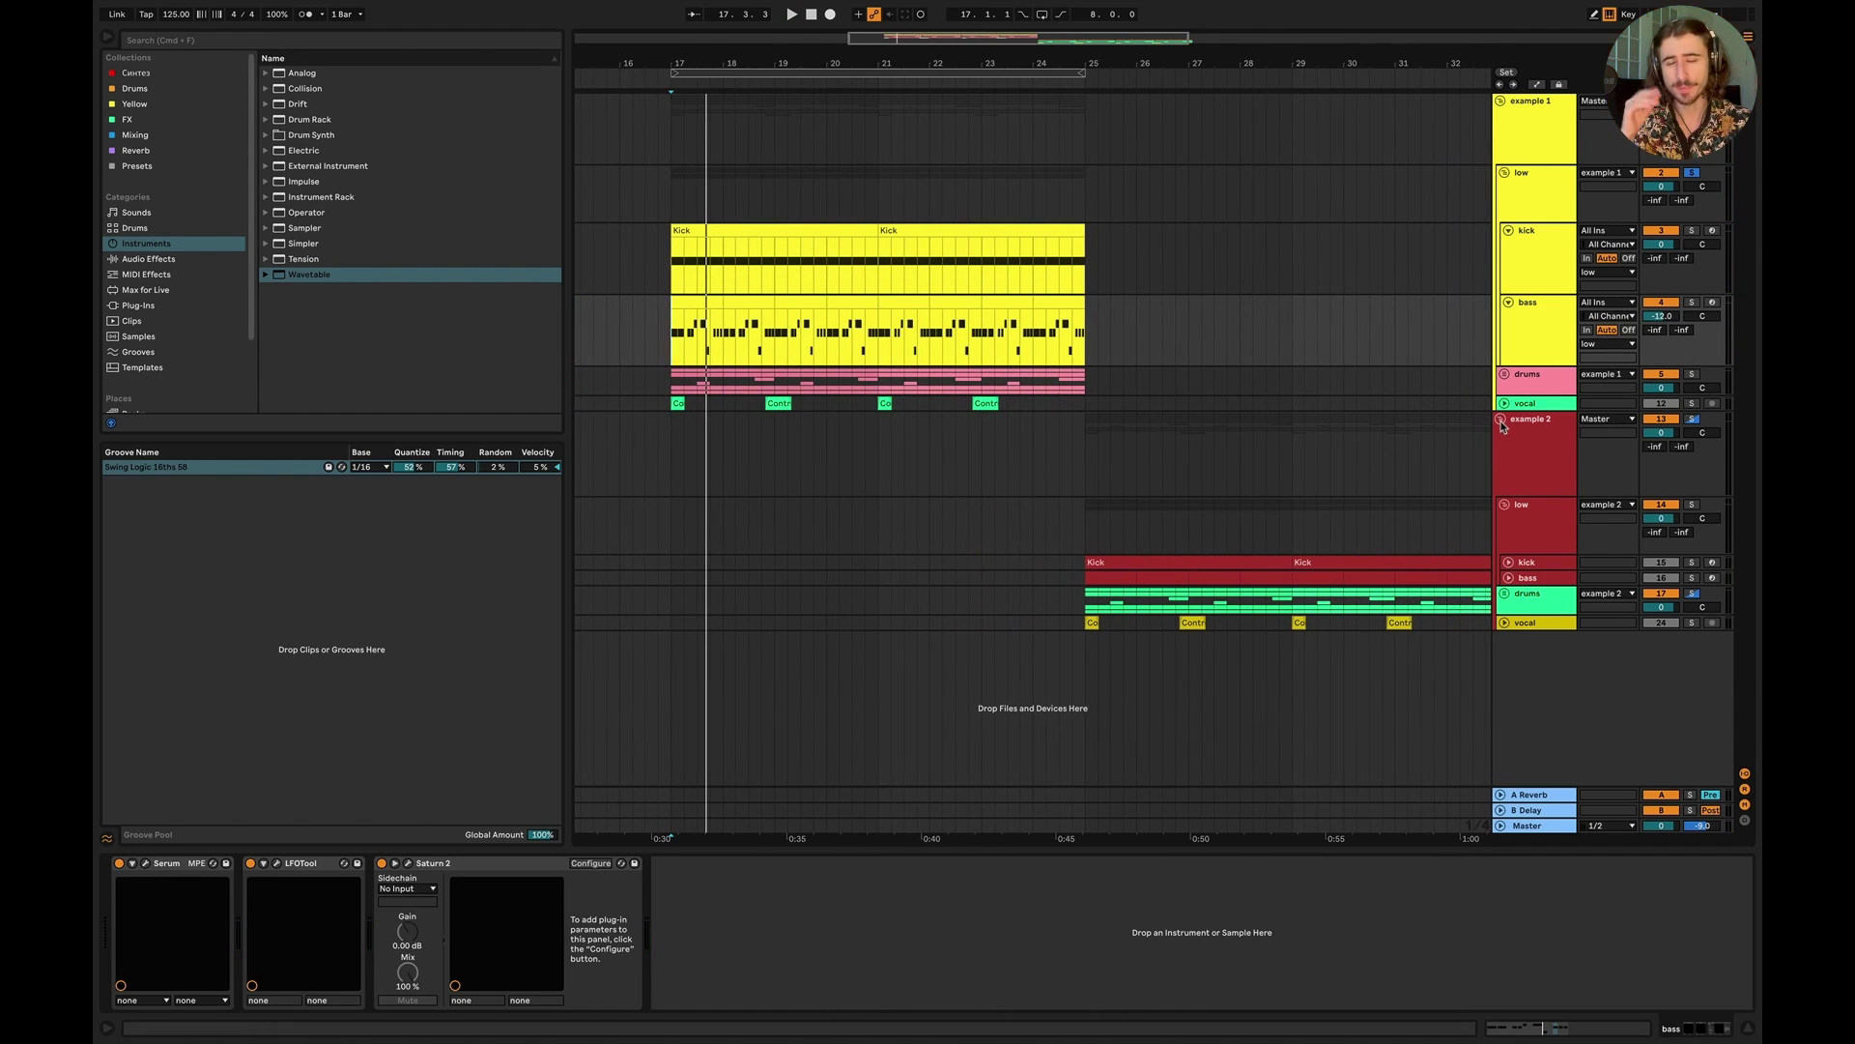
{"action": "left_click", "coordinate": [1517, 356]}
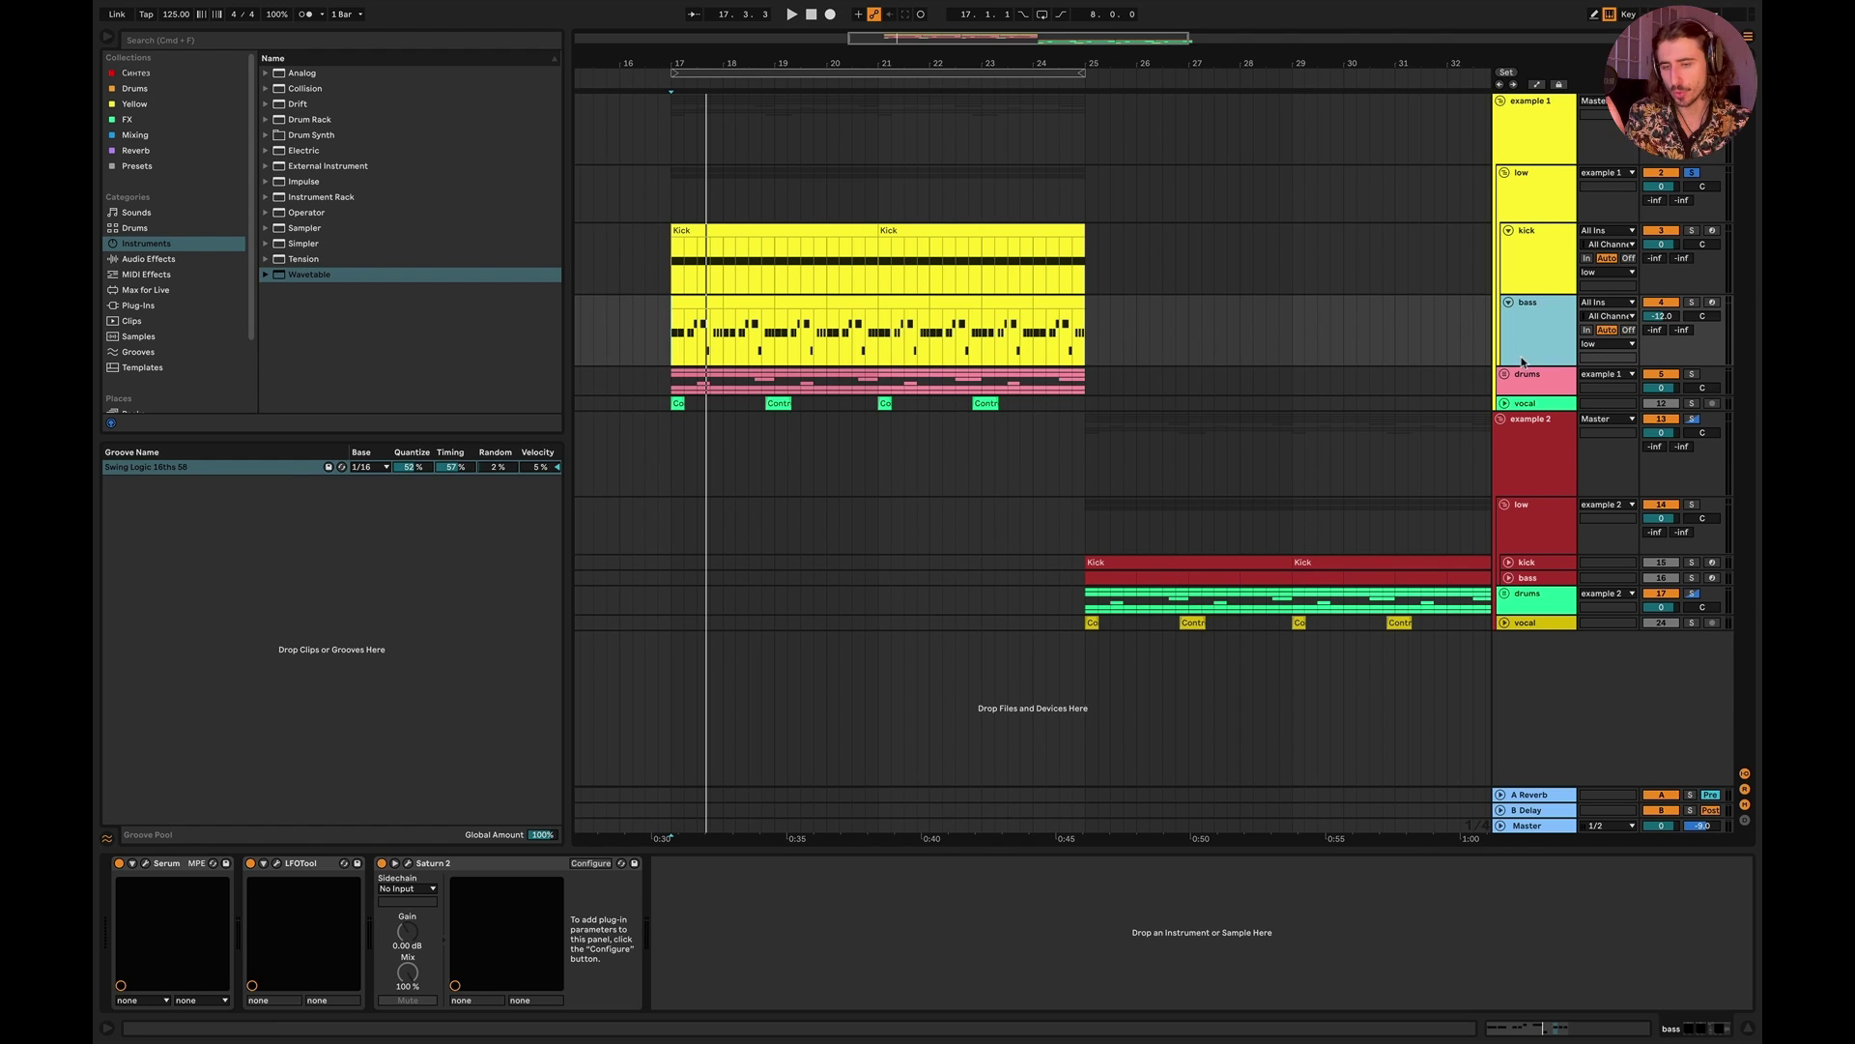
{"action": "left_click", "coordinate": [145, 866]}
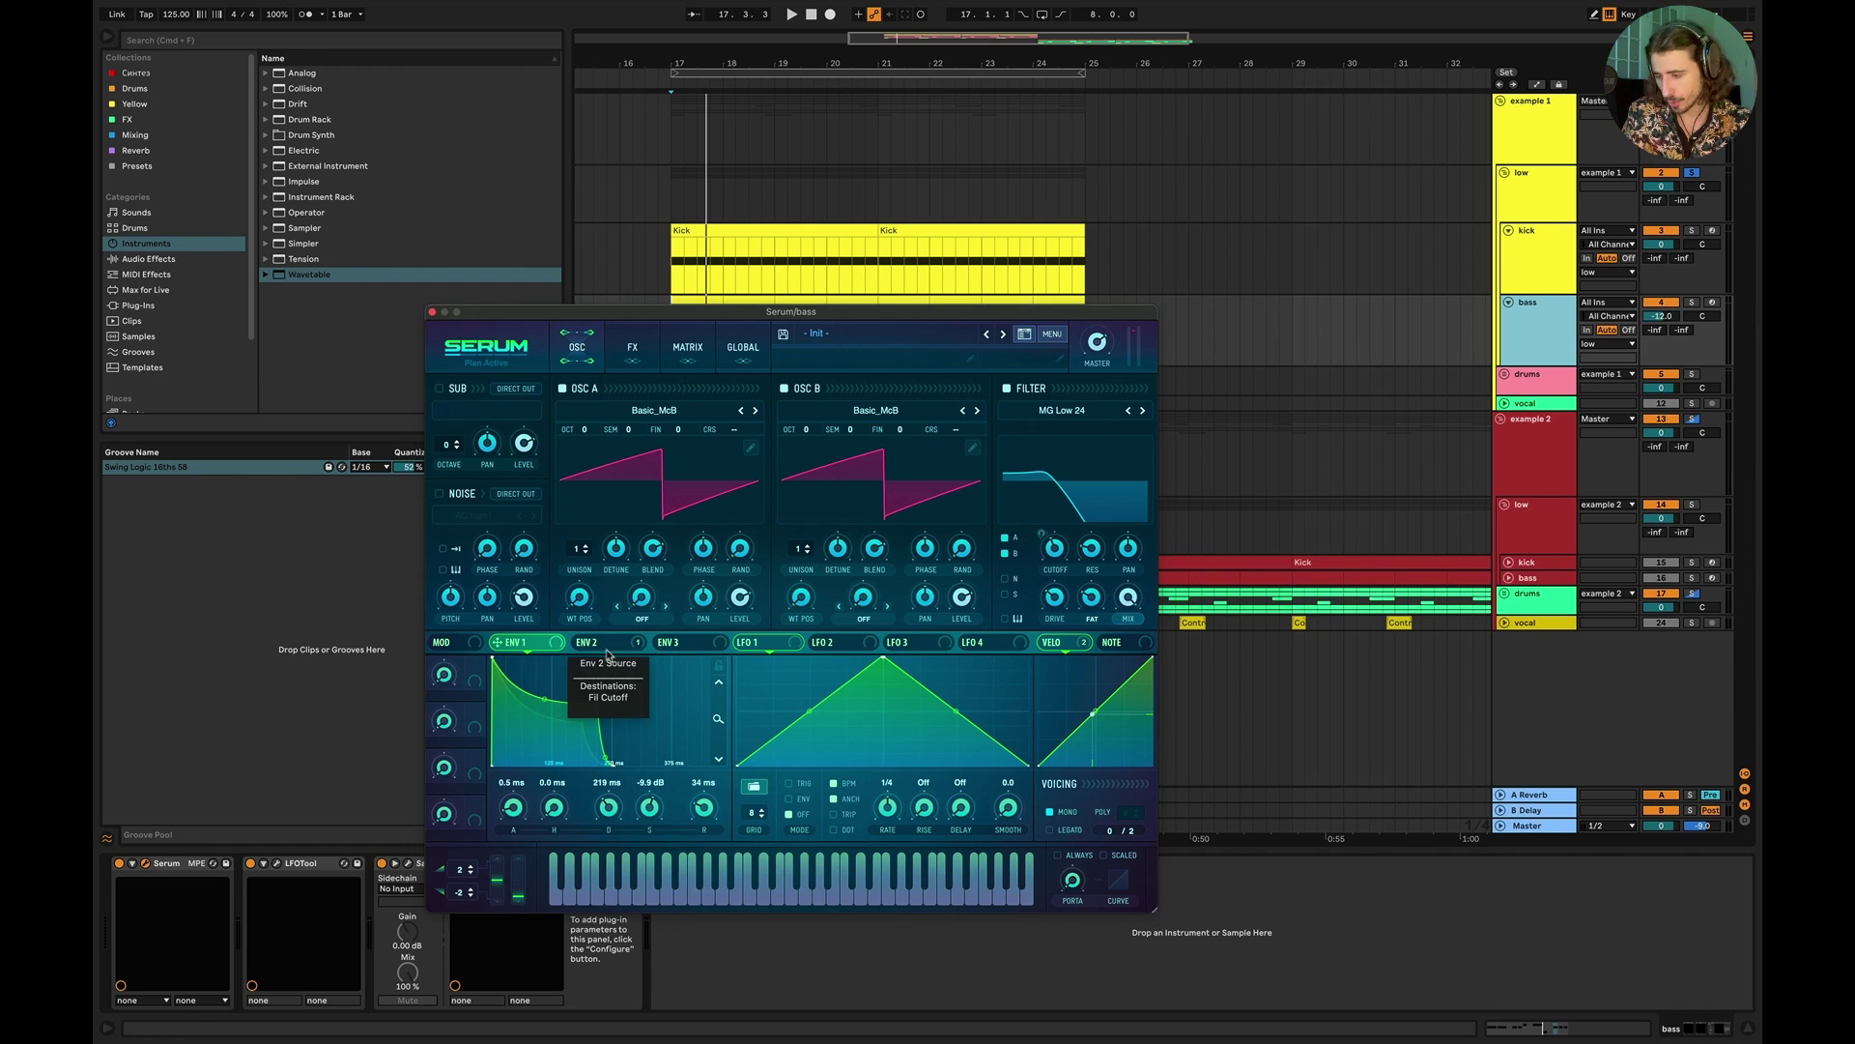
{"action": "left_click", "coordinate": [592, 643]}
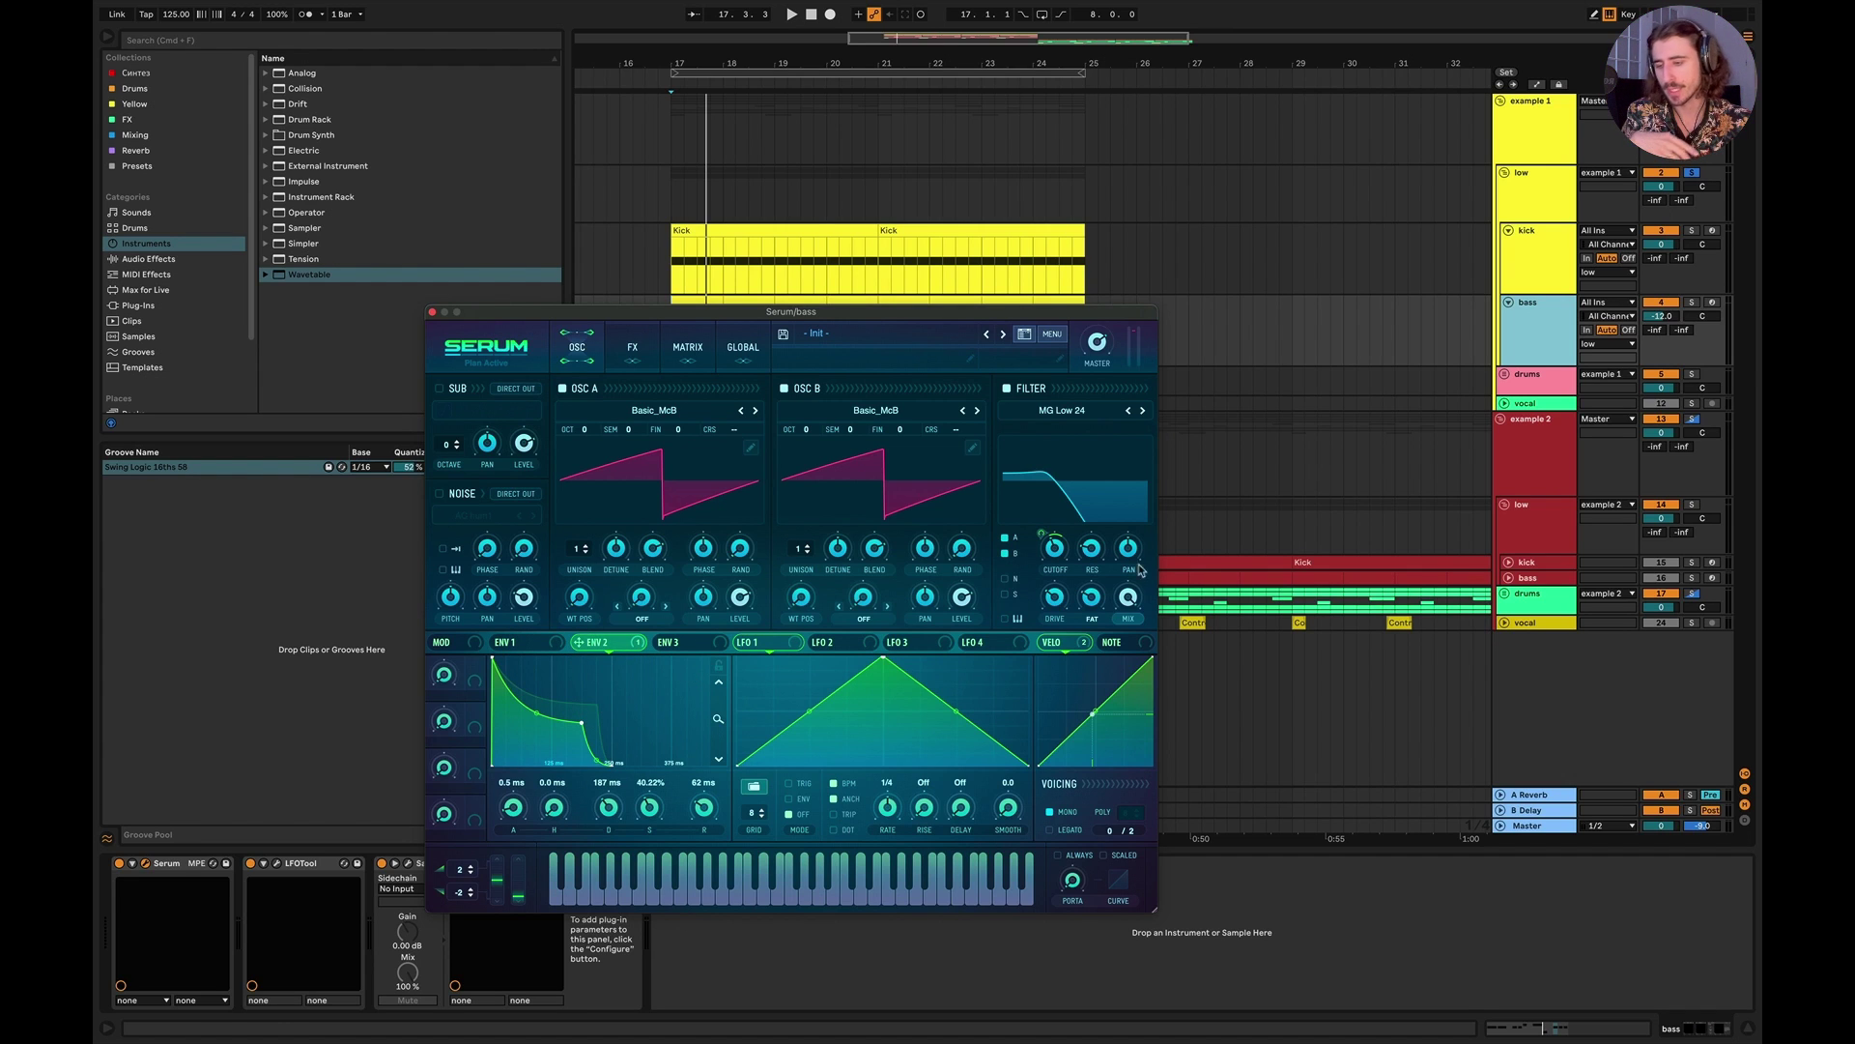
{"action": "key", "text": "space"}
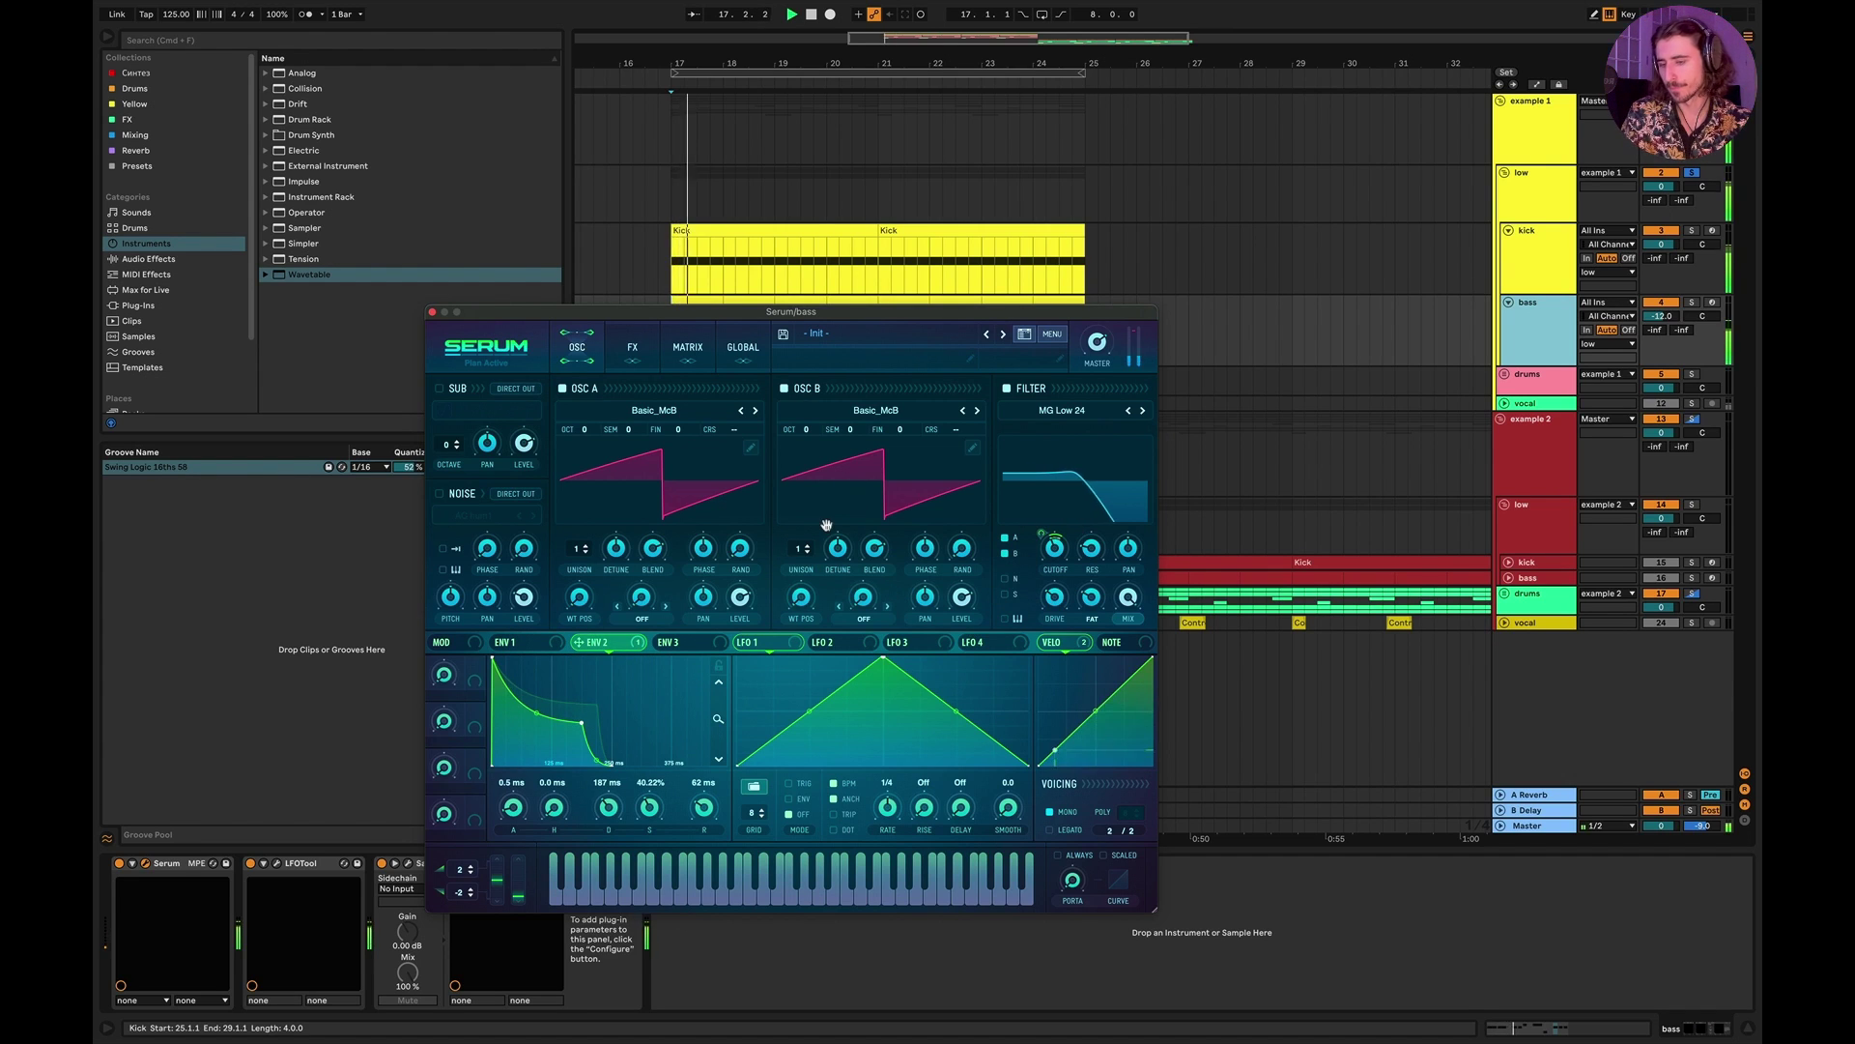
{"action": "left_click", "coordinate": [1128, 410]}
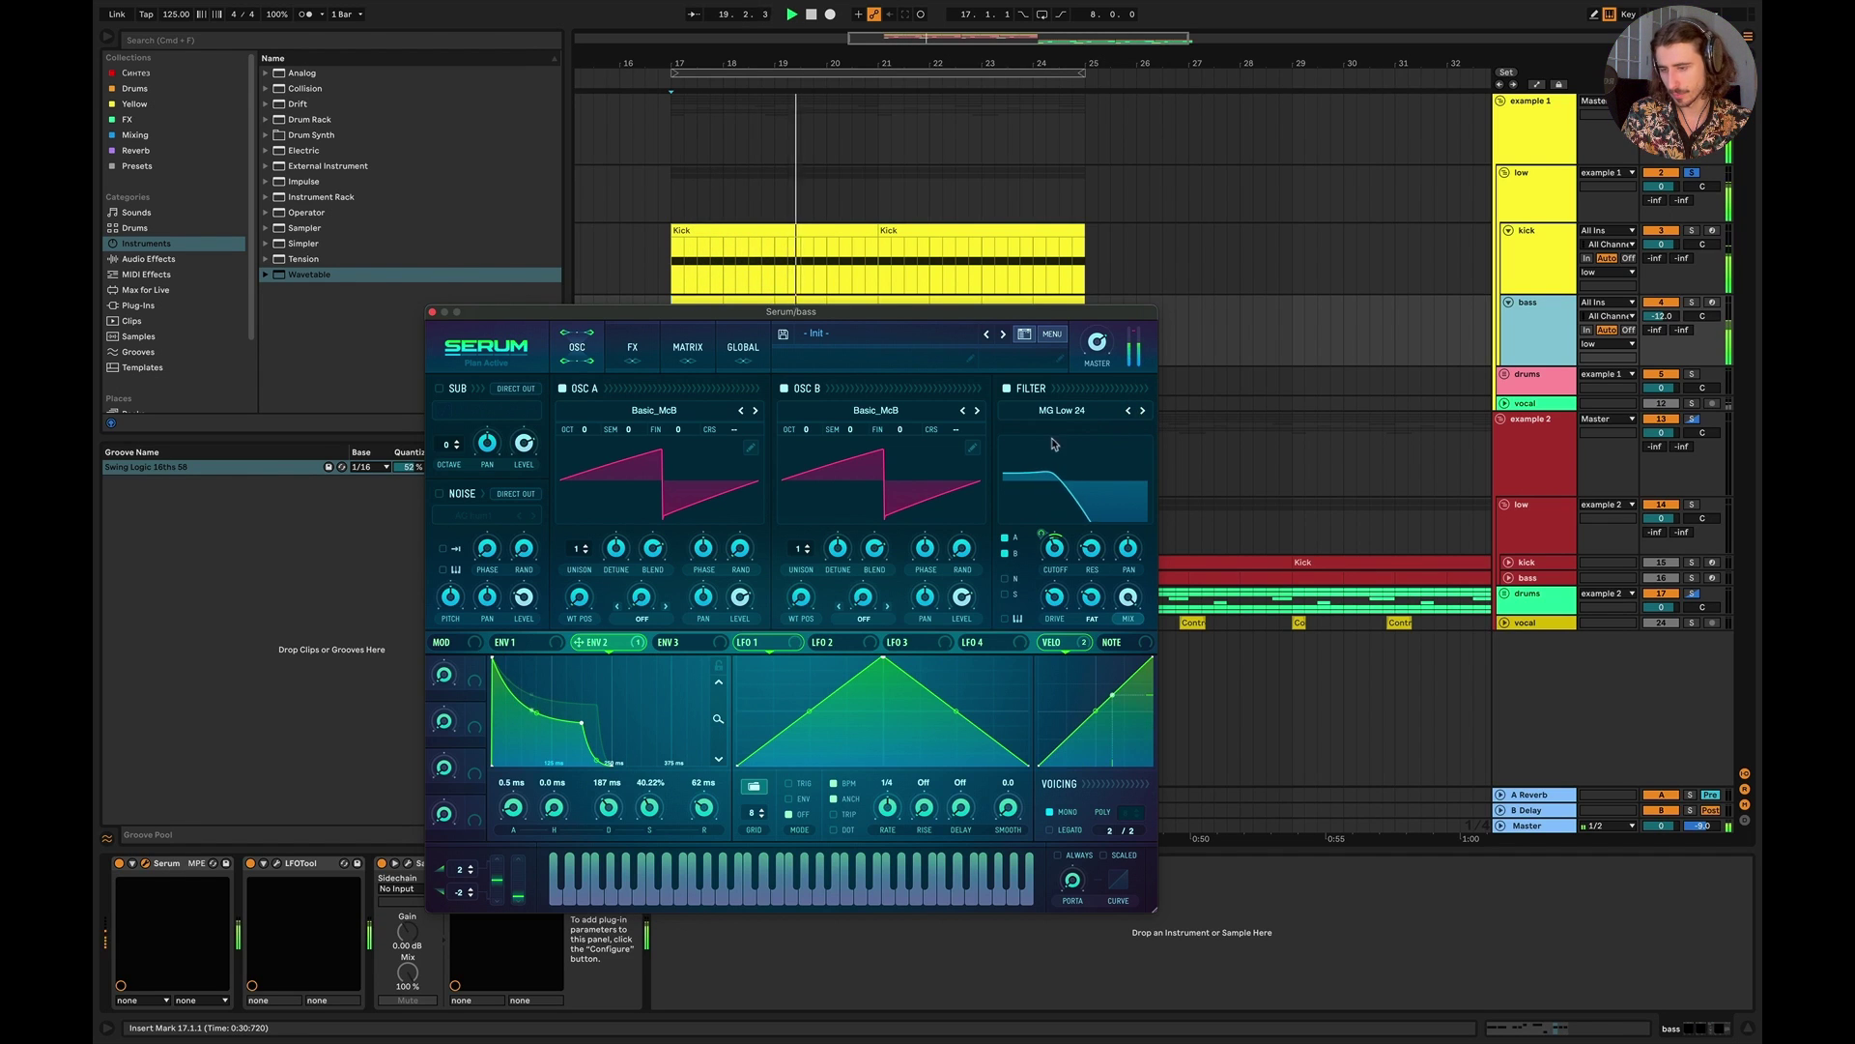
Step: Audition example 1's bass again from bar 17 and close its Serum window
{"action": "key", "text": "space"}
{"action": "key", "text": "space"}
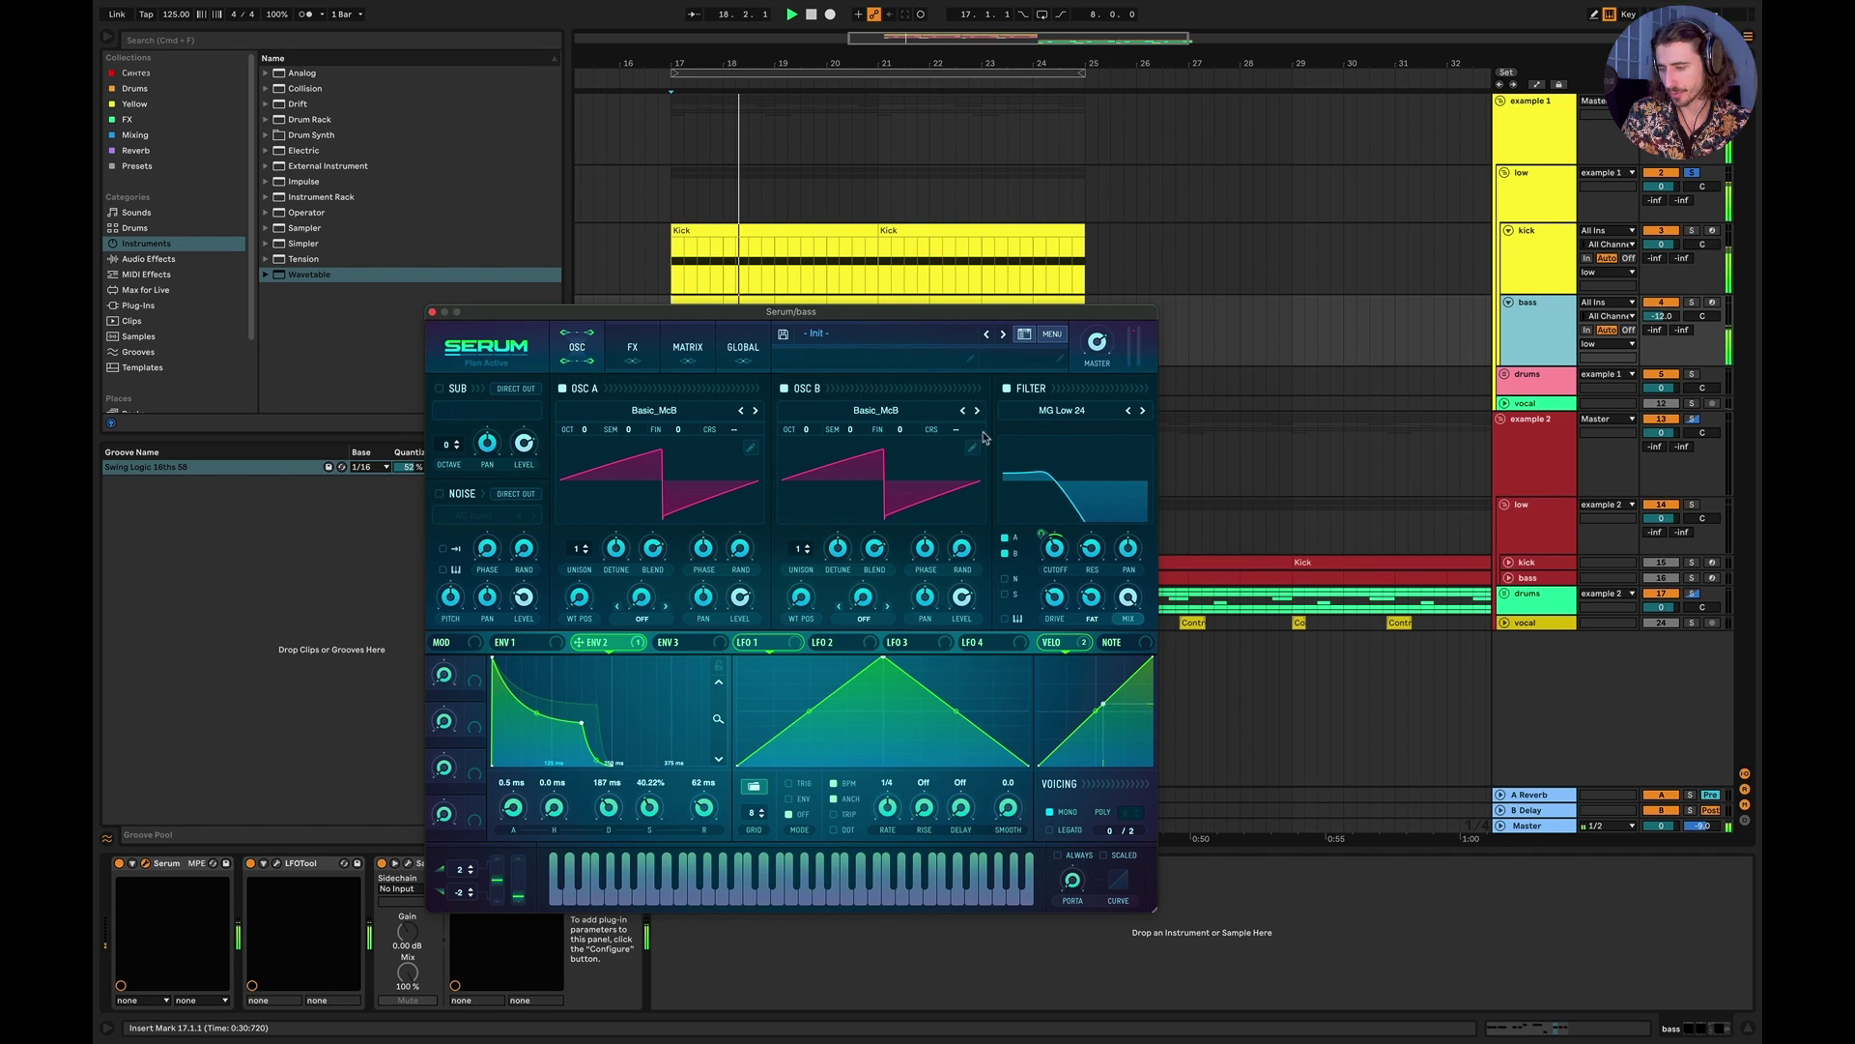
{"action": "left_click", "coordinate": [1143, 411]}
{"action": "key", "text": "space"}
{"action": "key", "text": "space"}
{"action": "left_click", "coordinate": [432, 312]}
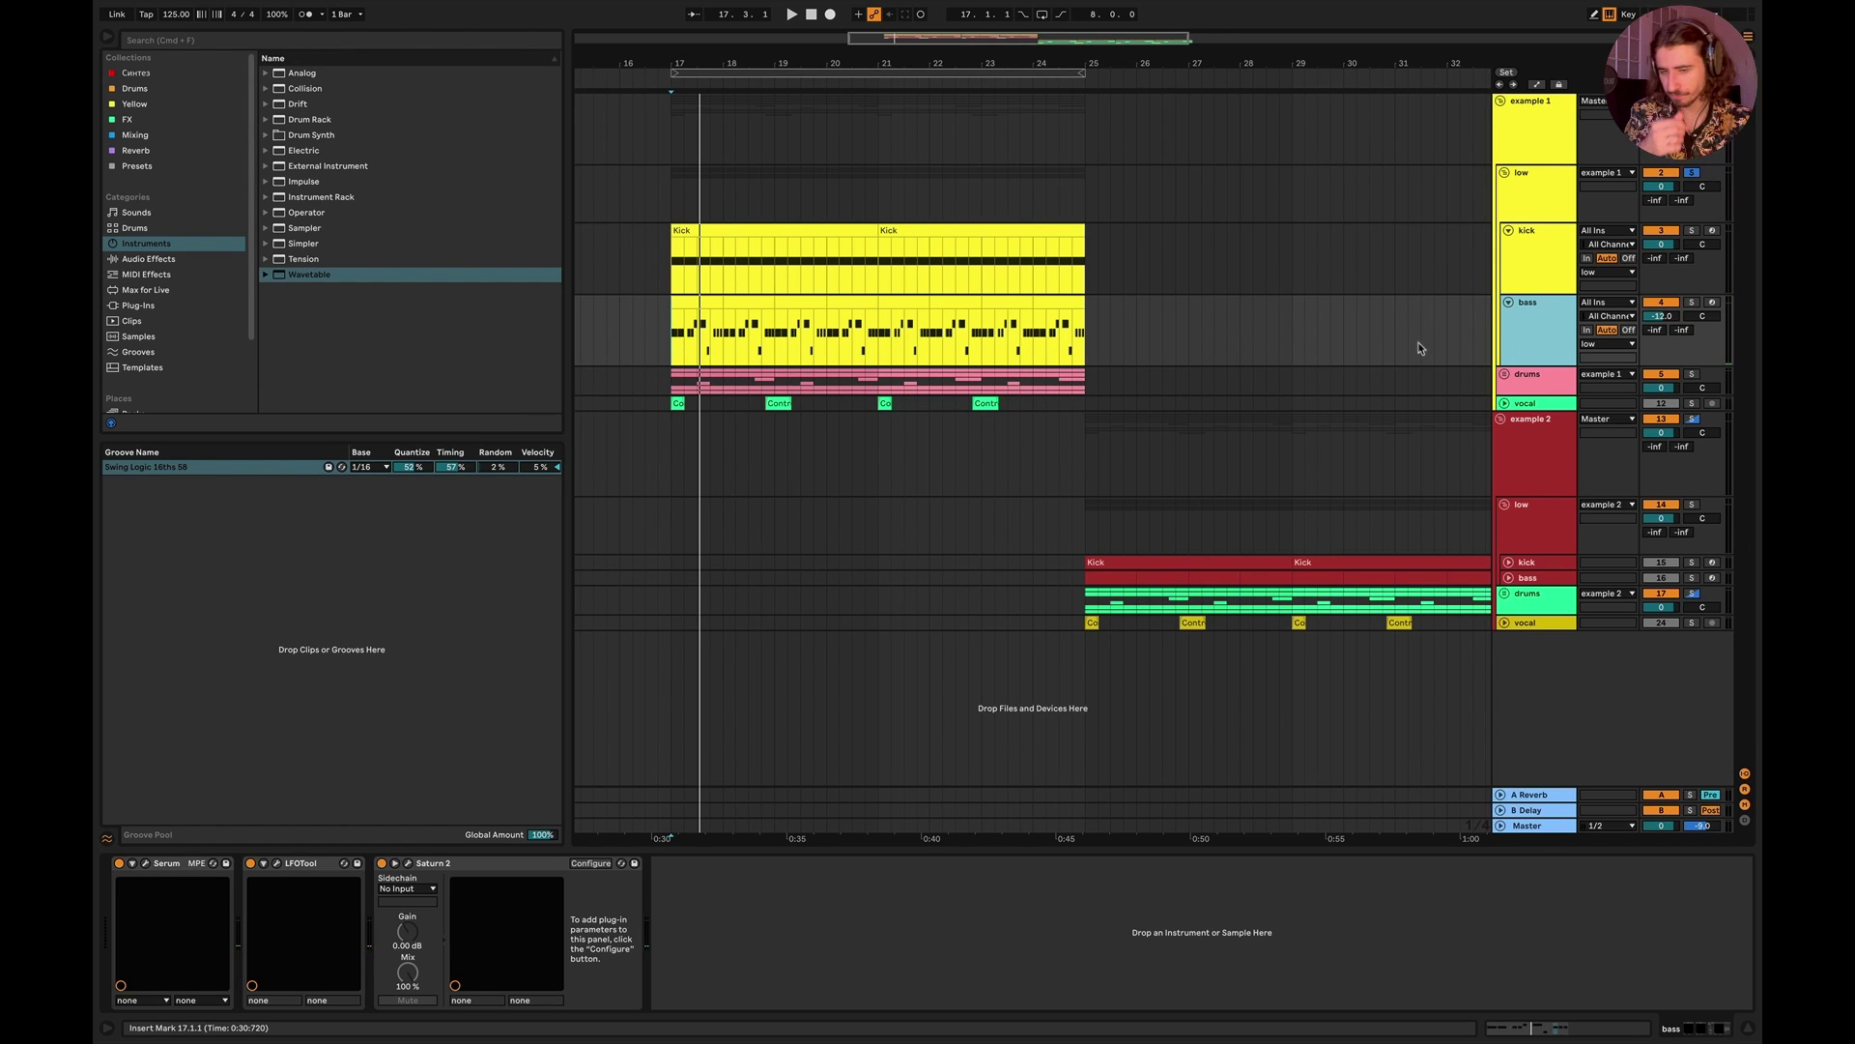
Step: Expand example 1's drums group, unfold its hats track and solo the hats
{"action": "left_click", "coordinate": [1504, 374]}
{"action": "scroll", "coordinate": [703, 399], "scroll_direction": "up", "scroll_amount": 3}
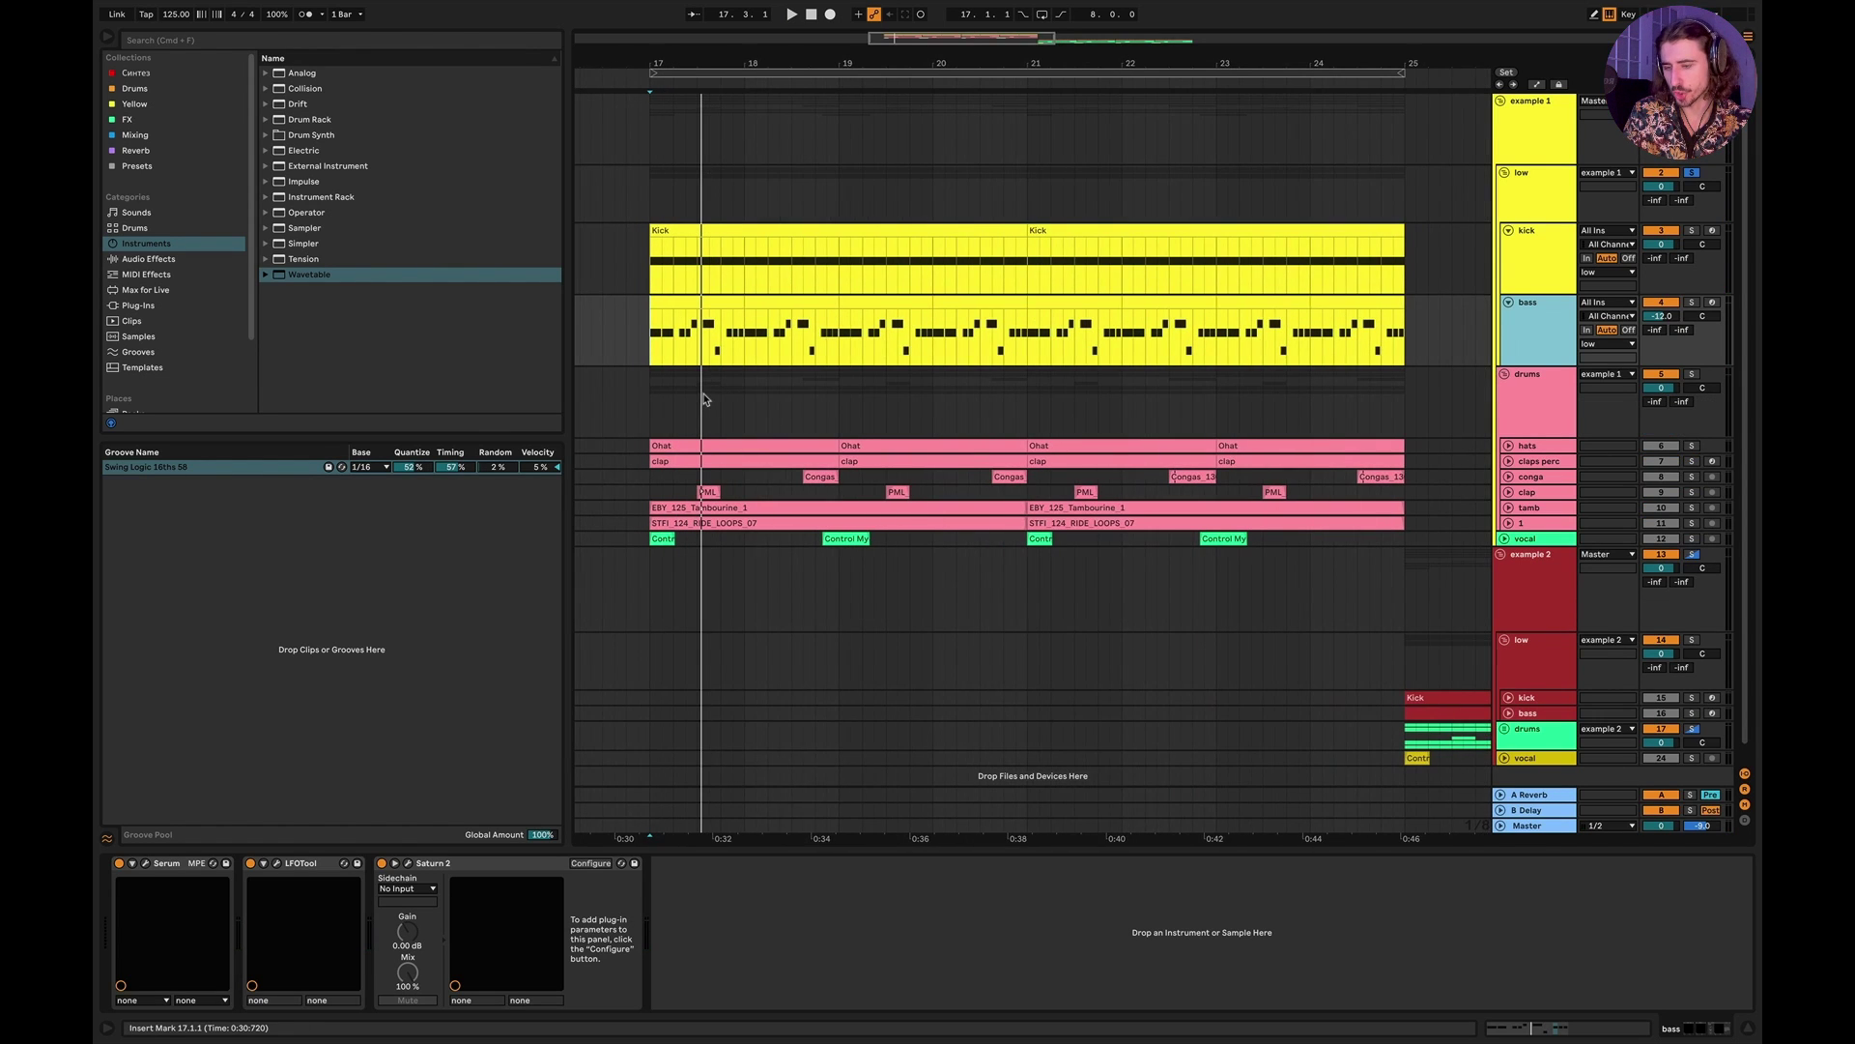
{"action": "left_click", "coordinate": [658, 401]}
{"action": "left_click", "coordinate": [1508, 446]}
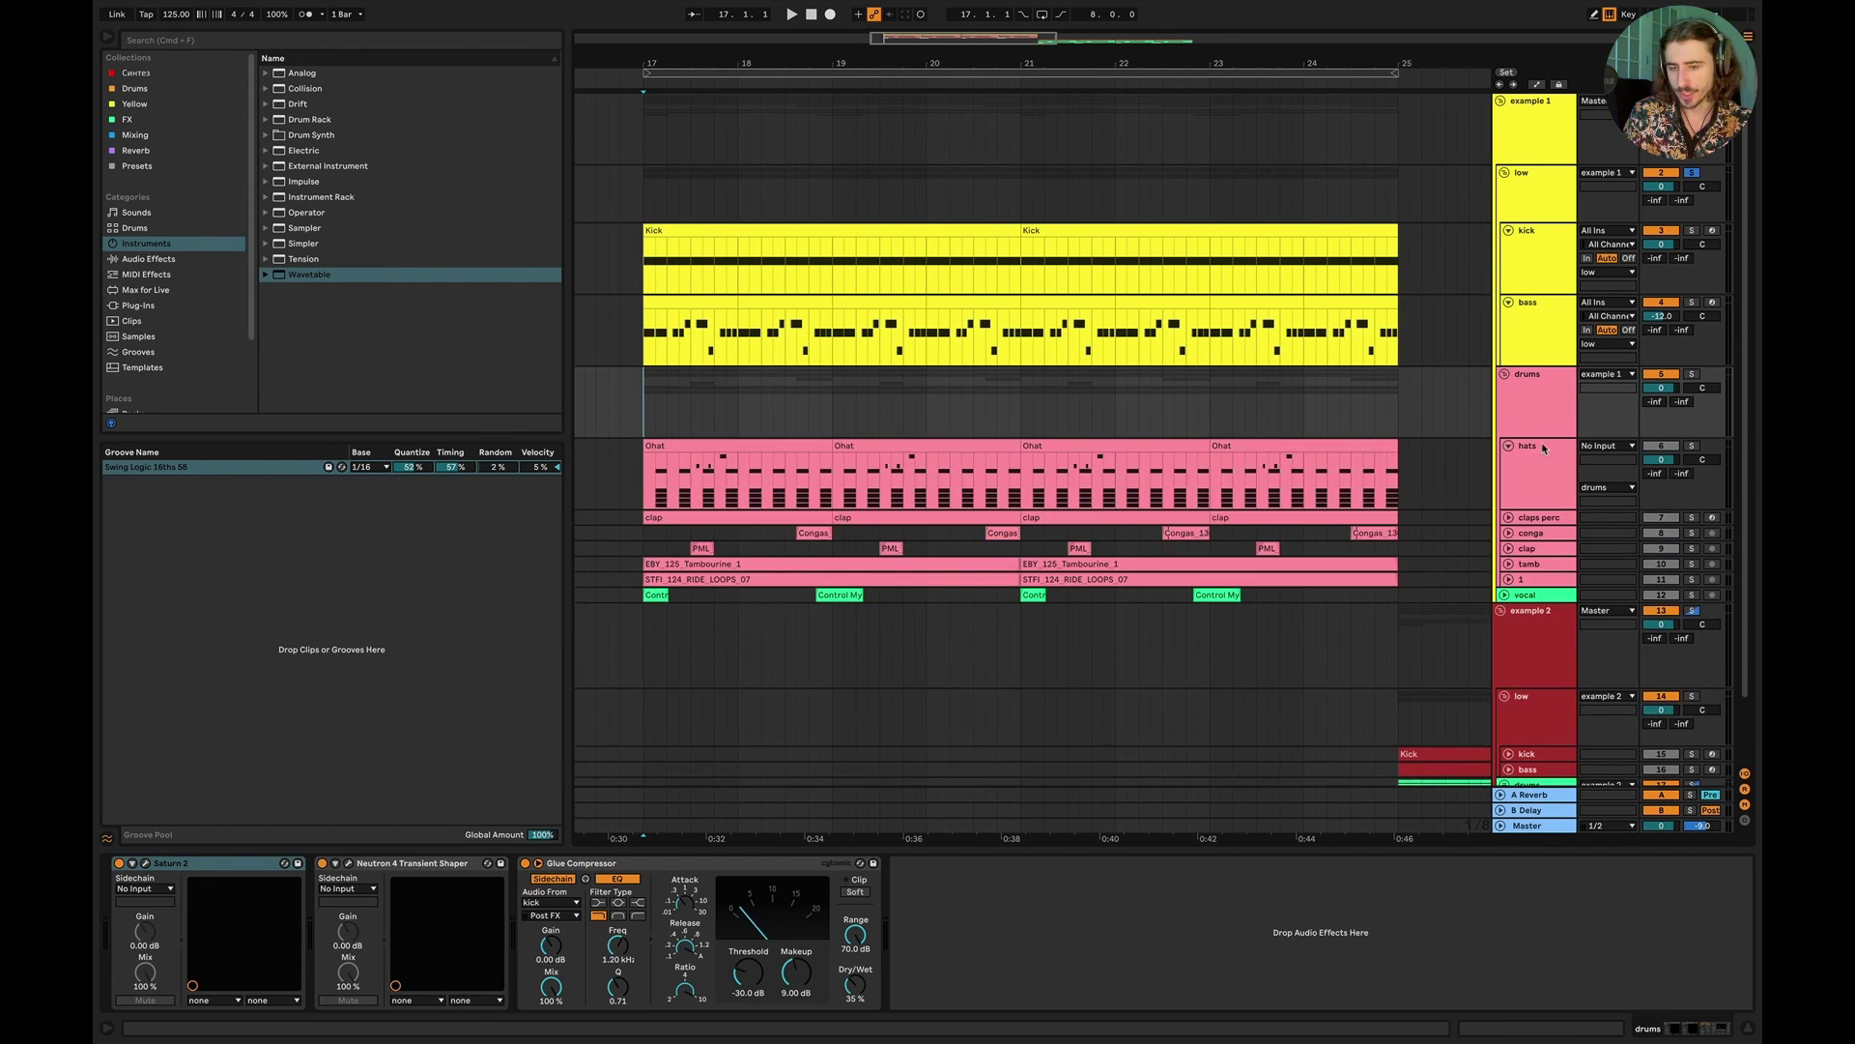
{"action": "left_click", "coordinate": [1692, 445]}
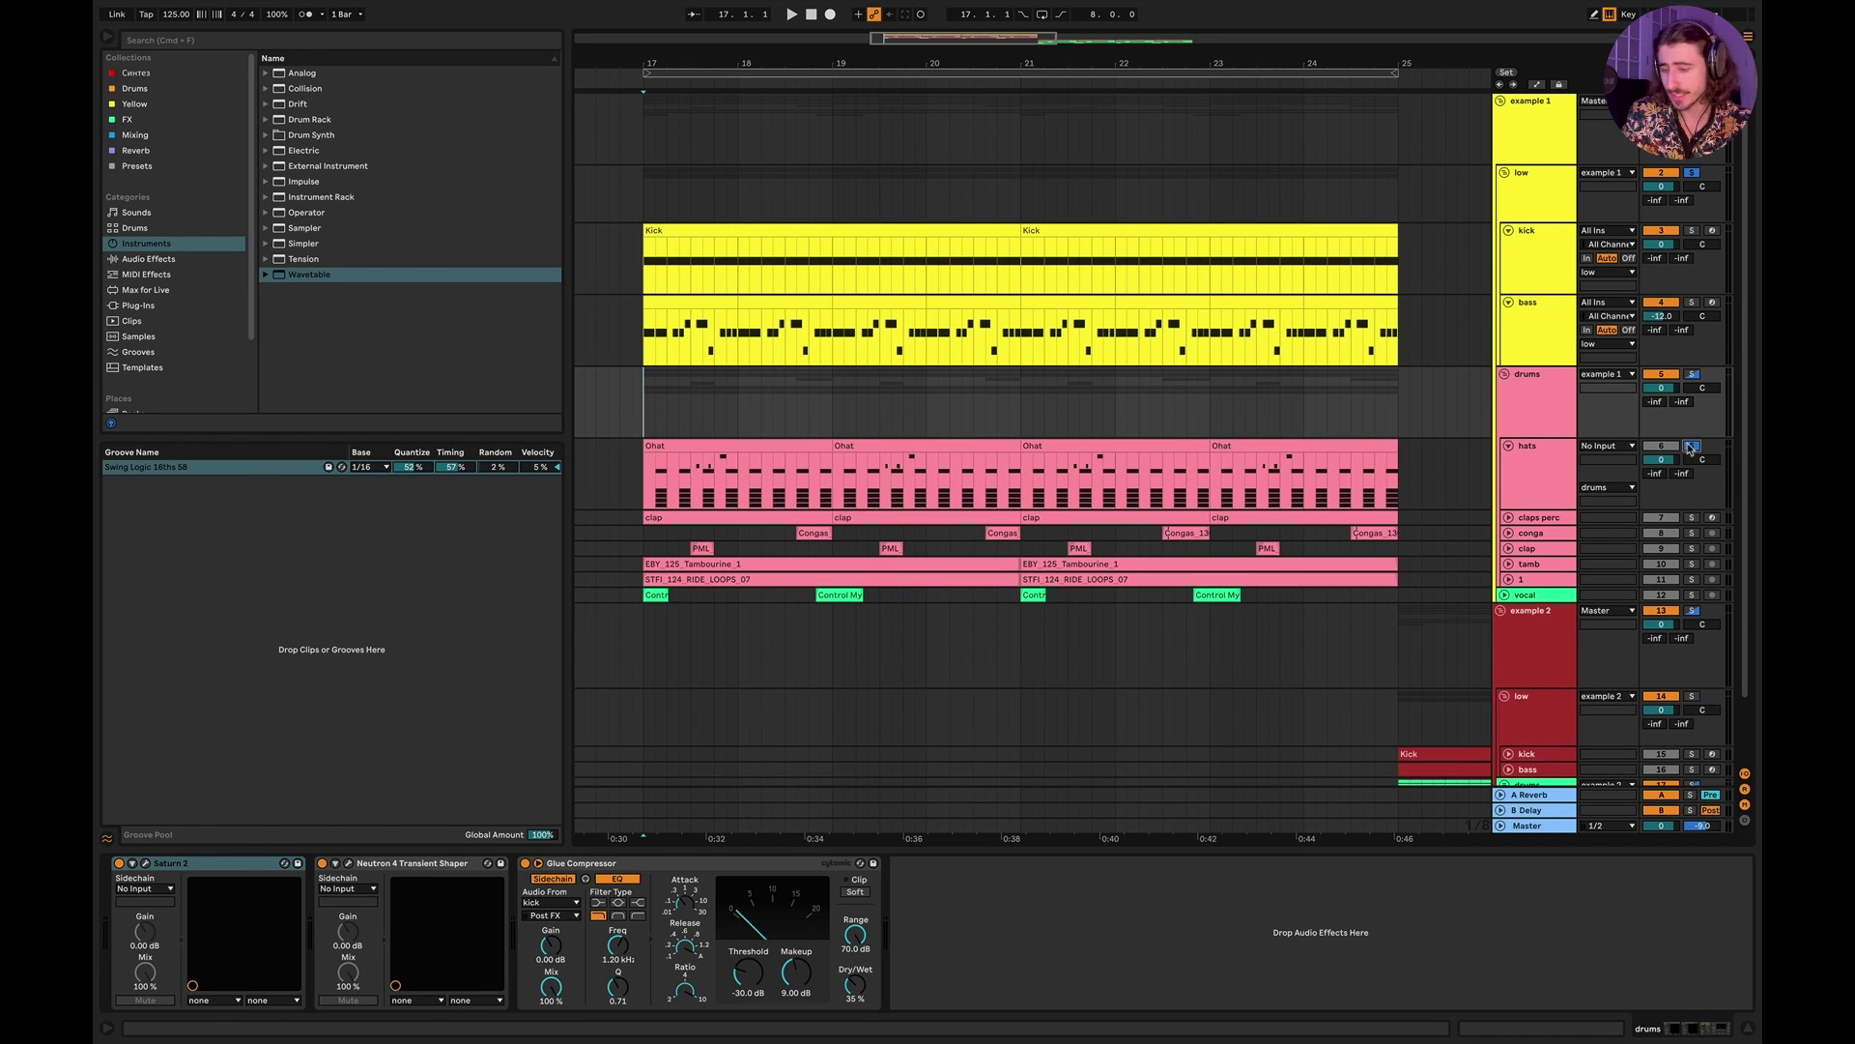
Step: Solo example 1's kick and bass together with the hats, and audition them from bar 17
{"action": "left_click", "coordinate": [646, 466]}
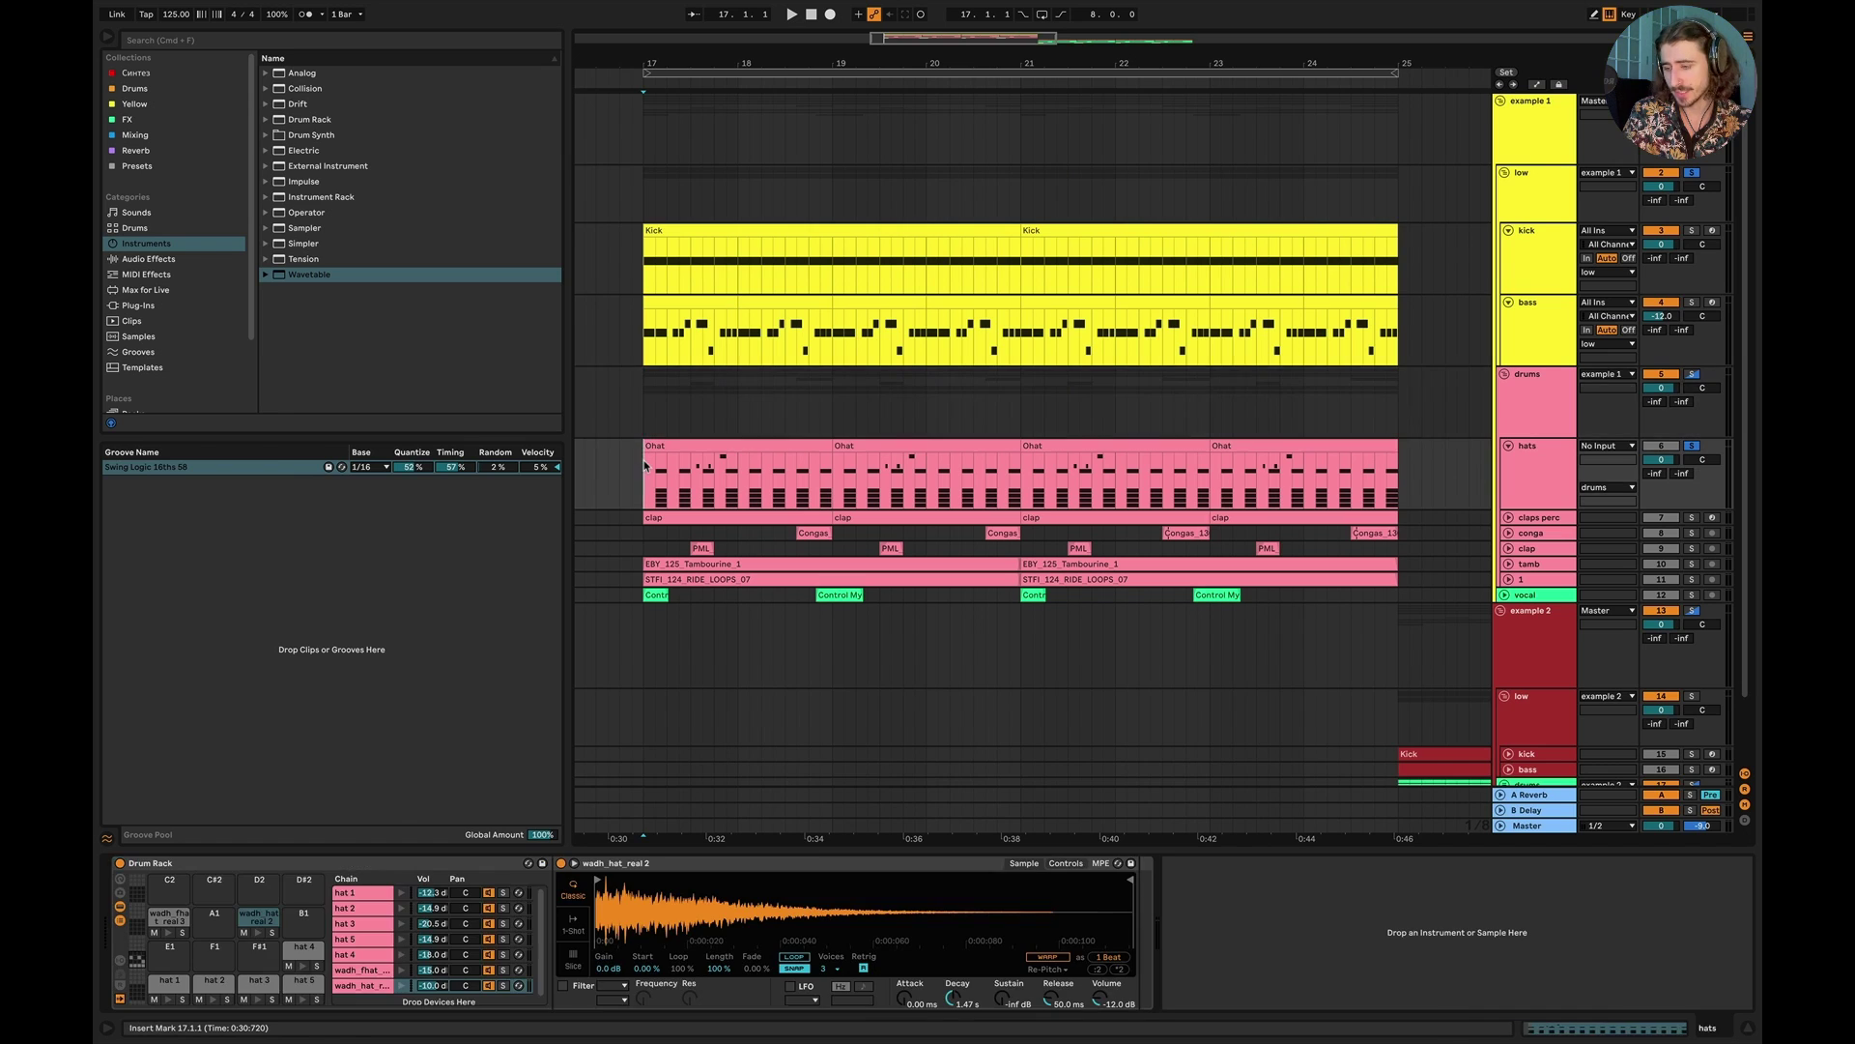
{"action": "left_click", "coordinate": [1694, 231]}
{"action": "left_click", "coordinate": [1694, 302]}
{"action": "key", "text": "space"}
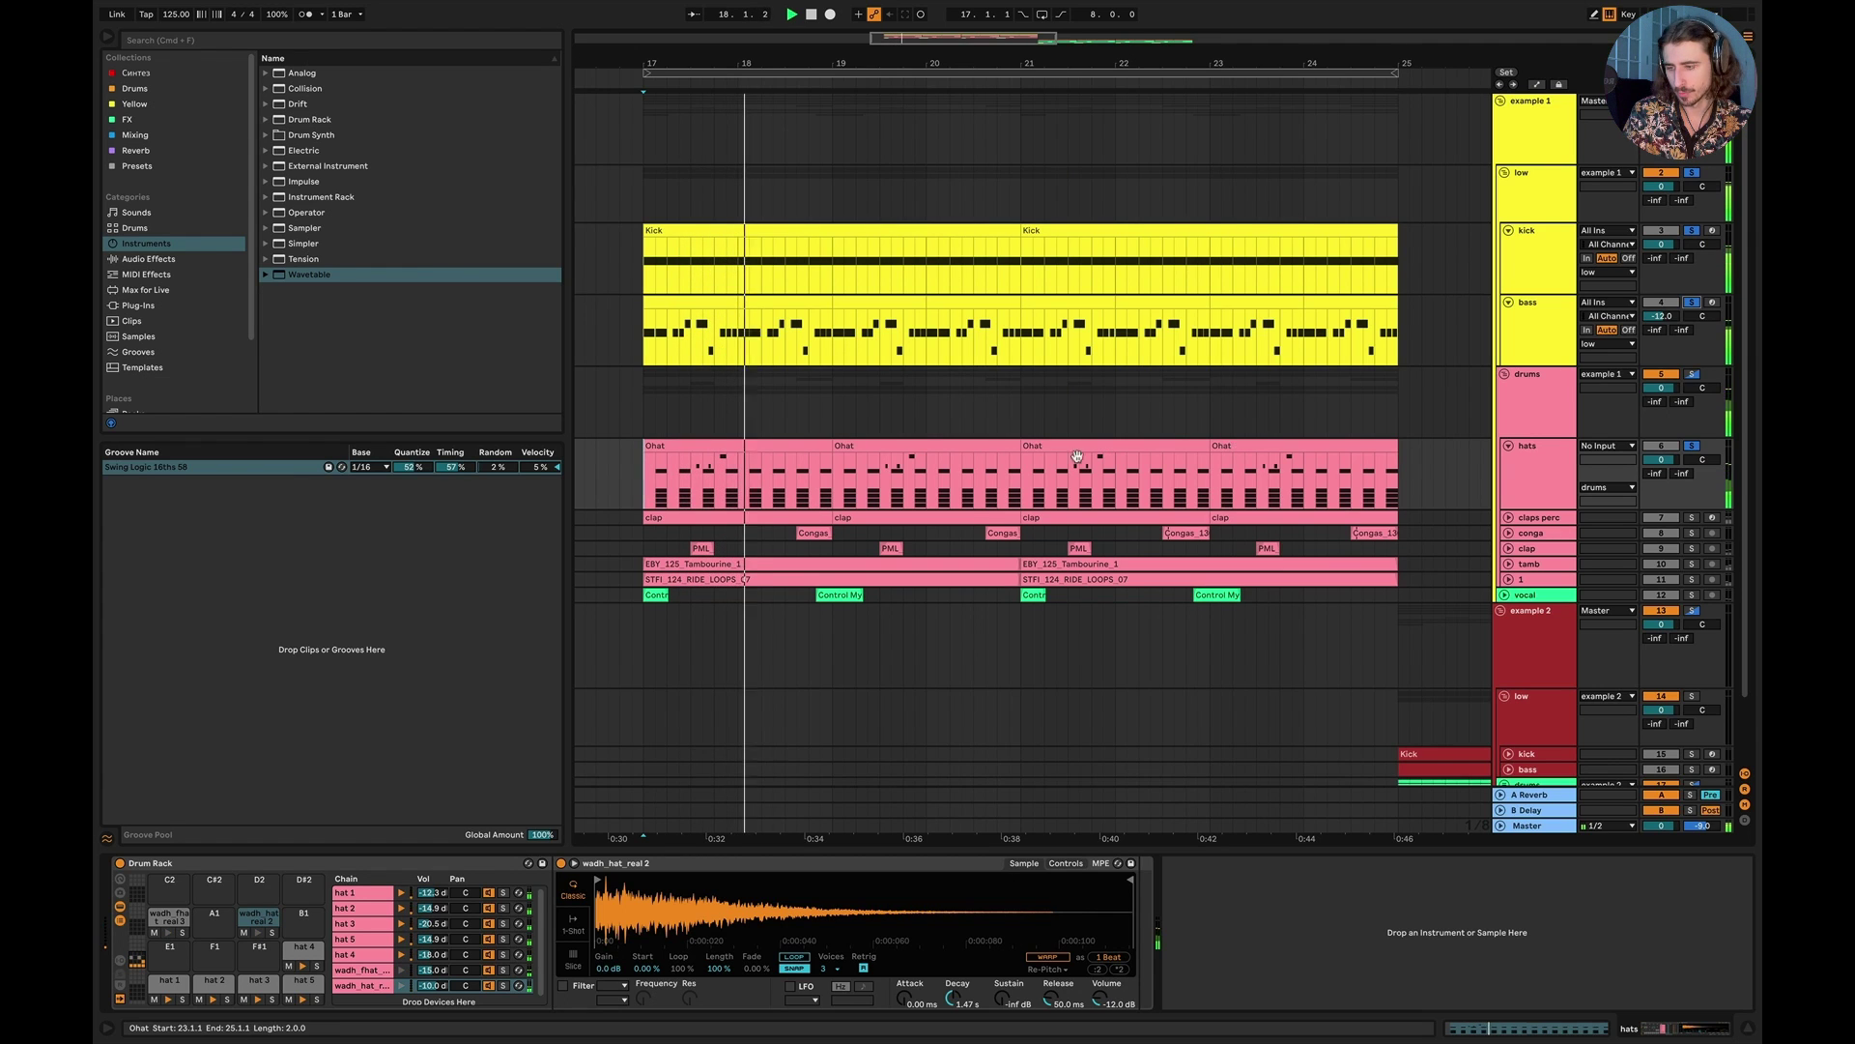
{"action": "key", "text": "space"}
Step: Add example 1's claps perc track to the solo and audition the groove from bar 17
{"action": "left_click", "coordinate": [1693, 519]}
{"action": "key", "text": "space"}
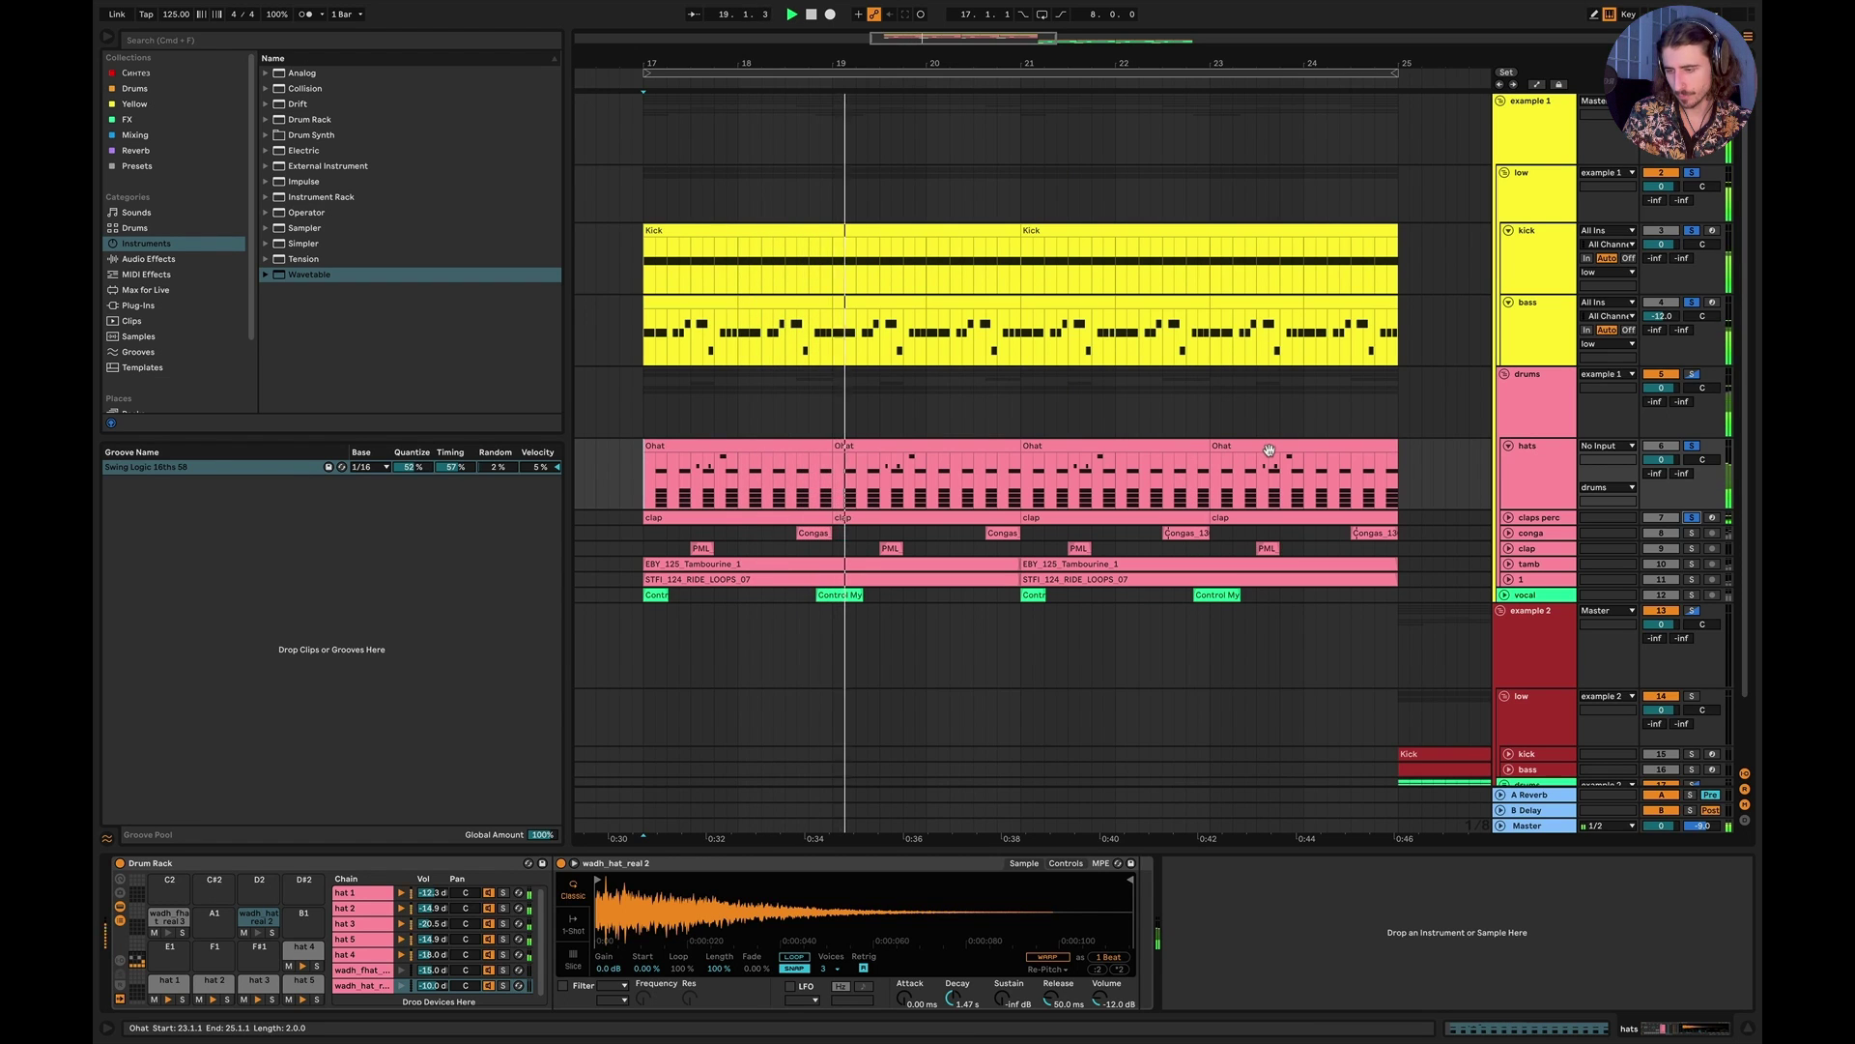
{"action": "key", "text": "space"}
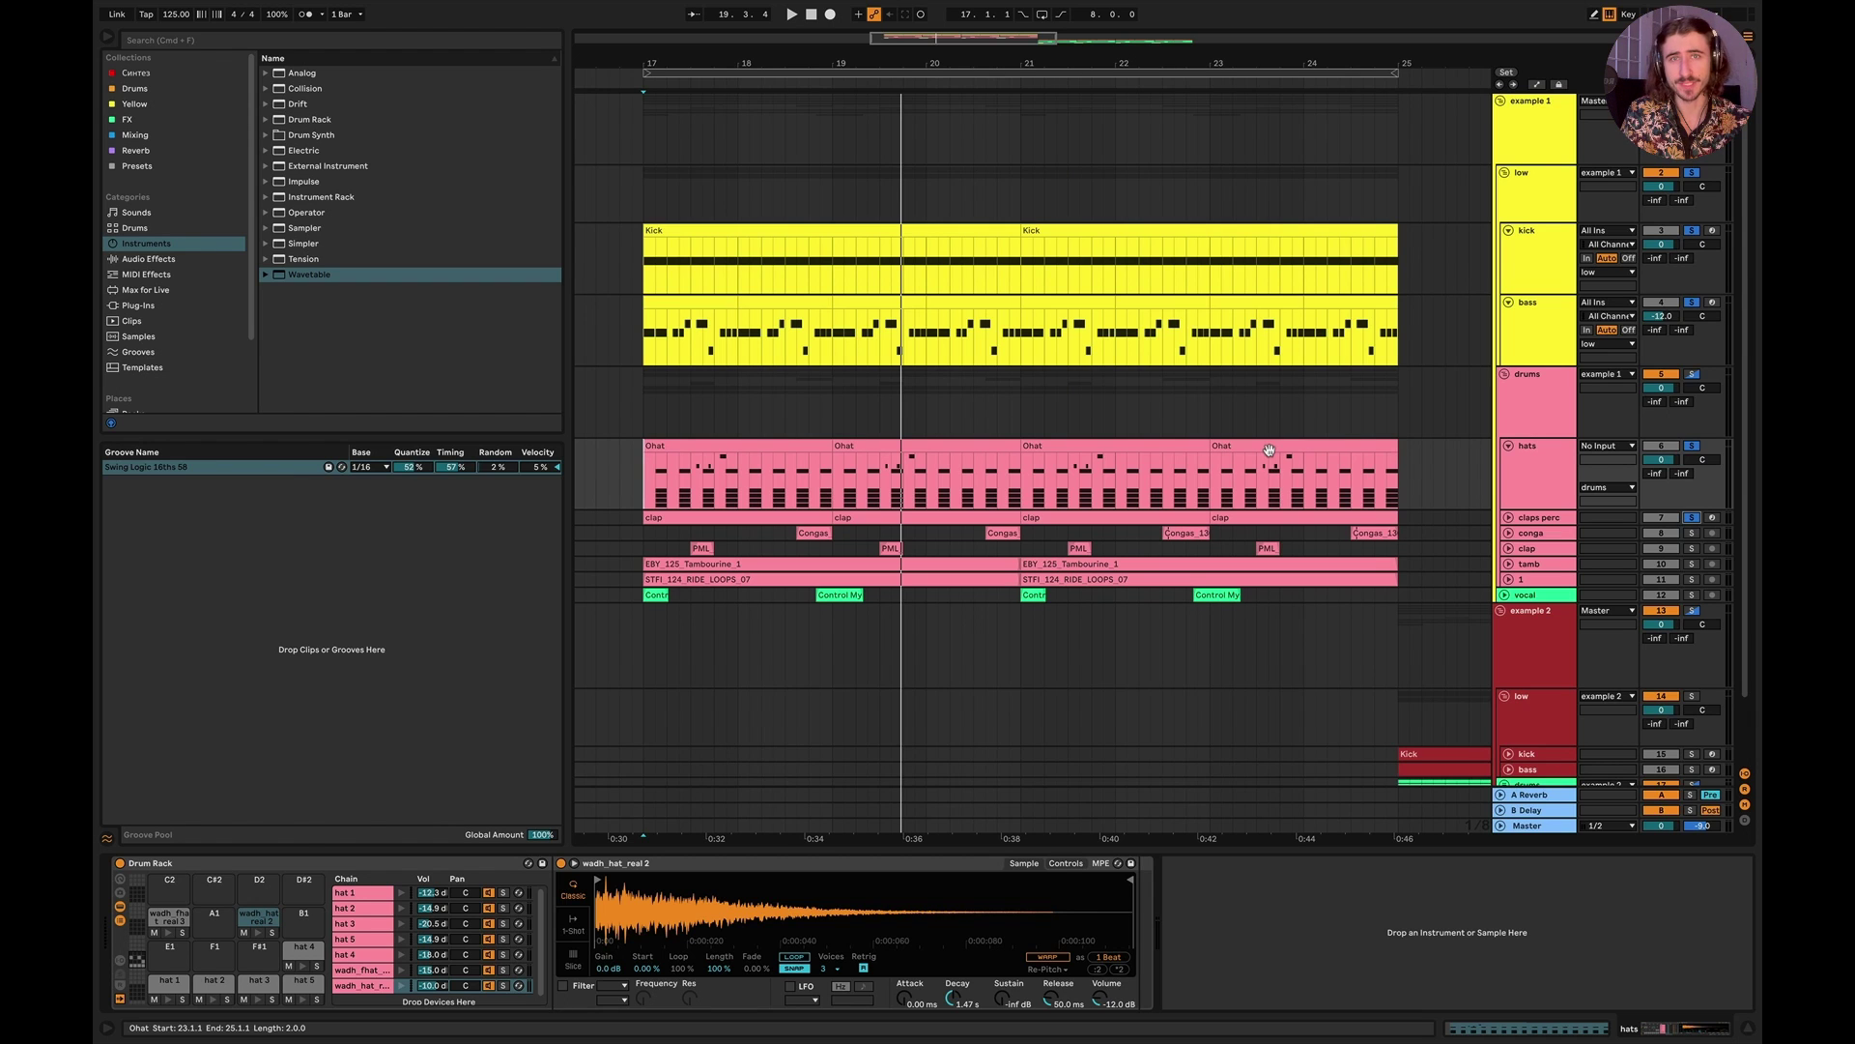
Step: Replay example 1's groove and select the chains from hat 2 to the last one in the hats Drum Rack
{"action": "key", "text": "space"}
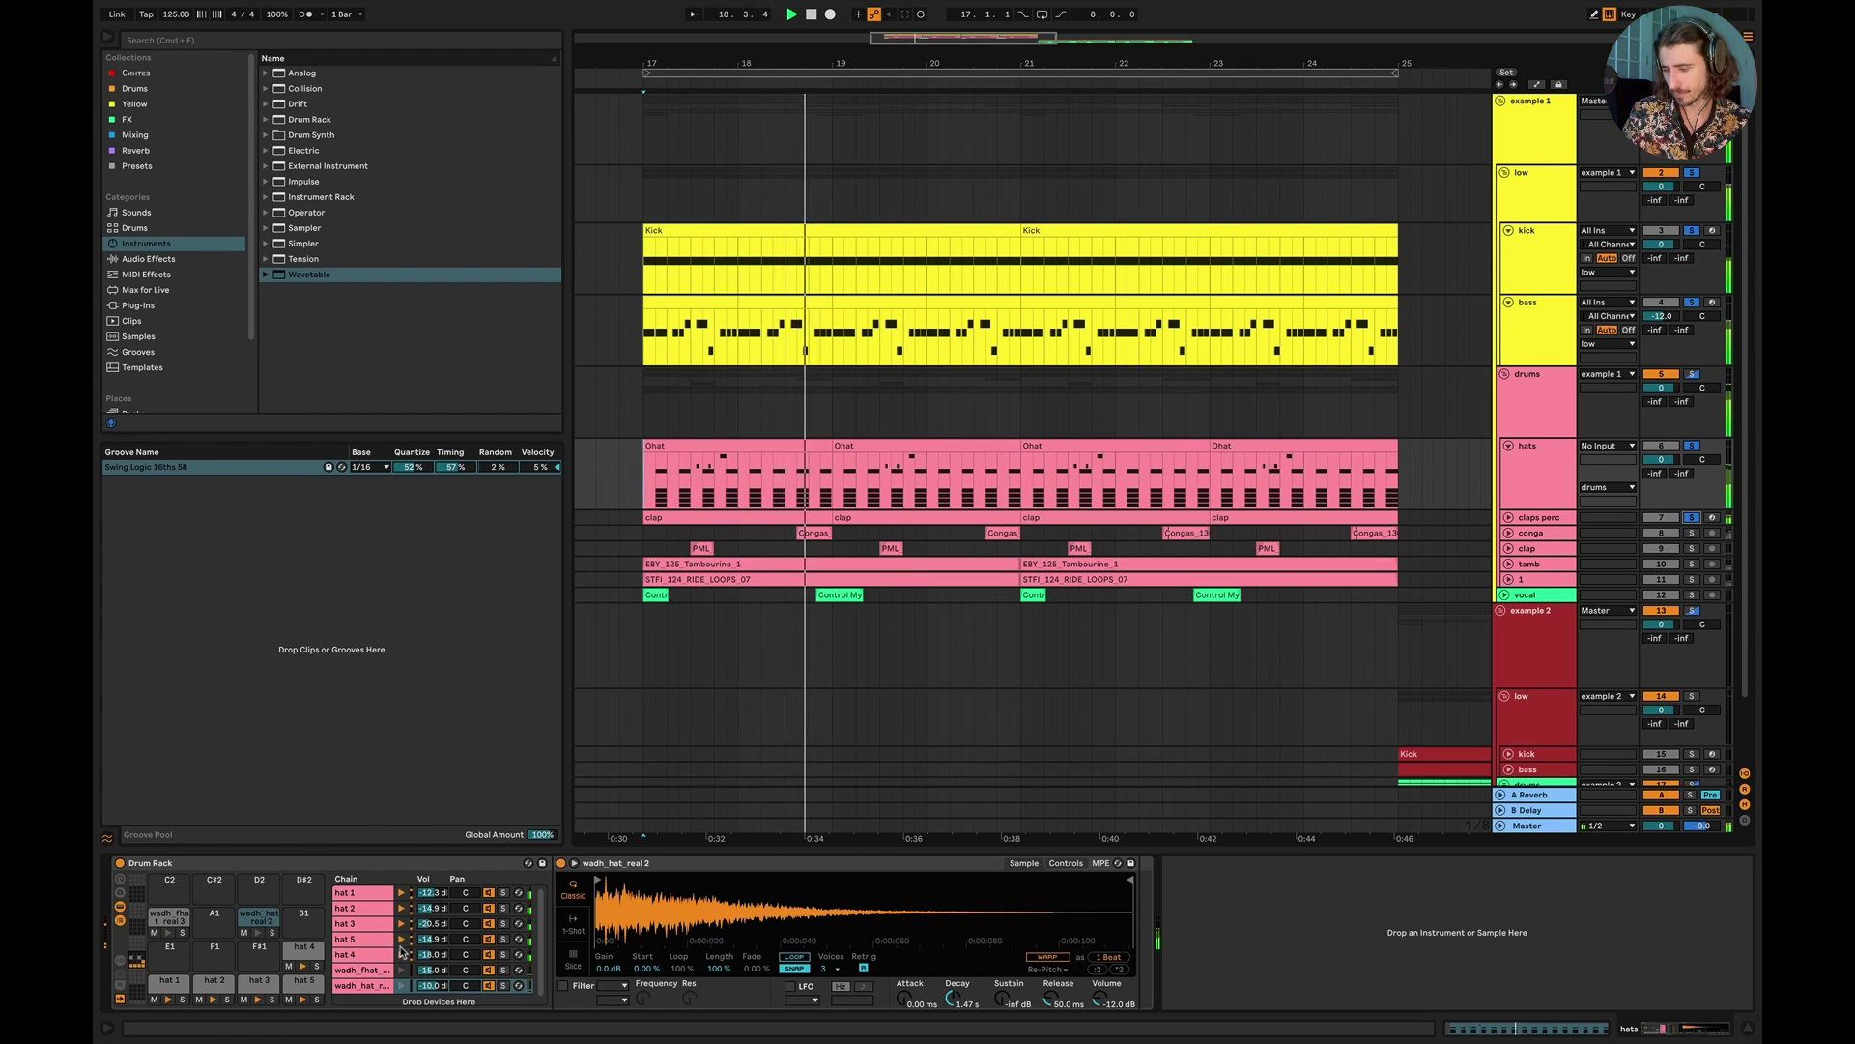
{"action": "left_click", "coordinate": [351, 910]}
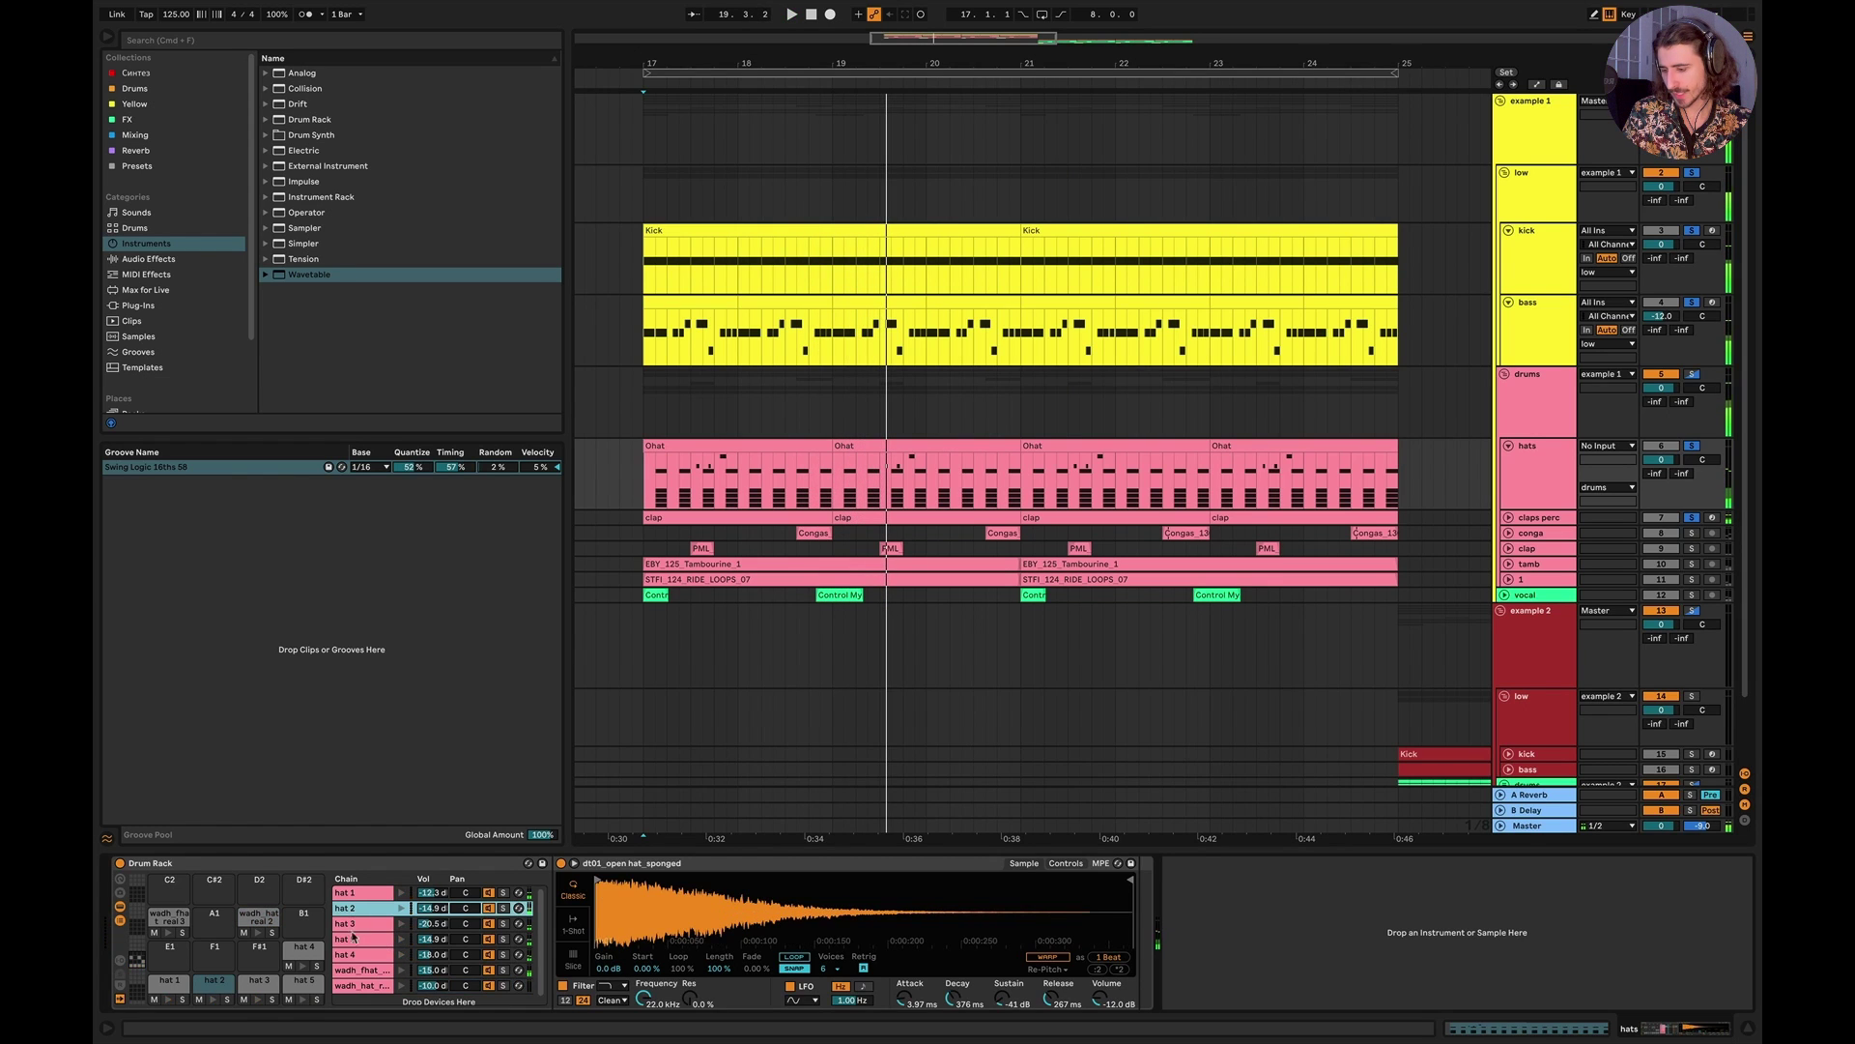
{"action": "left_click", "coordinate": [367, 986], "text": "shift"}
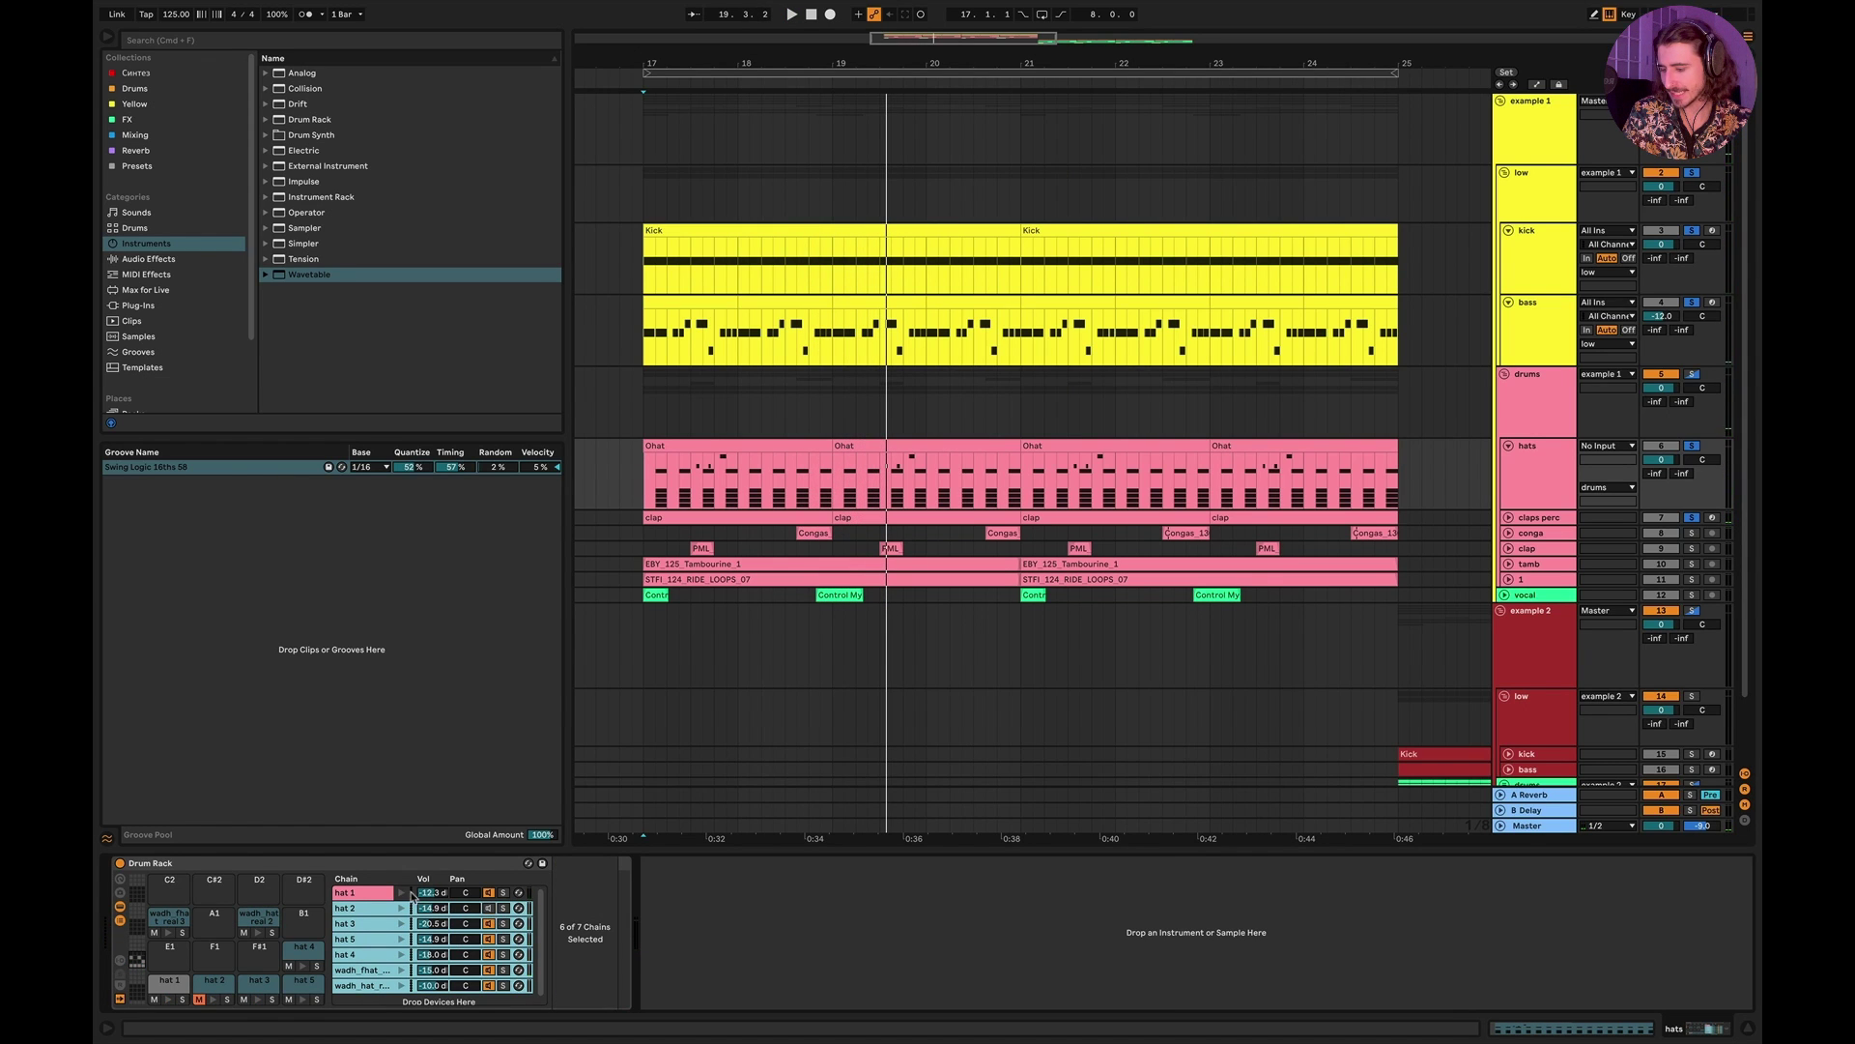
Step: Collapse the example 1 group, solo example 2's low group and play it from bar 25
{"action": "scroll", "coordinate": [1076, 308], "scroll_direction": "right", "scroll_amount": 5}
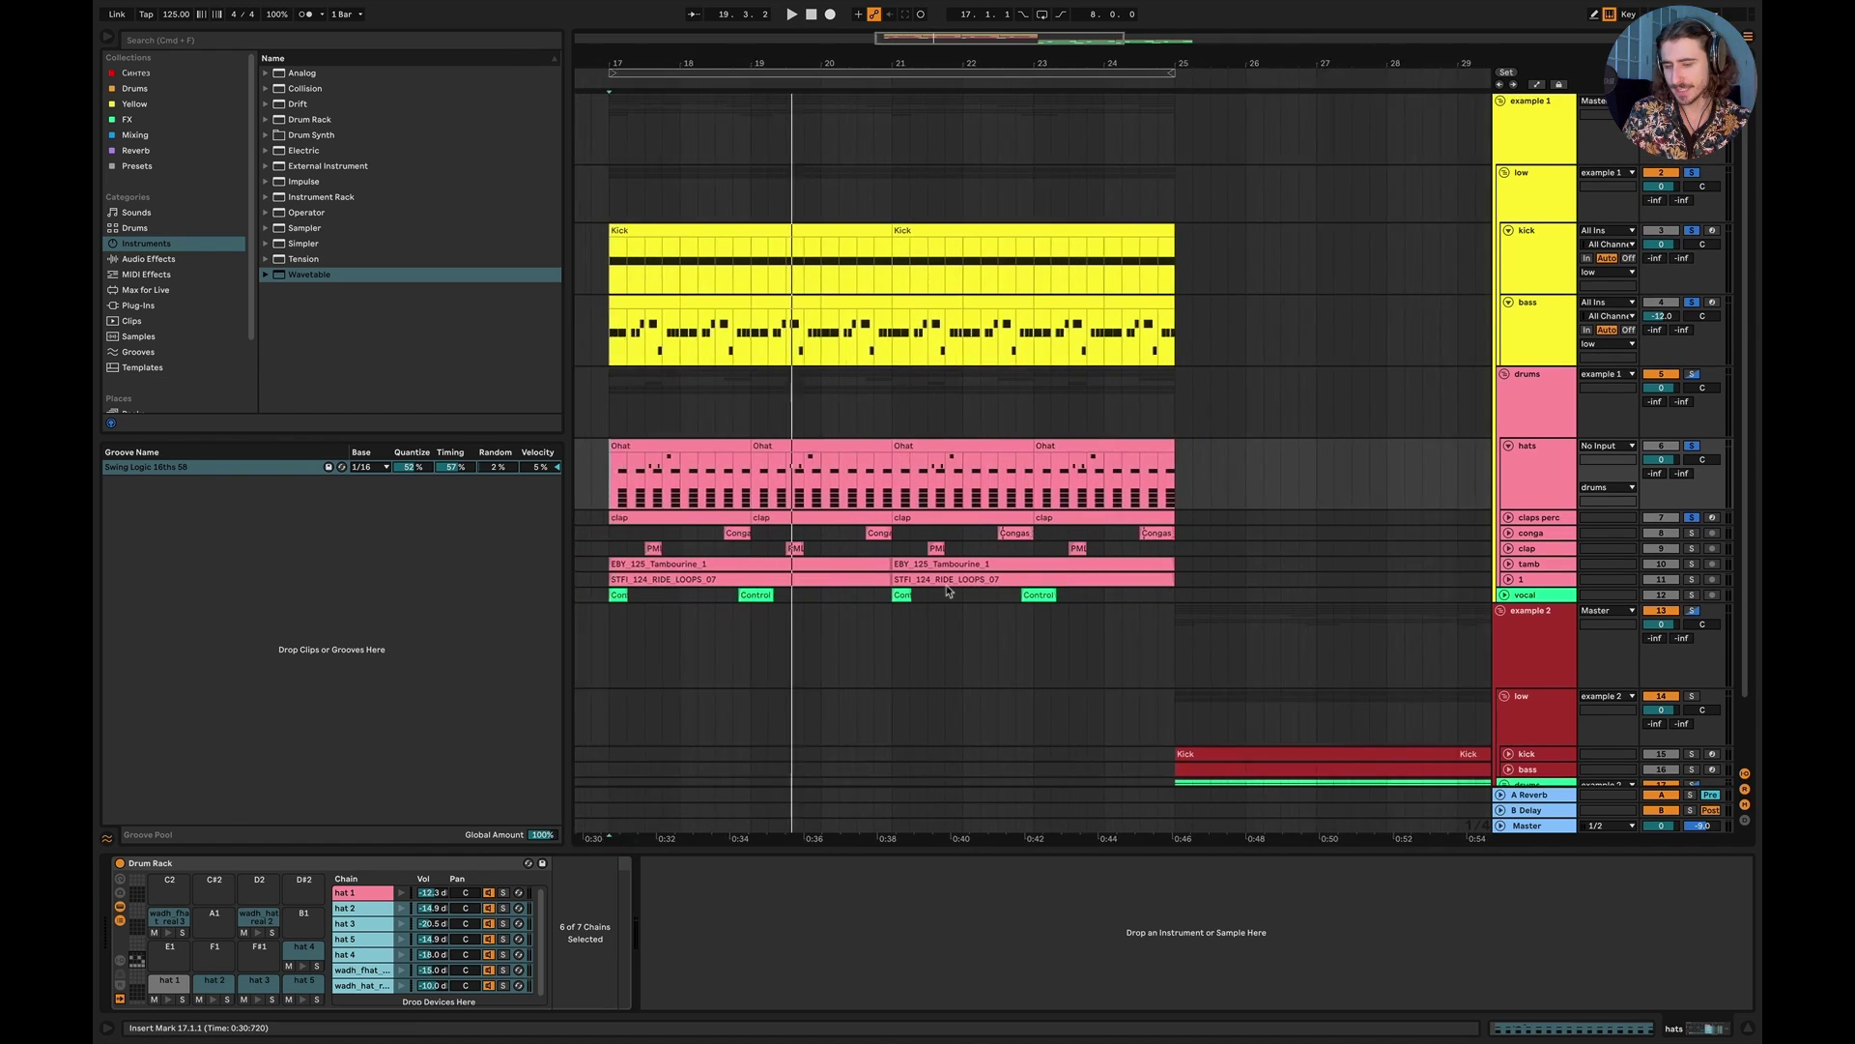
{"action": "scroll", "coordinate": [1256, 579], "scroll_direction": "down", "scroll_amount": 3}
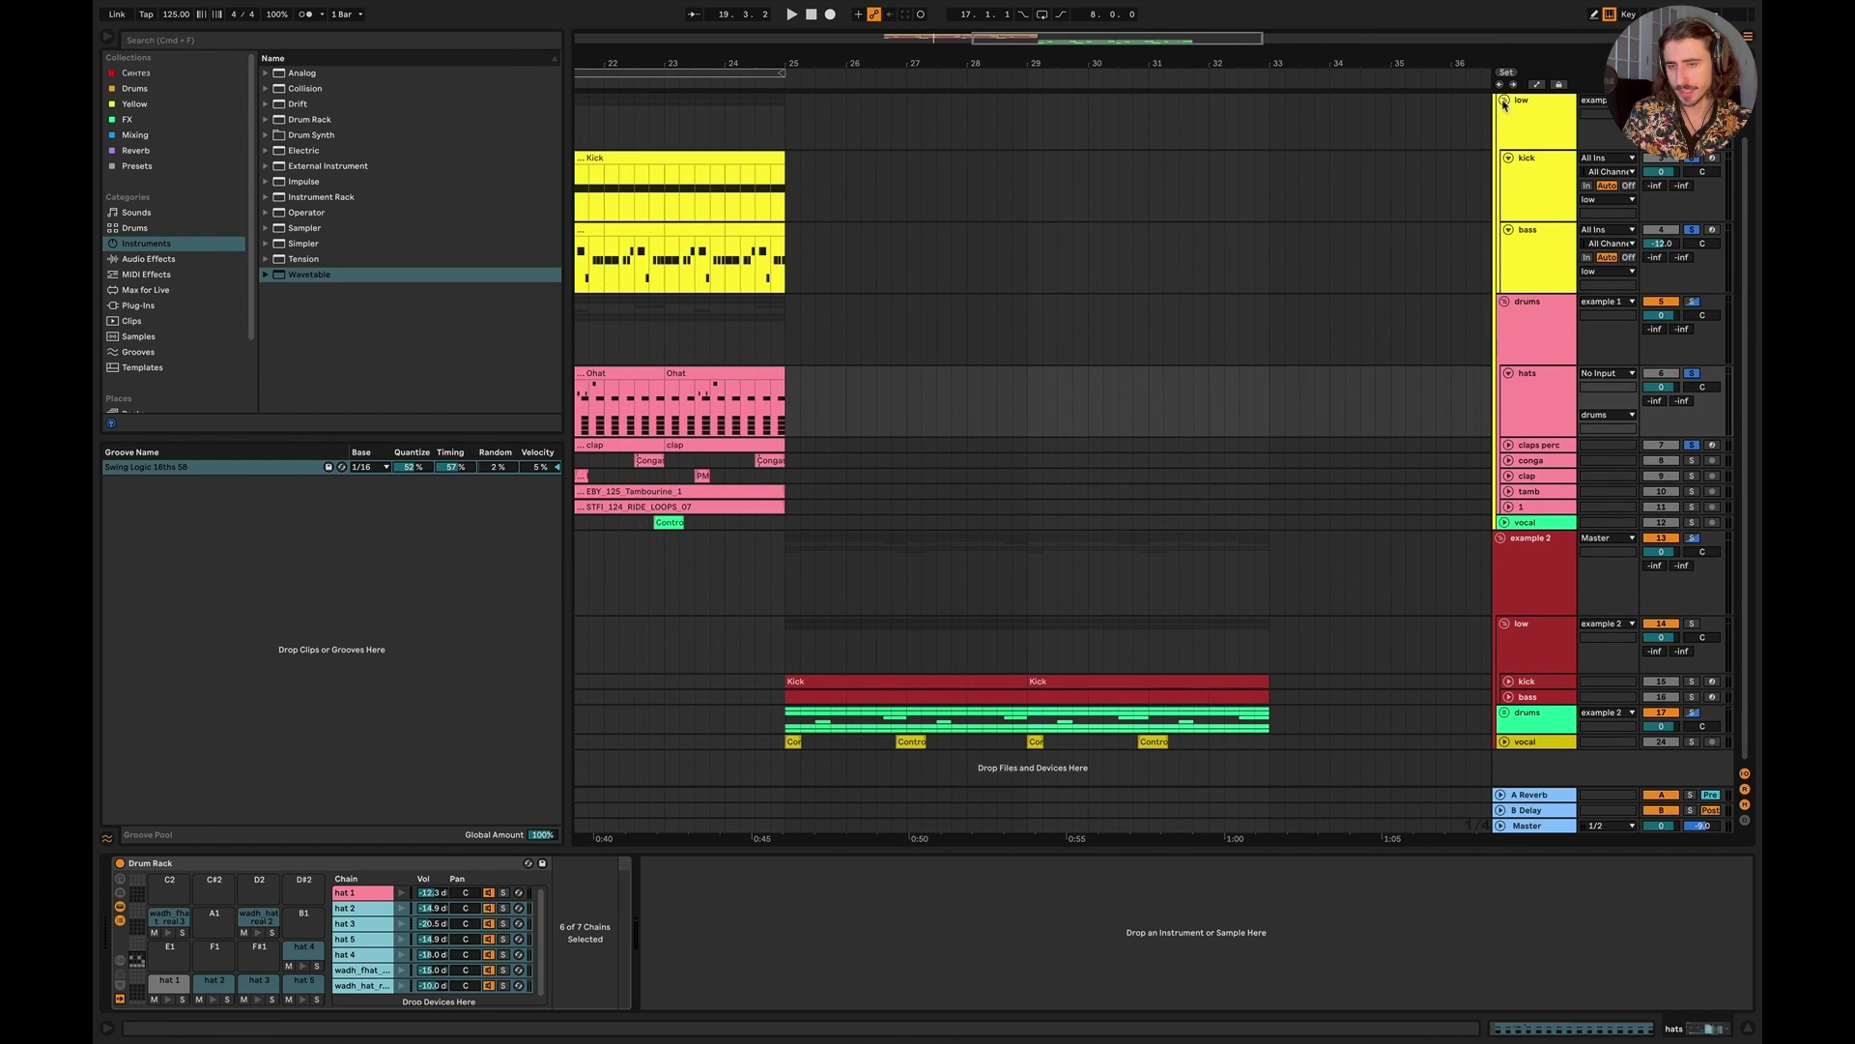
{"action": "left_click", "coordinate": [1504, 101]}
{"action": "left_click", "coordinate": [786, 229]}
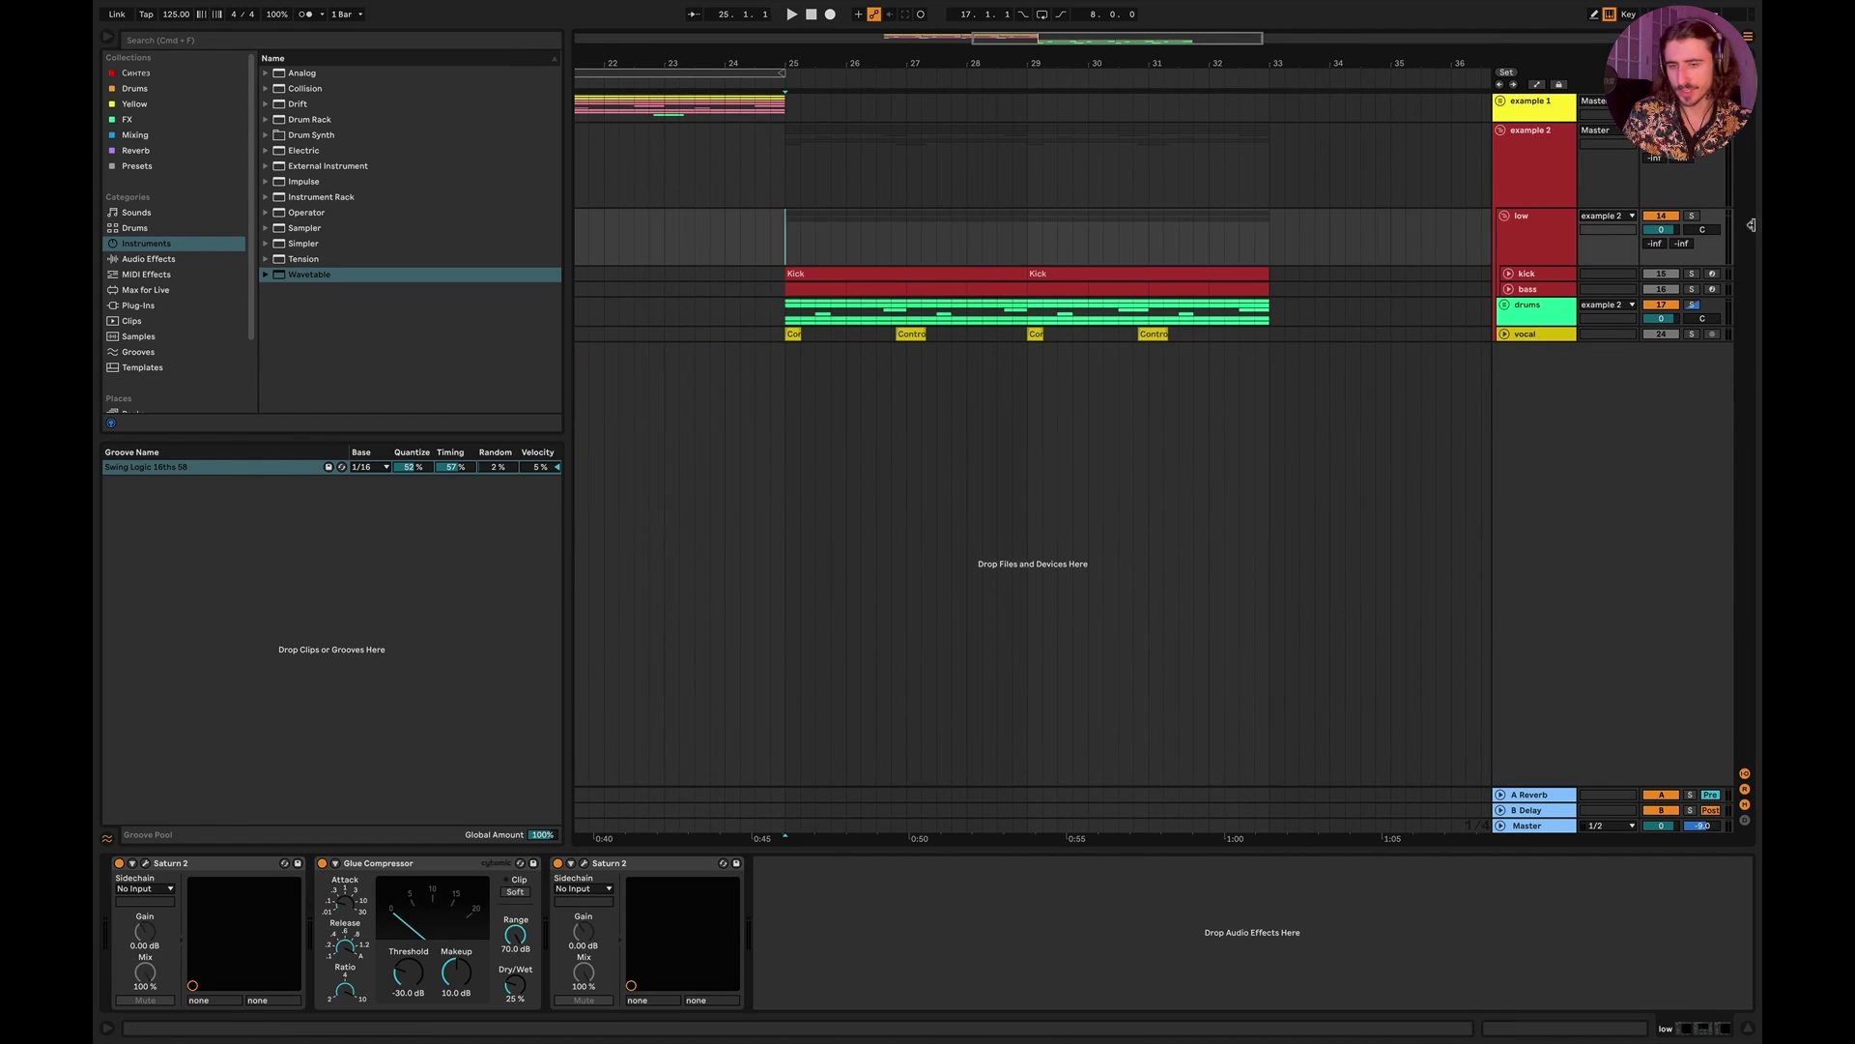
{"action": "left_click", "coordinate": [1693, 215]}
{"action": "key", "text": "space"}
Step: Expand example 2's drums group and hats track, solo the hats, and audition them with the low group from bar 25
{"action": "left_click", "coordinate": [1505, 304]}
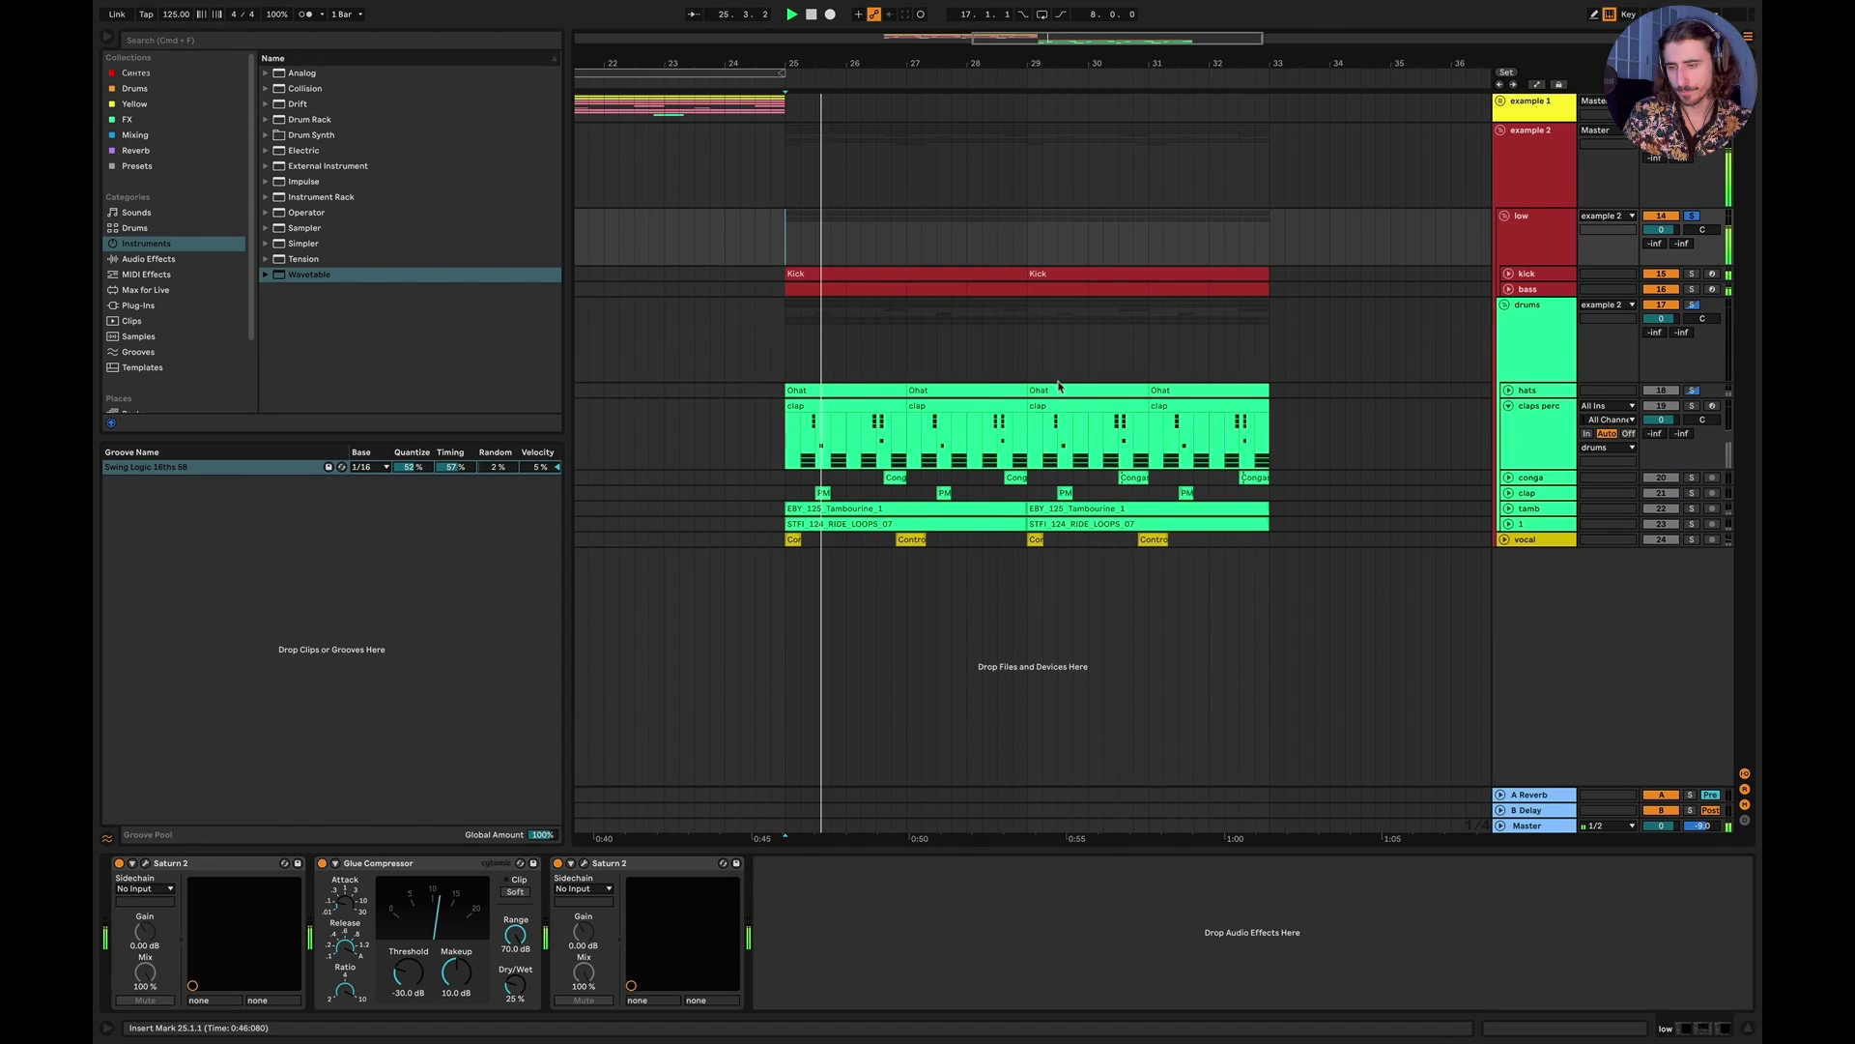
{"action": "scroll", "coordinate": [988, 387], "scroll_direction": "up", "scroll_amount": 3}
{"action": "scroll", "coordinate": [988, 387], "scroll_direction": "left", "scroll_amount": 2}
{"action": "left_click", "coordinate": [1508, 389]}
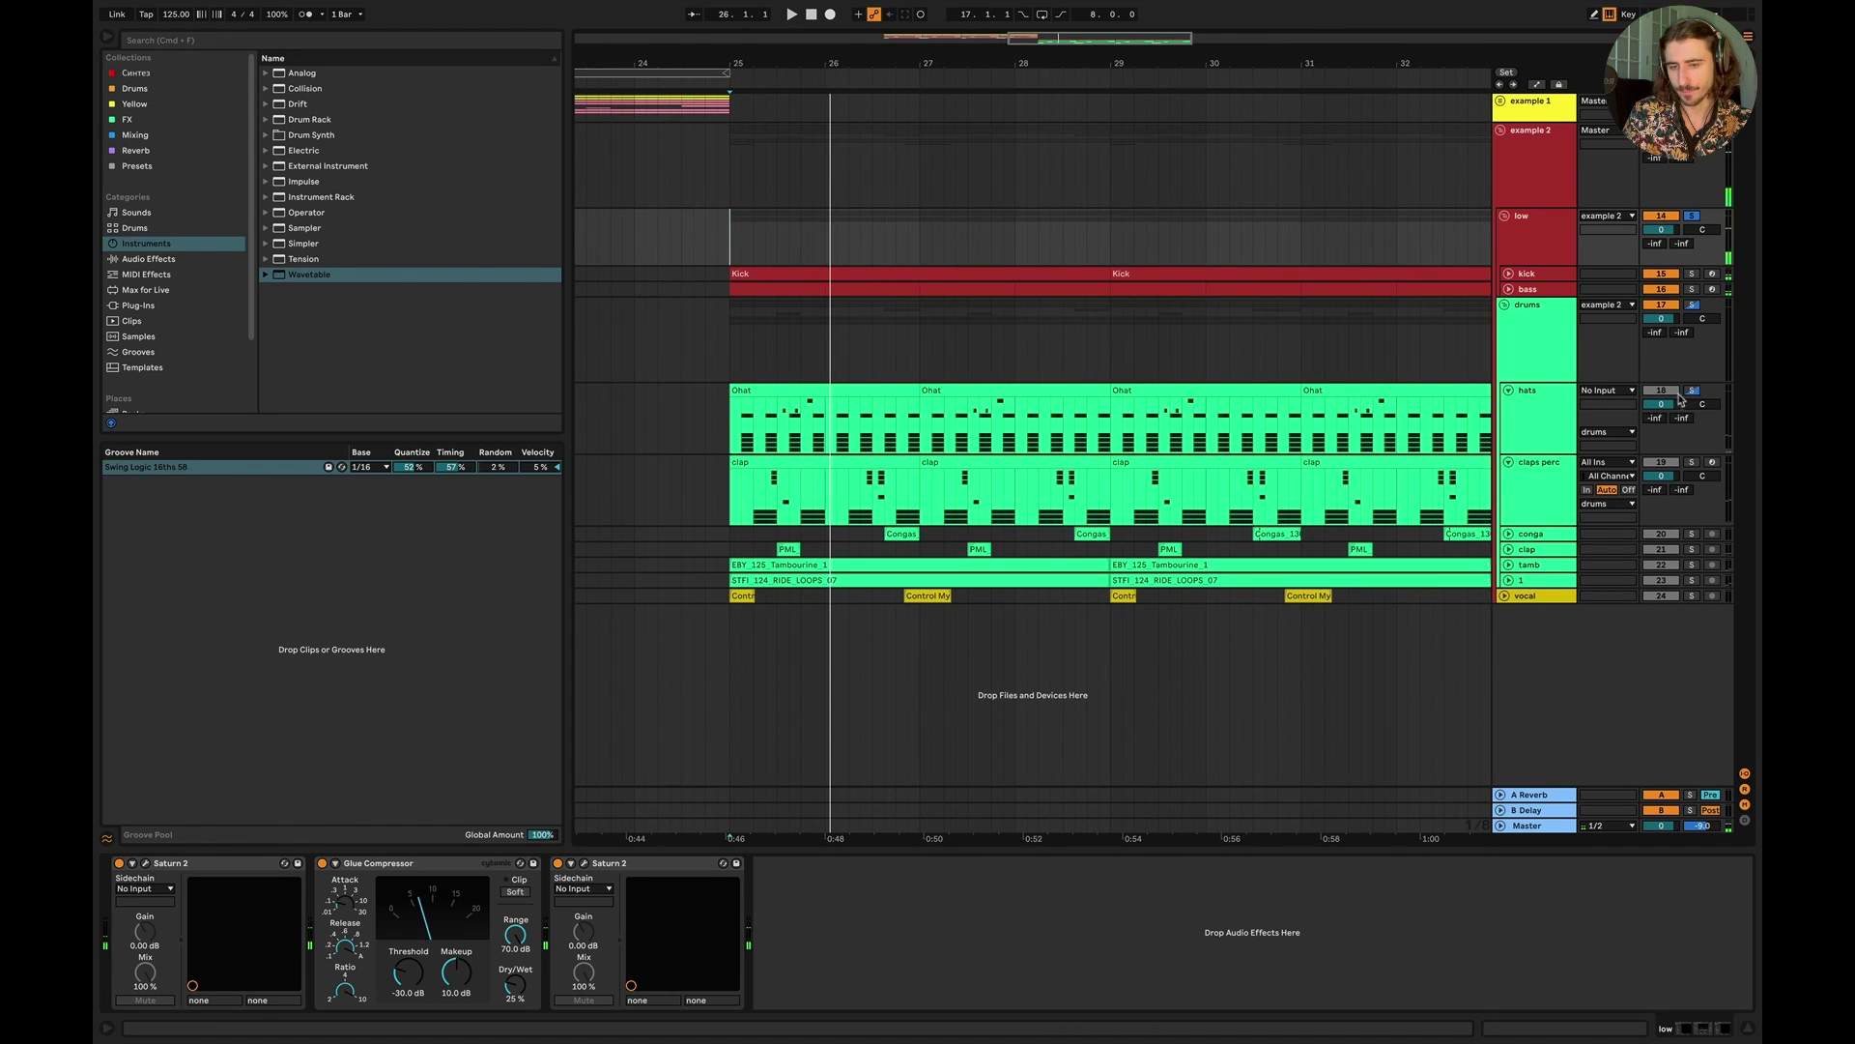
{"action": "left_click", "coordinate": [728, 348]}
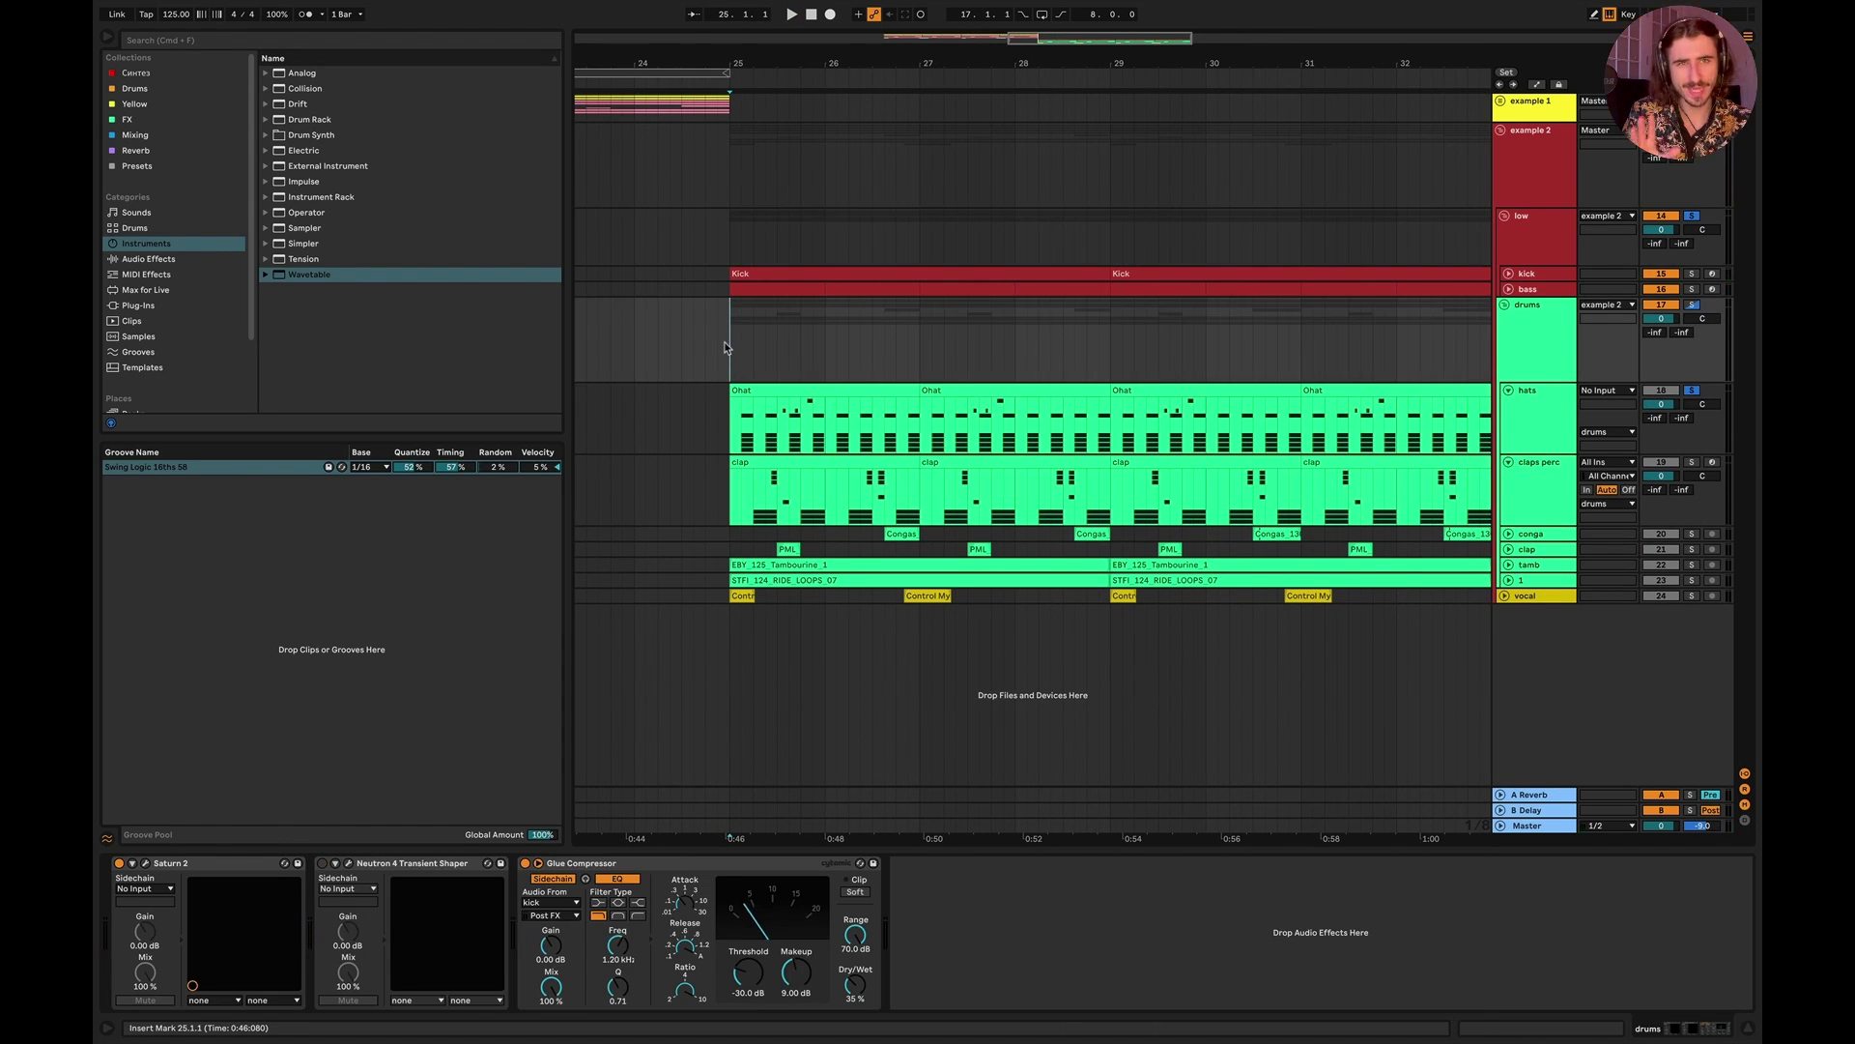
{"action": "key", "text": "space"}
{"action": "scroll", "coordinate": [841, 387], "scroll_direction": "right", "scroll_amount": 3}
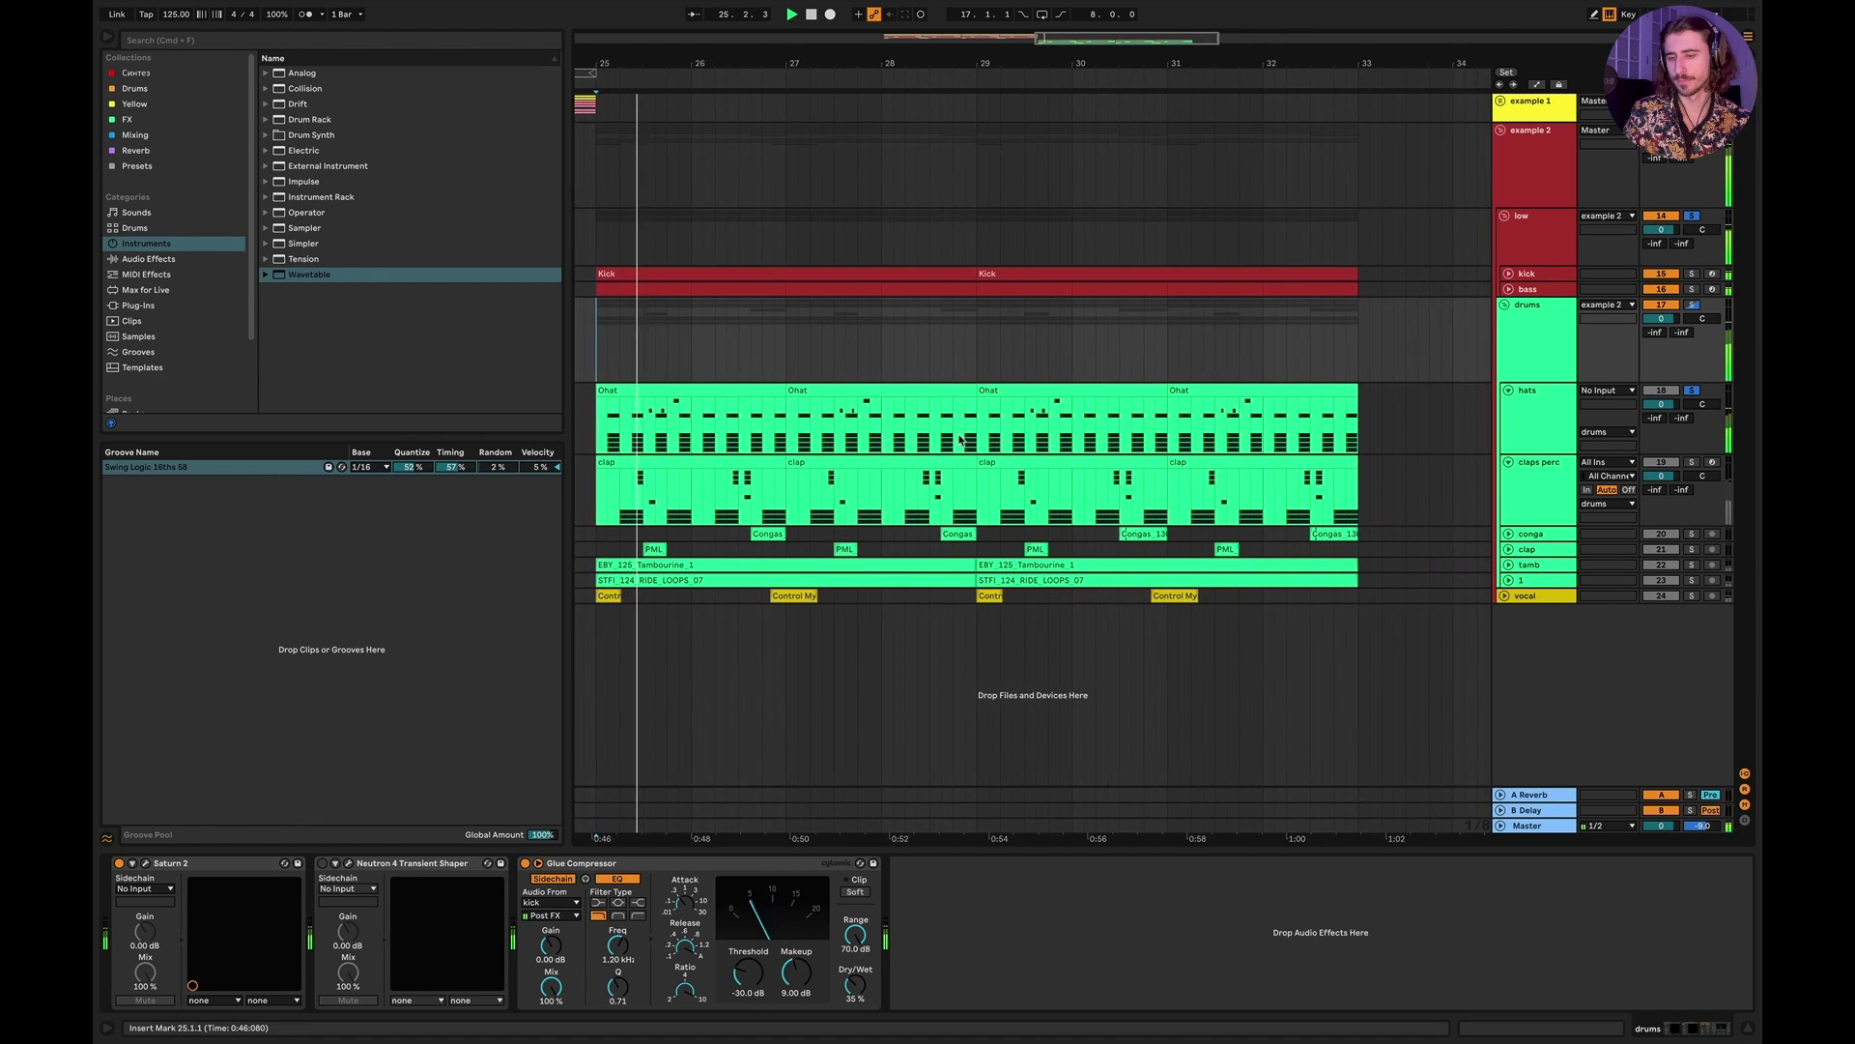
{"action": "scroll", "coordinate": [927, 425], "scroll_direction": "left", "scroll_amount": 2}
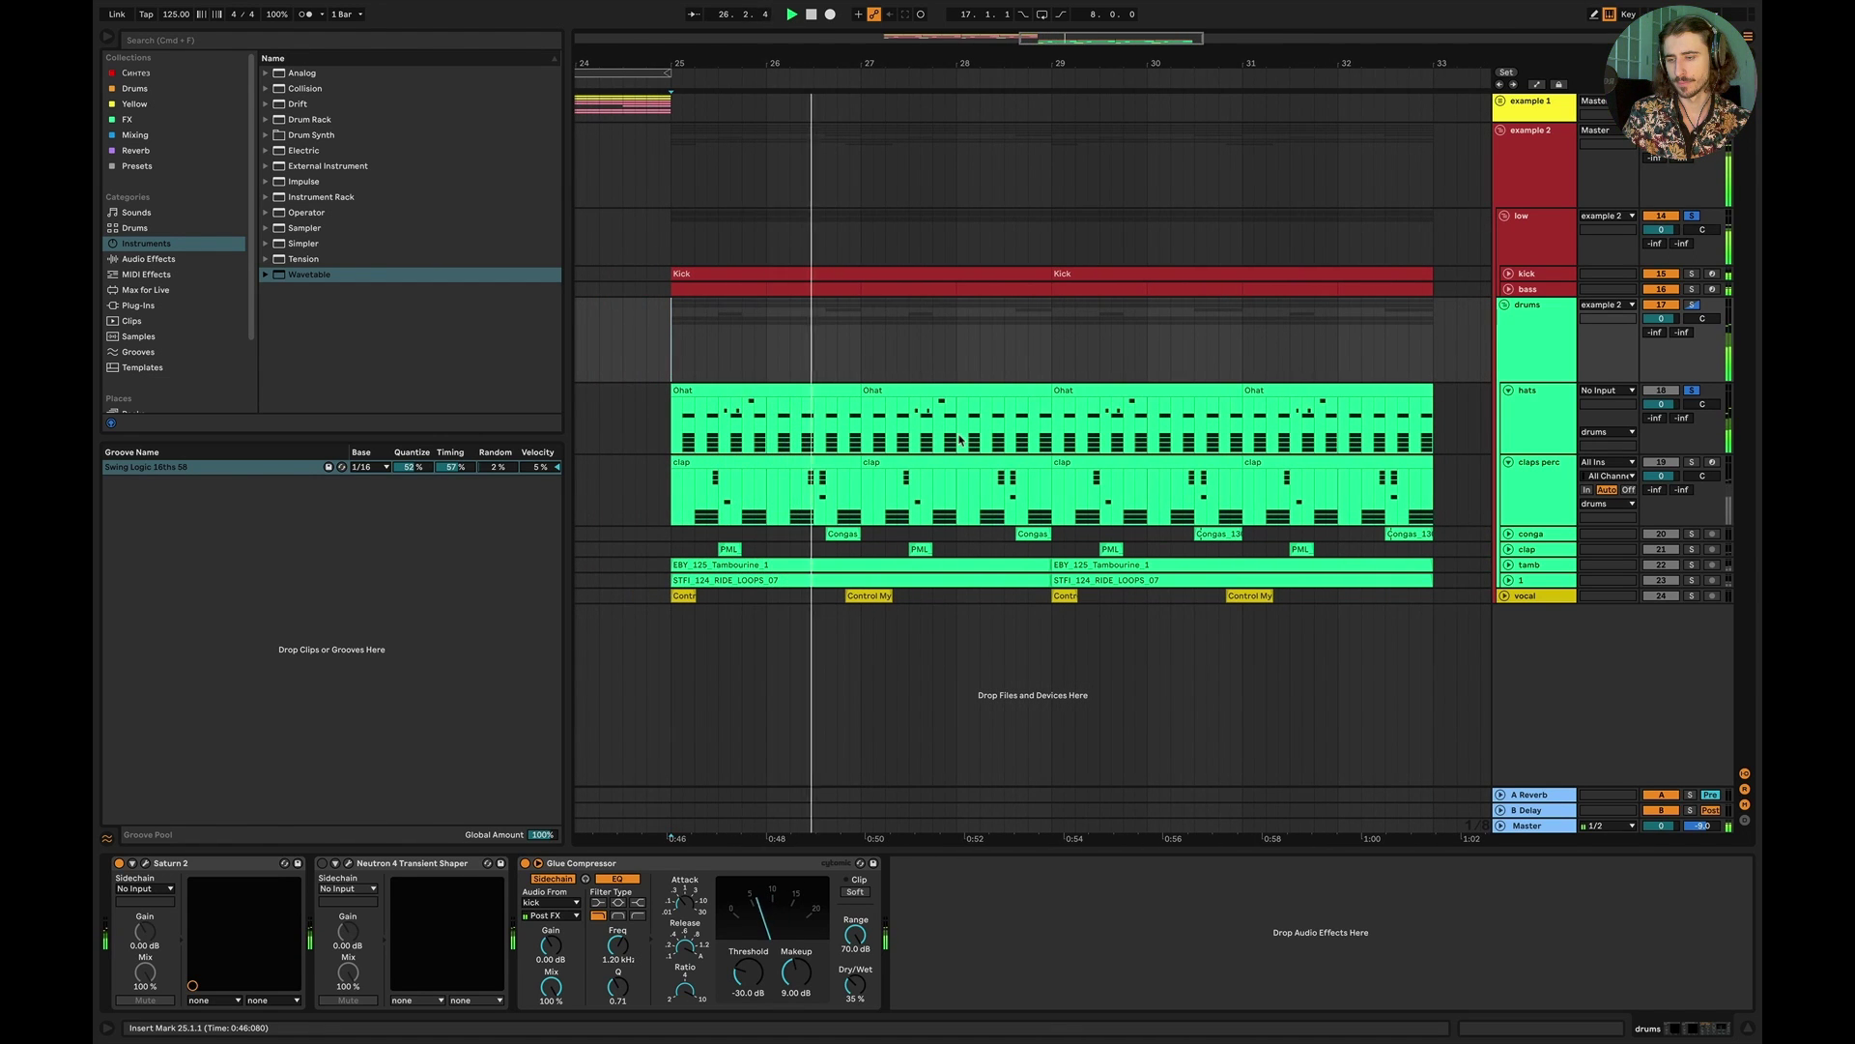
Step: Switch to Keynote, show the slide about the bad groove, and point out the first hat and kick shapes
{"action": "key", "text": "super+Tab"}
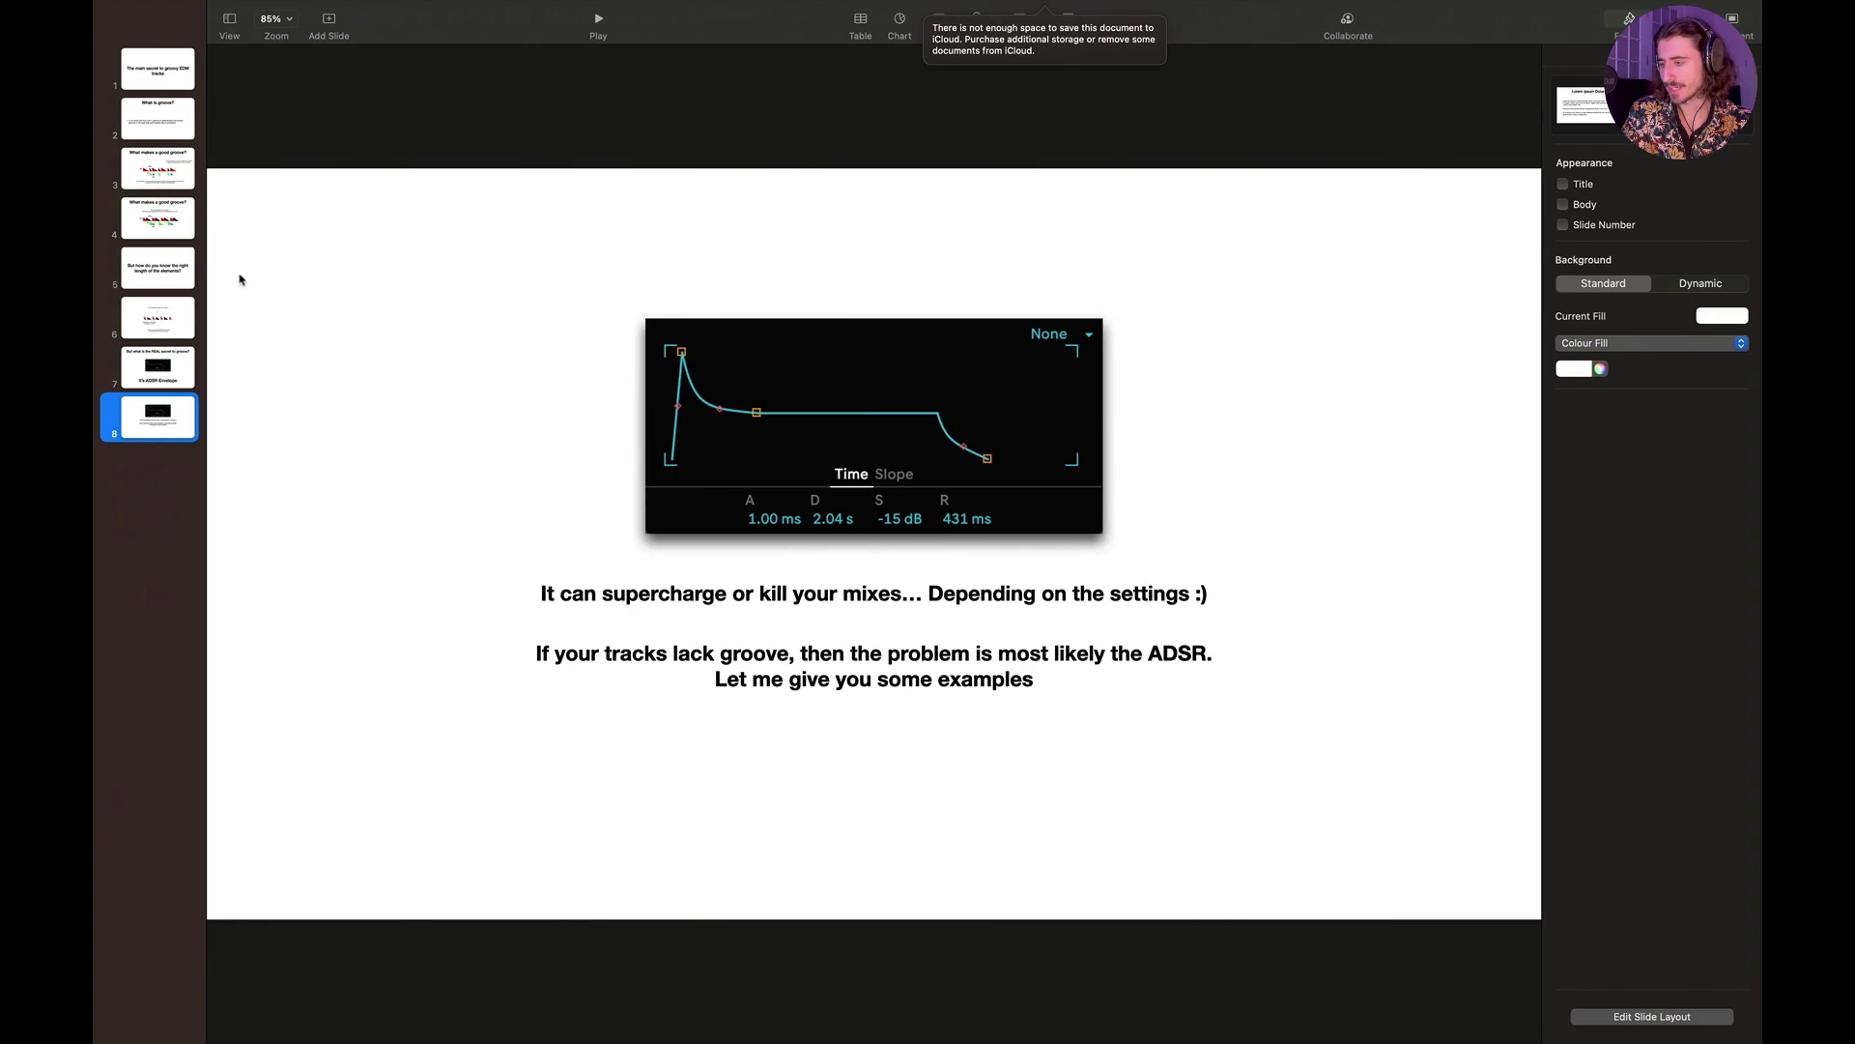
{"action": "left_click", "coordinate": [155, 329]}
{"action": "left_click", "coordinate": [164, 217]}
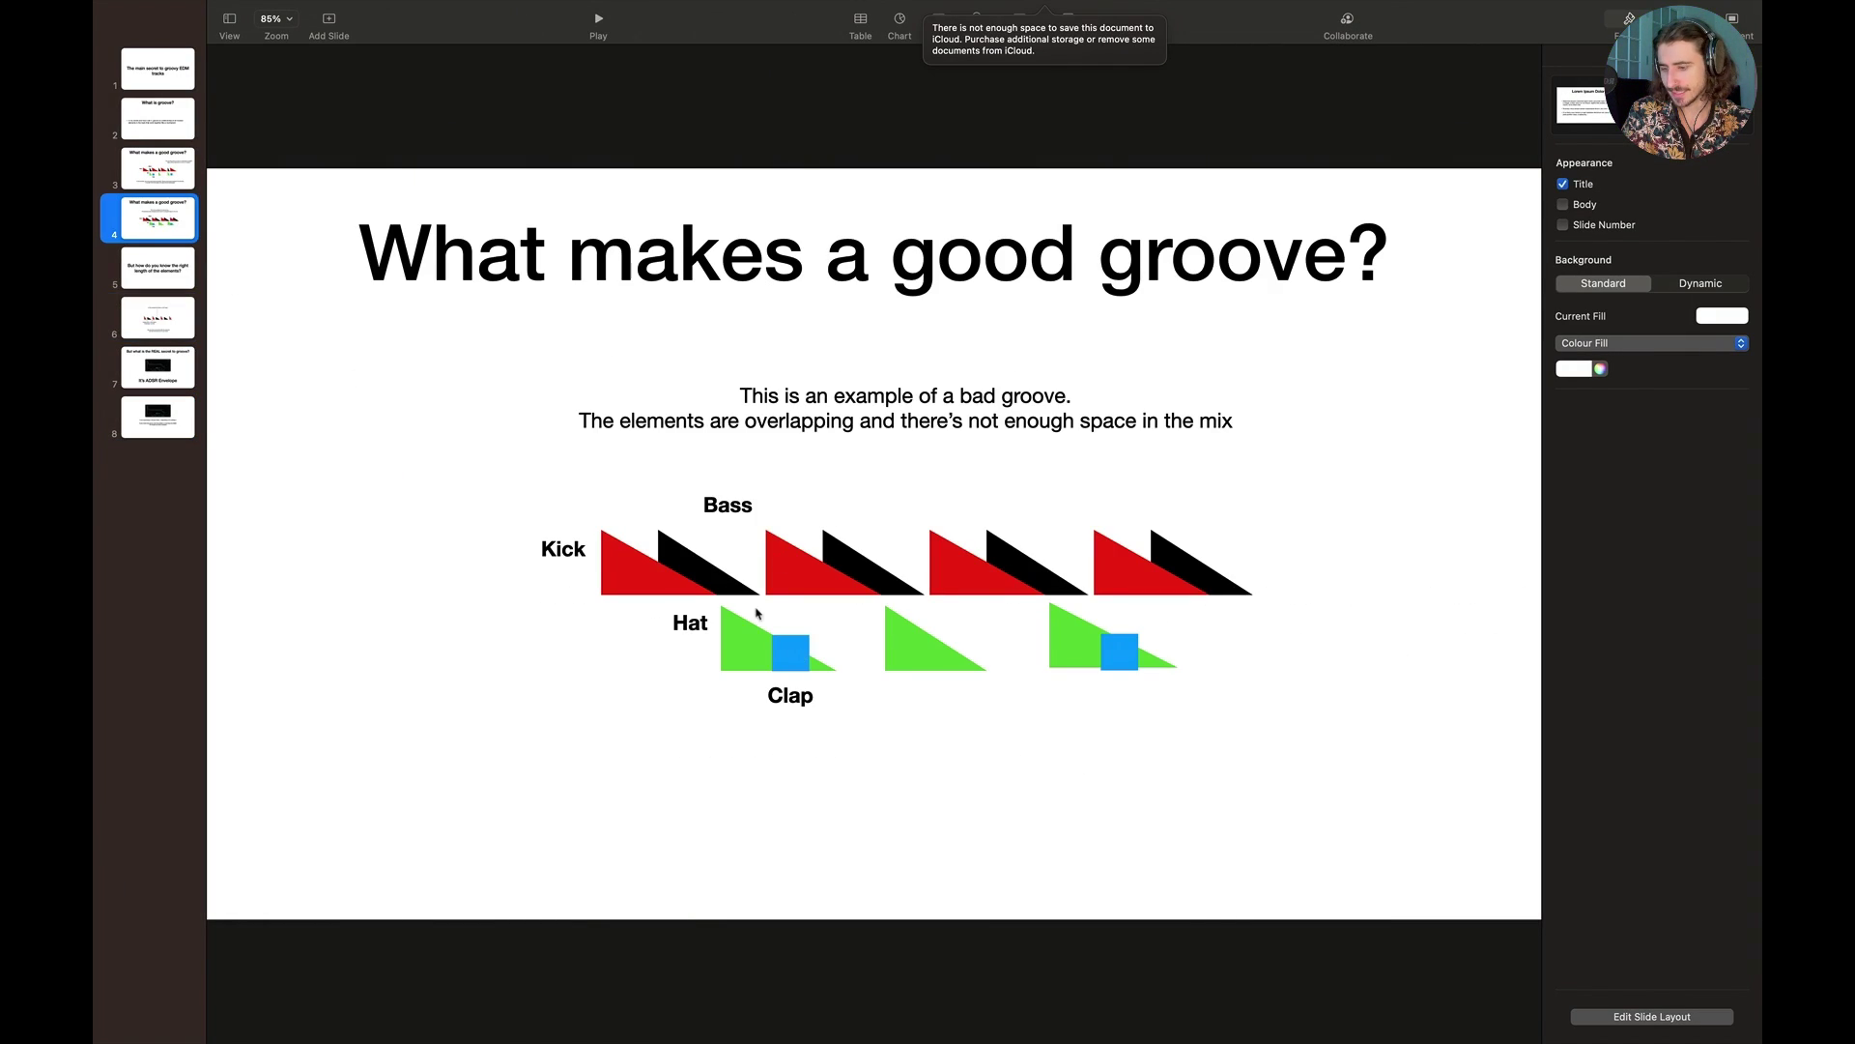
{"action": "left_click", "coordinate": [722, 660]}
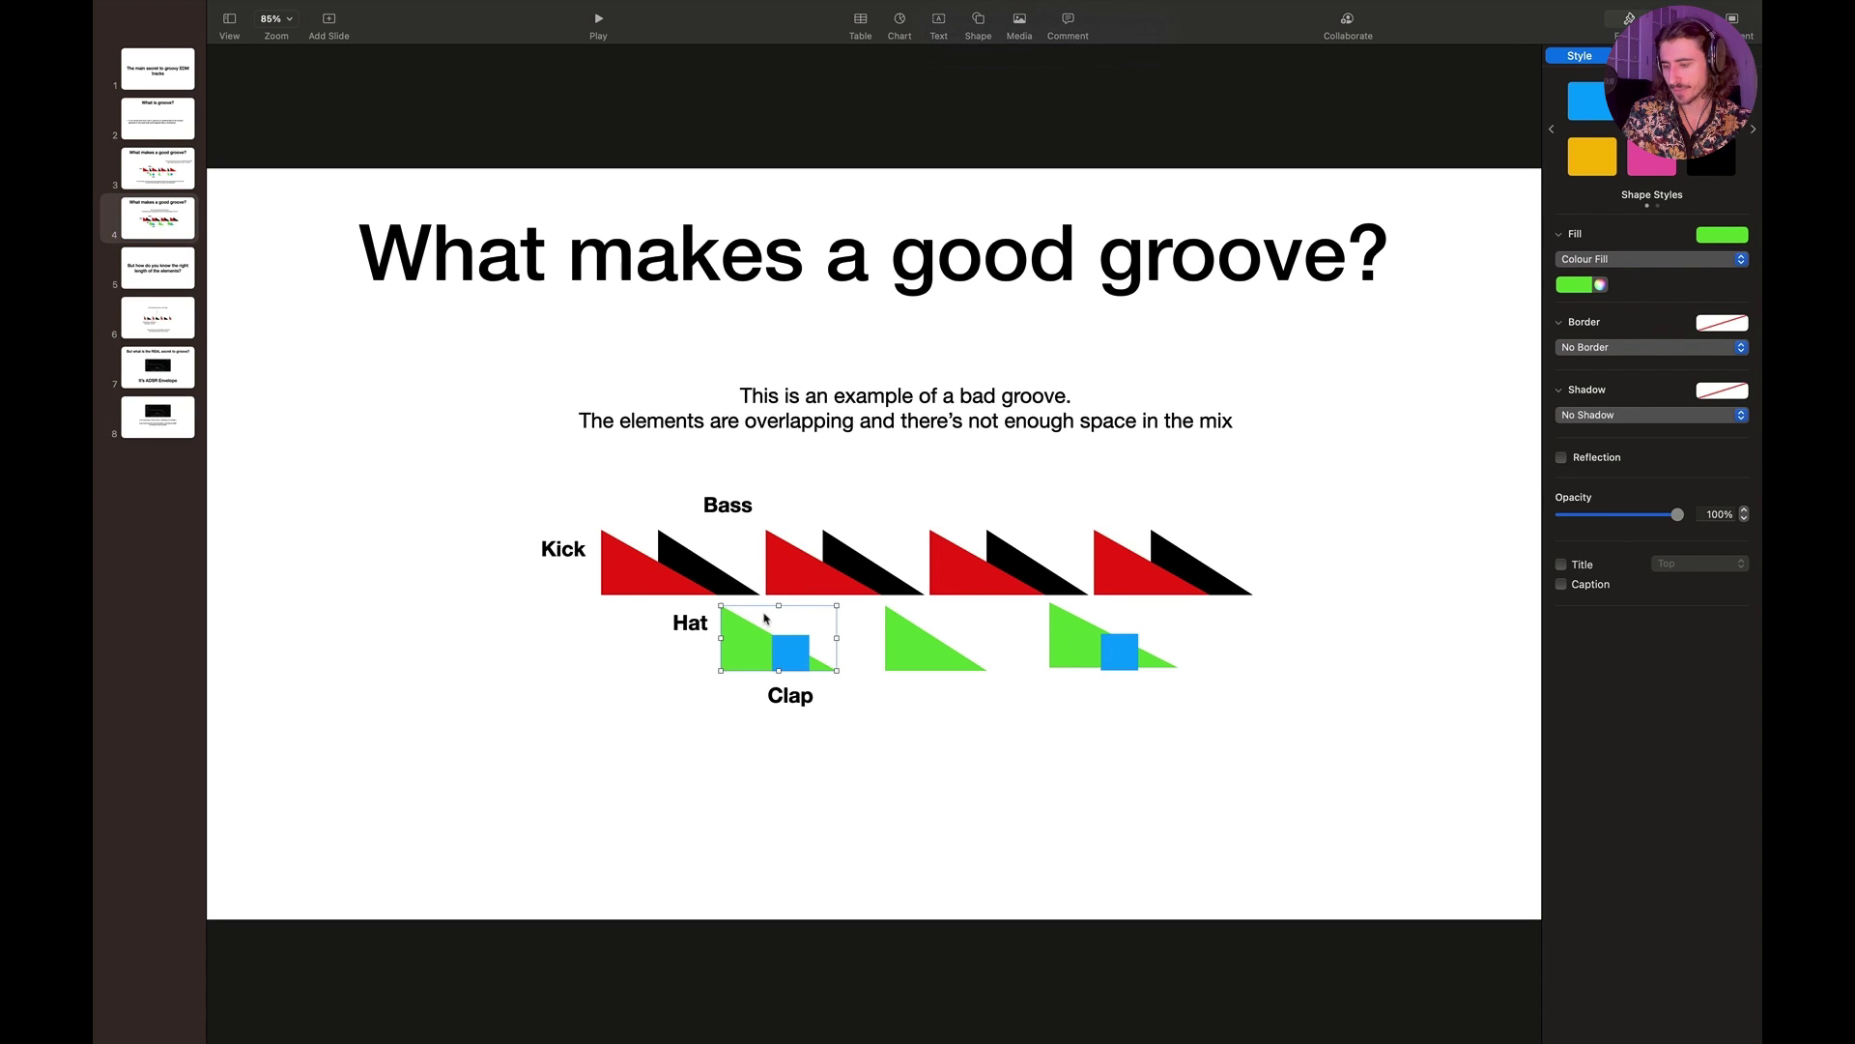
{"action": "left_click", "coordinate": [673, 580]}
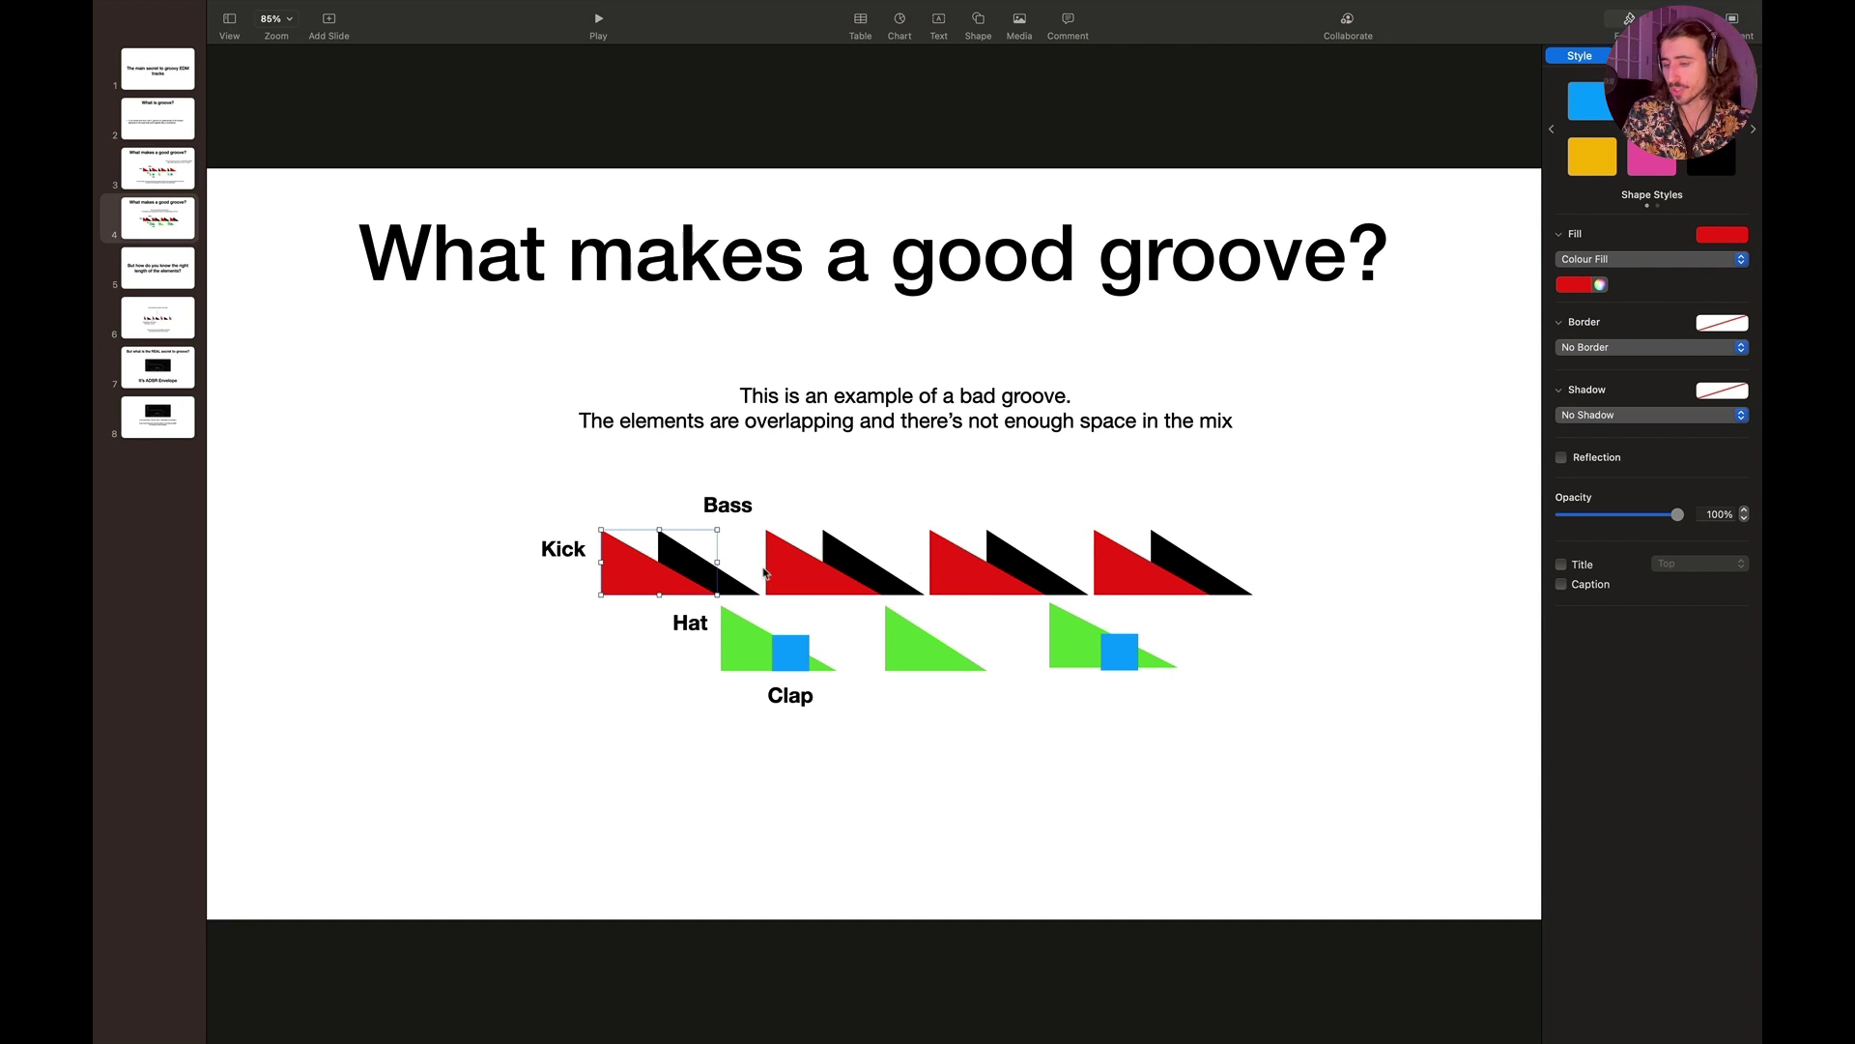
Step: Return to Ableton Live, show the Drum Rack of example 2's hats and clear its chain solos
{"action": "key", "text": "super+Tab"}
{"action": "key", "text": "super+shift+Tab"}
{"action": "key", "text": "super+shift+Tab"}
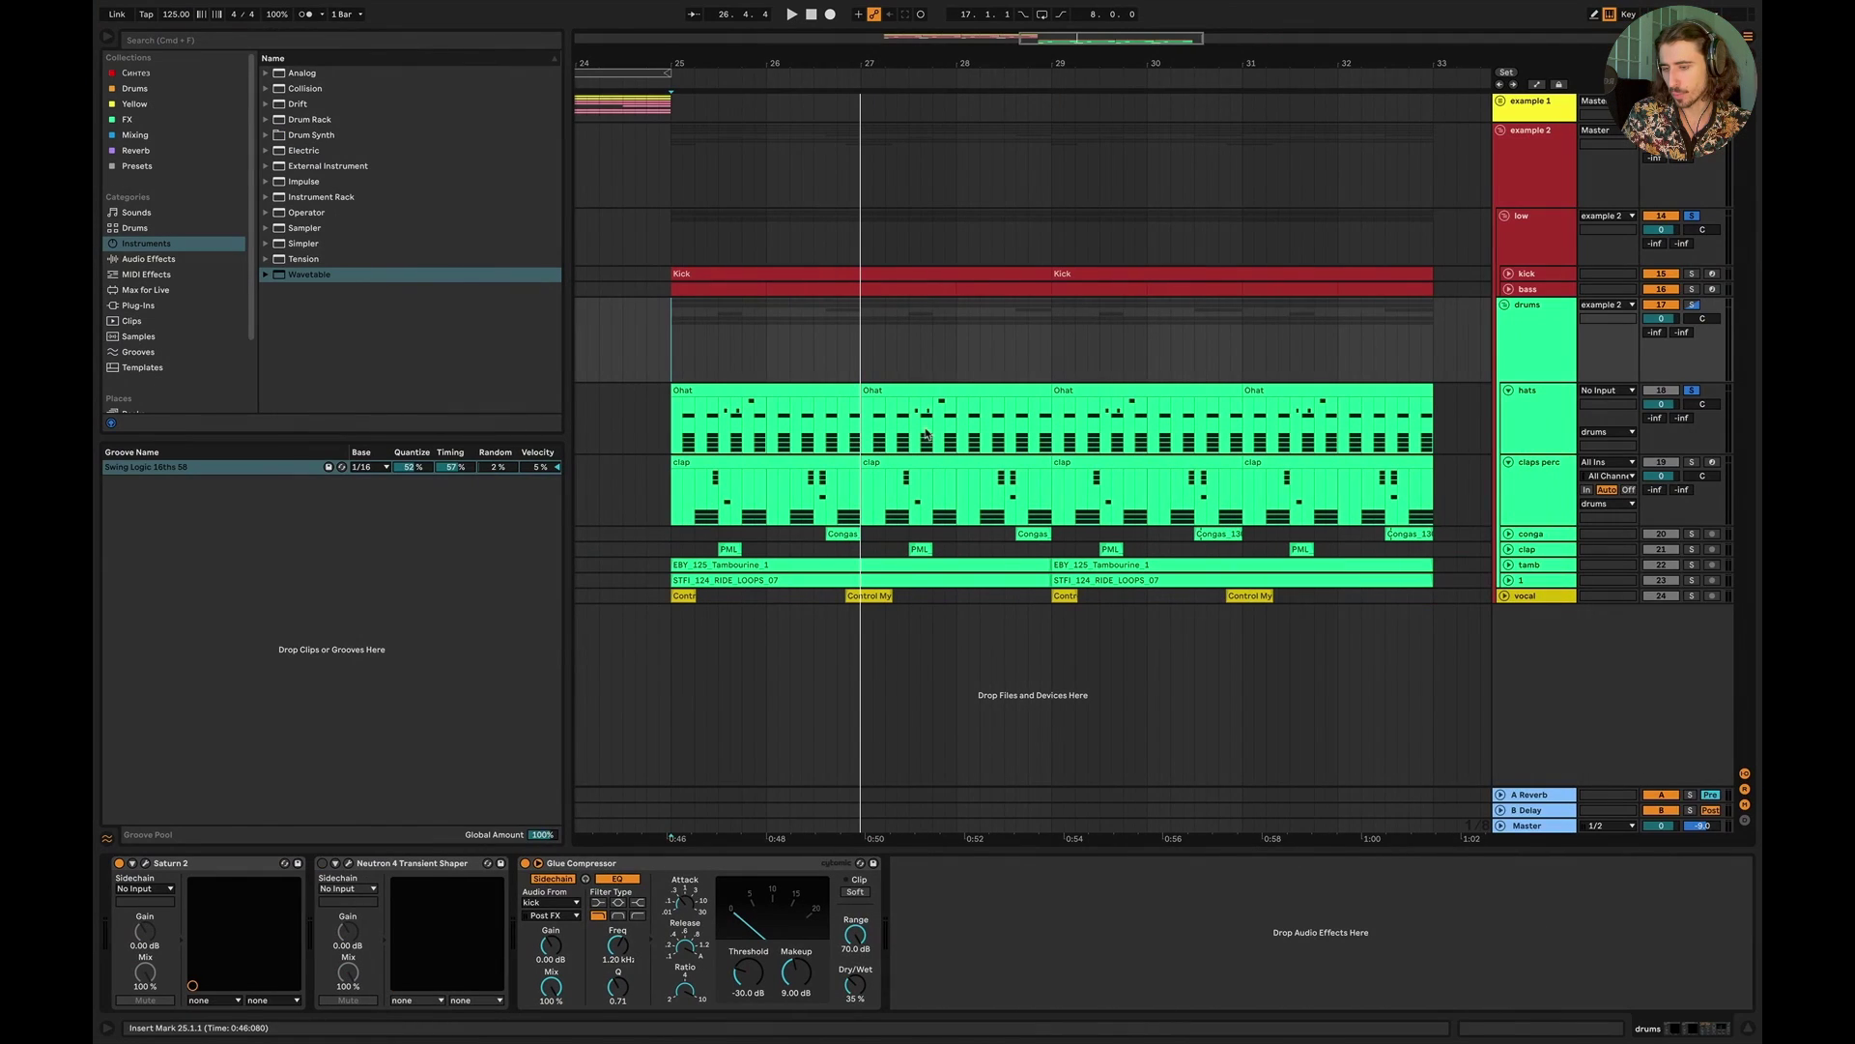
{"action": "left_click", "coordinate": [1555, 414]}
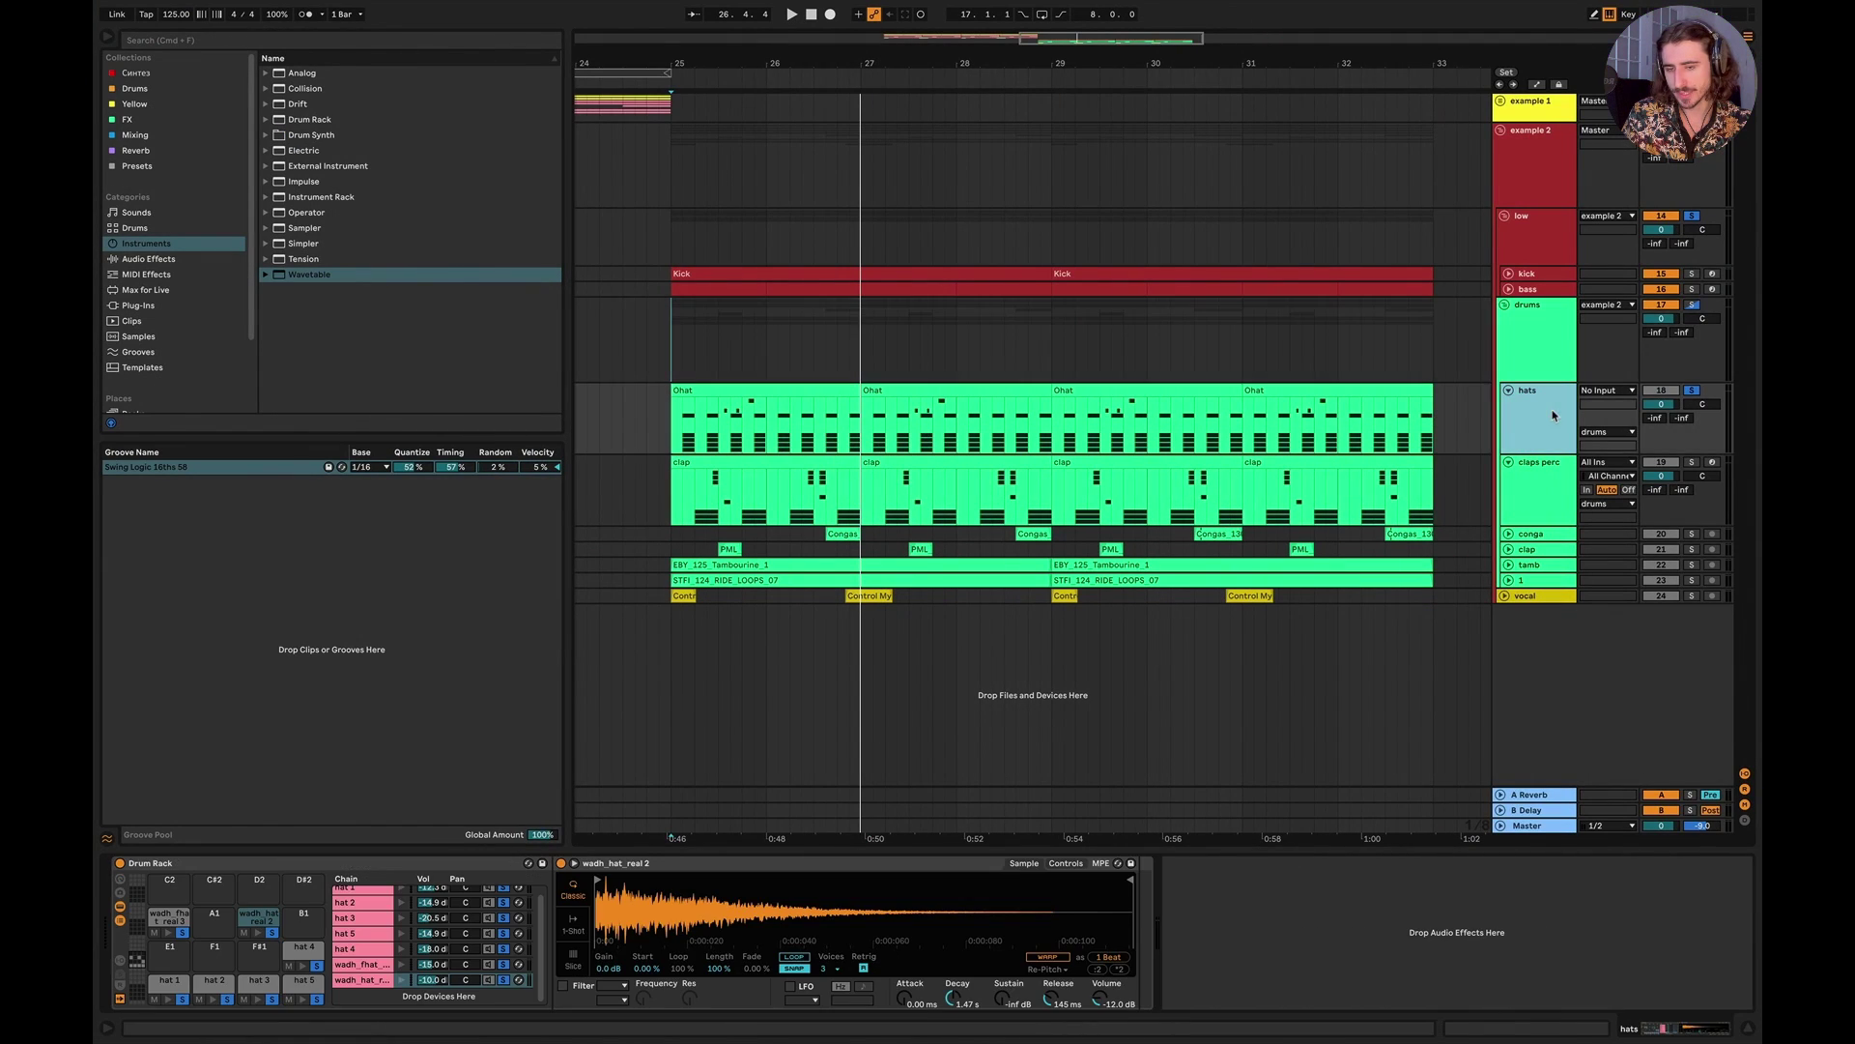
{"action": "left_click", "coordinate": [507, 981]}
{"action": "scroll", "coordinate": [371, 899], "scroll_direction": "up", "scroll_amount": 1}
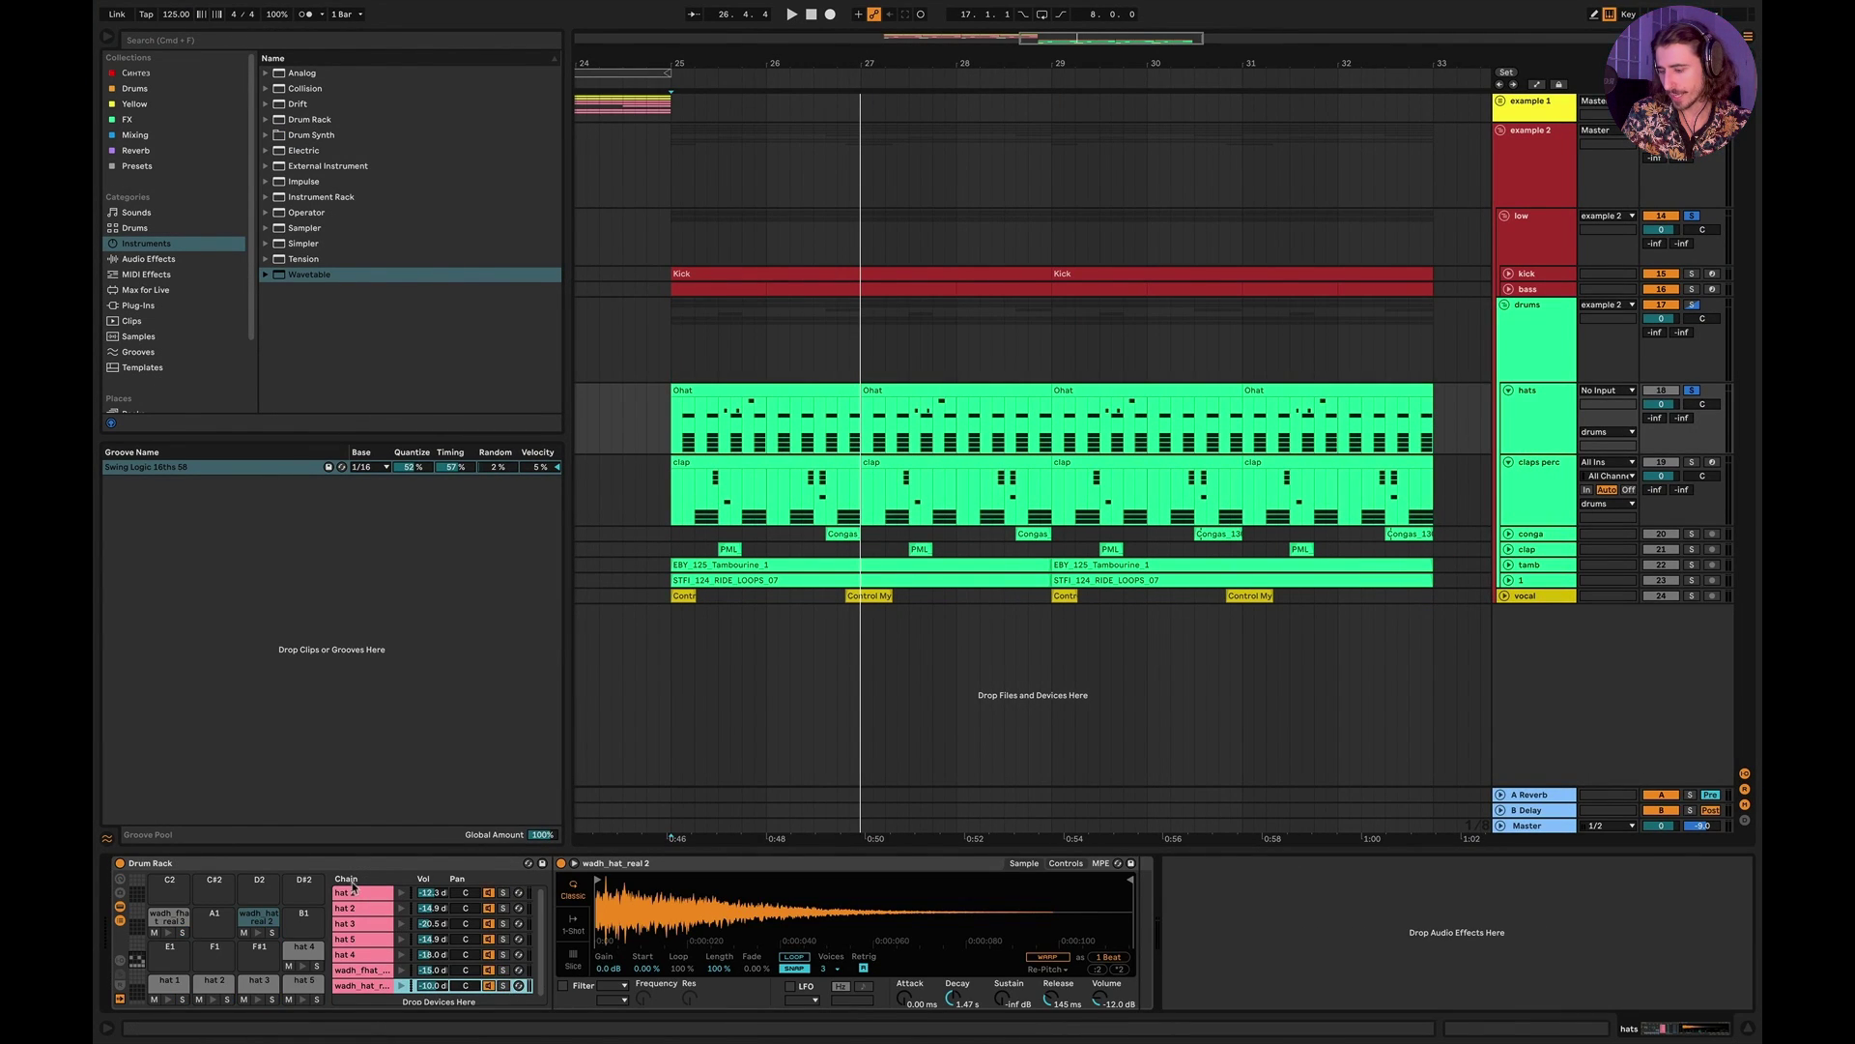
Step: Solo the hat 1 chain in the Drum Rack and shorten its decay during playback from bar 25
{"action": "left_click", "coordinate": [503, 892]}
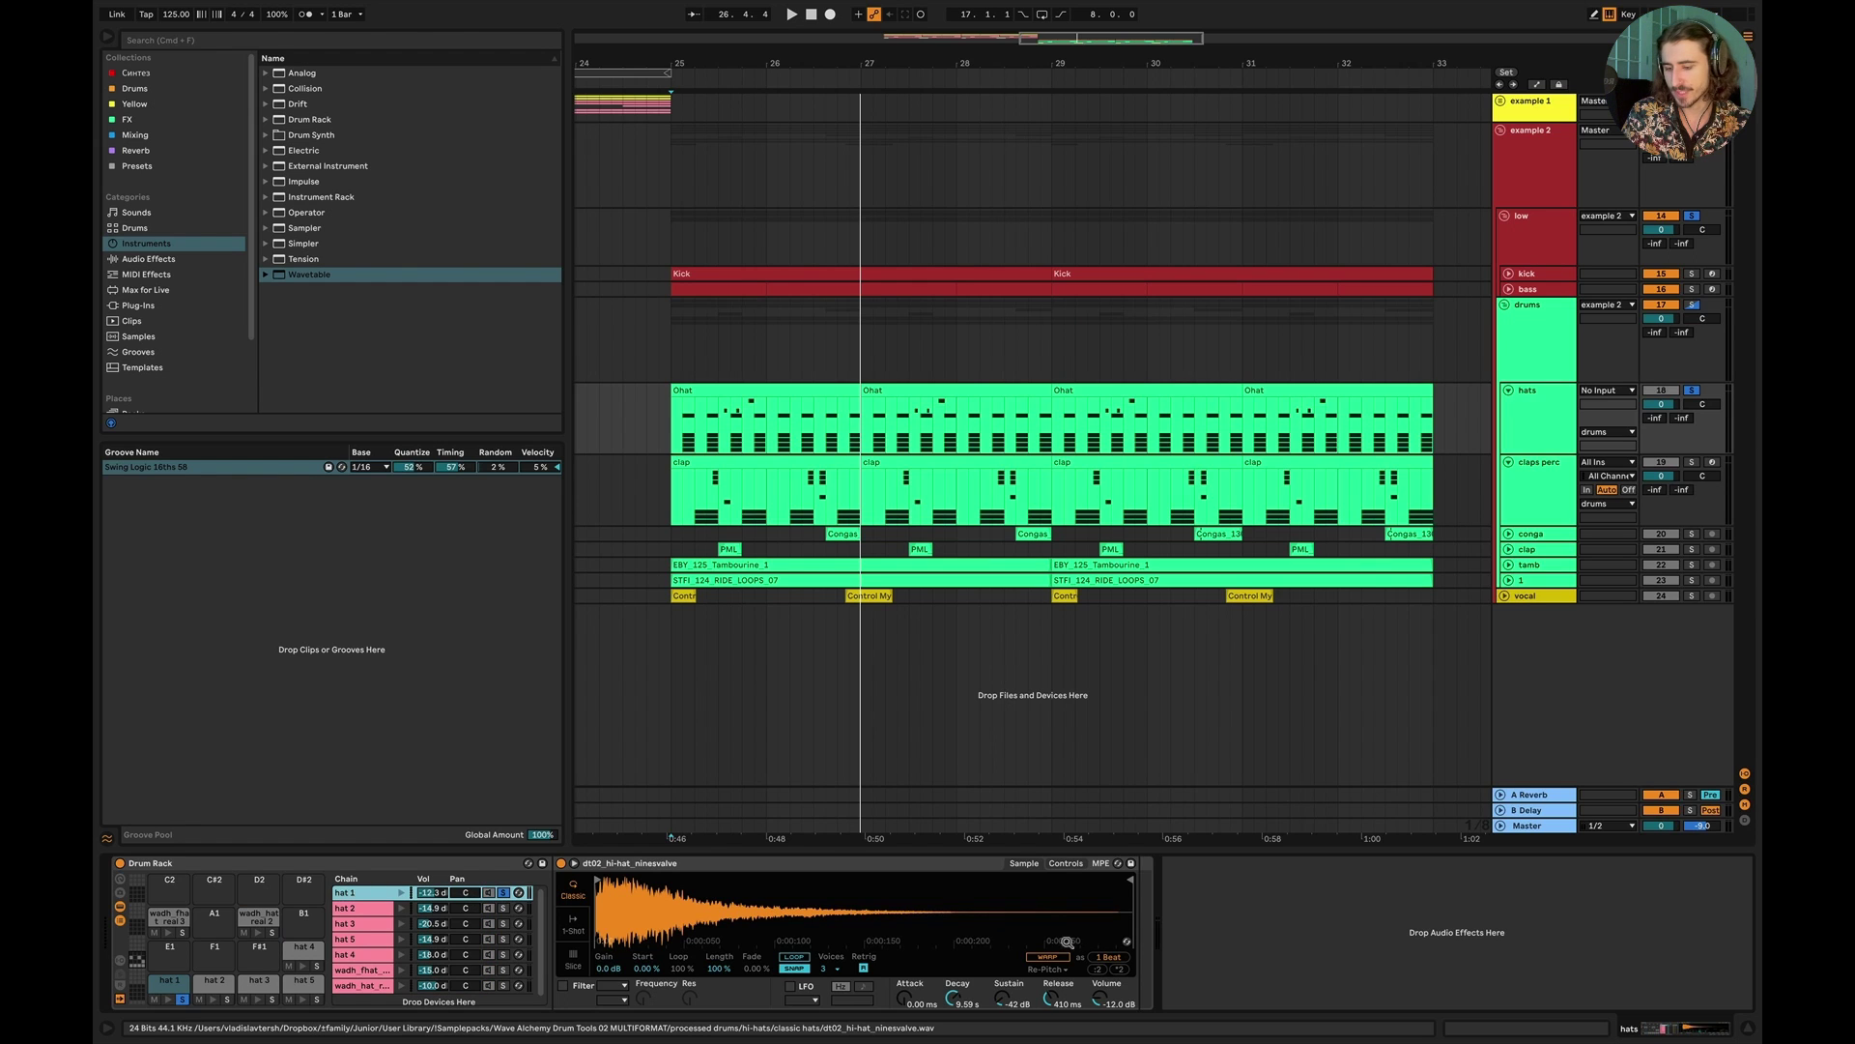
{"action": "key", "text": "space"}
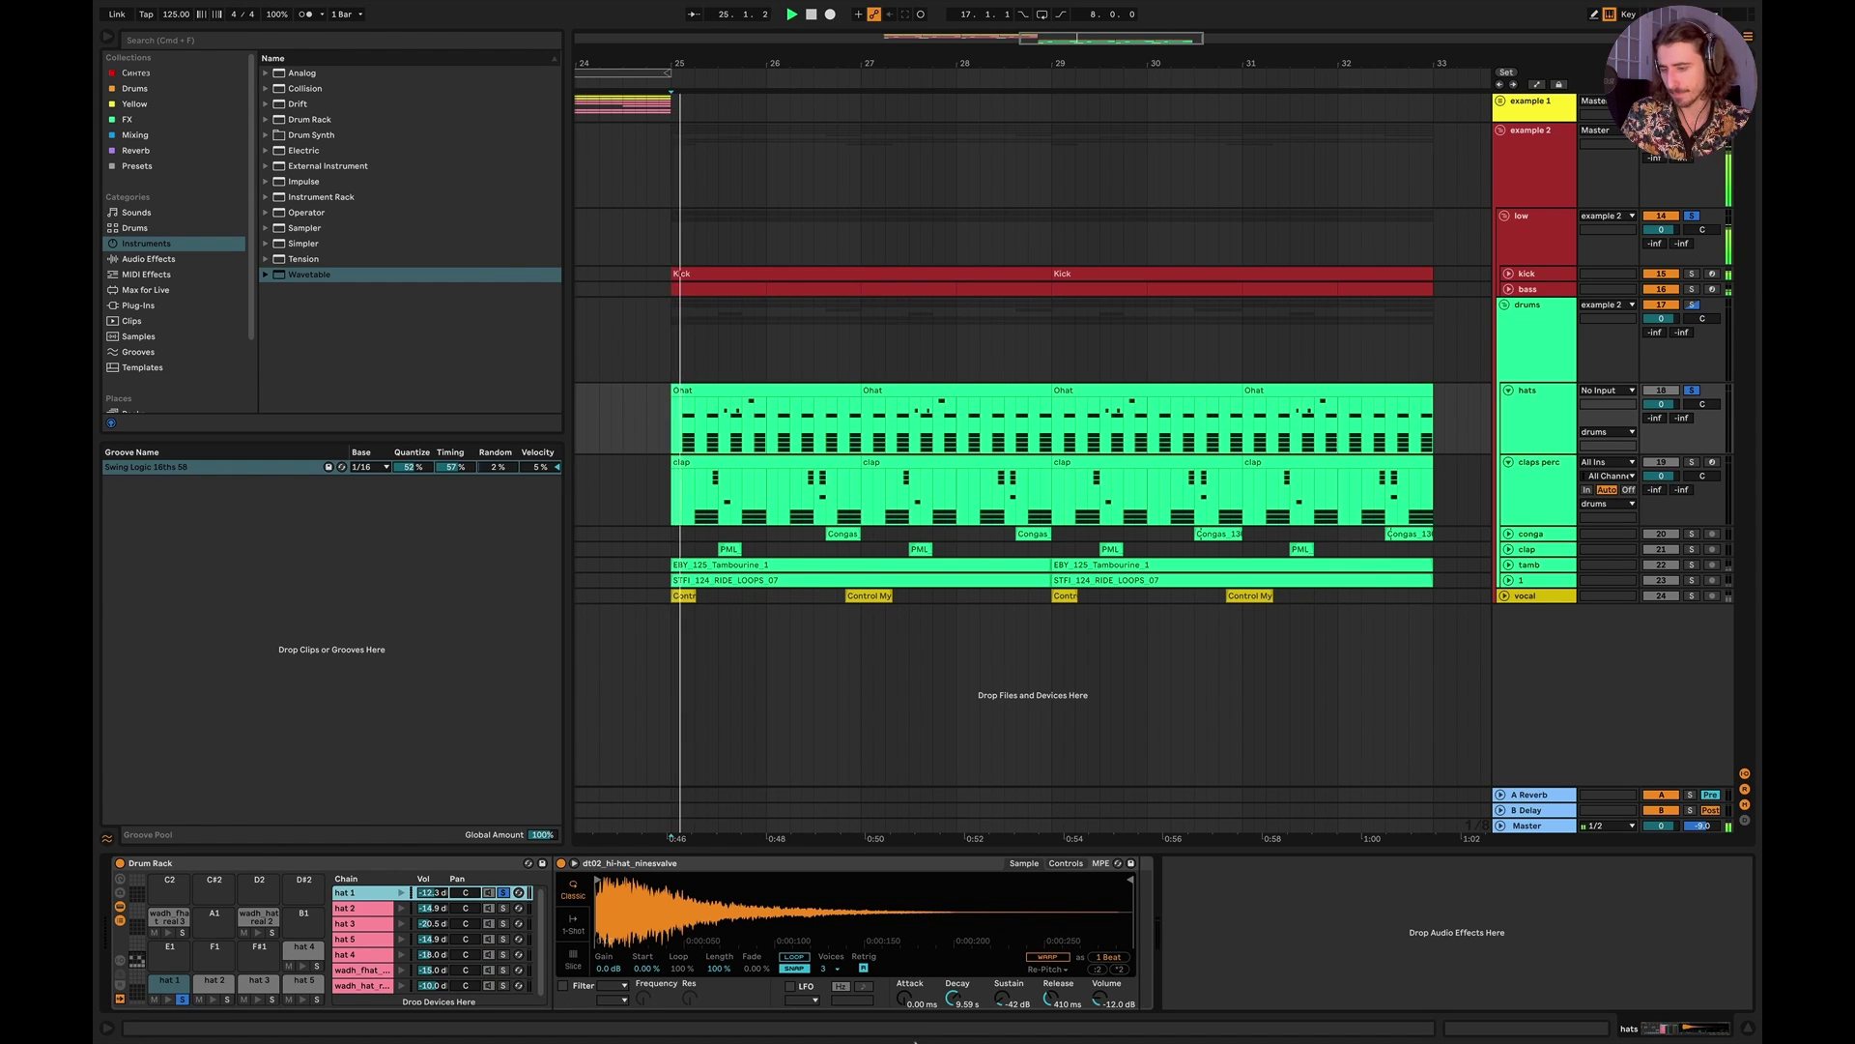
{"action": "left_click_drag", "start_coordinate": [952, 998], "coordinate": [953, 1042]}
Step: Add the hat 2 and hat 3 chains to the solo and shorten their decays, setting hat 2 to 898 ms
{"action": "left_click", "coordinate": [498, 909]}
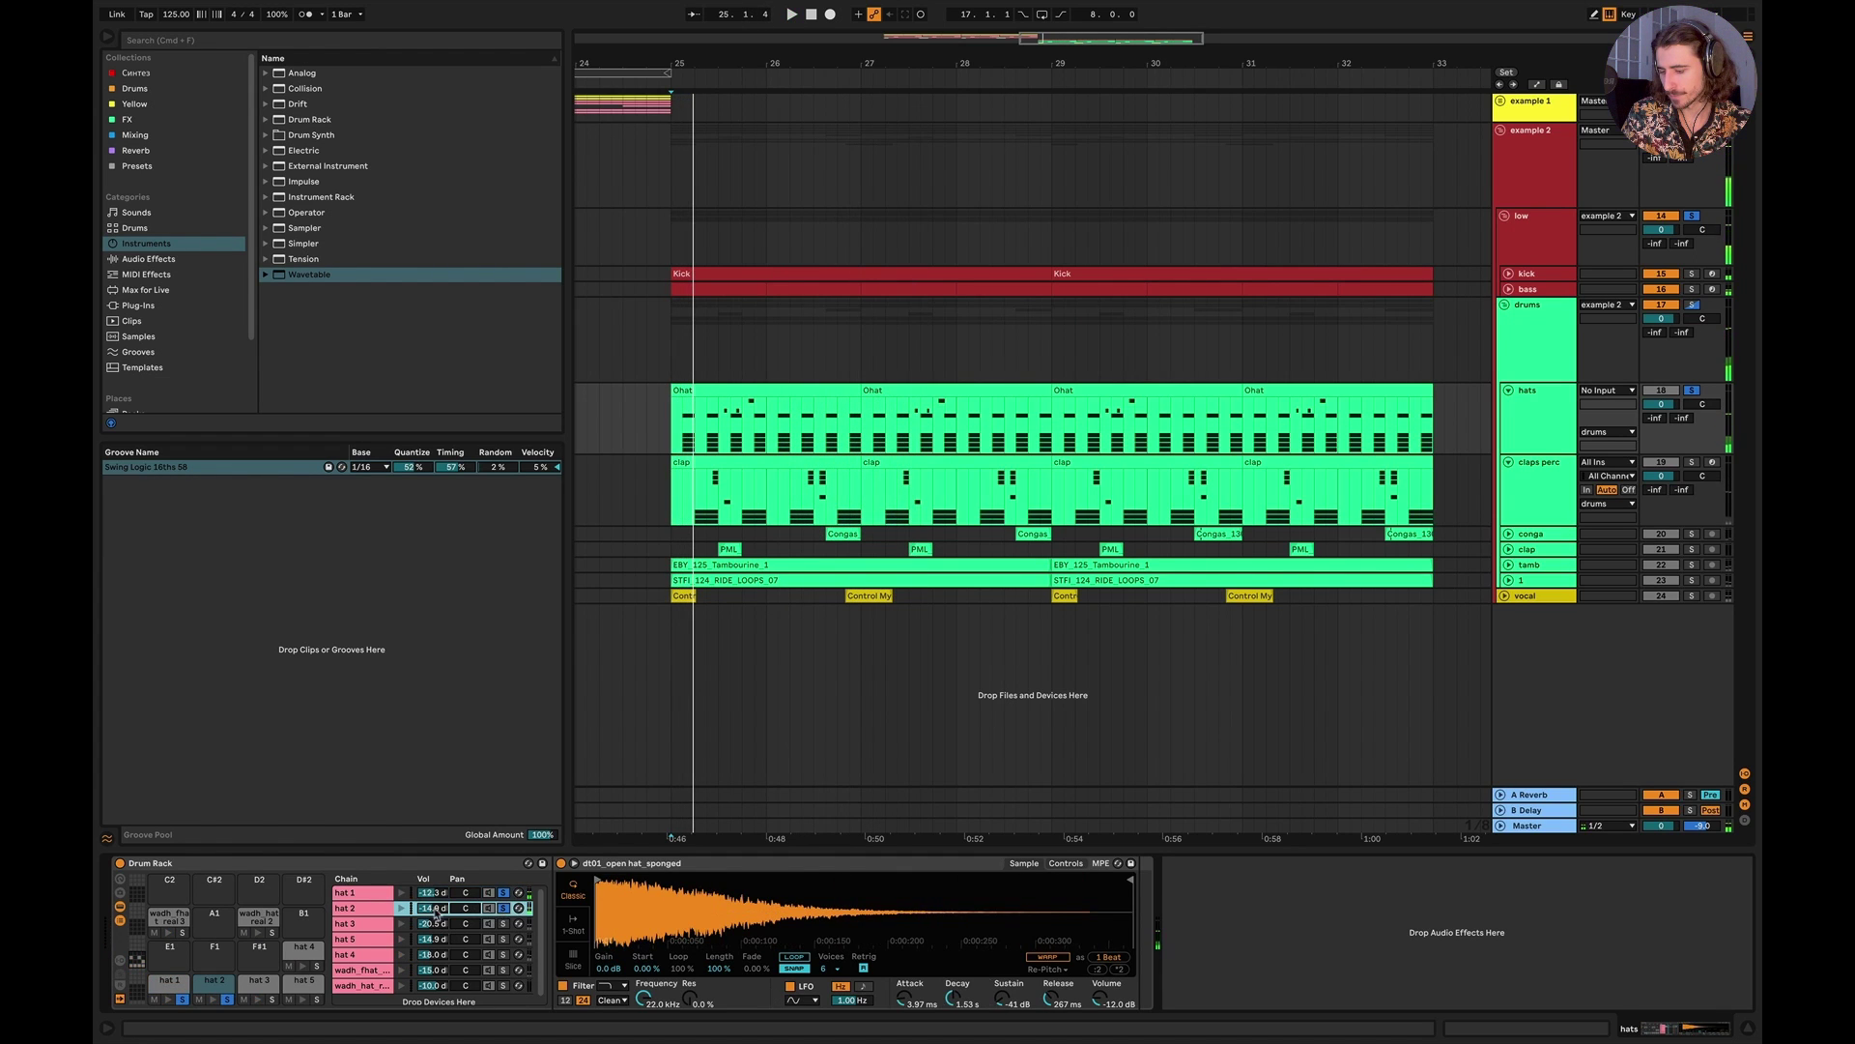
{"action": "left_click_drag", "start_coordinate": [953, 998], "coordinate": [953, 1010]}
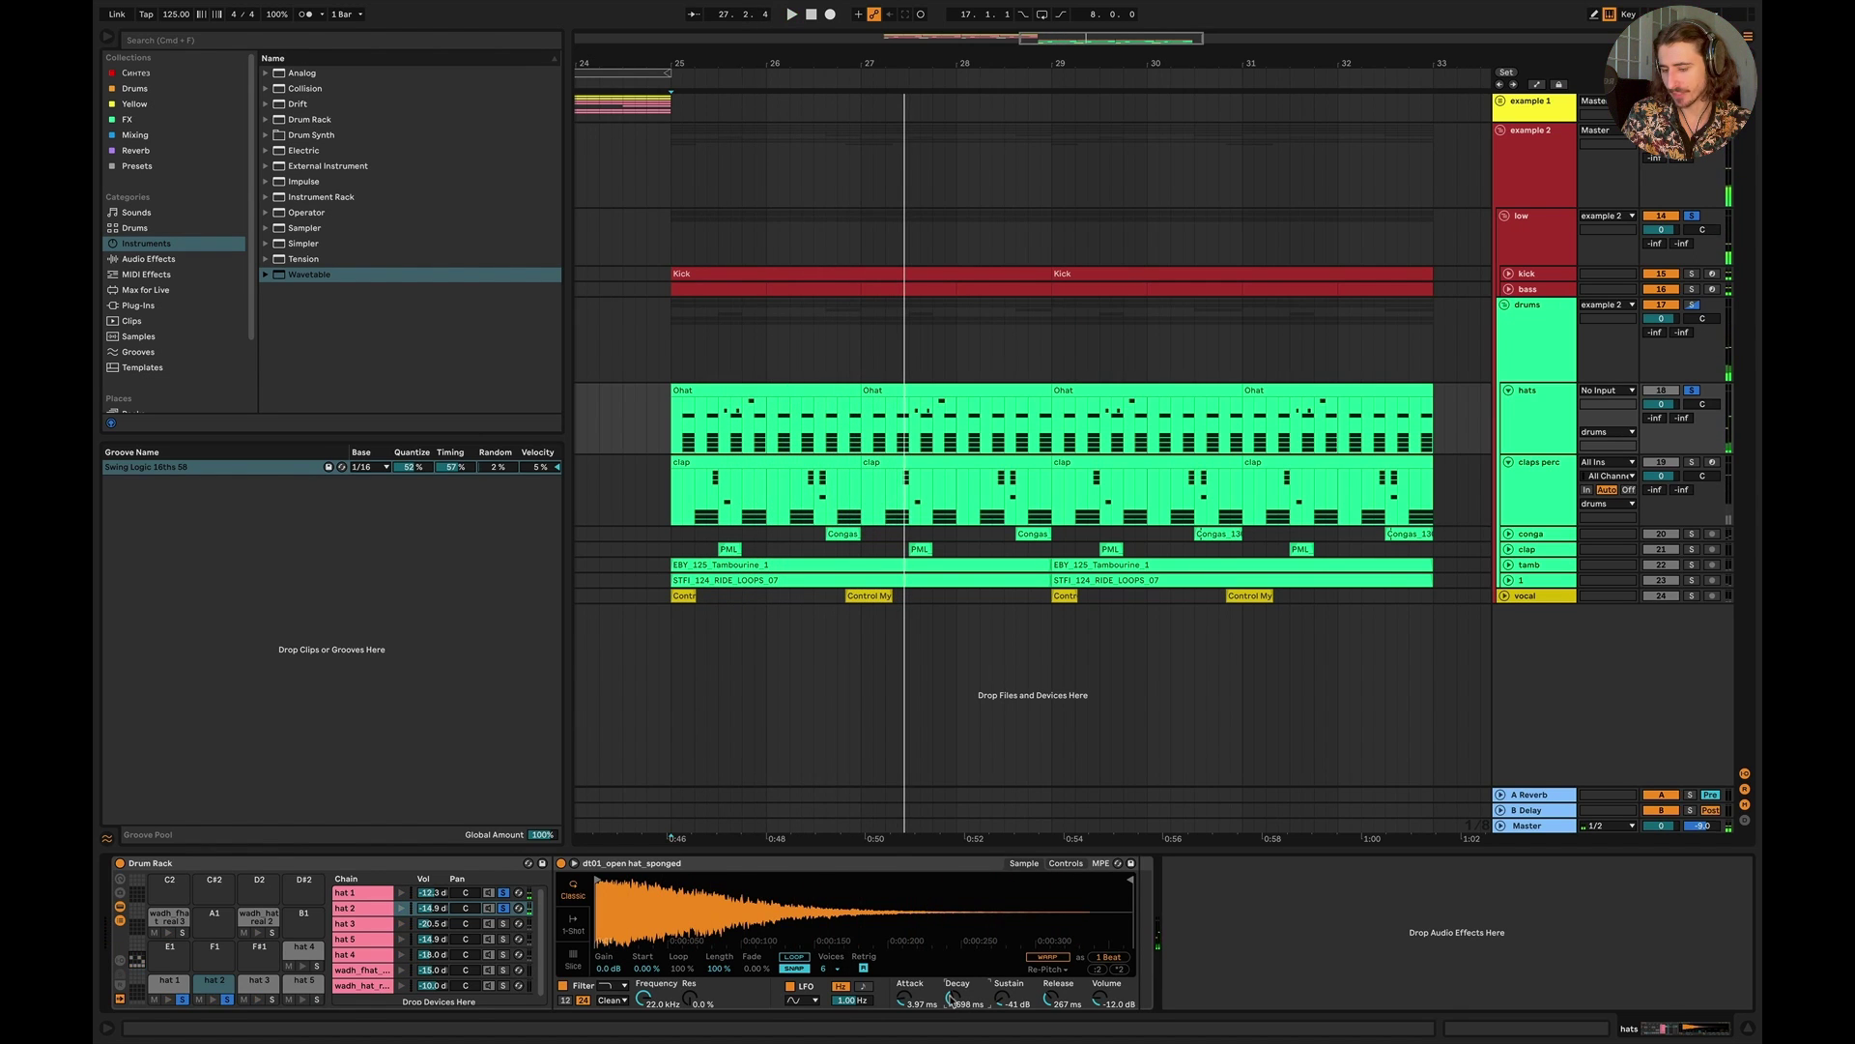
{"action": "left_click", "coordinate": [381, 925]}
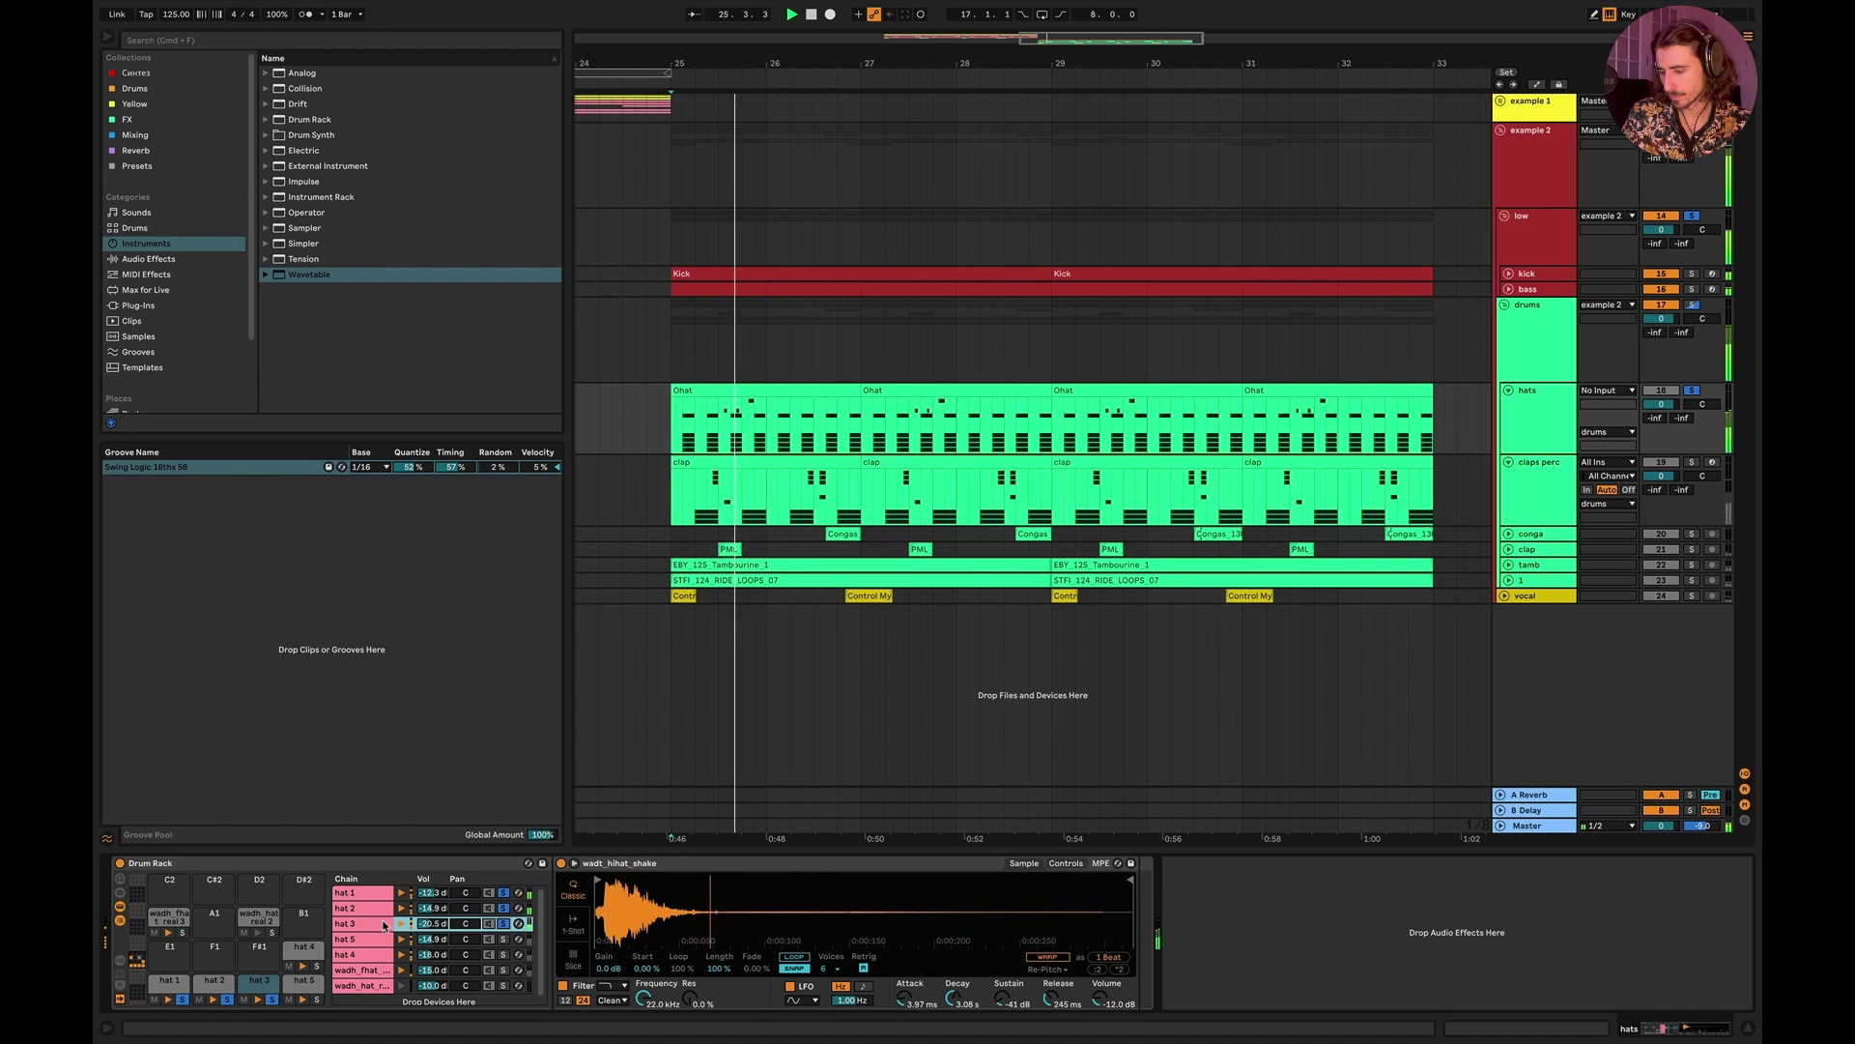
{"action": "left_click_drag", "start_coordinate": [953, 998], "coordinate": [945, 1024]}
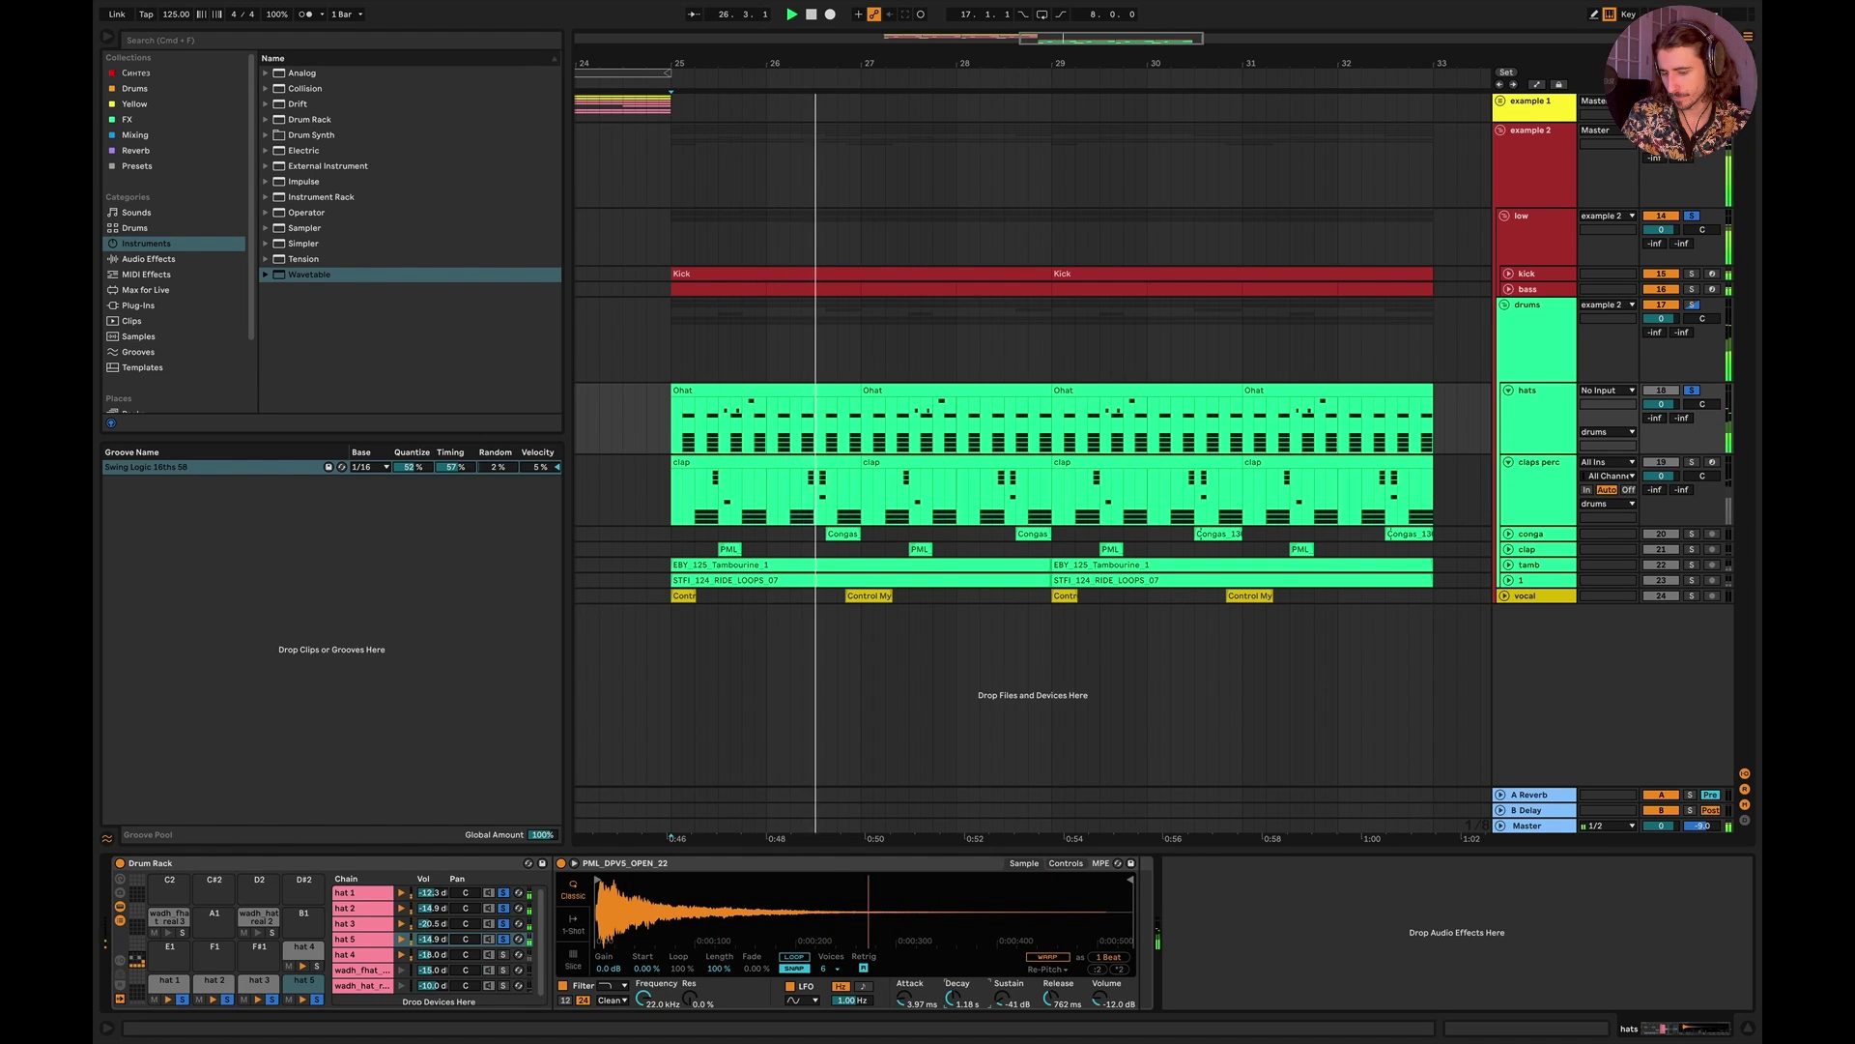
Step: Tighten the hat 5 chain to 1.08 s decay, -47 dB sustain and 206 ms release during playback
{"action": "left_click_drag", "start_coordinate": [1049, 999], "coordinate": [990, 1015]}
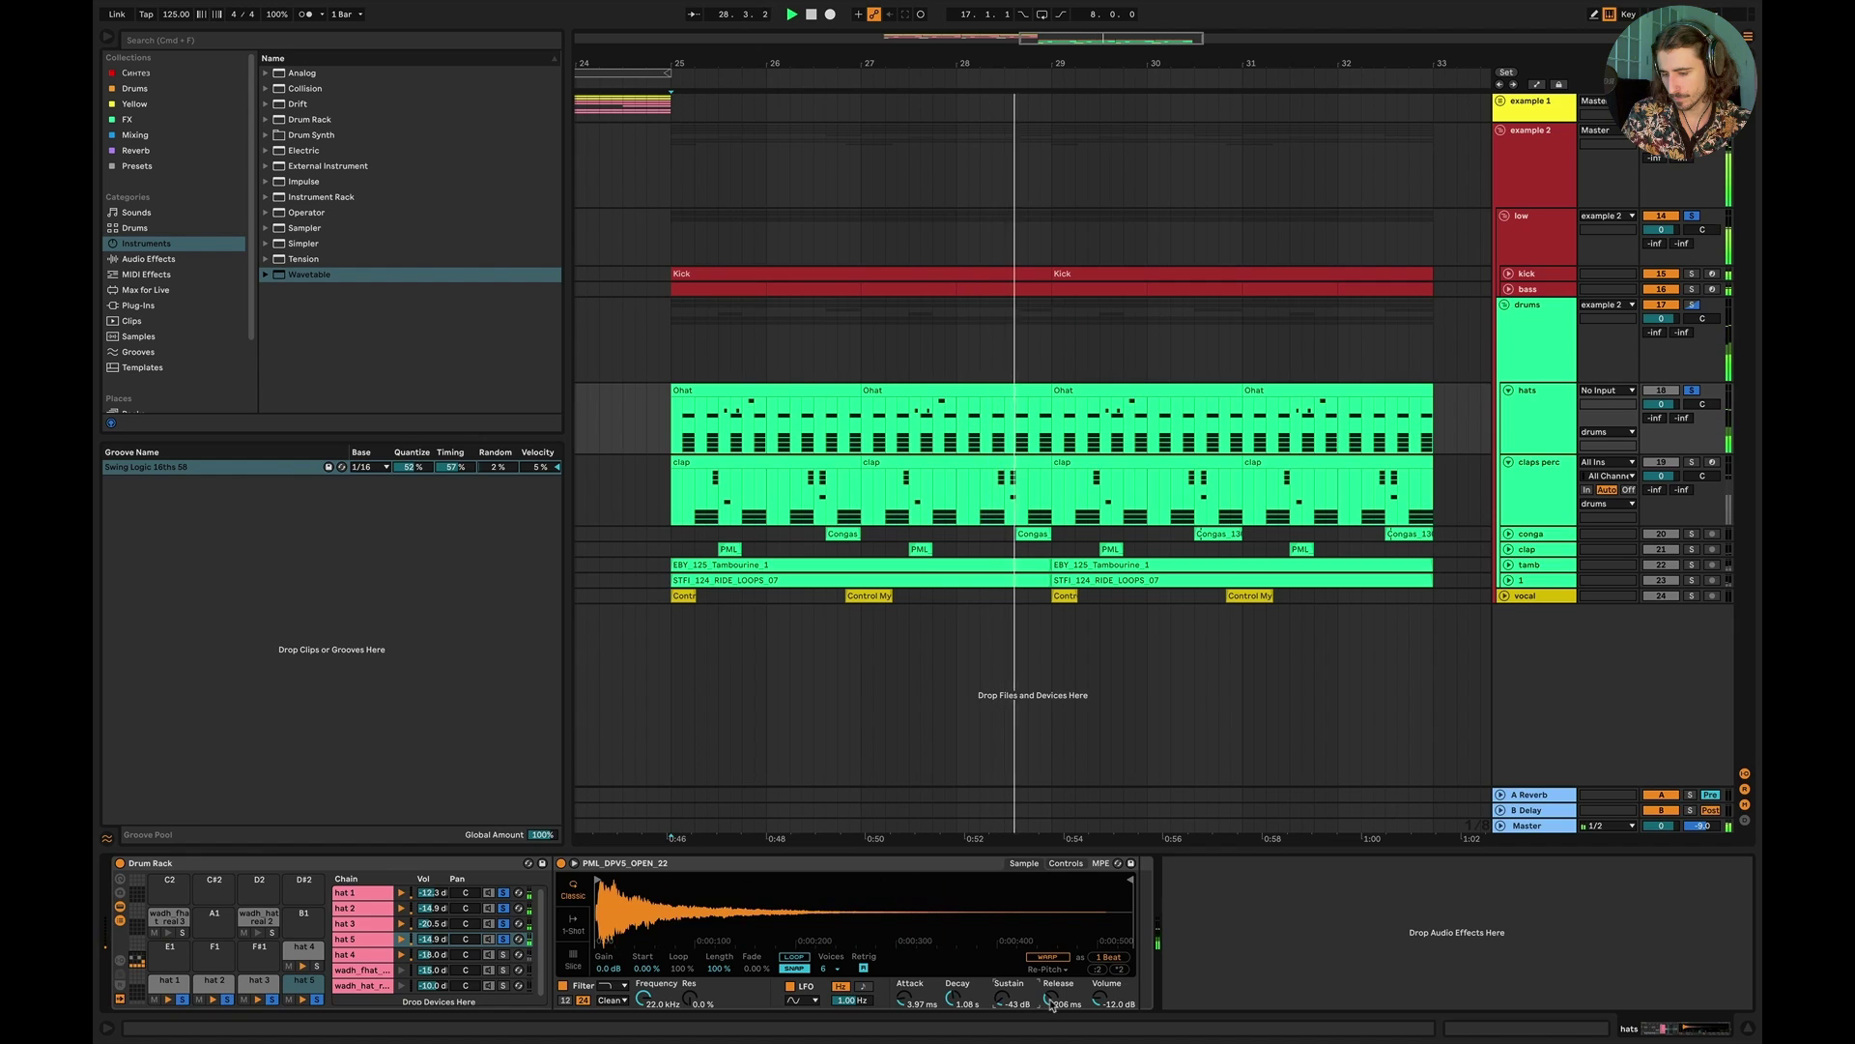
{"action": "left_click_drag", "start_coordinate": [952, 999], "coordinate": [952, 998]}
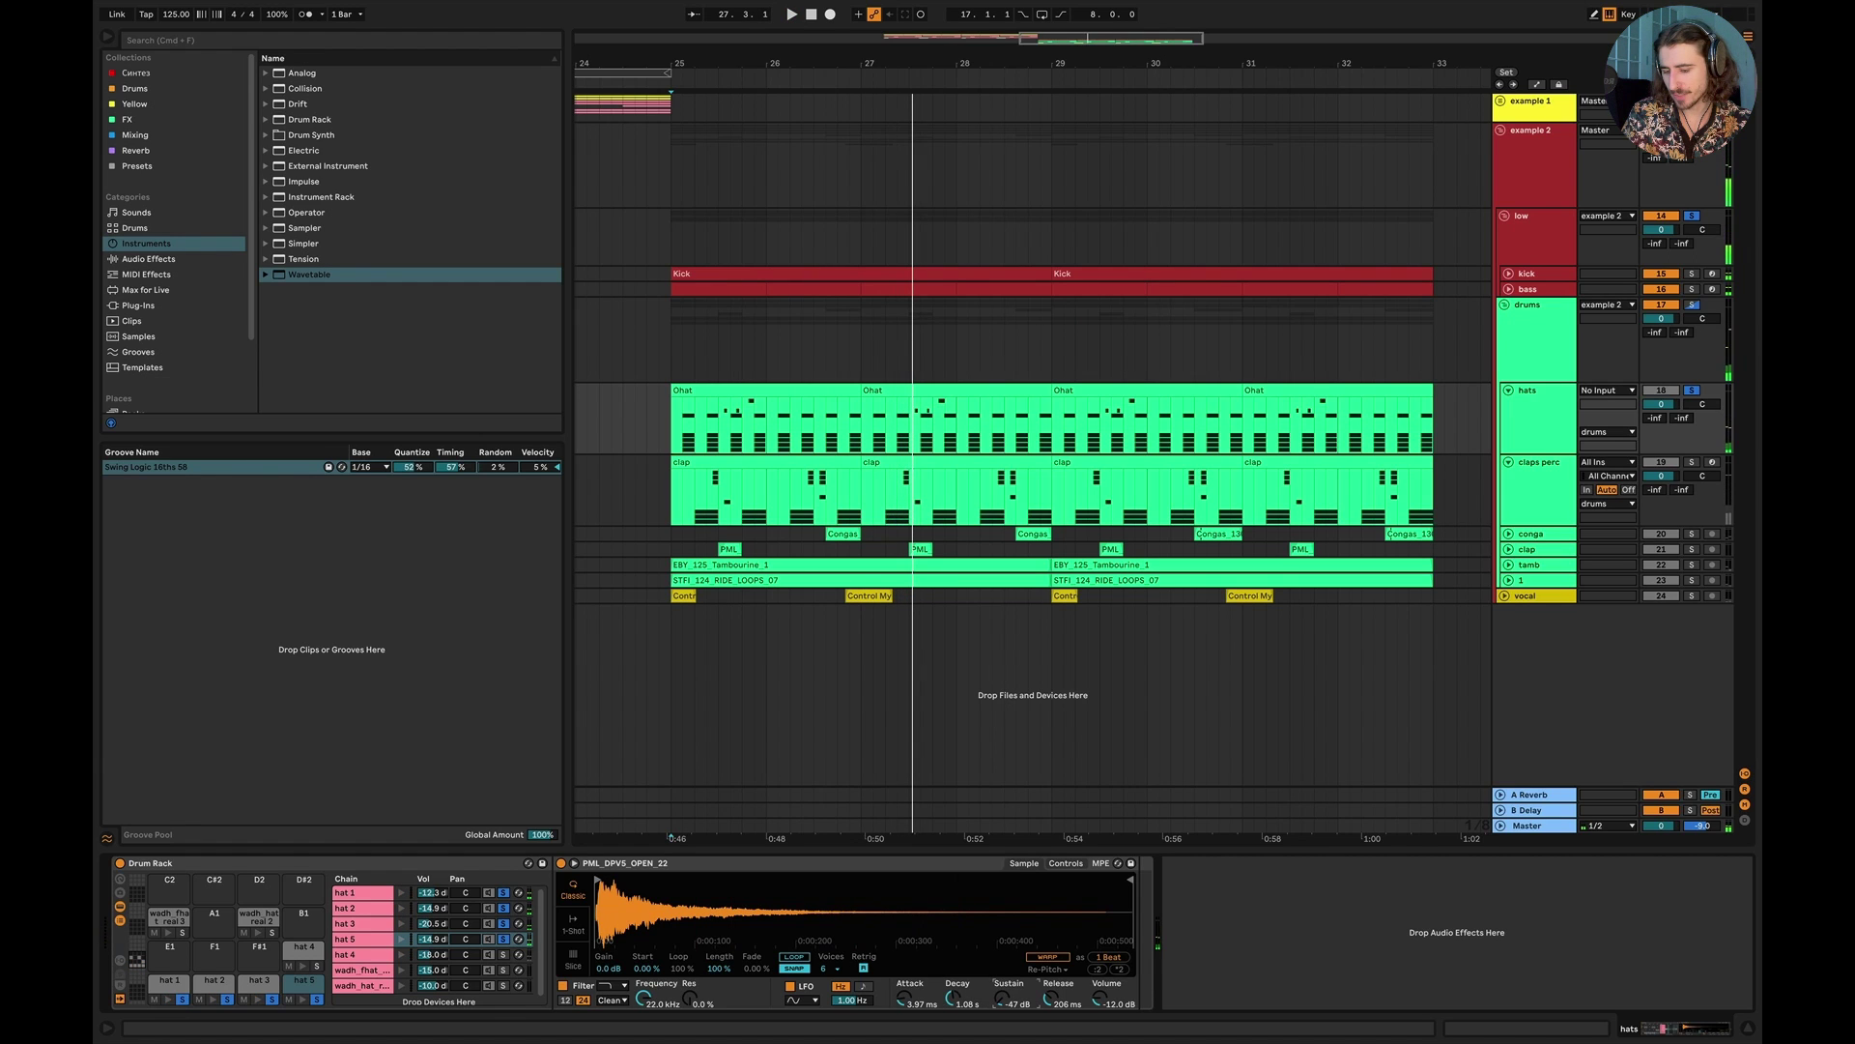
Step: Set hat 5's decay to 1.15 s, and add the hat 4 chain to the solo with a 640 ms decay and its envelope shown
{"action": "key", "text": "space"}
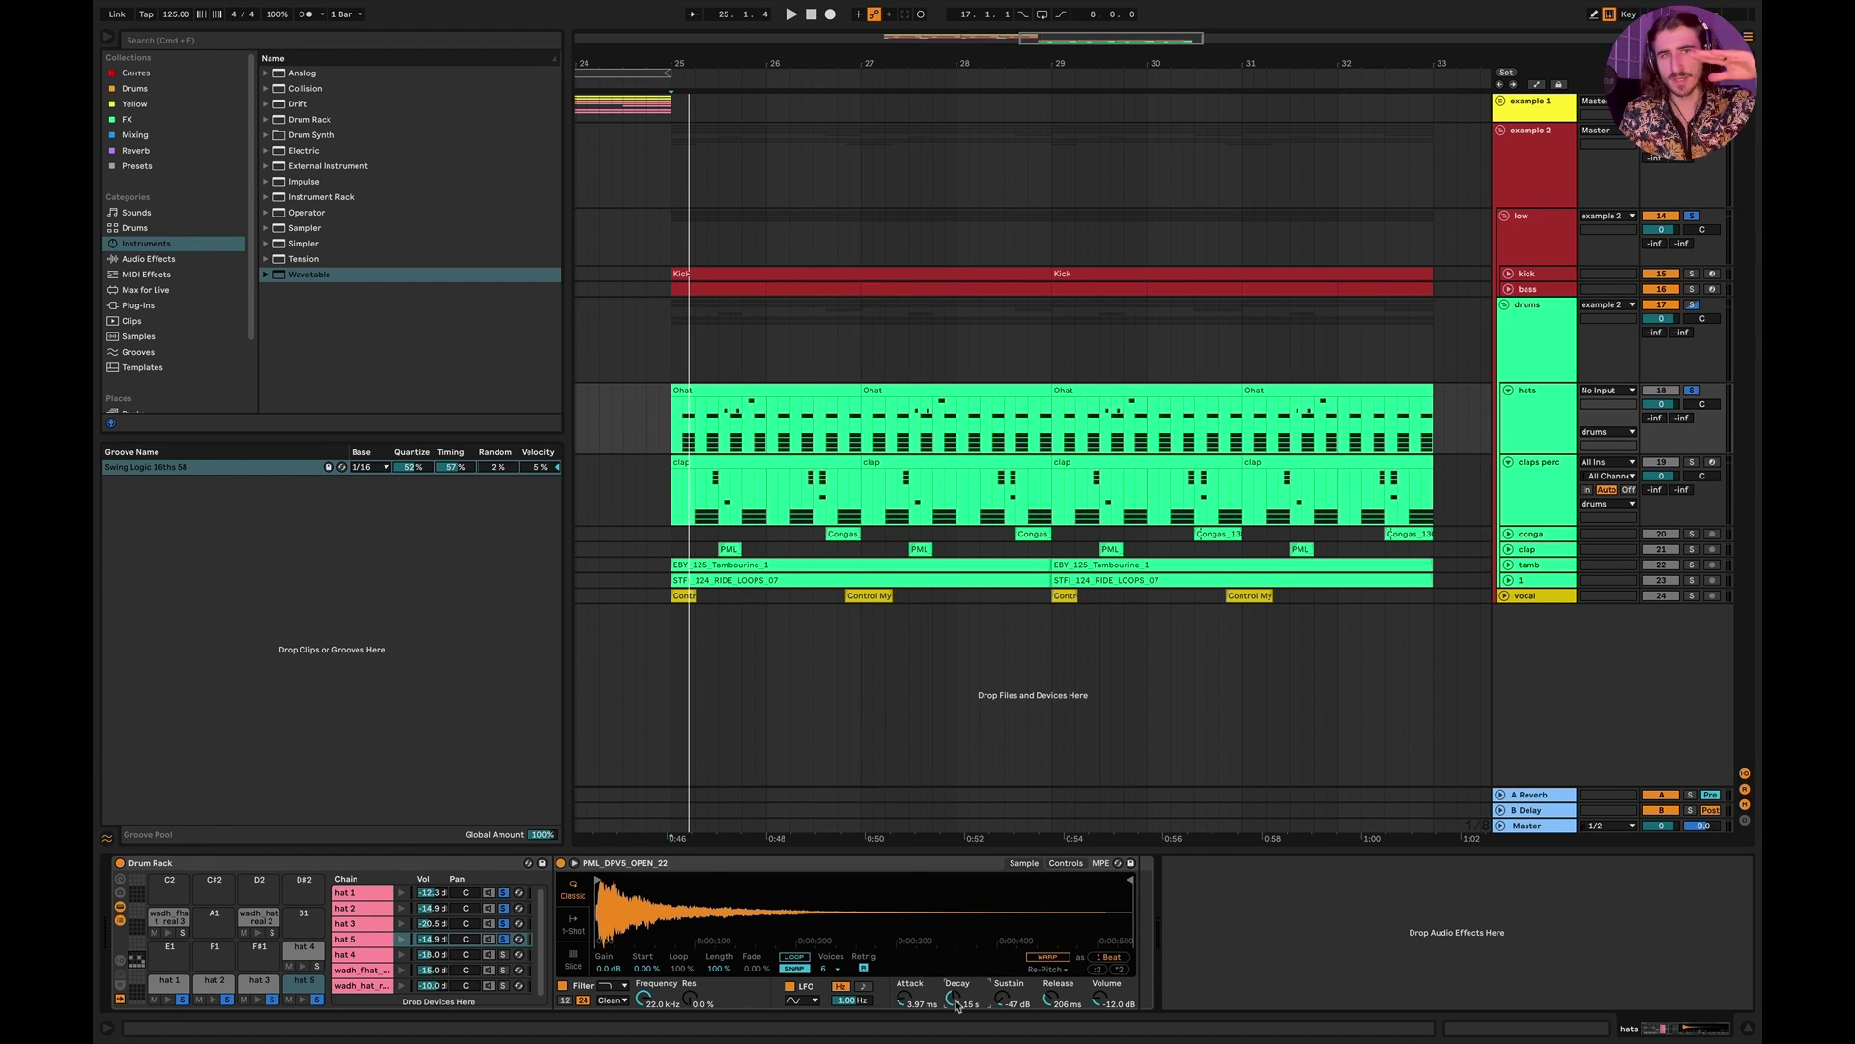
{"action": "key", "text": "space"}
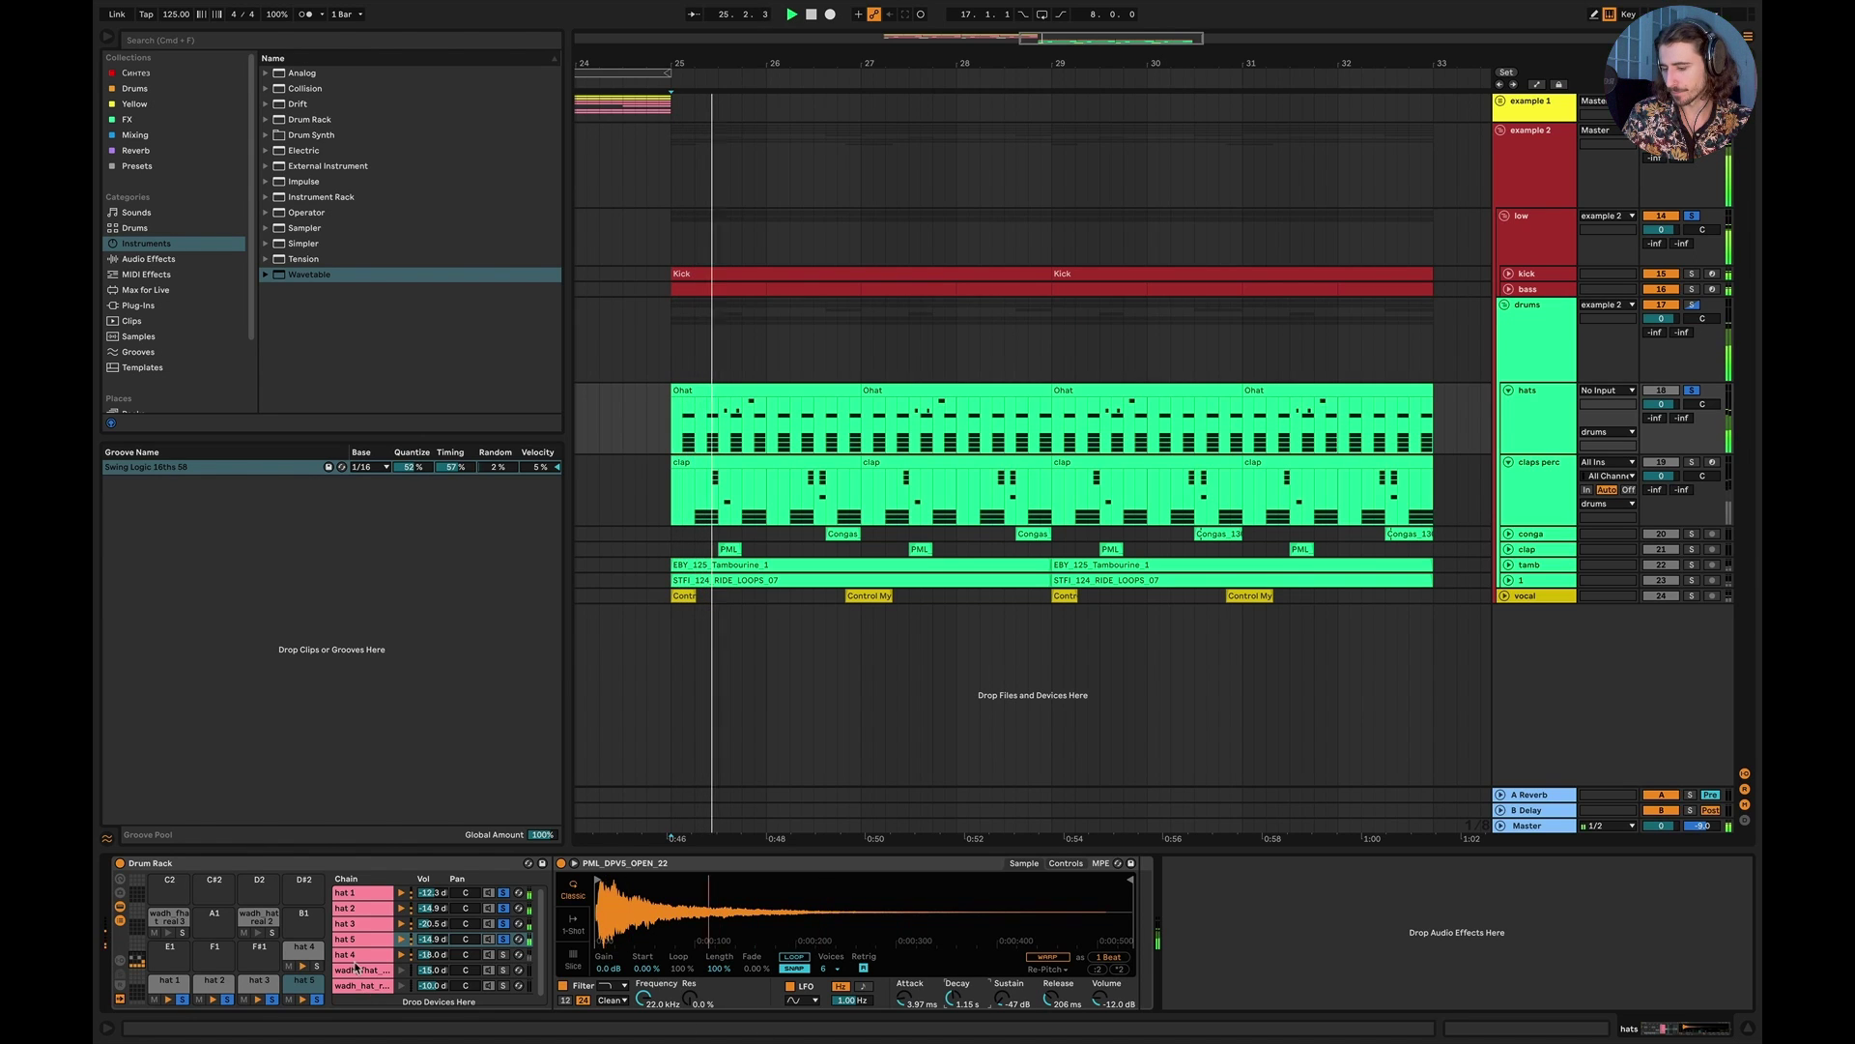
{"action": "left_click", "coordinate": [509, 957]}
{"action": "key", "text": "space"}
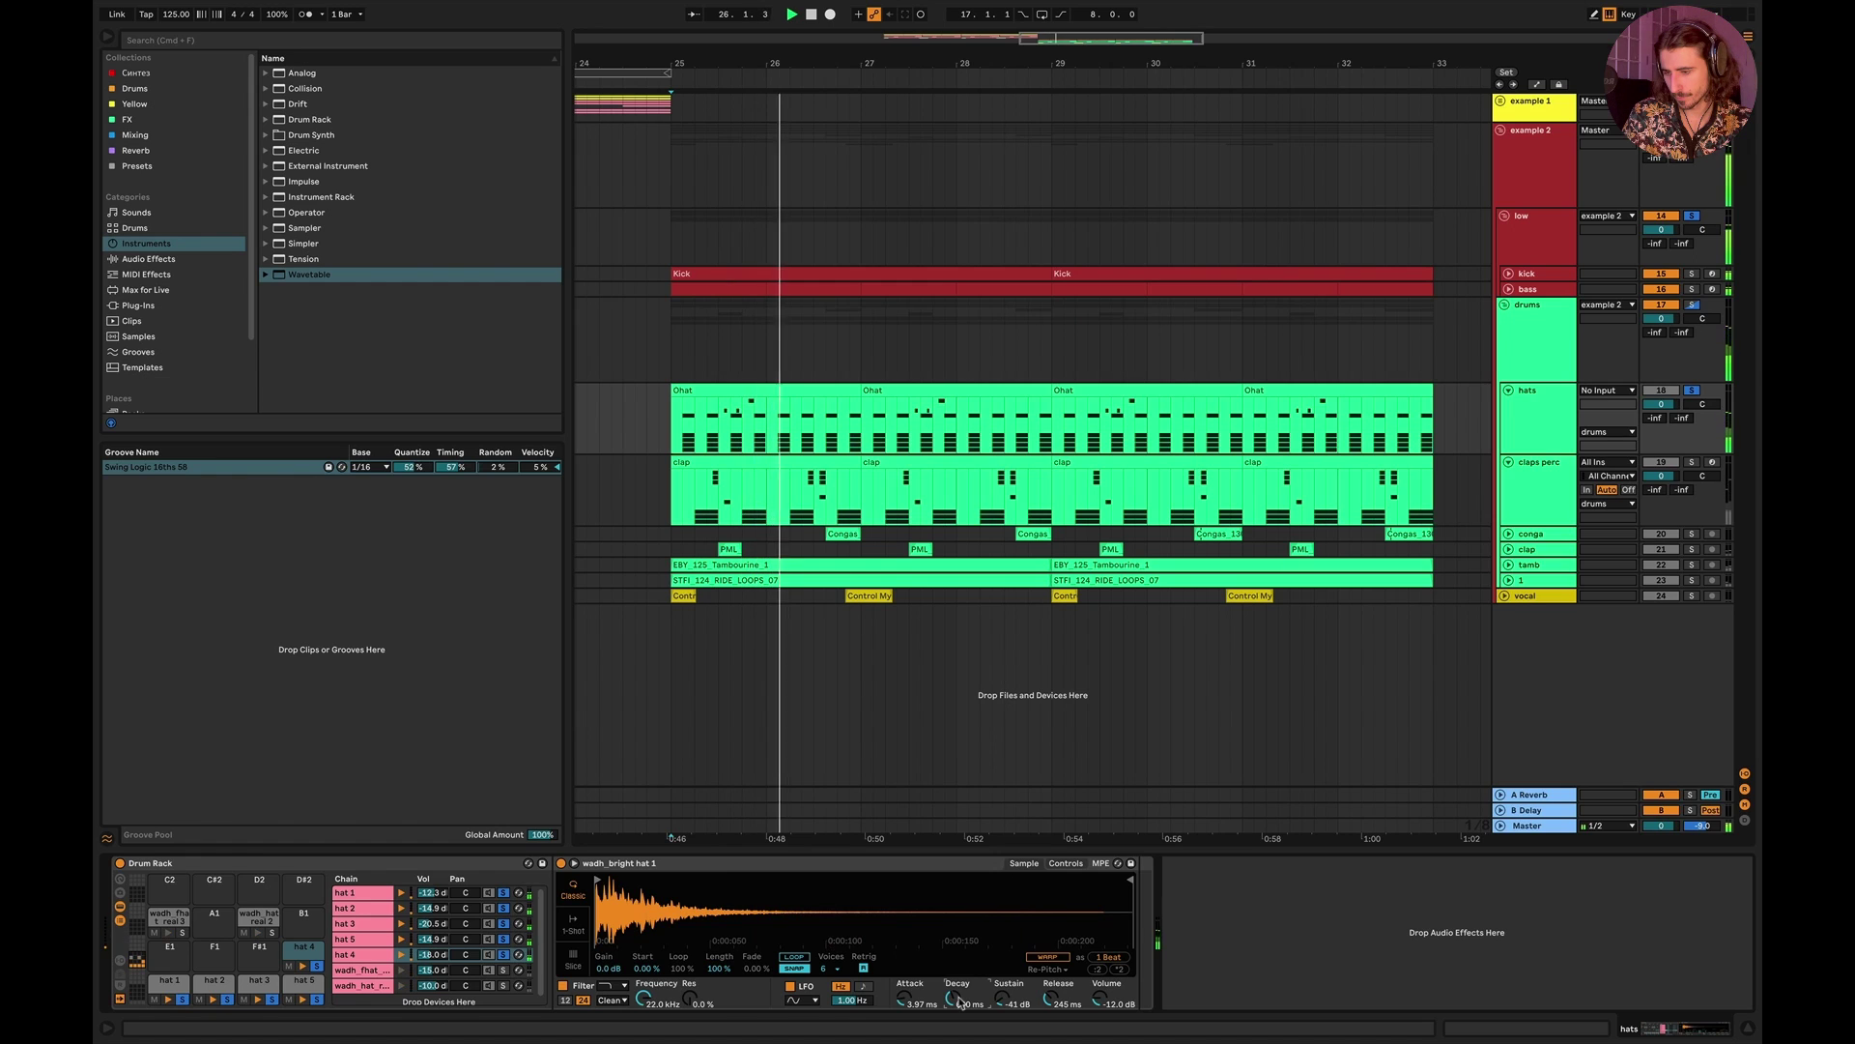
{"action": "key", "text": "space"}
{"action": "key", "text": "space"}
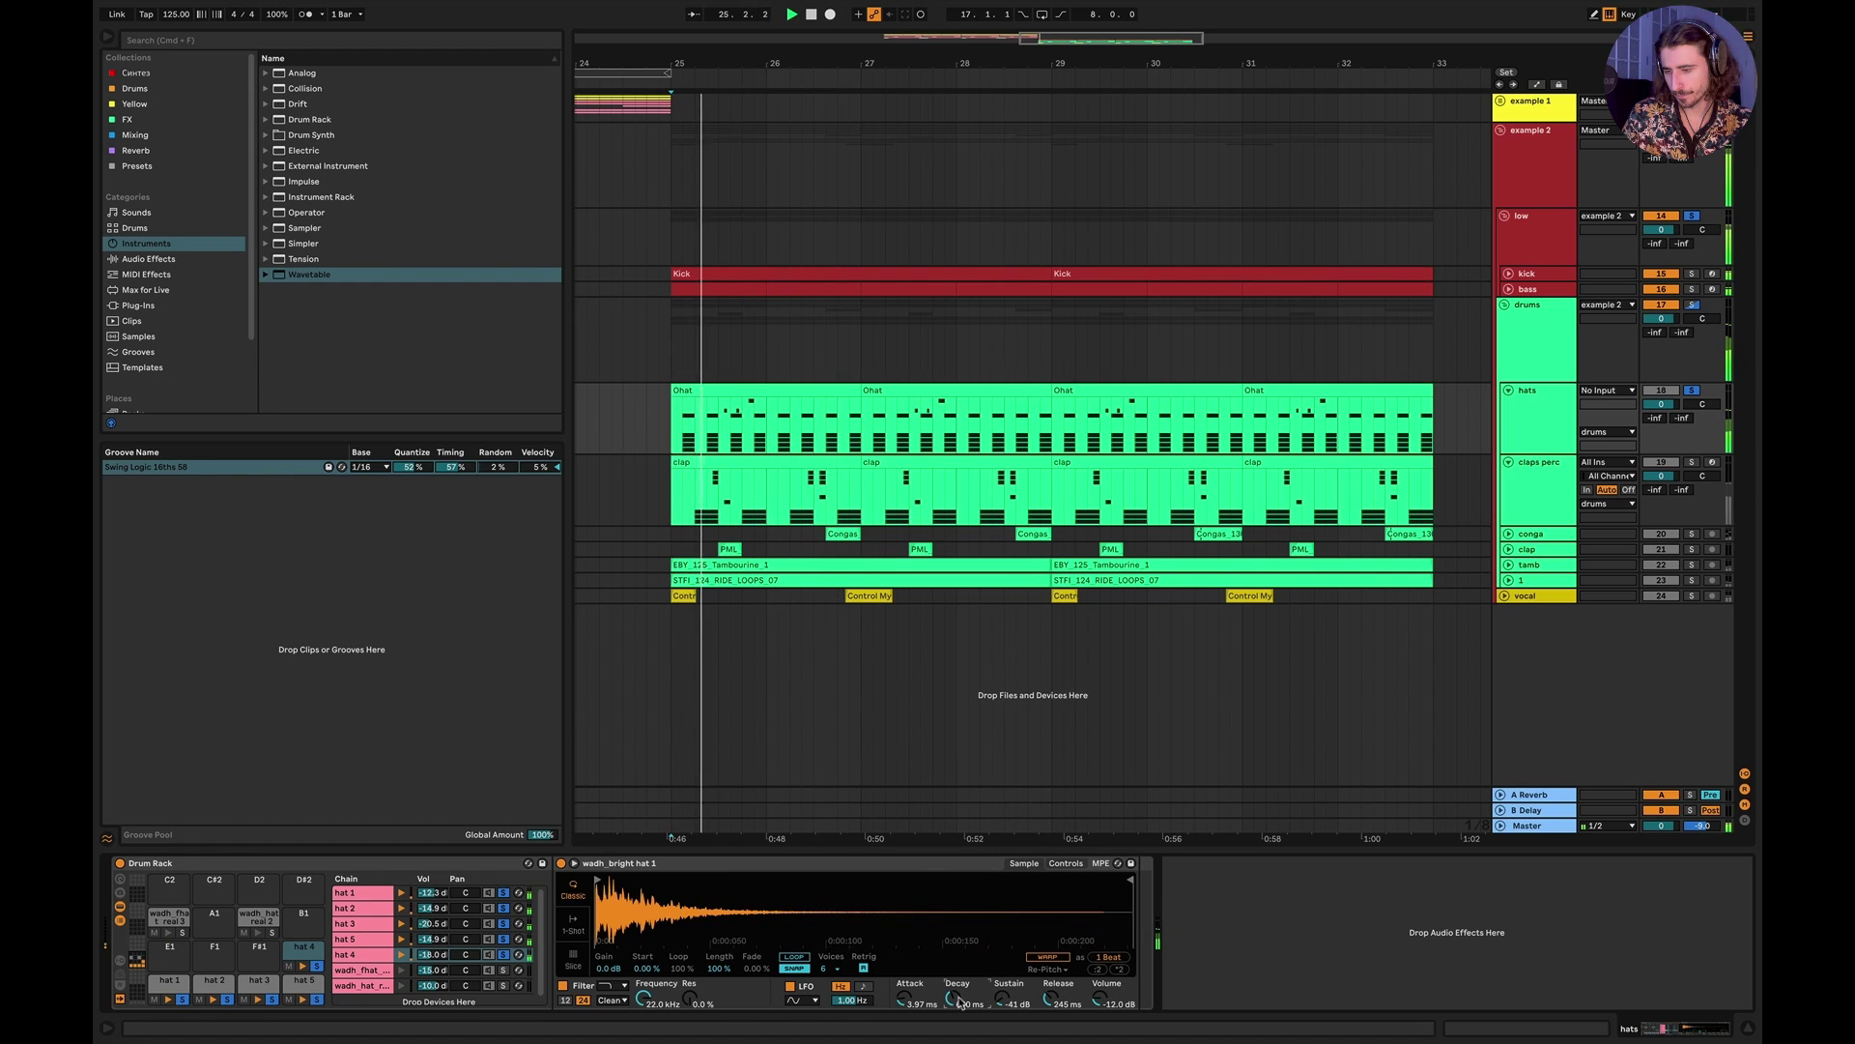
{"action": "key", "text": "space"}
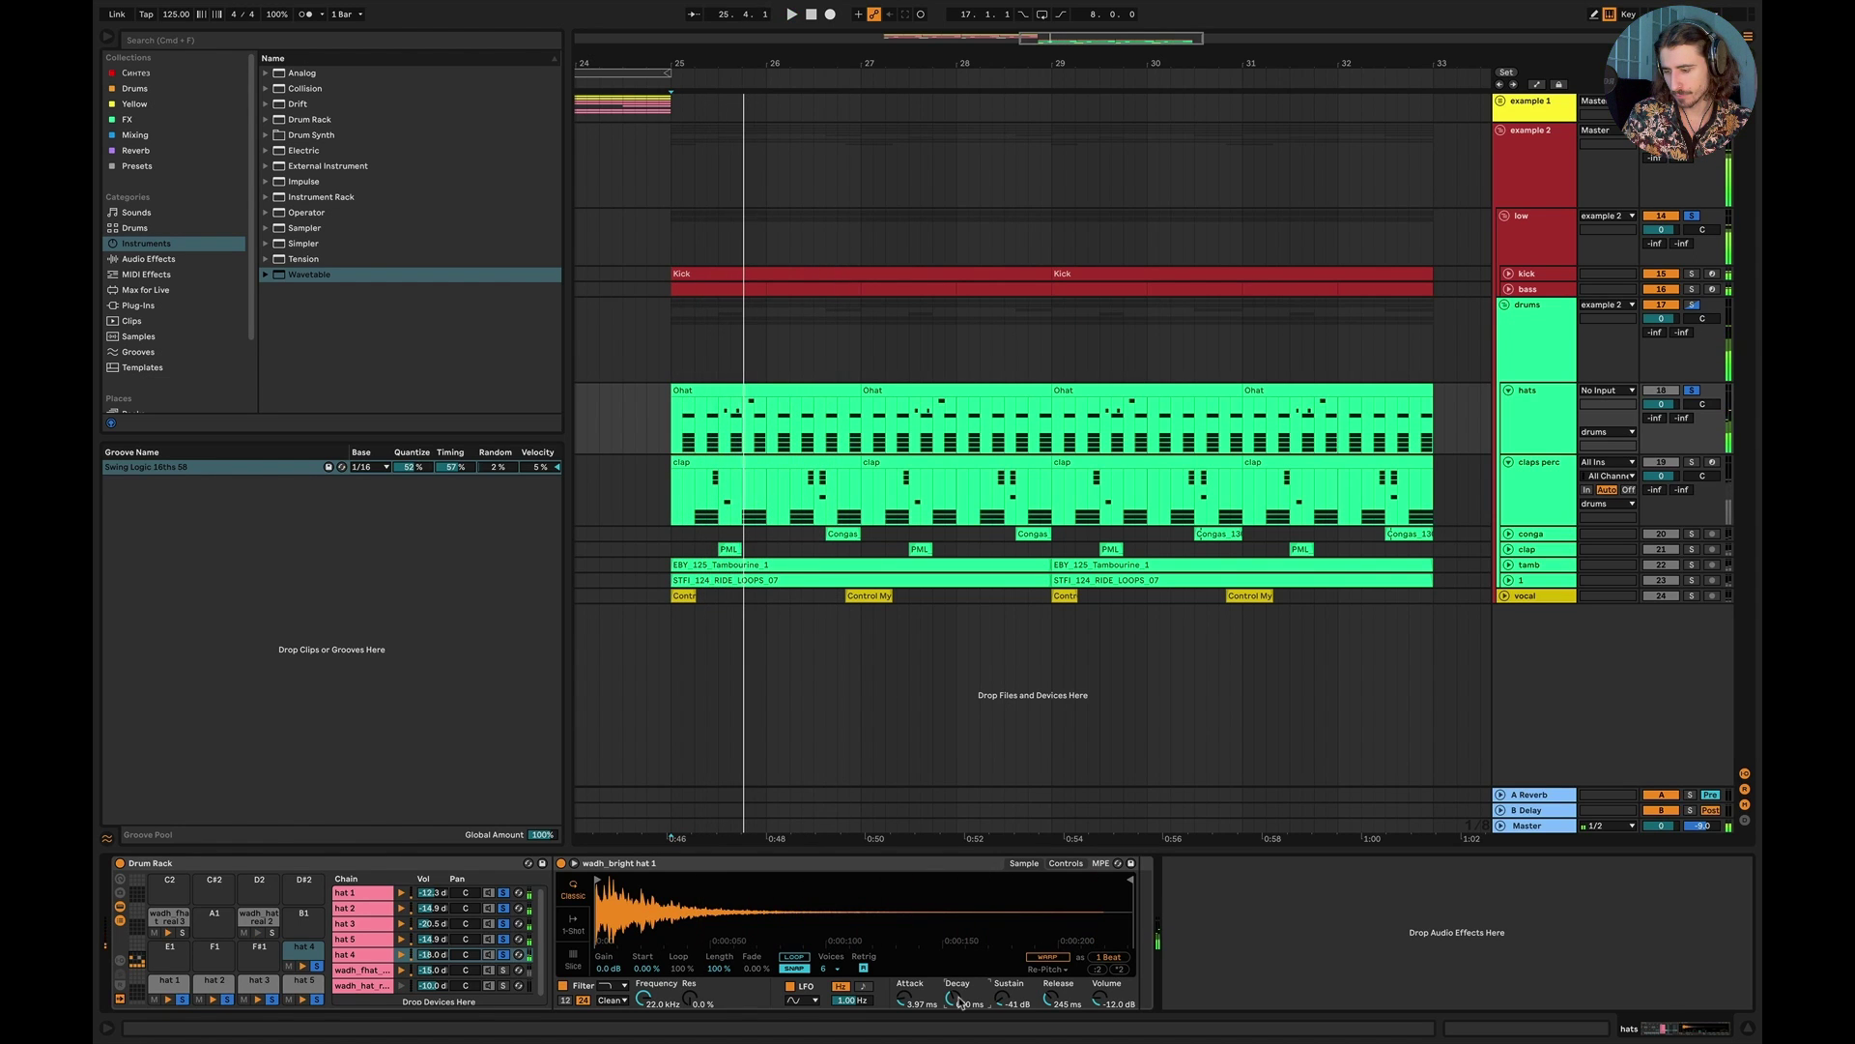
{"action": "left_click", "coordinate": [1067, 863]}
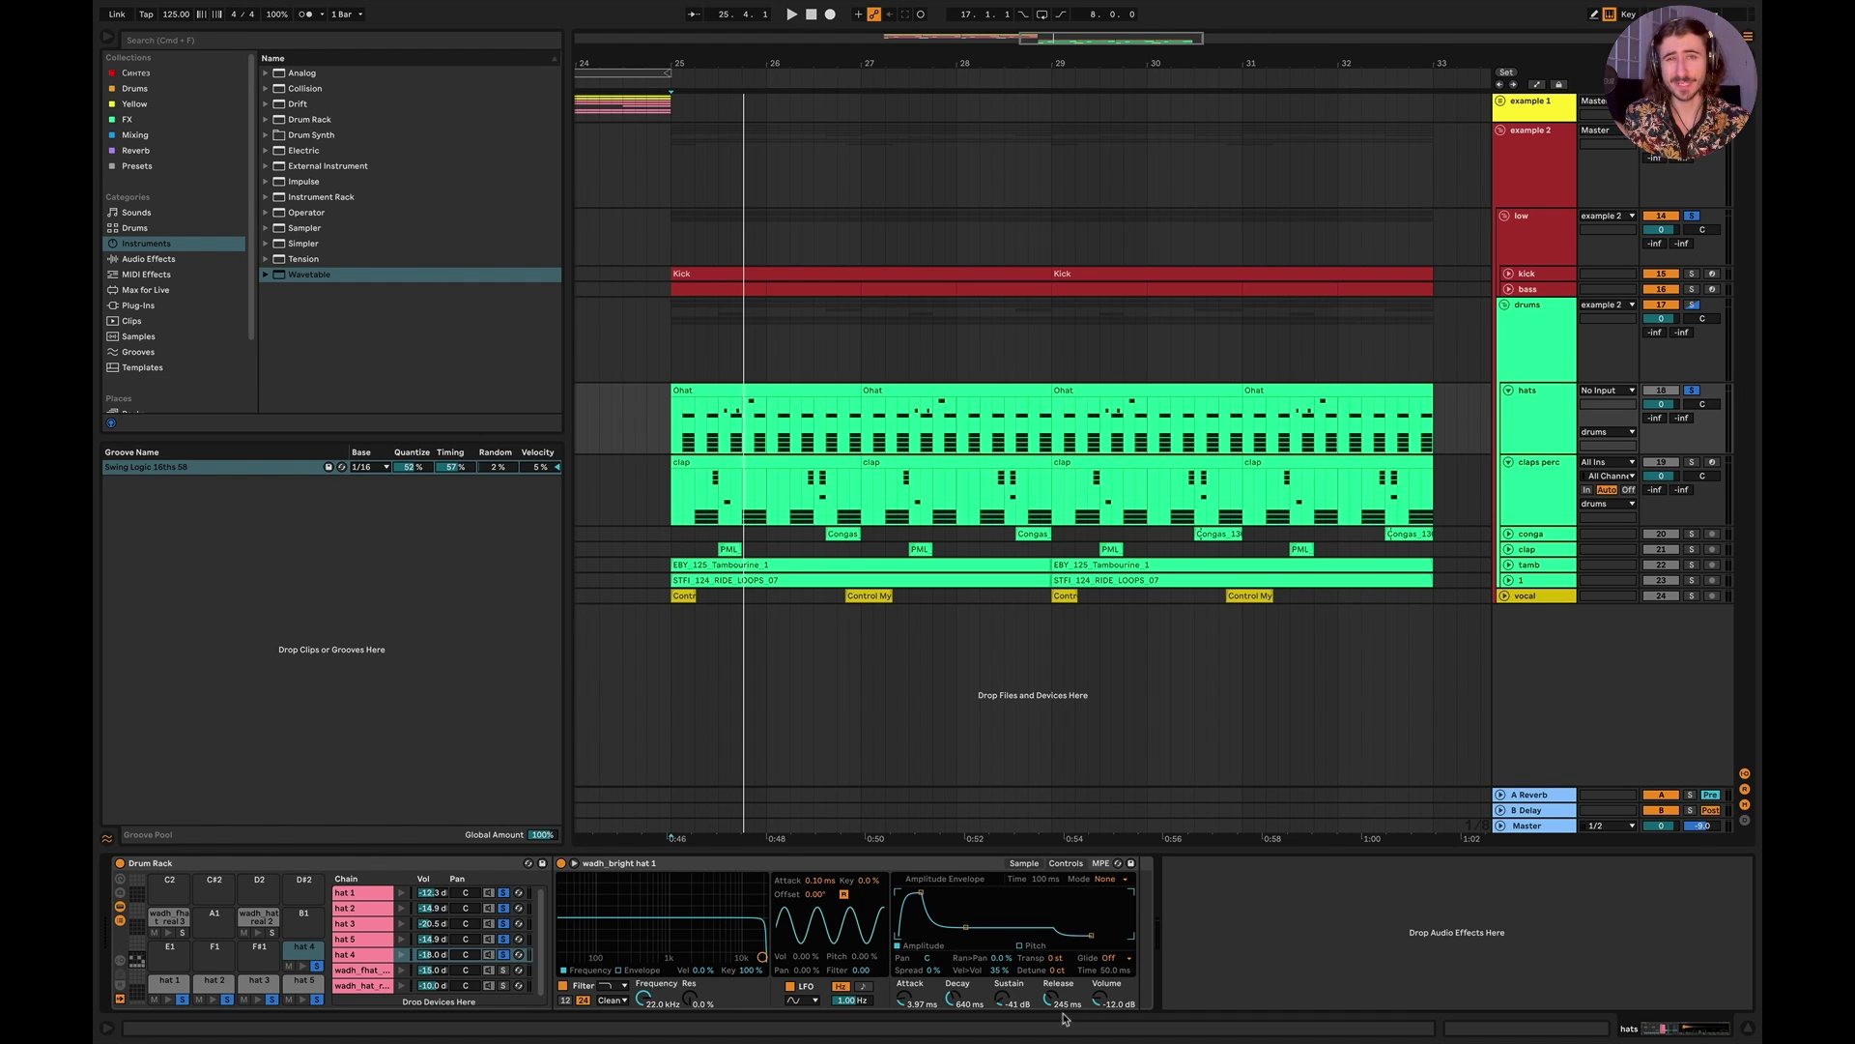
Step: Solo the claps perc track alongside the hats and show the chain list of its Drum Rack during playback
{"action": "key", "text": "space"}
{"action": "left_click", "coordinate": [1692, 462]}
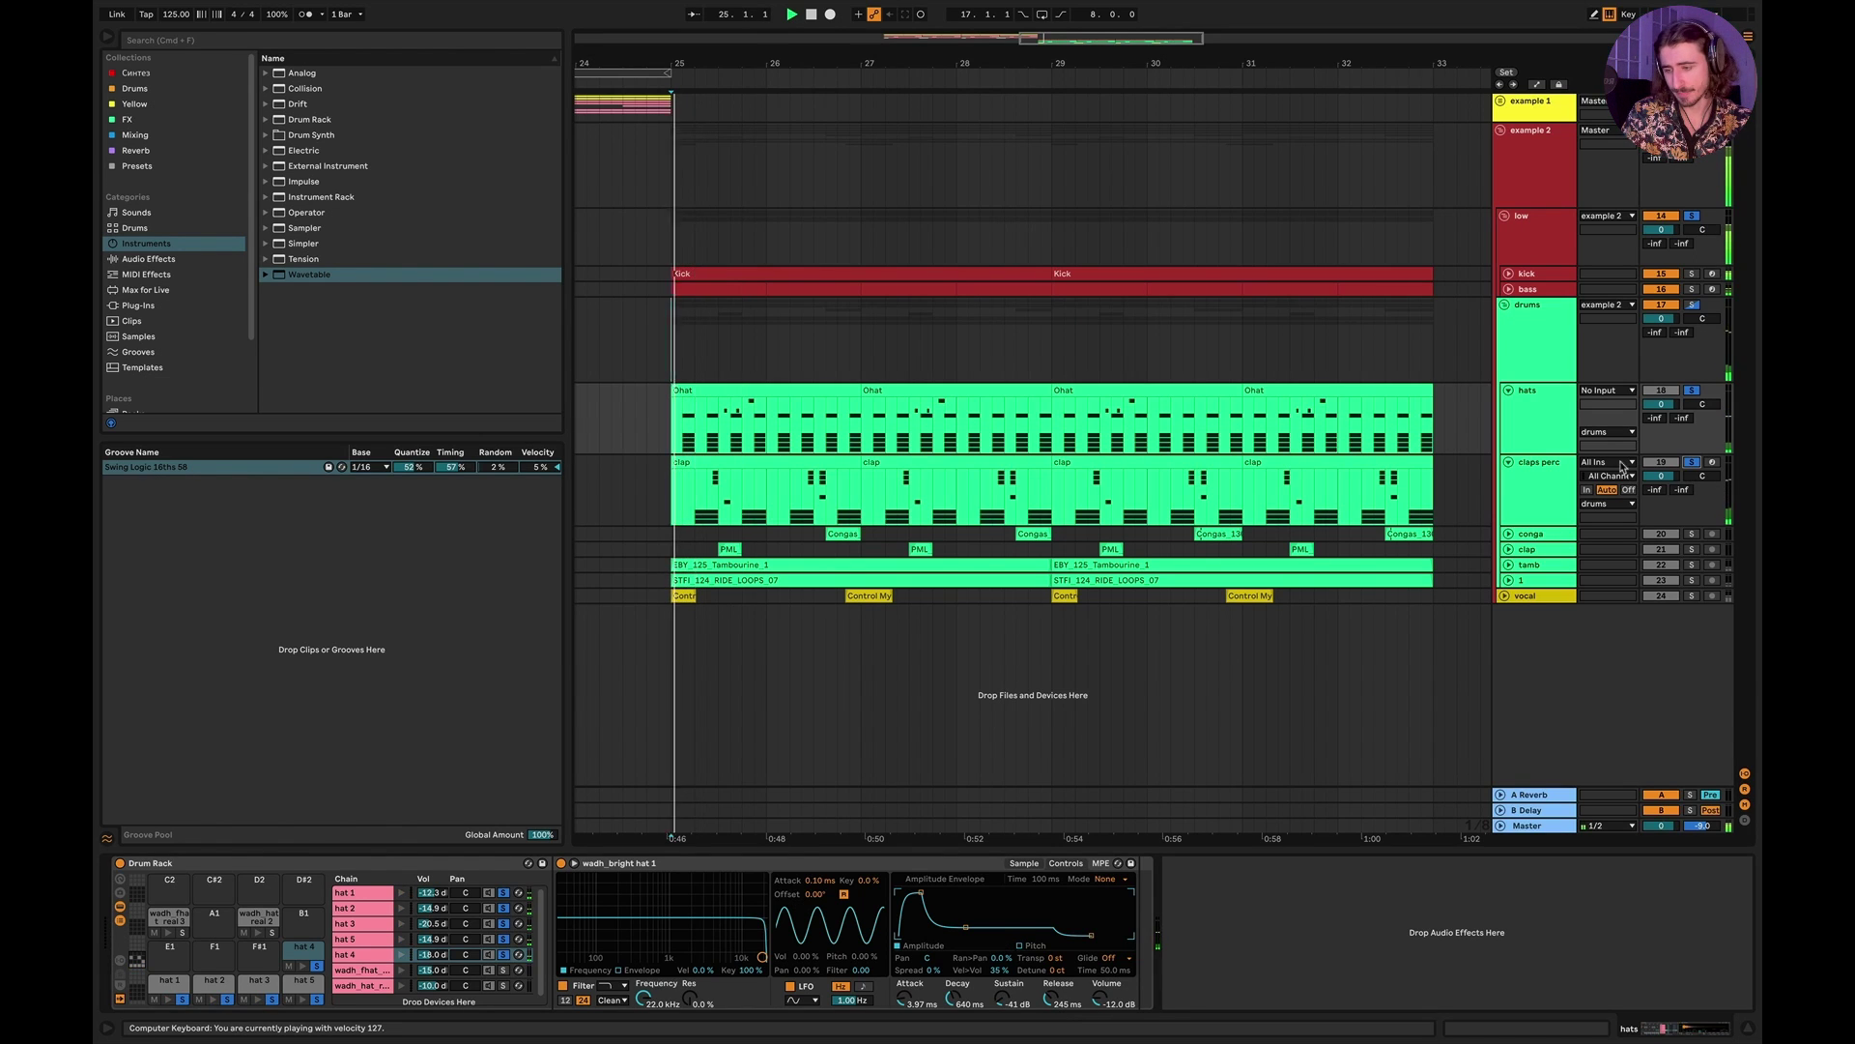
{"action": "left_click", "coordinate": [1216, 479]}
{"action": "key", "text": "space"}
{"action": "key", "text": "space"}
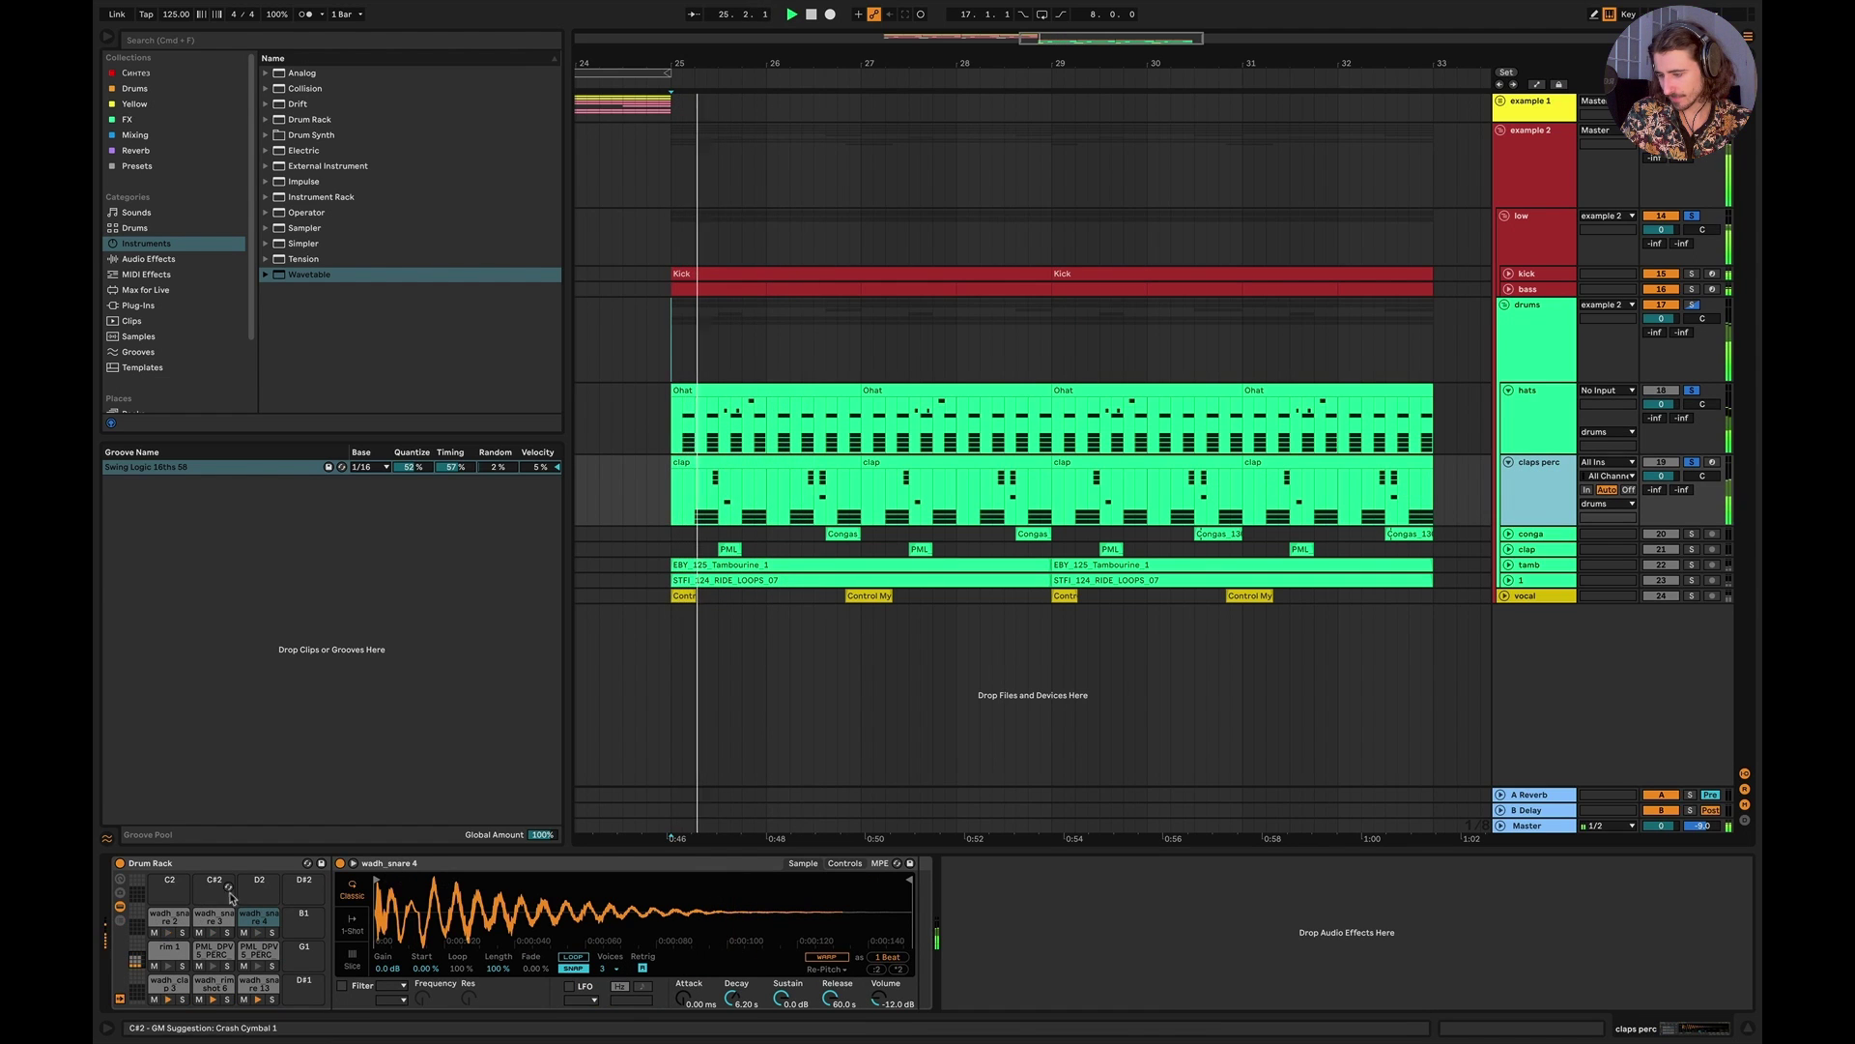
{"action": "left_click", "coordinate": [120, 920]}
{"action": "key", "text": "space"}
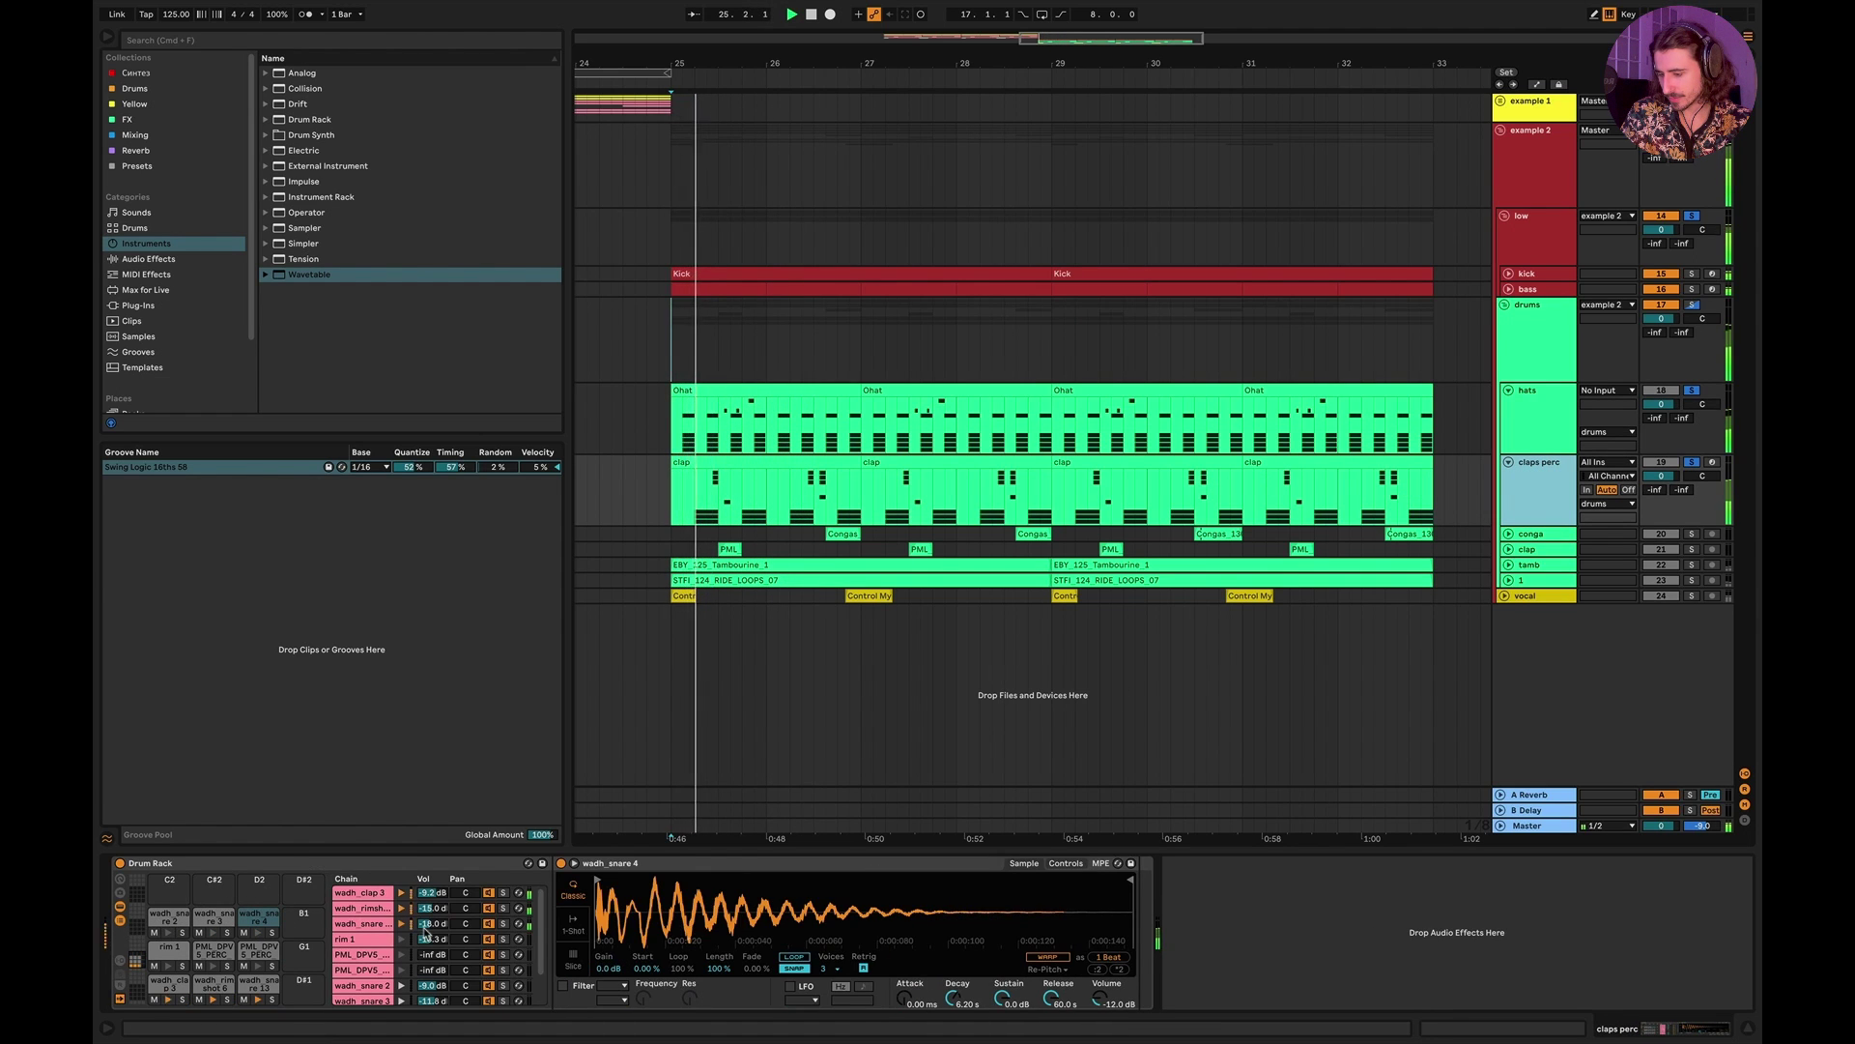
{"action": "left_click", "coordinate": [386, 924]}
{"action": "key", "text": "space"}
{"action": "key", "text": "space"}
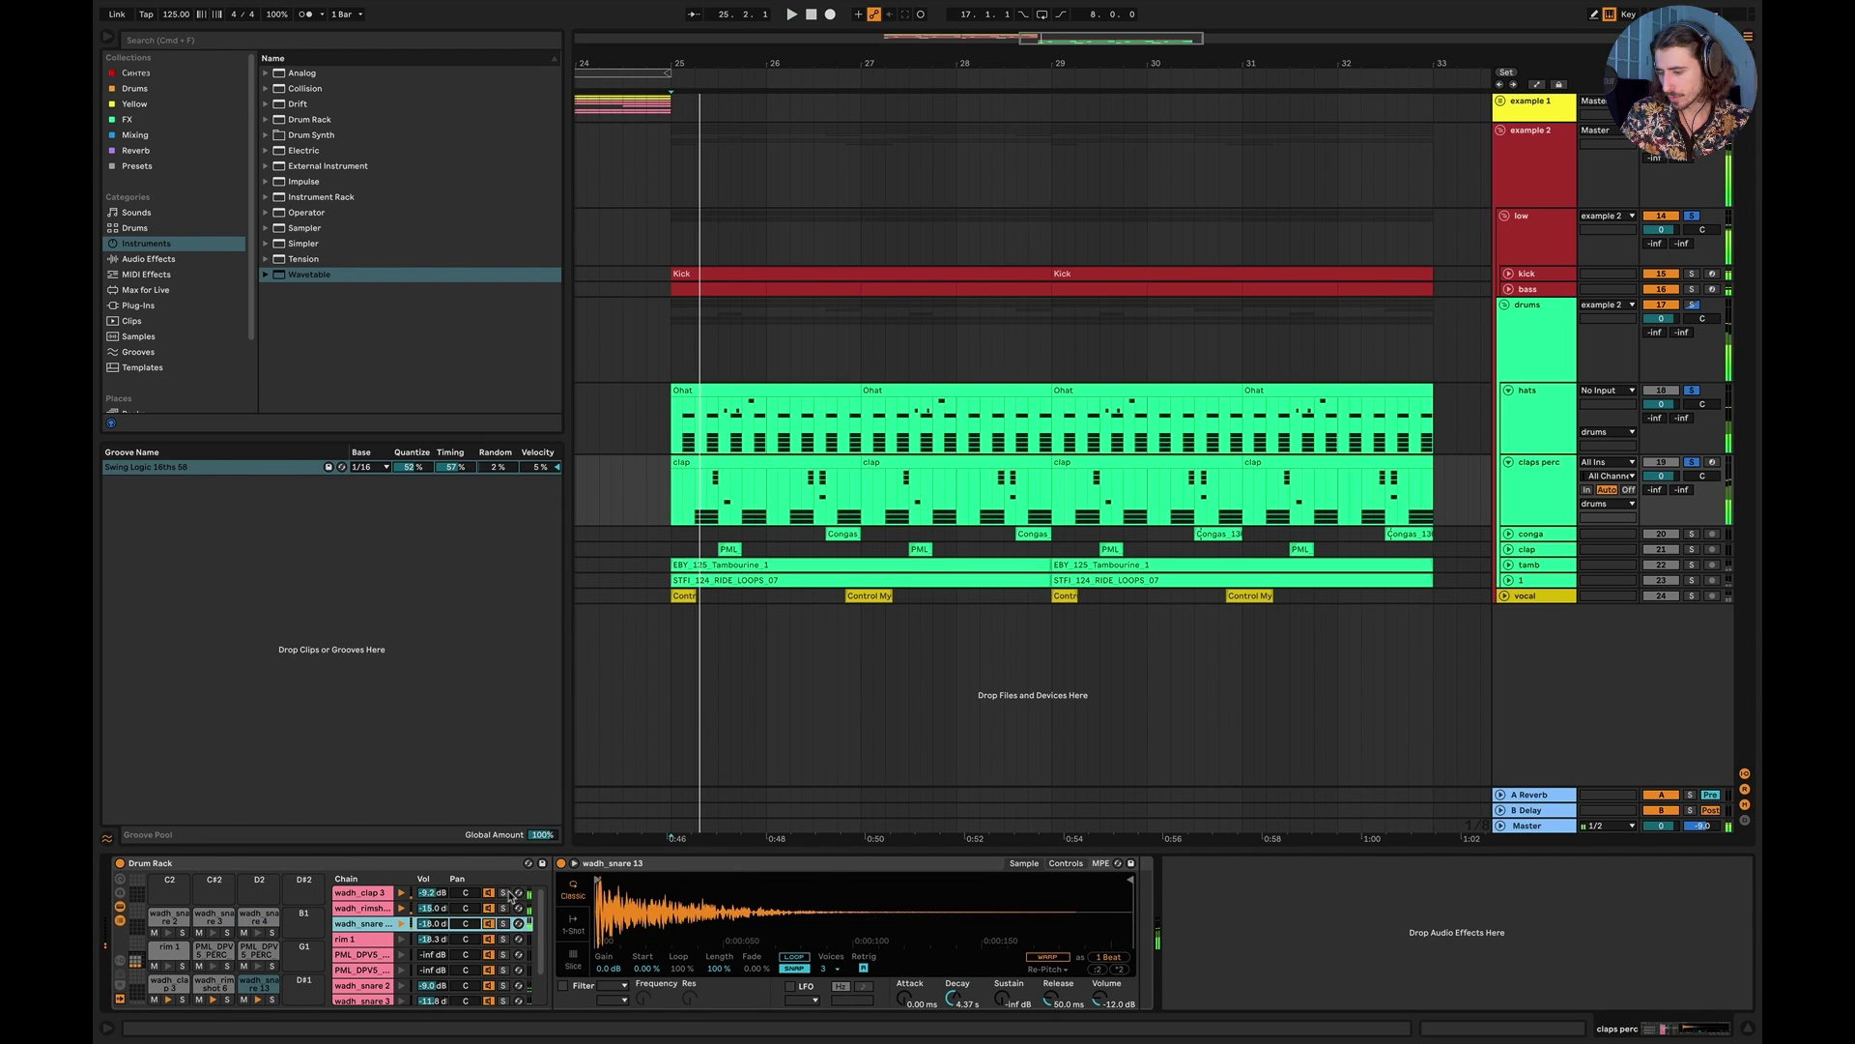
Step: Solo the wadh_clap 3 chain, show its envelope, shorten its decay to 520 ms and adjust its sustain level
{"action": "left_click", "coordinate": [503, 893]}
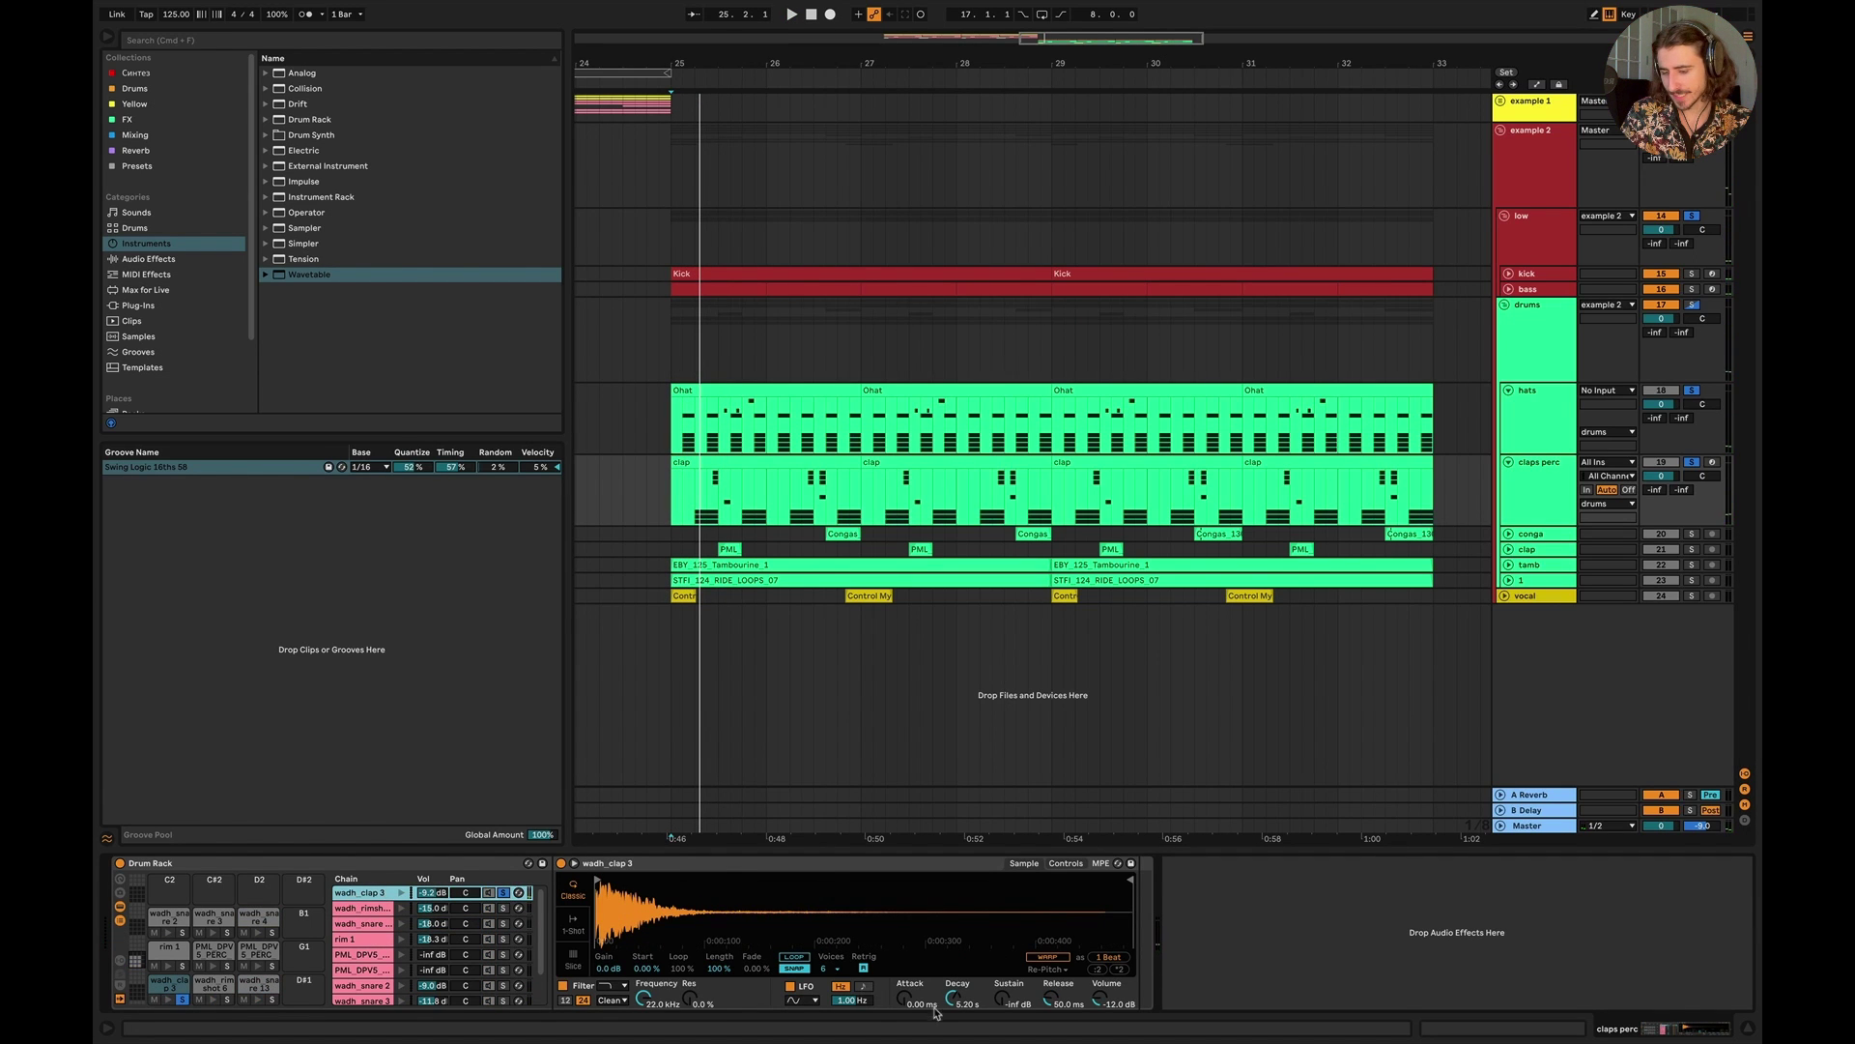
{"action": "left_click", "coordinate": [1066, 863]}
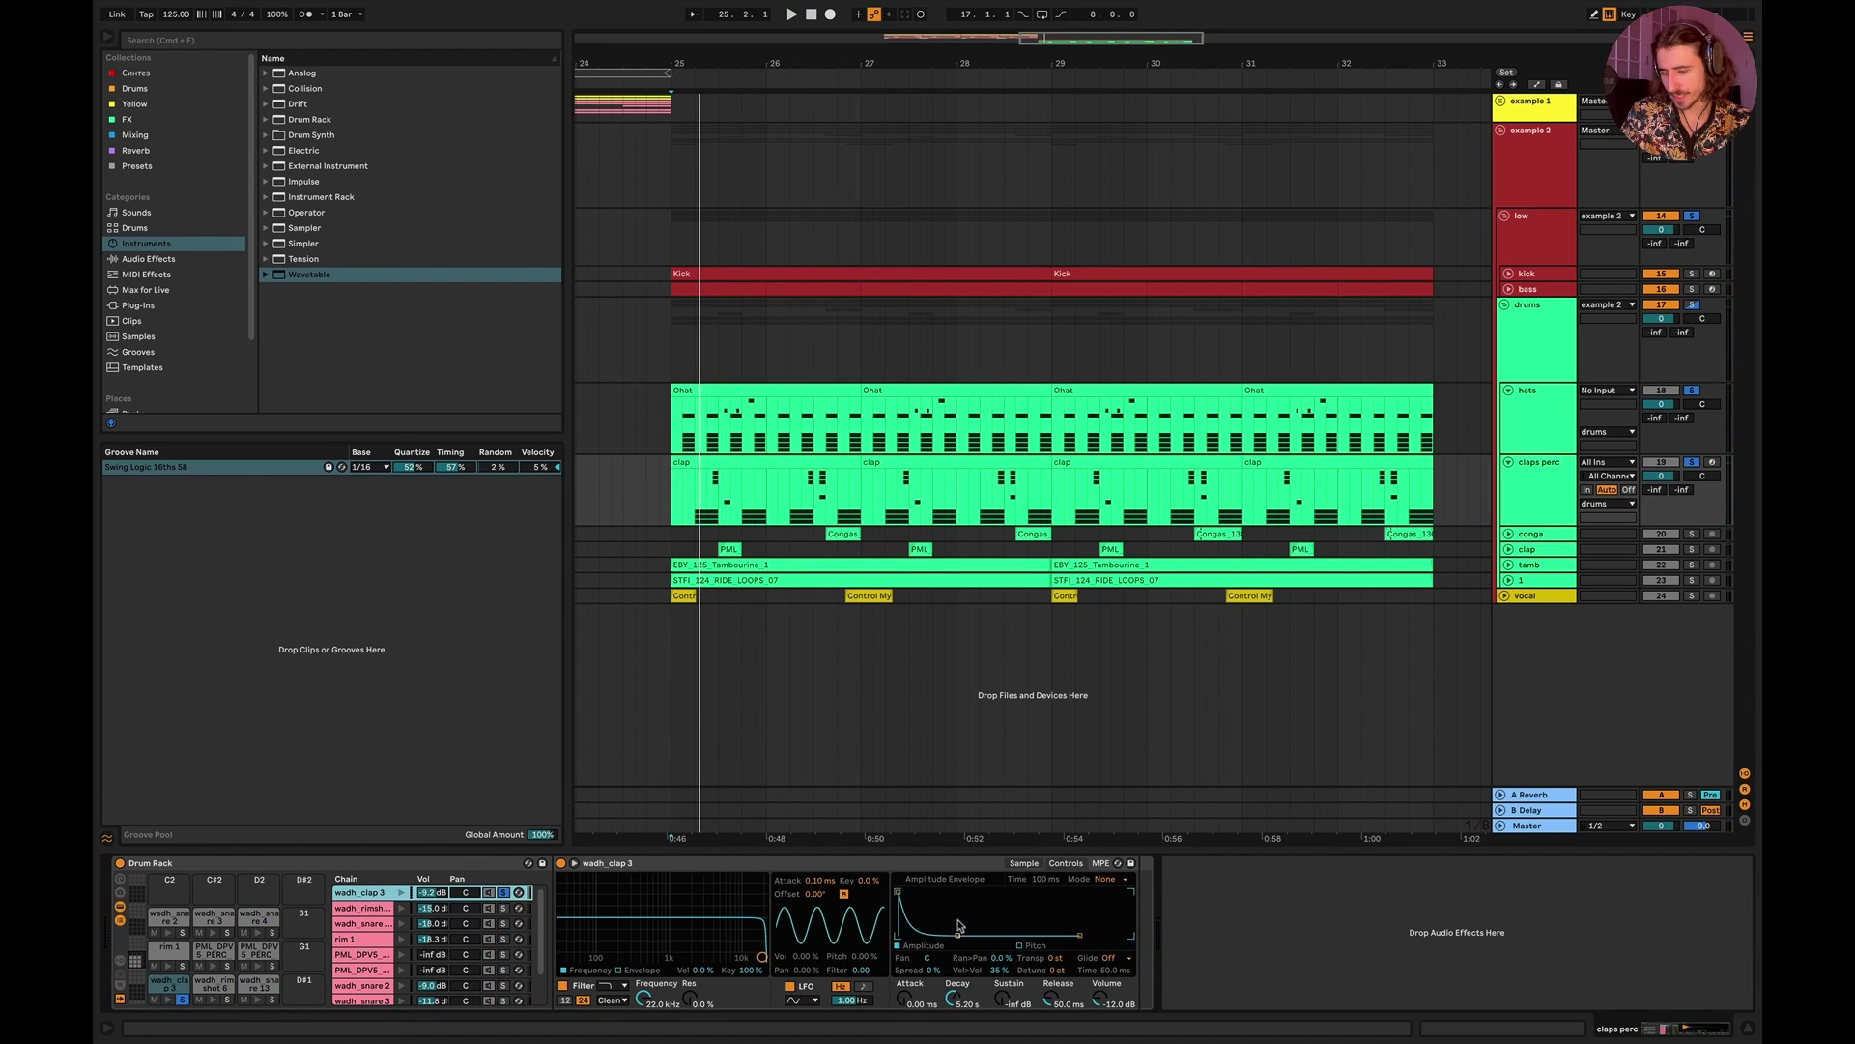
{"action": "left_click_drag", "start_coordinate": [953, 998], "coordinate": [952, 1010]}
{"action": "key", "text": "space"}
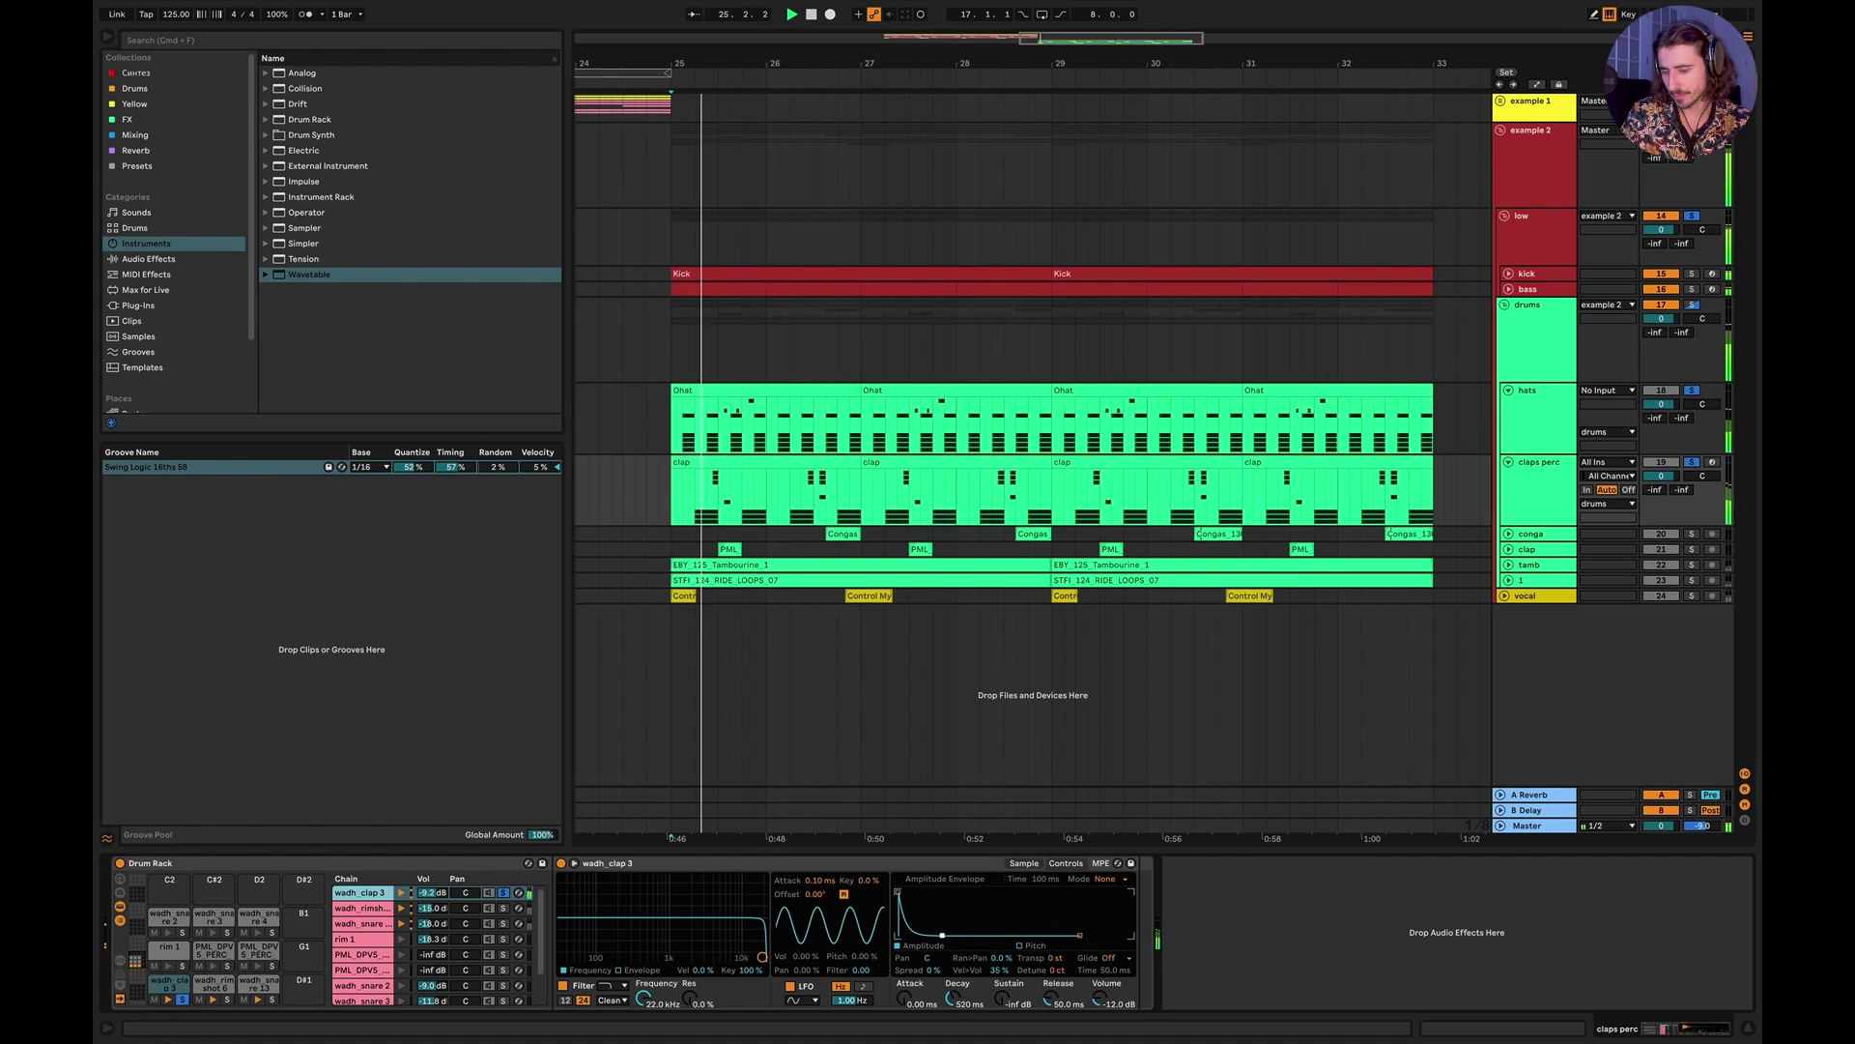
{"action": "left_click_drag", "start_coordinate": [942, 935], "coordinate": [941, 925]}
Step: Add the wadh_rimshot 6 chain to the solo and set its decay to 698 ms and sustain to -30 dB
{"action": "left_click", "coordinate": [502, 912]}
{"action": "key", "text": "space"}
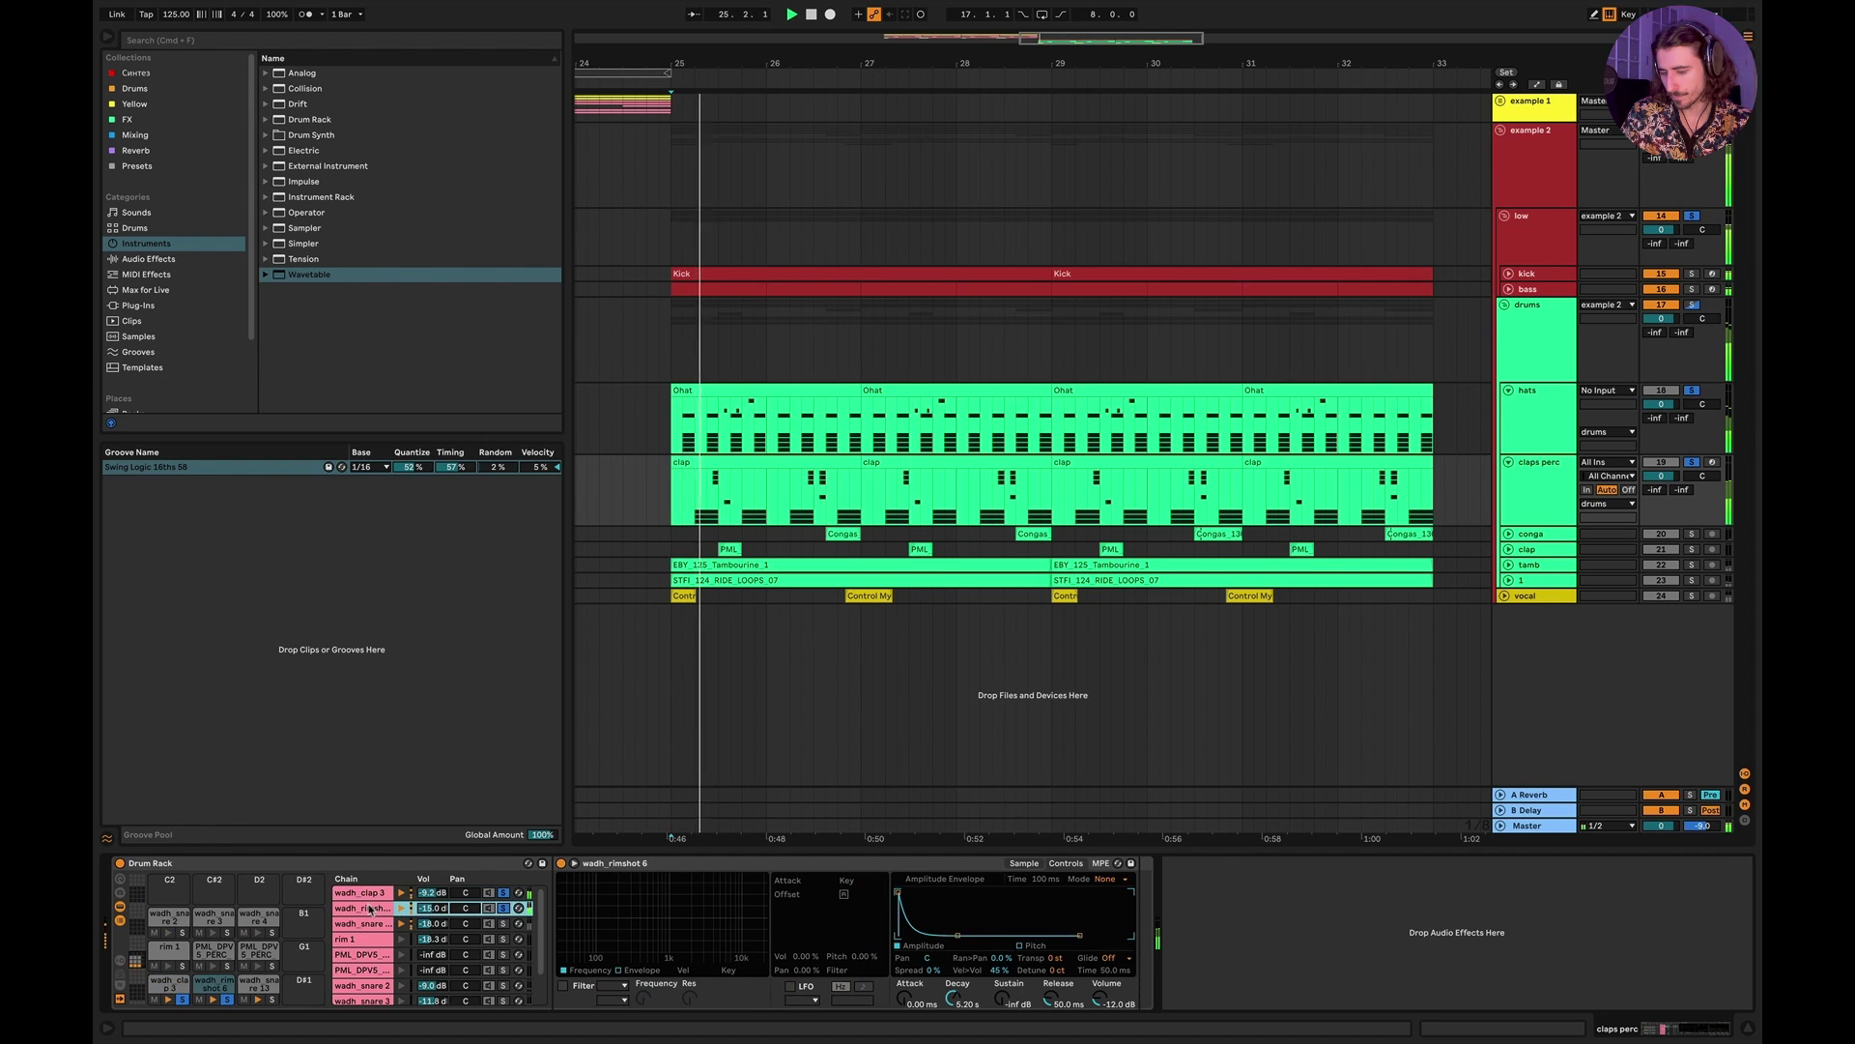
{"action": "left_click_drag", "start_coordinate": [958, 935], "coordinate": [944, 916]}
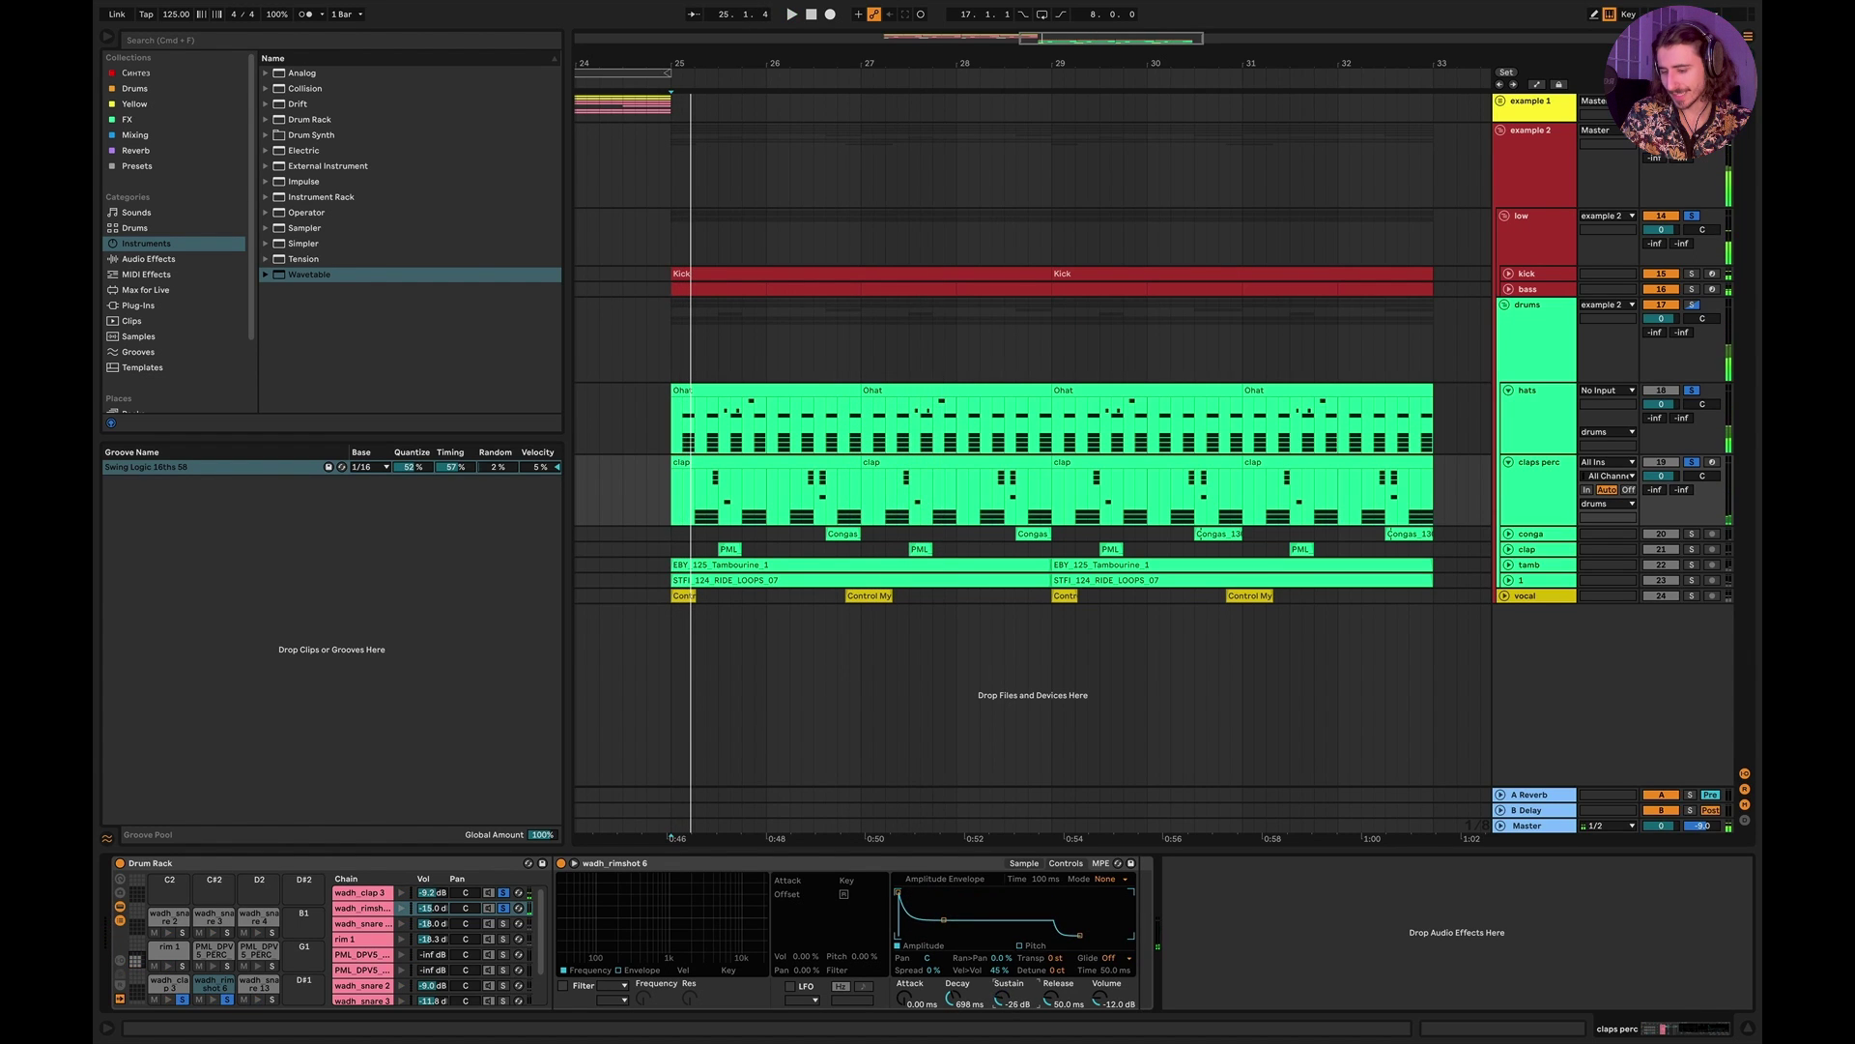
{"action": "key", "text": "space"}
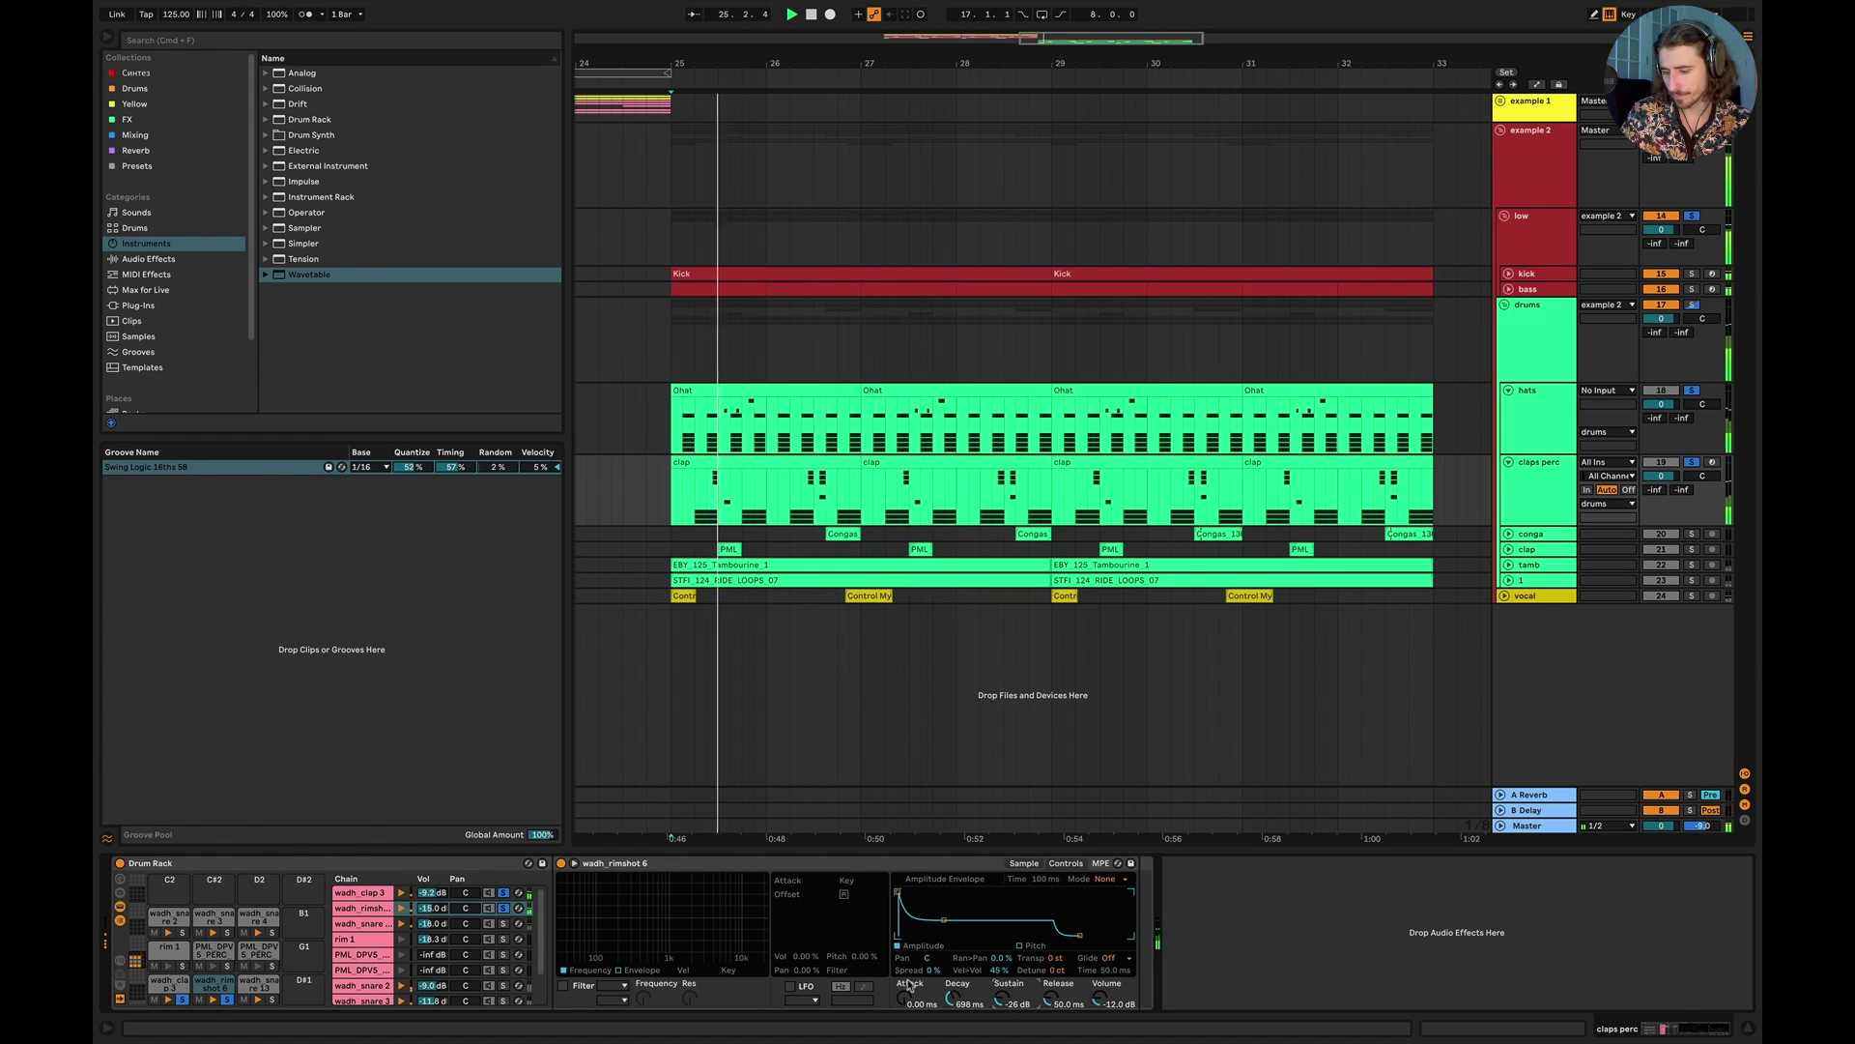
{"action": "left_click_drag", "start_coordinate": [1001, 1008], "coordinate": [1002, 1017]}
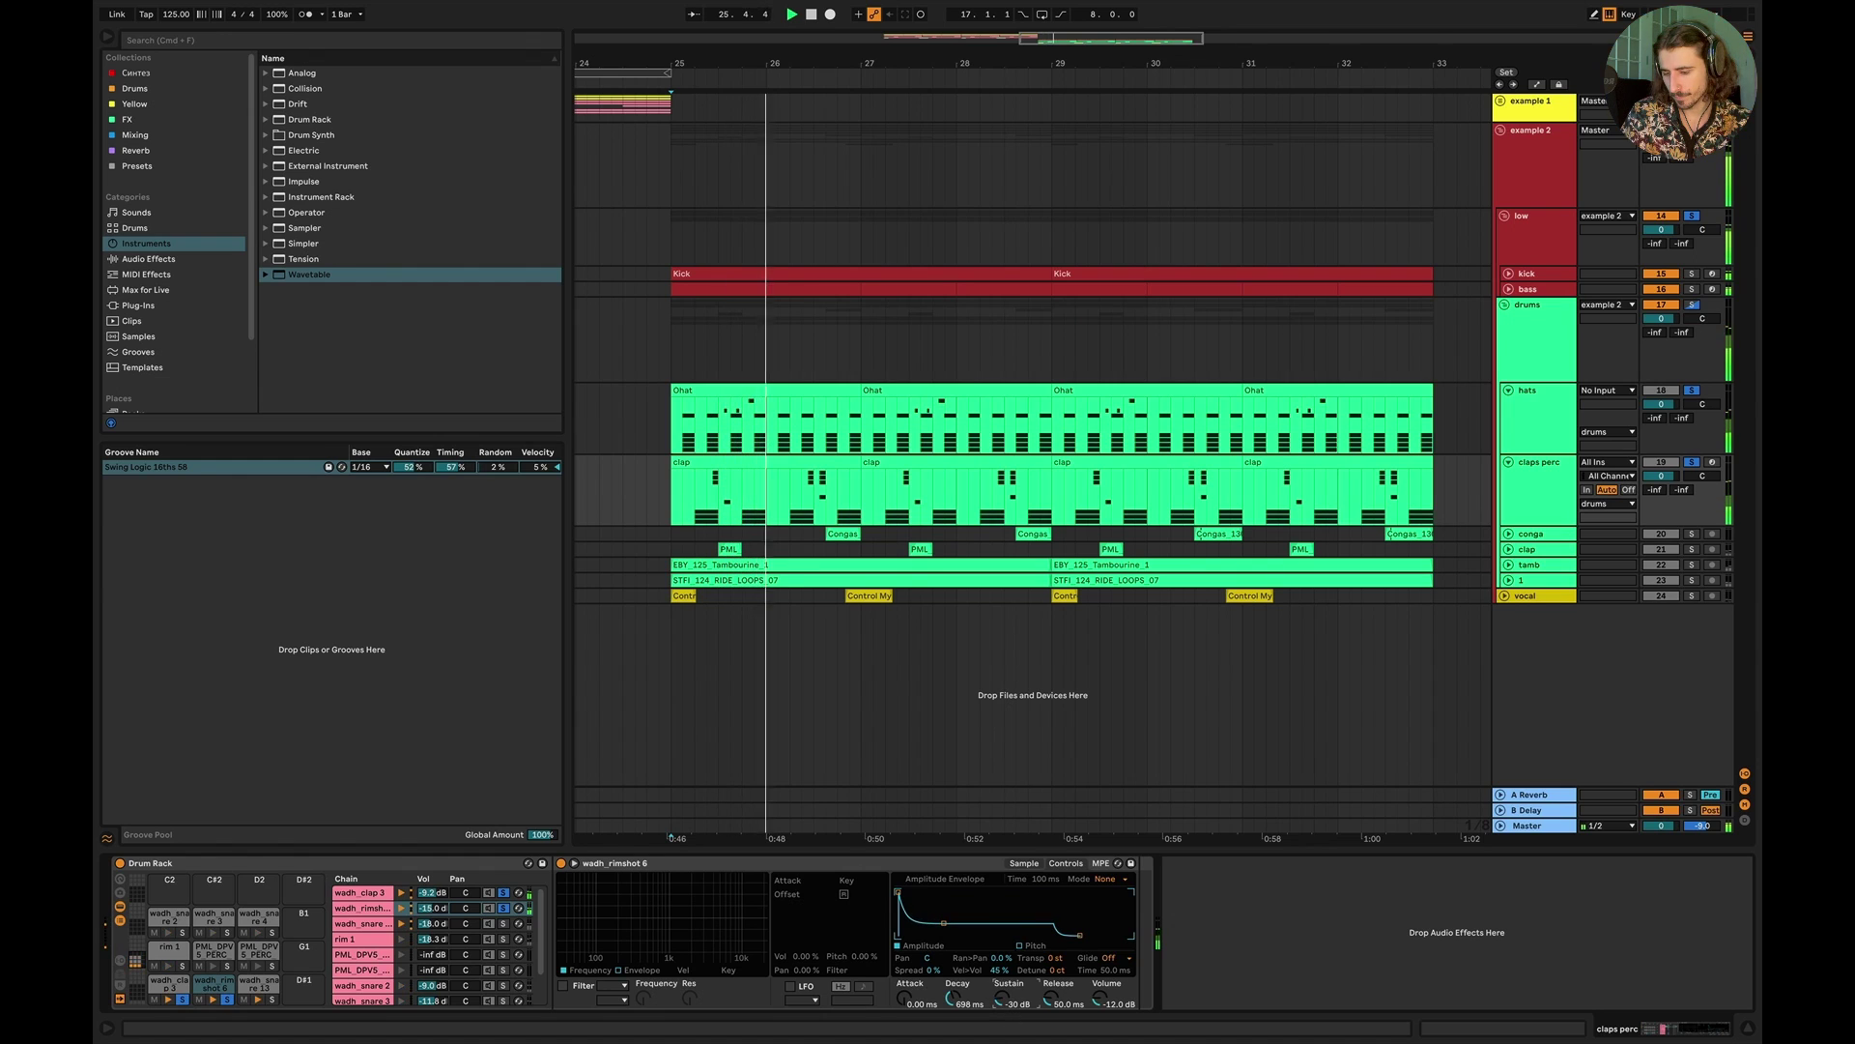
Step: Add the wadh_snare 13 chain to the solo and shorten its decay to 889 ms during playback
{"action": "left_click", "coordinate": [503, 925]}
{"action": "key", "text": "q"}
{"action": "key", "text": "space"}
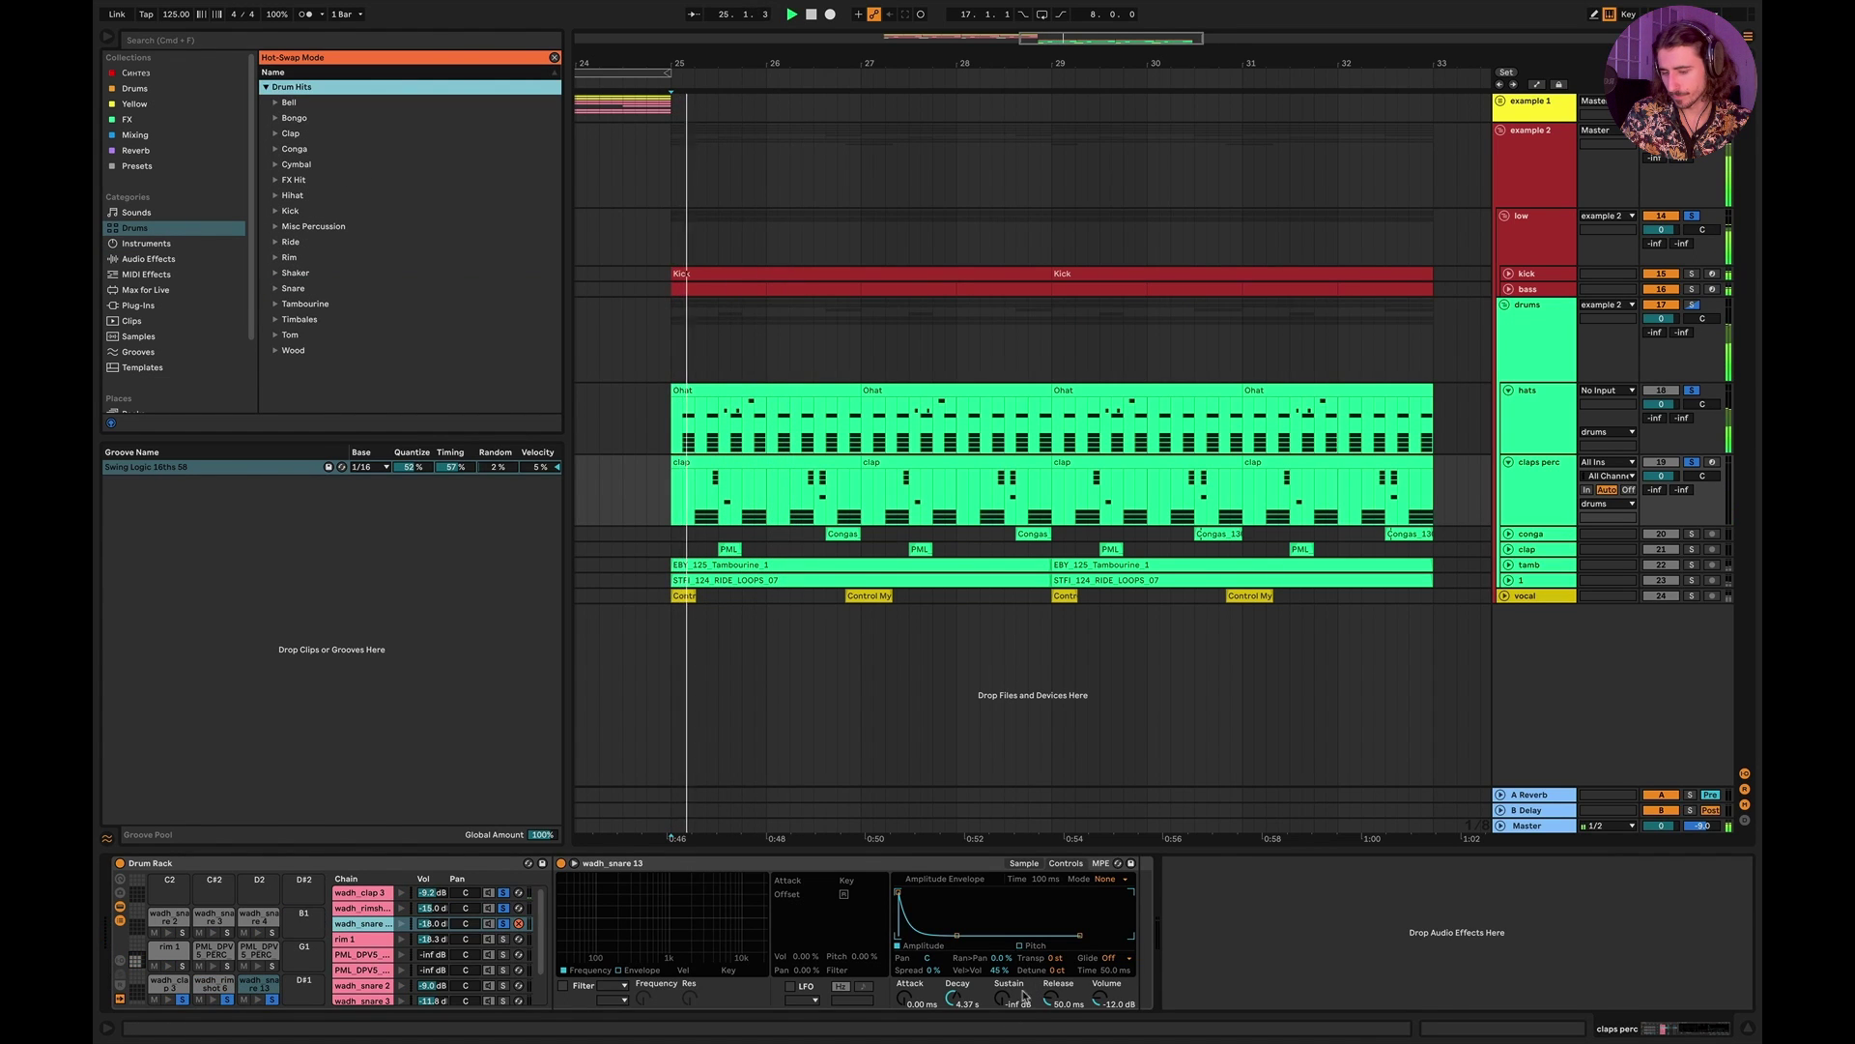
{"action": "left_click_drag", "start_coordinate": [964, 1008], "coordinate": [964, 1036]}
{"action": "key", "text": "space"}
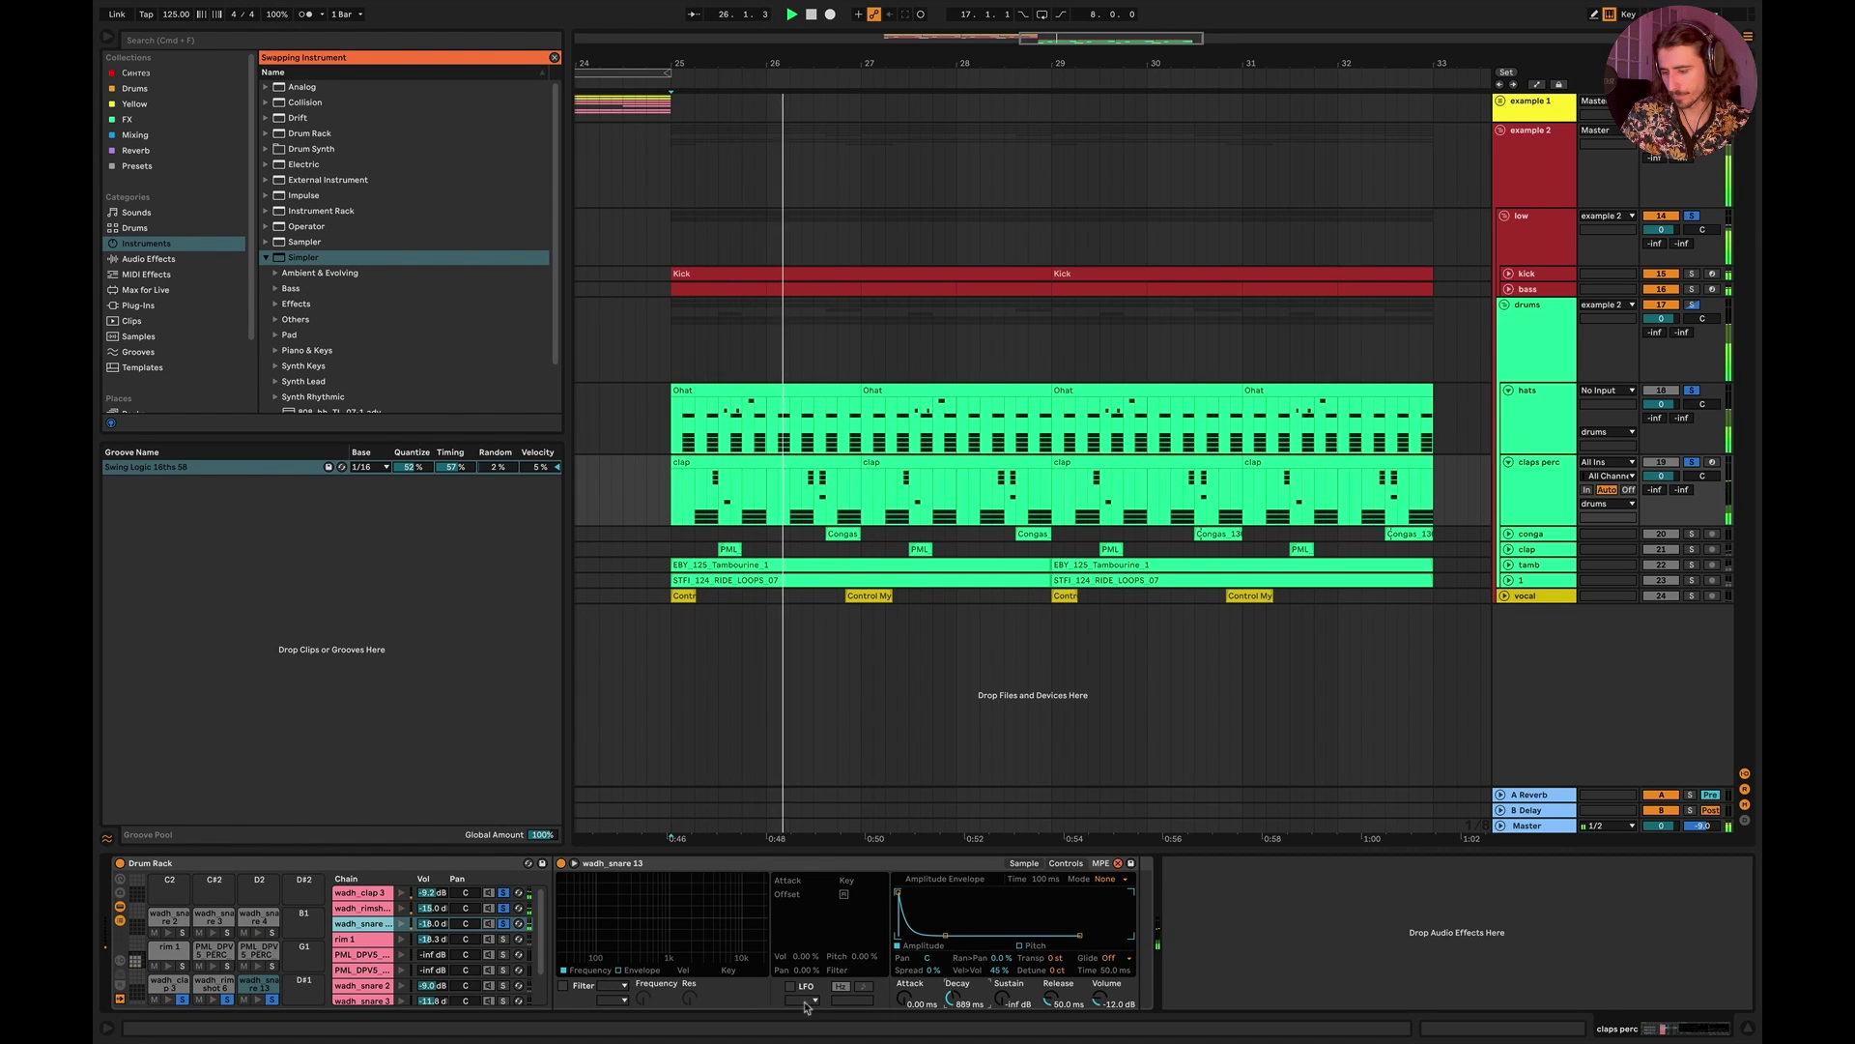
Step: Leave the hot-swap browser, solo the rim 1 chain as well and shorten its decay to 1.17 s
{"action": "key", "text": "space"}
{"action": "left_click", "coordinate": [370, 938]}
{"action": "left_click", "coordinate": [519, 939]}
{"action": "left_click", "coordinate": [1078, 863]}
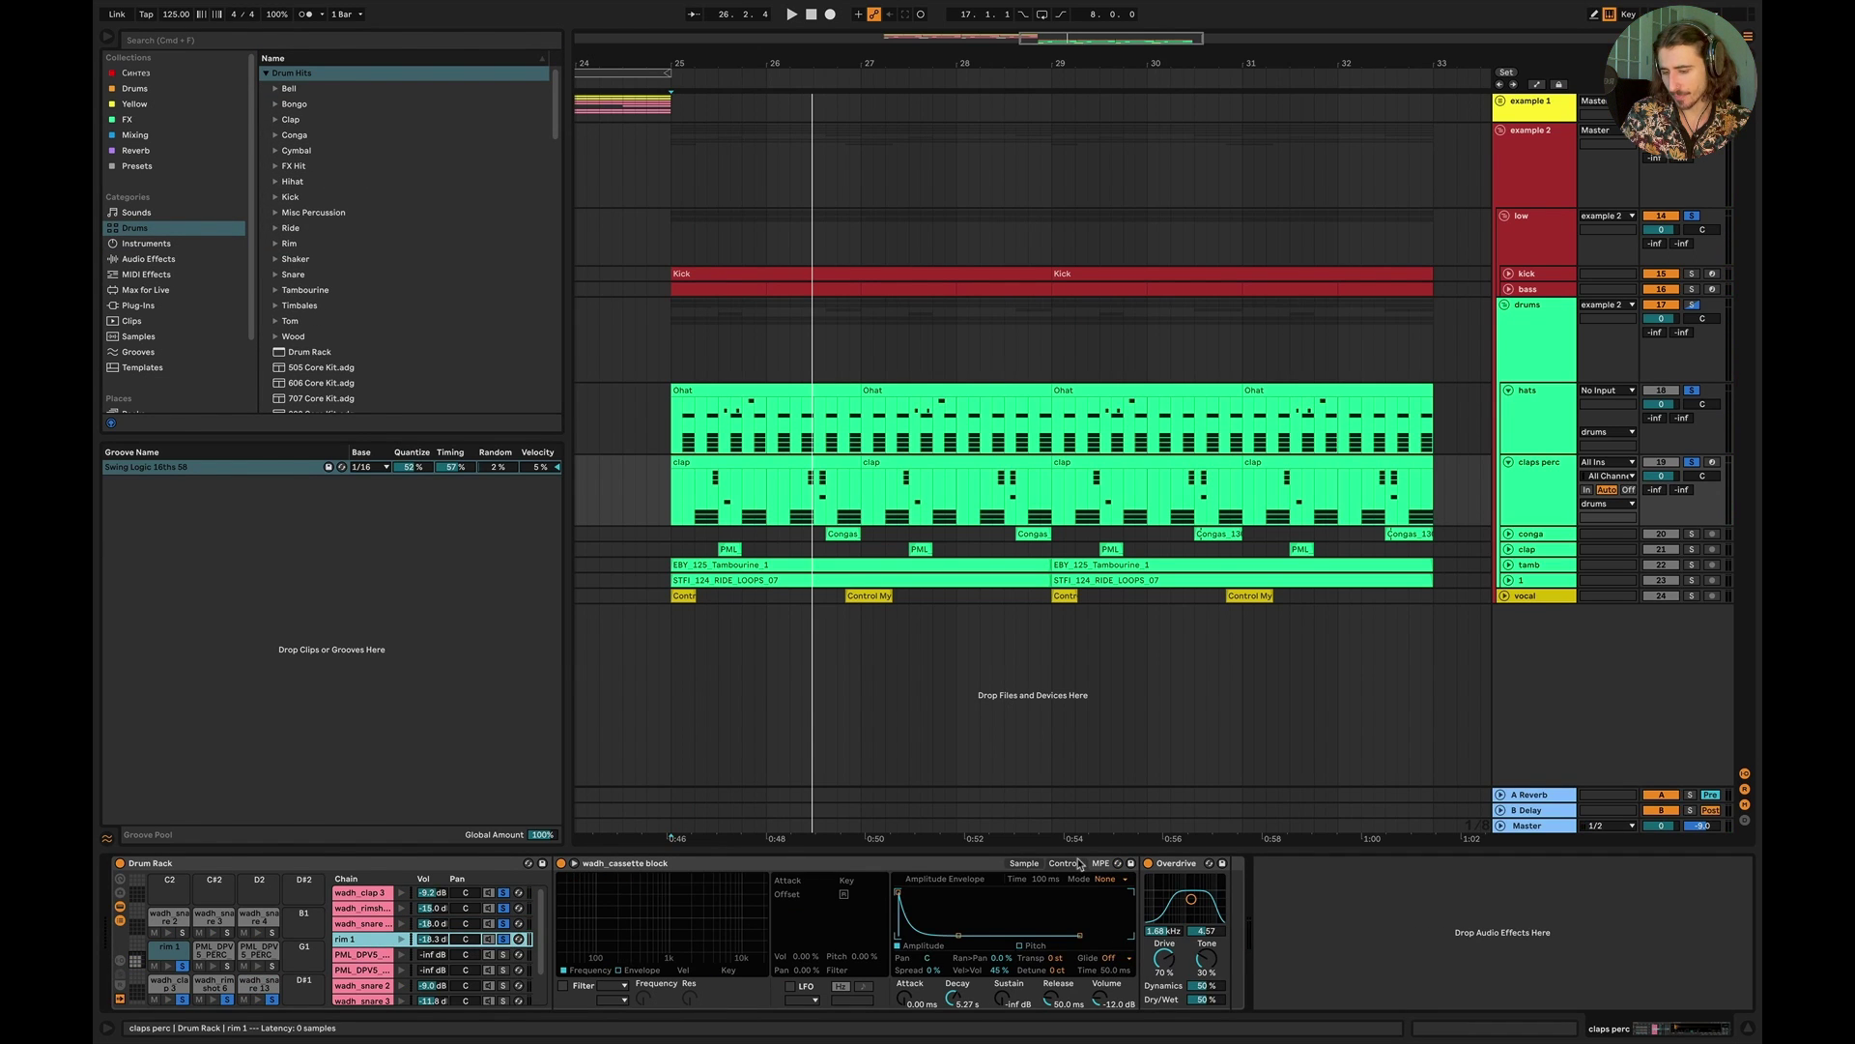
{"action": "left_click_drag", "start_coordinate": [958, 935], "coordinate": [957, 933]}
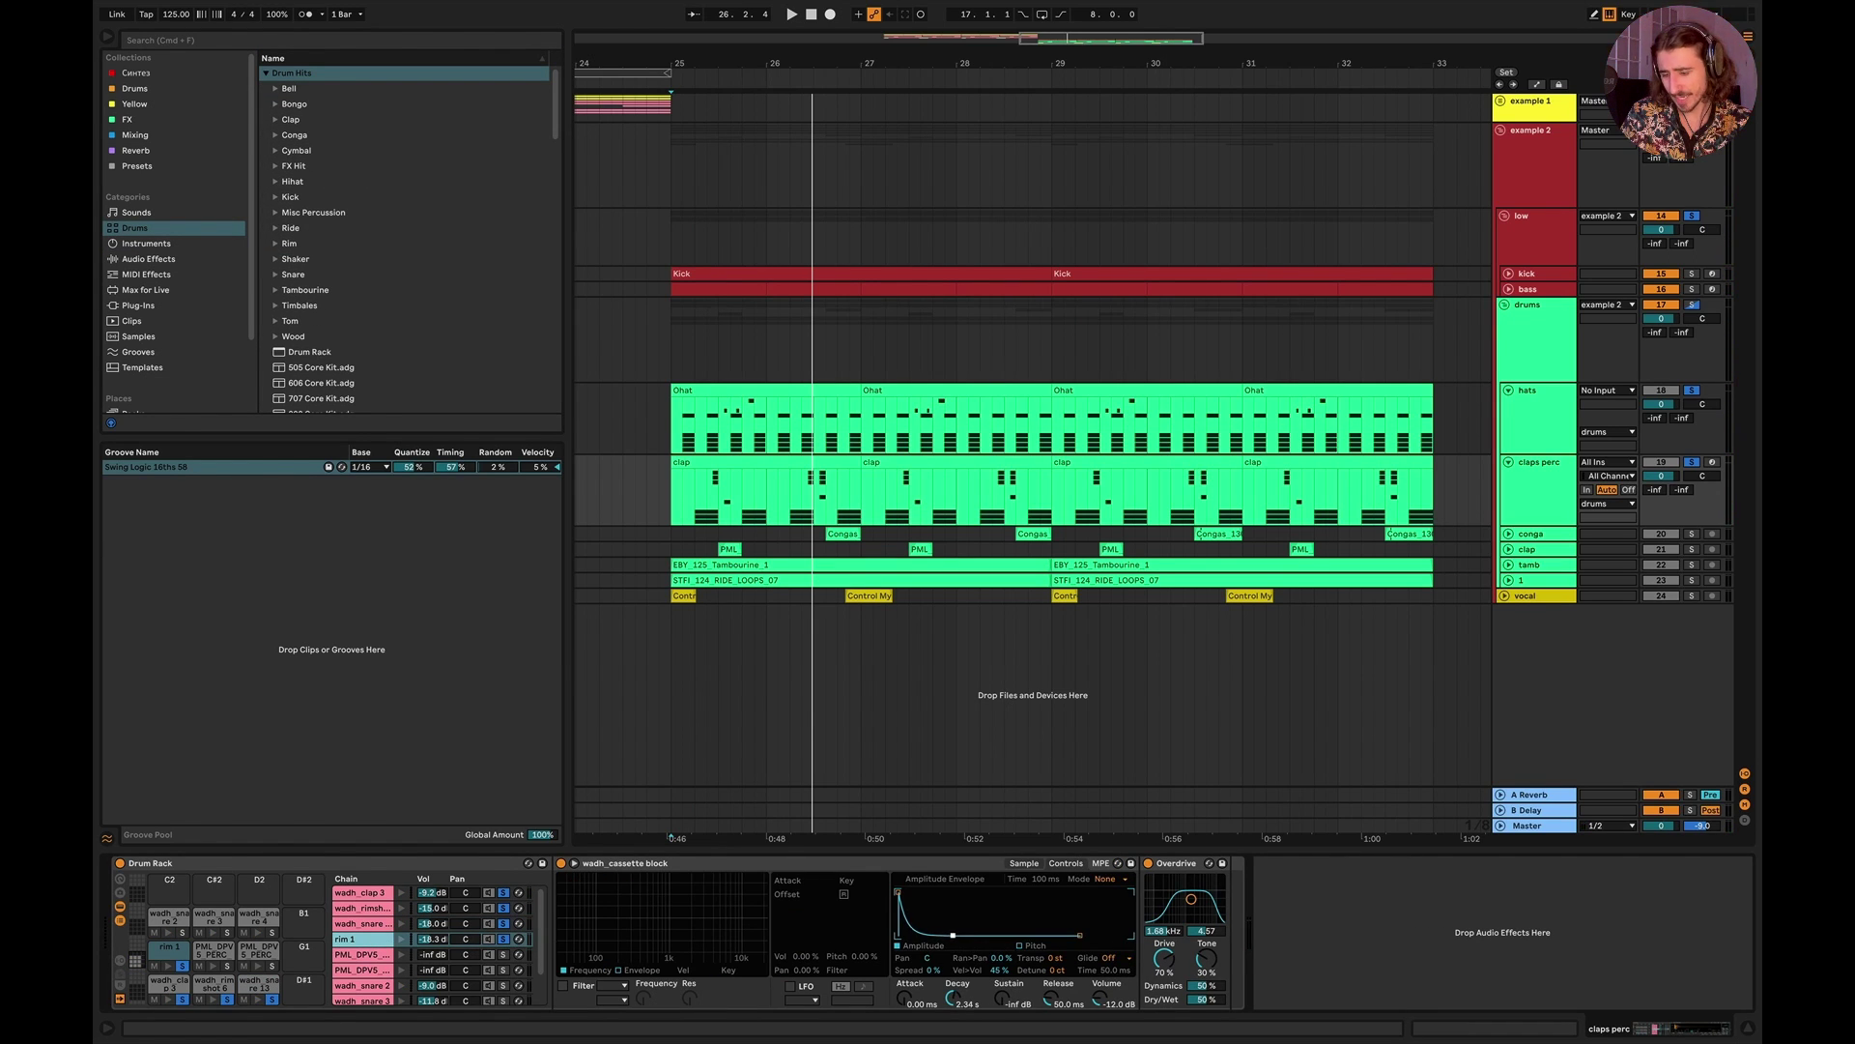
{"action": "key", "text": "space"}
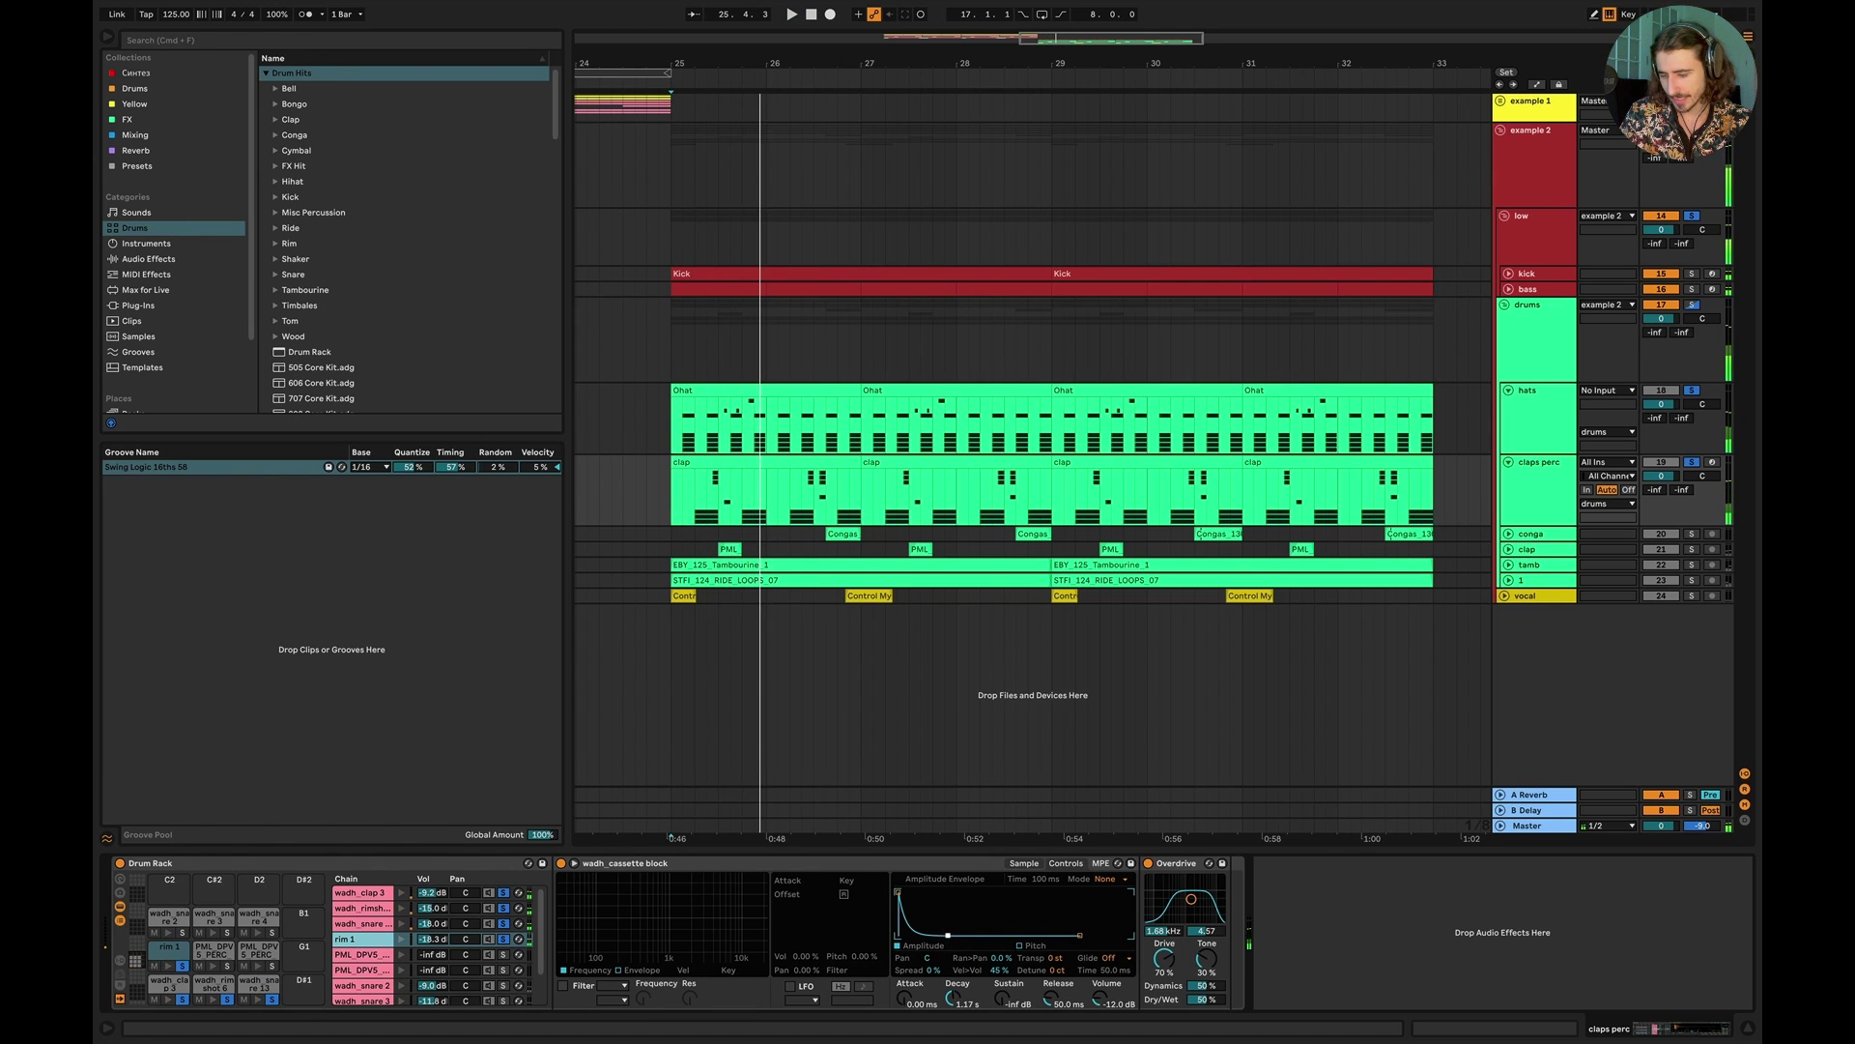
Step: Add the wadh_snare 2 chain to the solo and set its decay to 584 ms and sustain to -26 dB
{"action": "scroll", "coordinate": [378, 966], "scroll_direction": "down", "scroll_amount": 3}
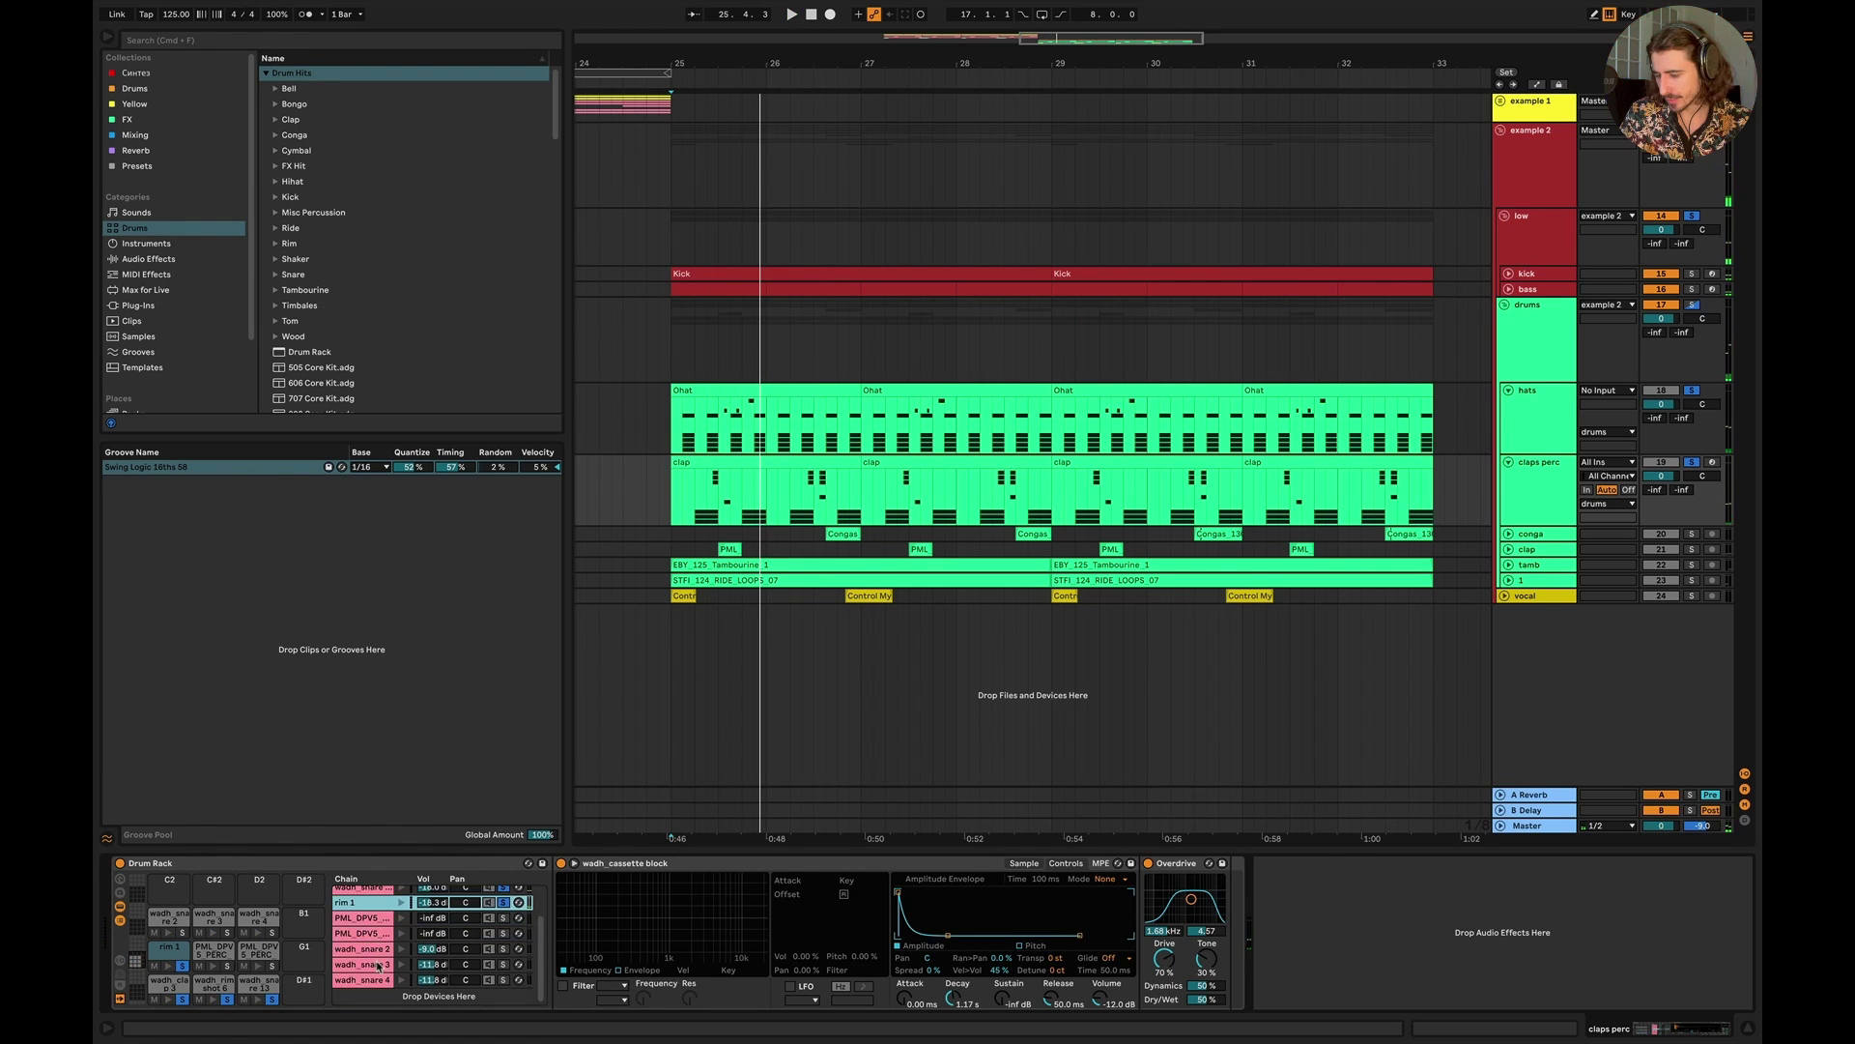
{"action": "left_click", "coordinate": [473, 948]}
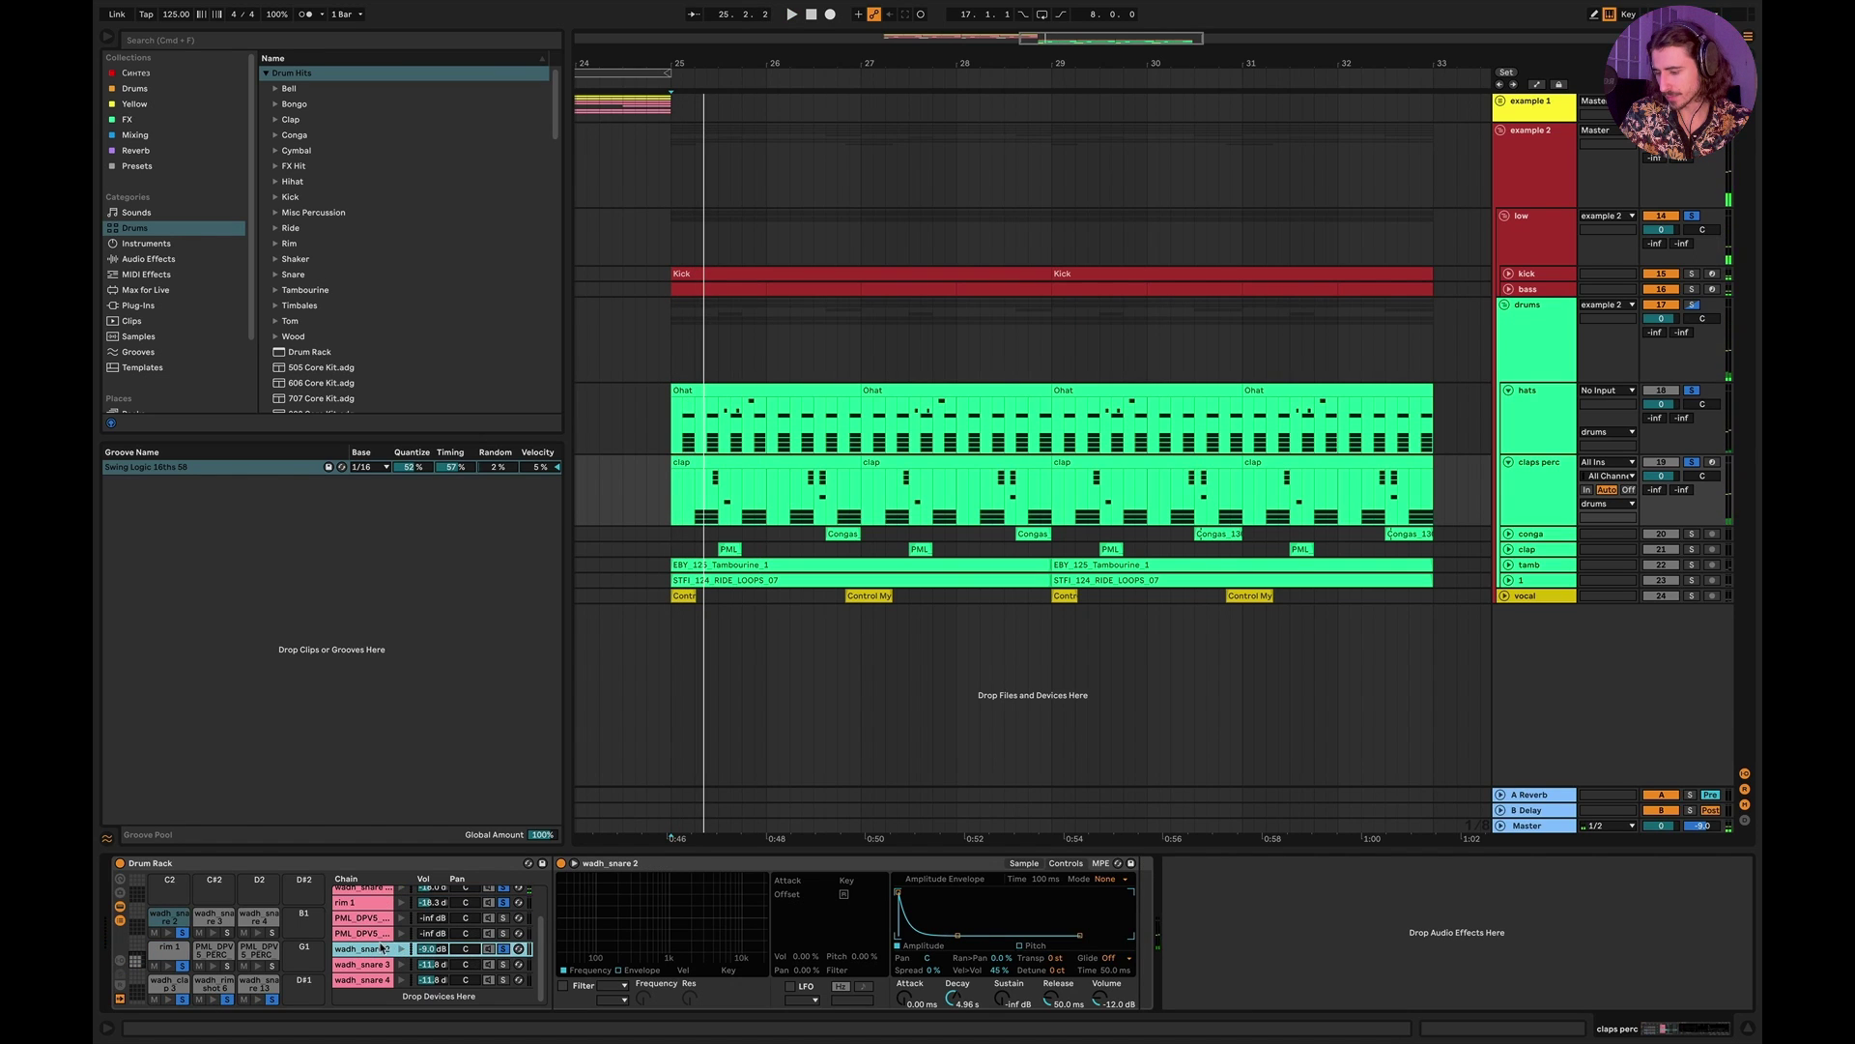
{"action": "left_click_drag", "start_coordinate": [959, 941], "coordinate": [942, 937]}
{"action": "key", "text": "space"}
{"action": "key", "text": "space"}
{"action": "key", "text": "space"}
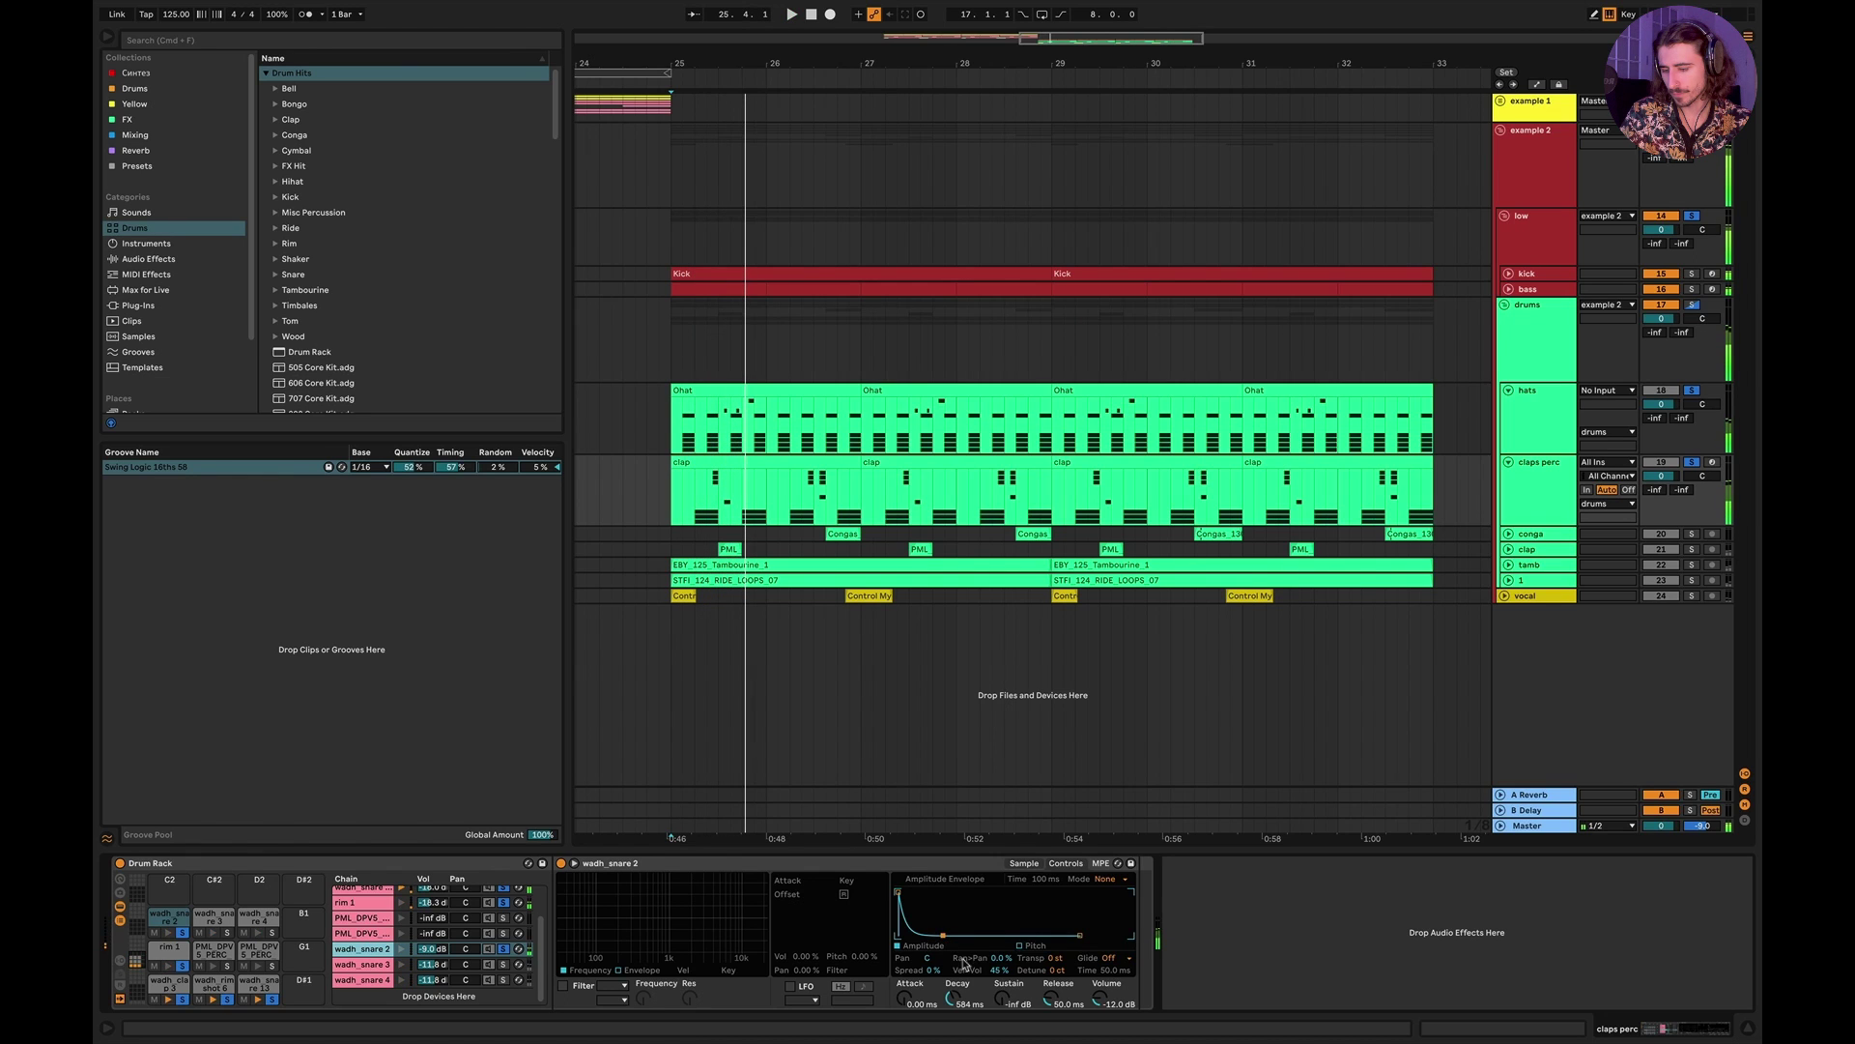
{"action": "left_click_drag", "start_coordinate": [1011, 1005], "coordinate": [1011, 990]}
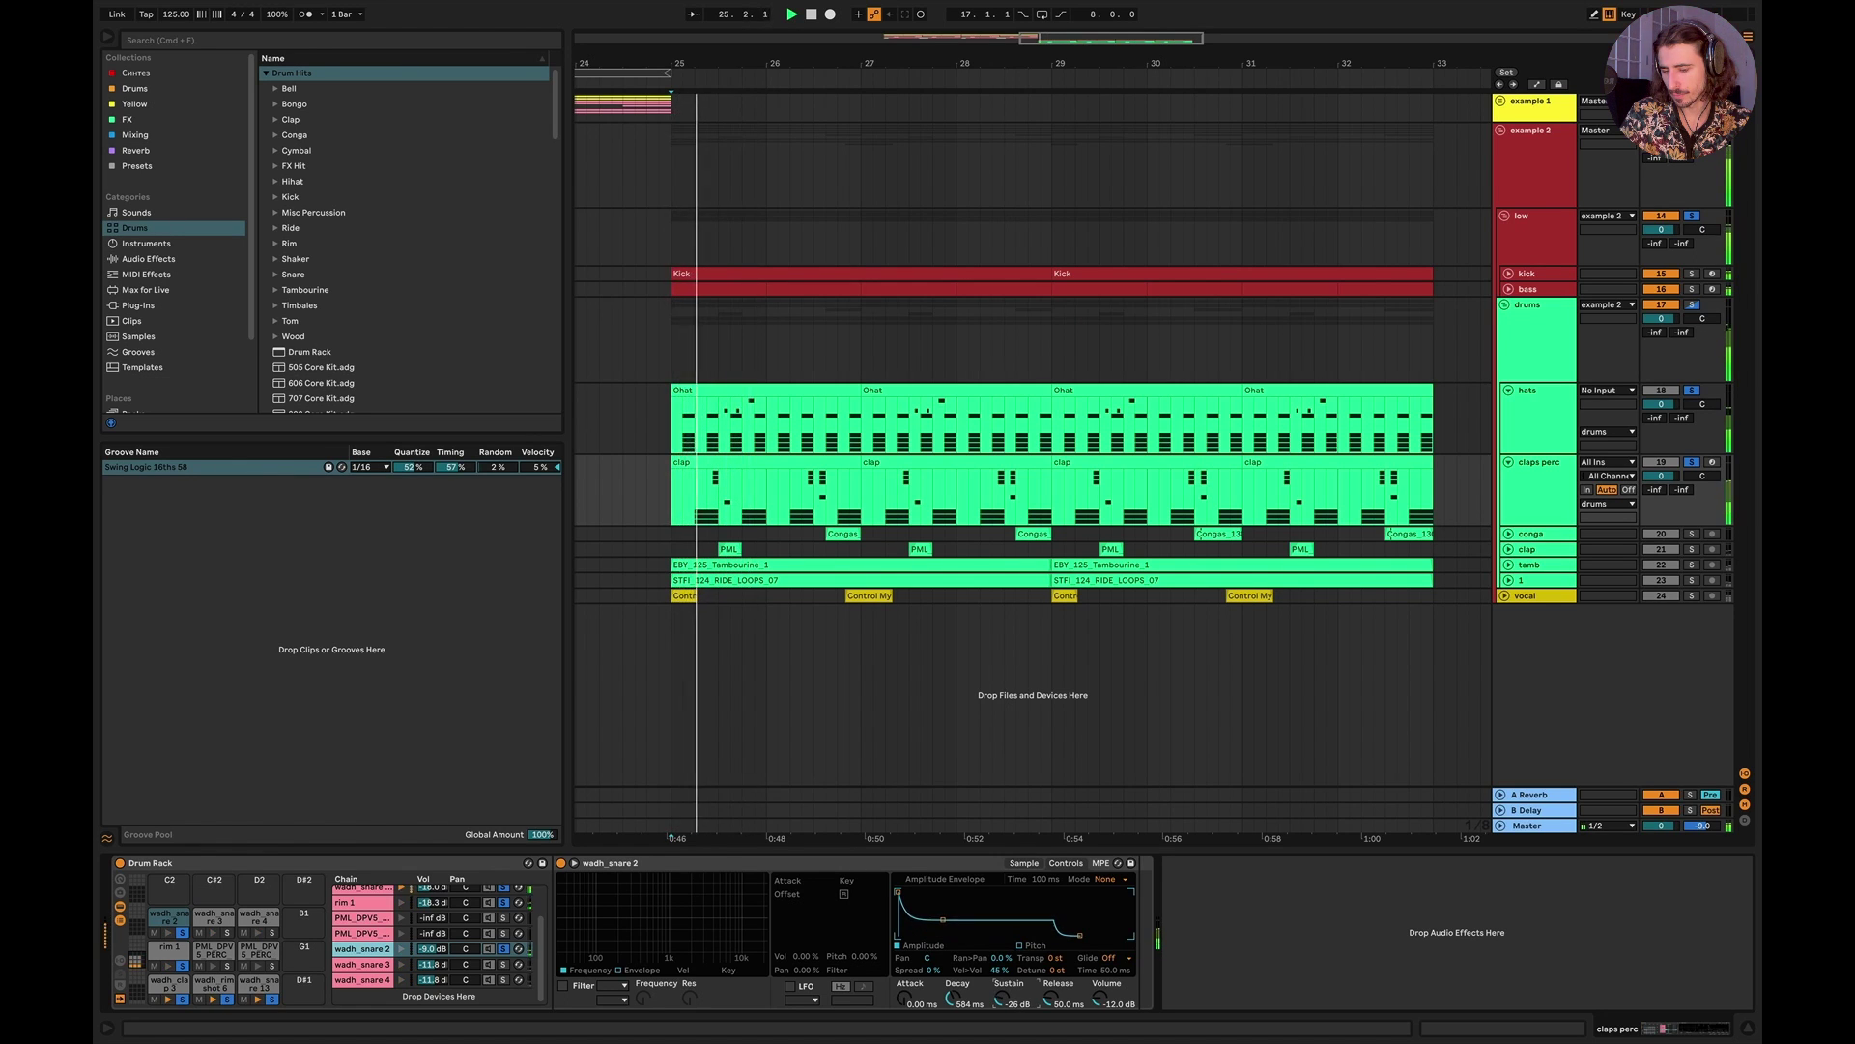
Step: Tighten the wadh_snare 3 chain to 451 ms decay and -38 dB sustain during playback
{"action": "left_click", "coordinate": [352, 964]}
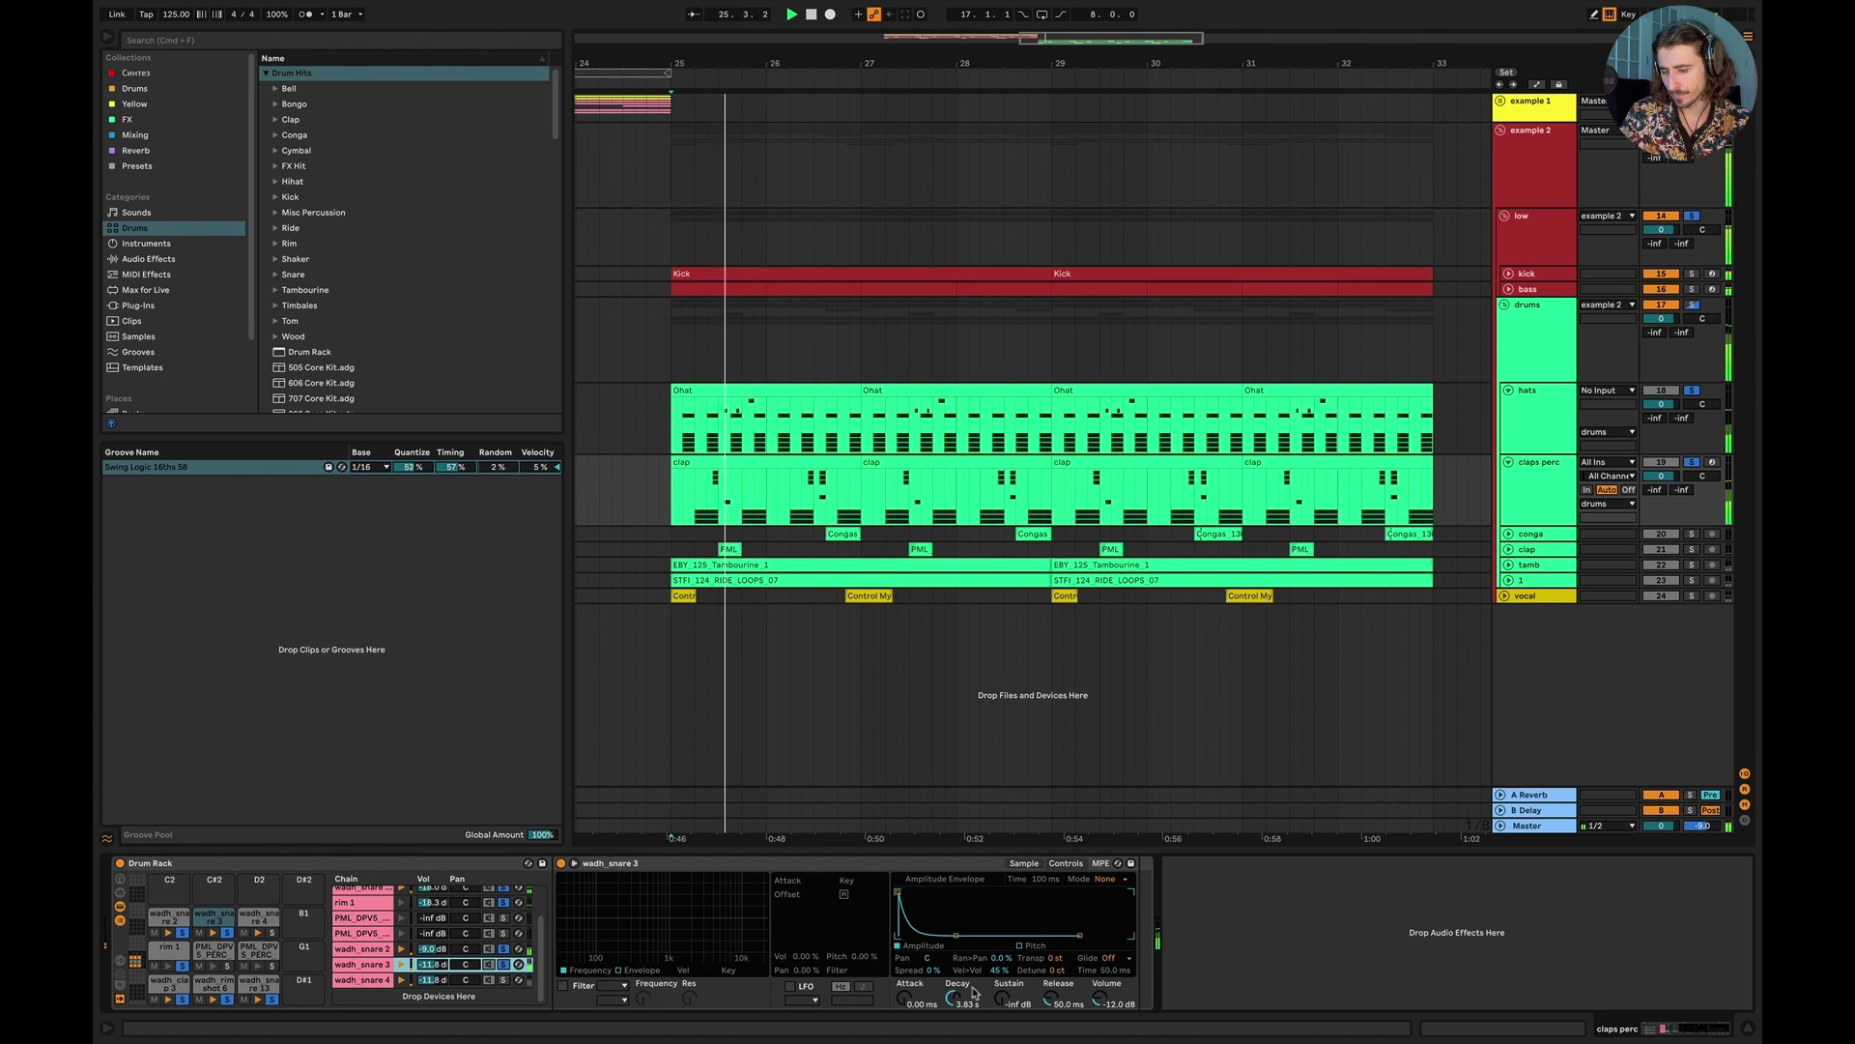
{"action": "left_click_drag", "start_coordinate": [953, 998], "coordinate": [954, 1011]}
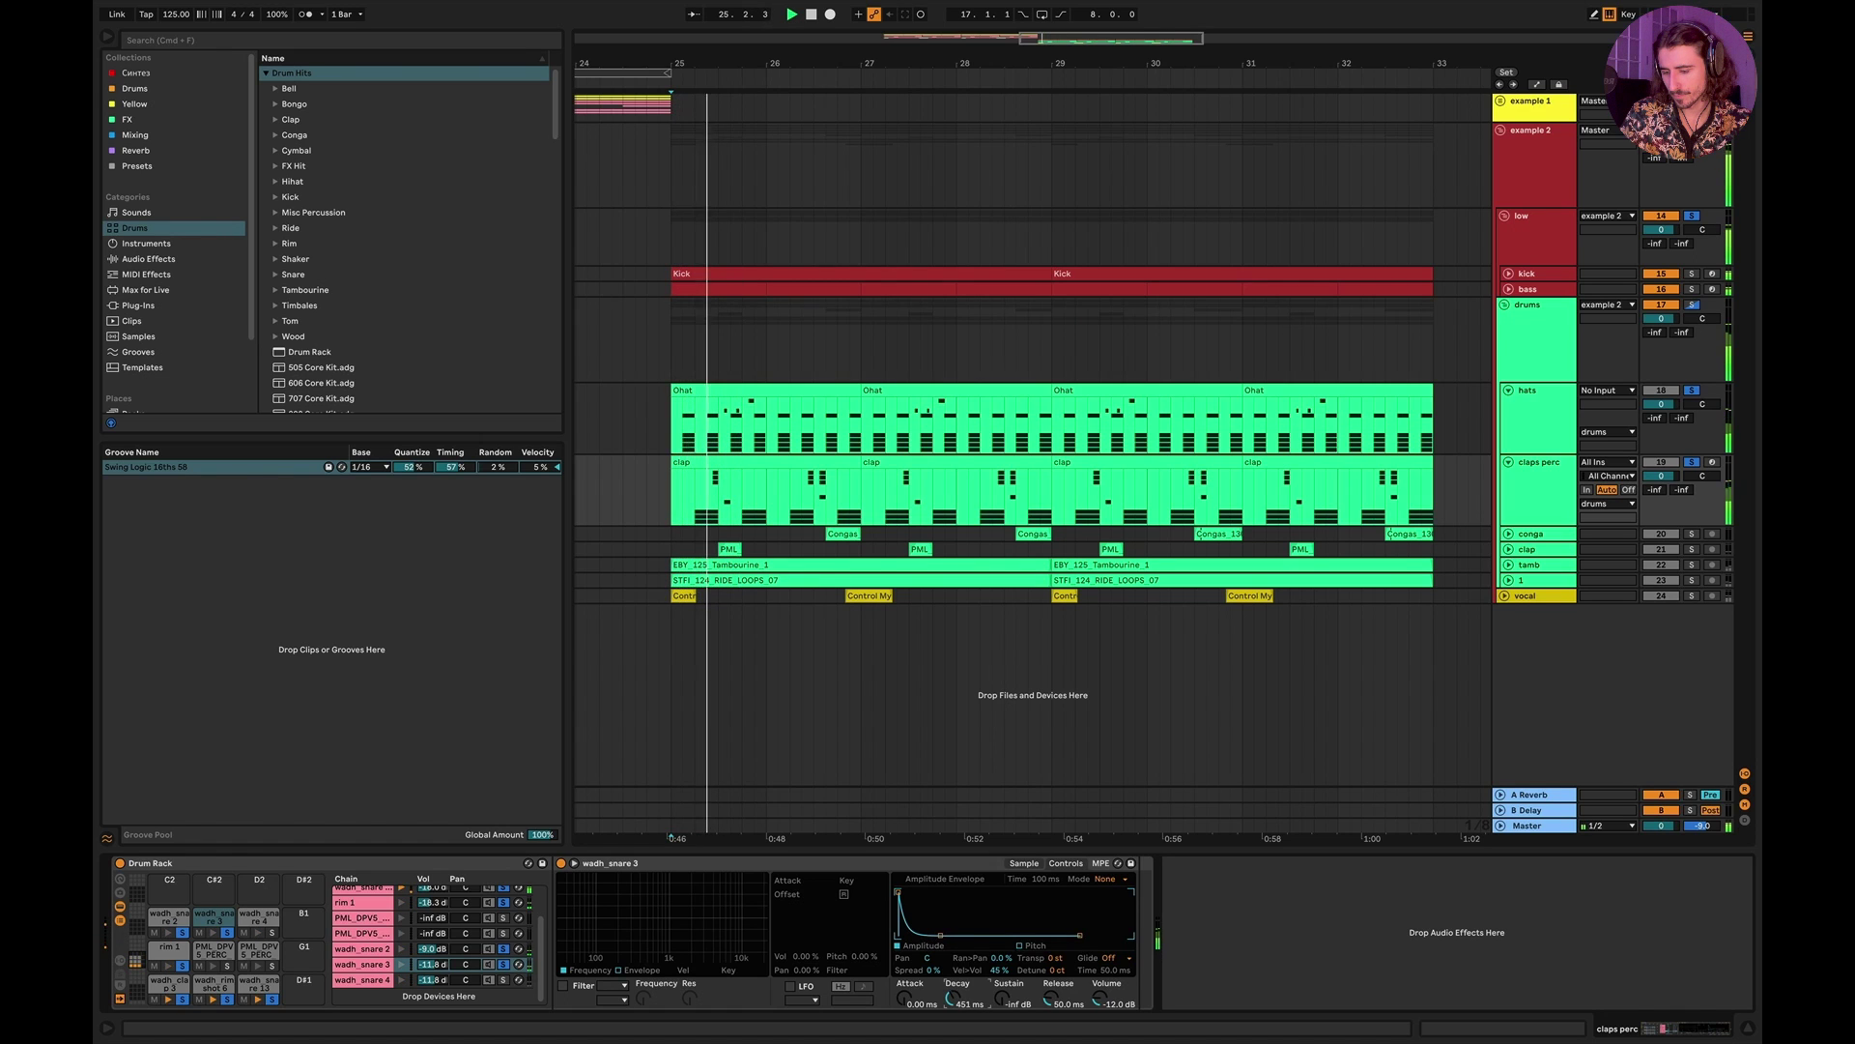
{"action": "left_click_drag", "start_coordinate": [1009, 1001], "coordinate": [1010, 986]}
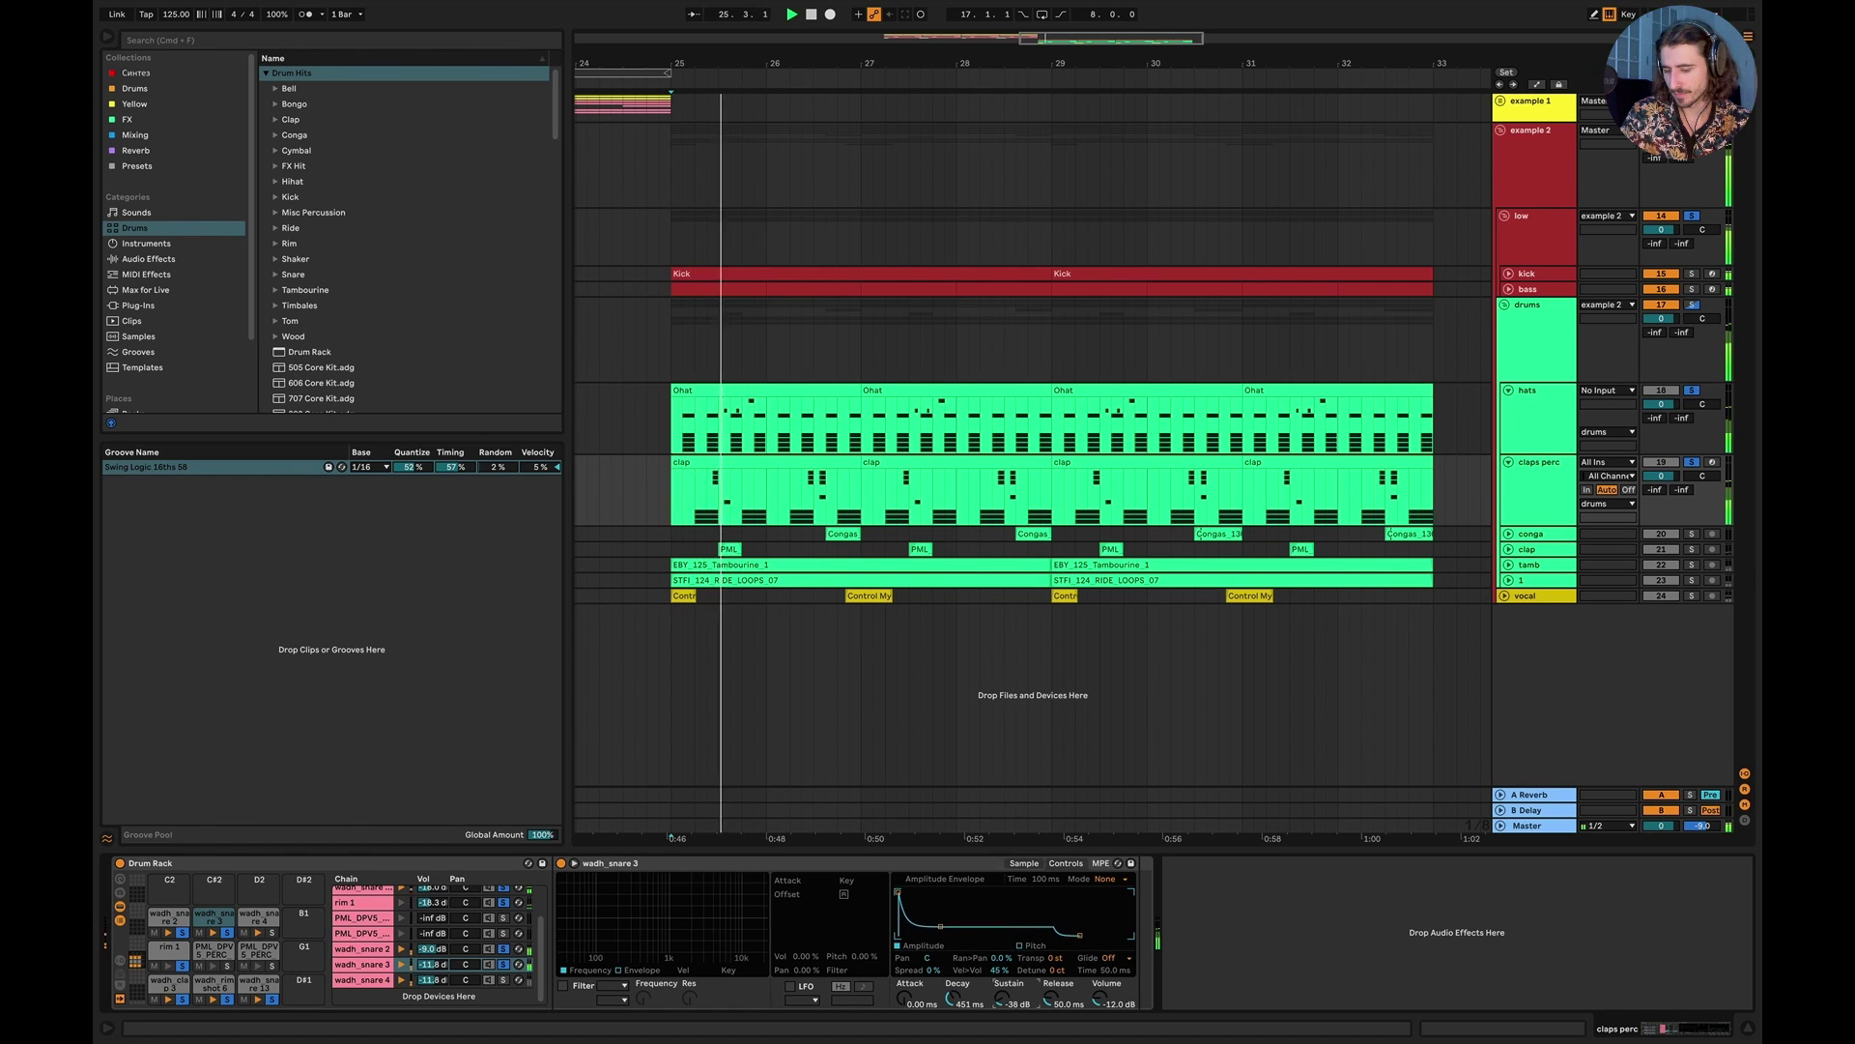
Step: Solo the wadh_snare 4 chain and tighten its envelope to 537 ms decay, -inf dB sustain and 50 ms release
{"action": "left_click", "coordinate": [504, 981]}
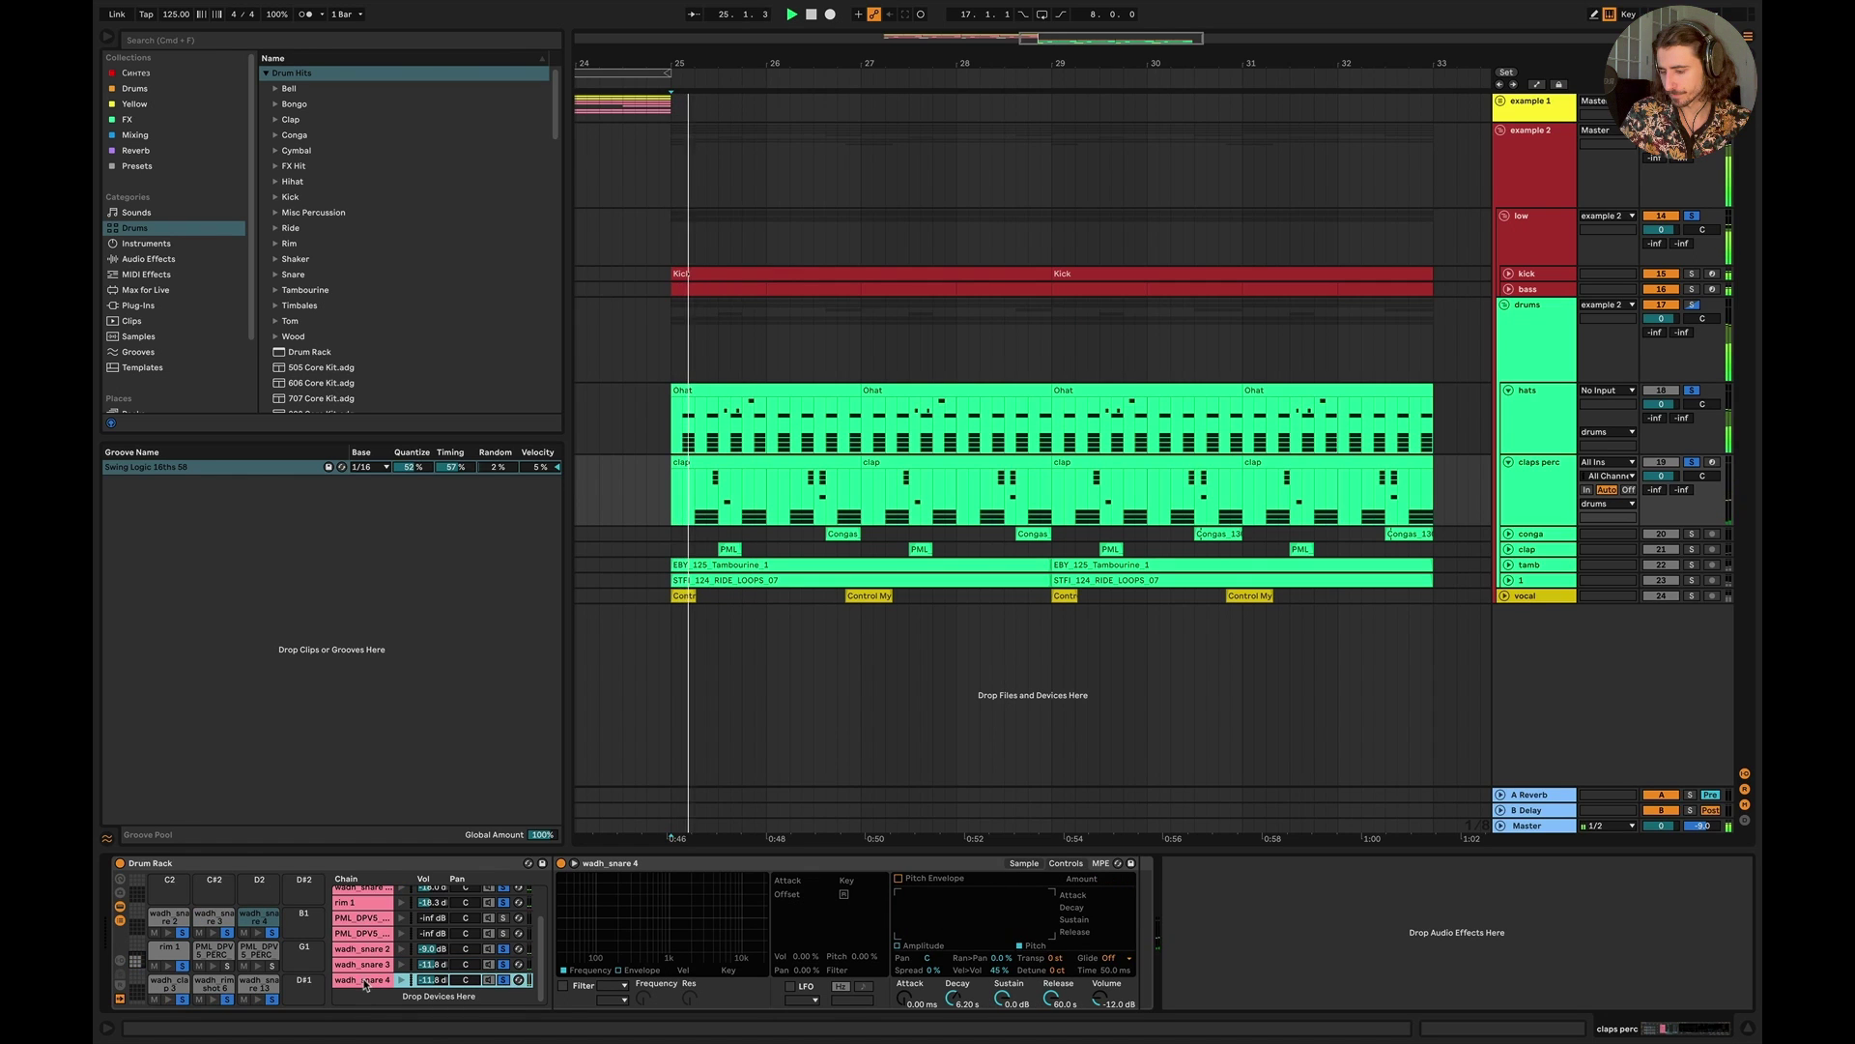
{"action": "left_click_drag", "start_coordinate": [959, 892], "coordinate": [951, 935]}
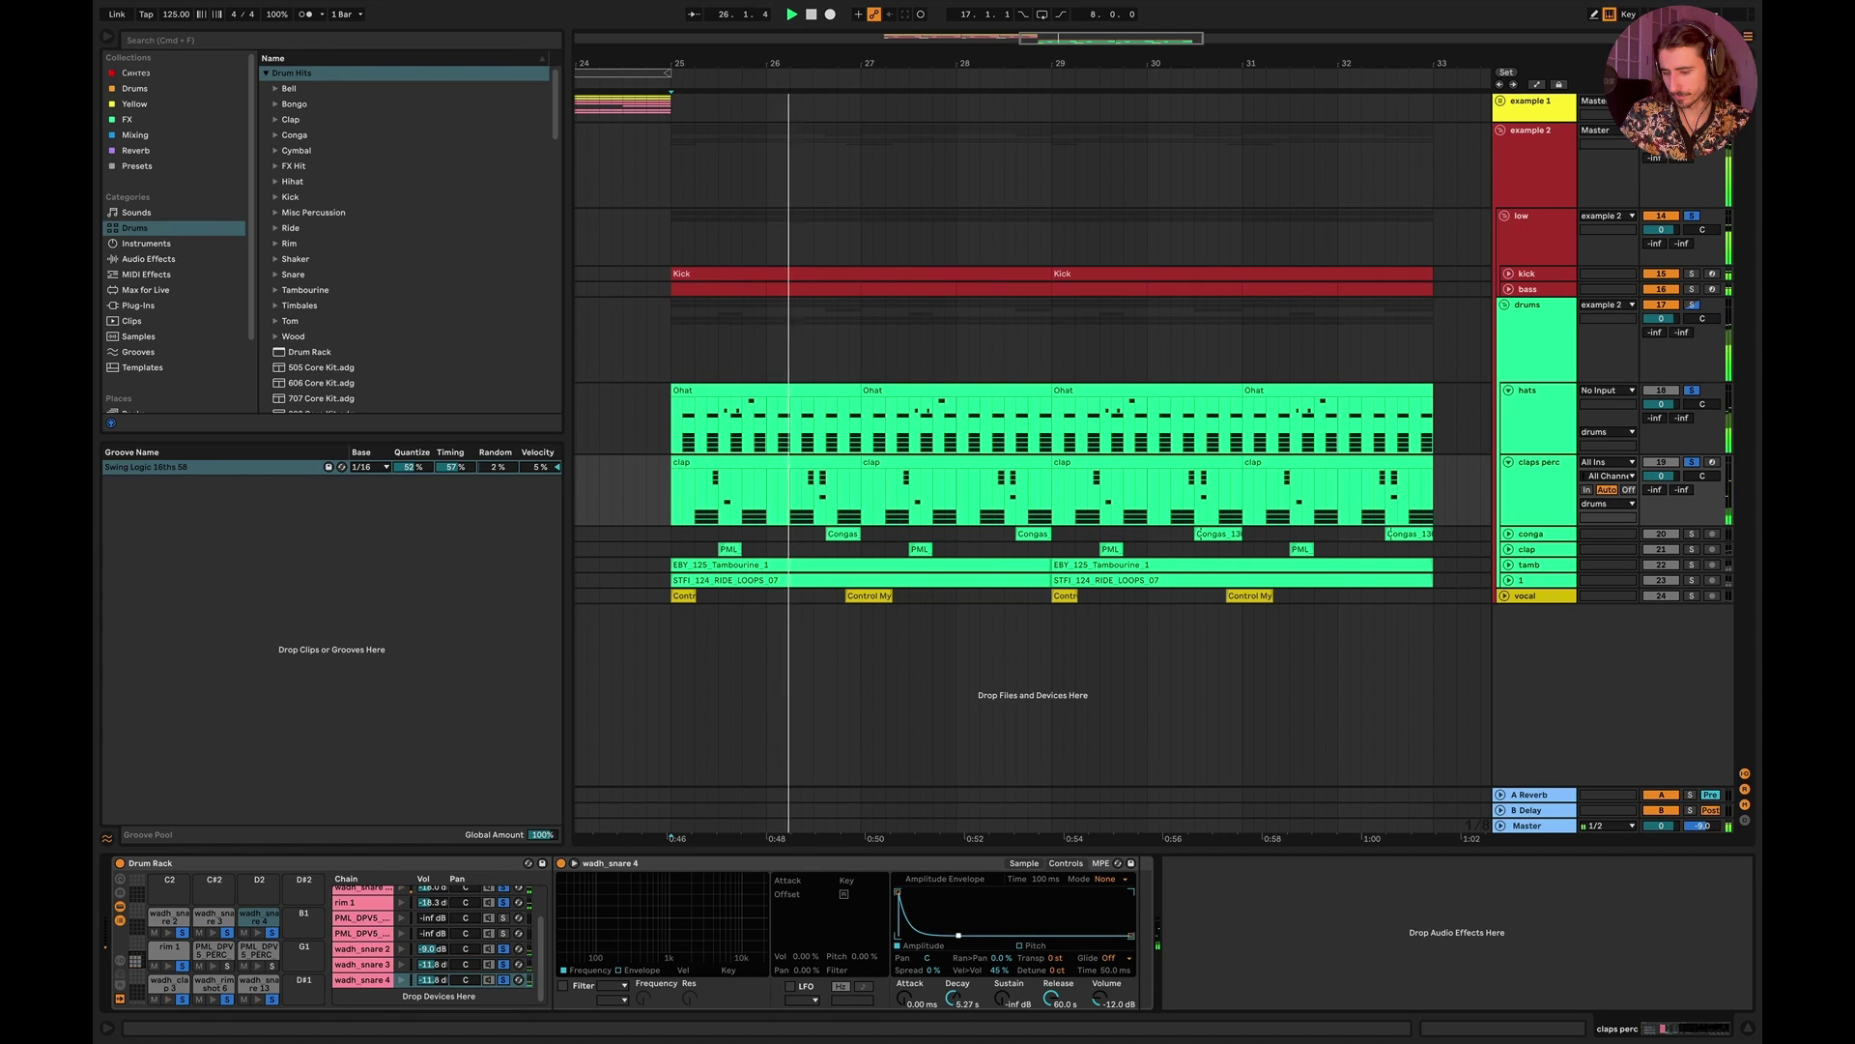
{"action": "key", "text": "space"}
{"action": "double_click", "coordinate": [1050, 1005]}
{"action": "key", "text": "space"}
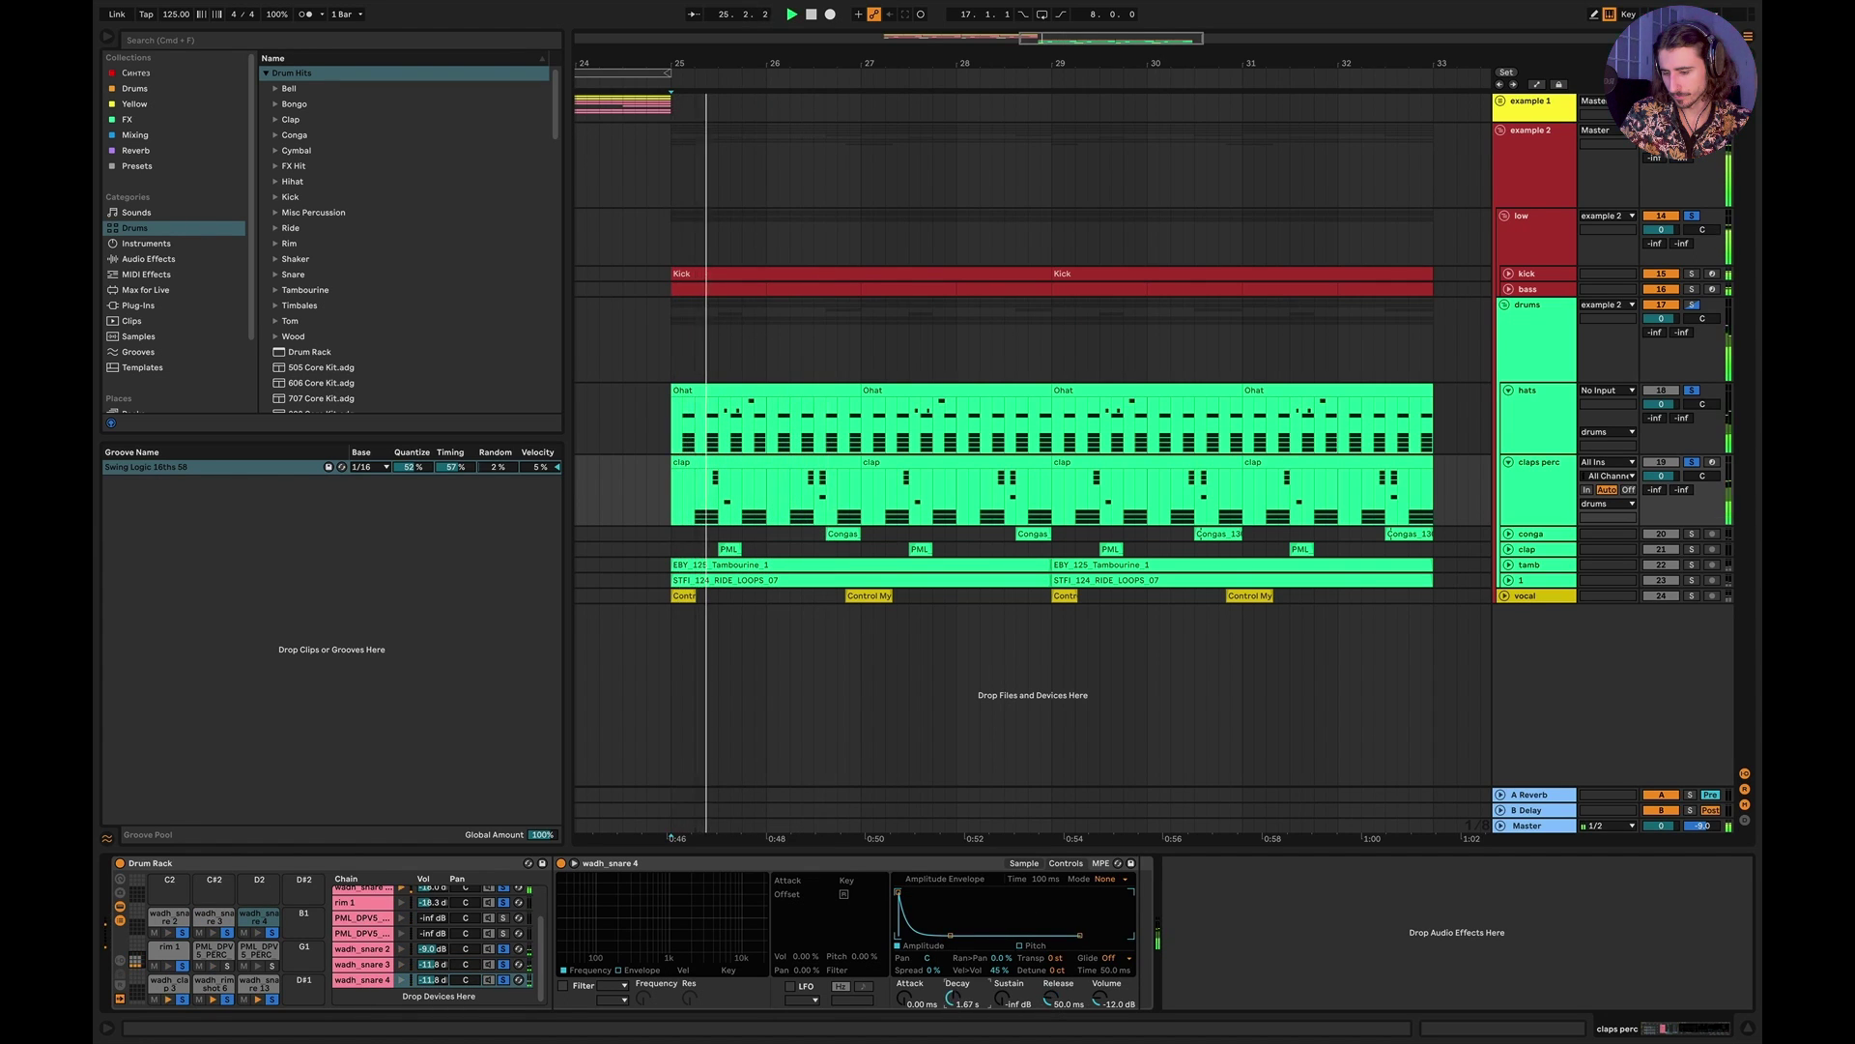
{"action": "left_click_drag", "start_coordinate": [952, 997], "coordinate": [951, 1024]}
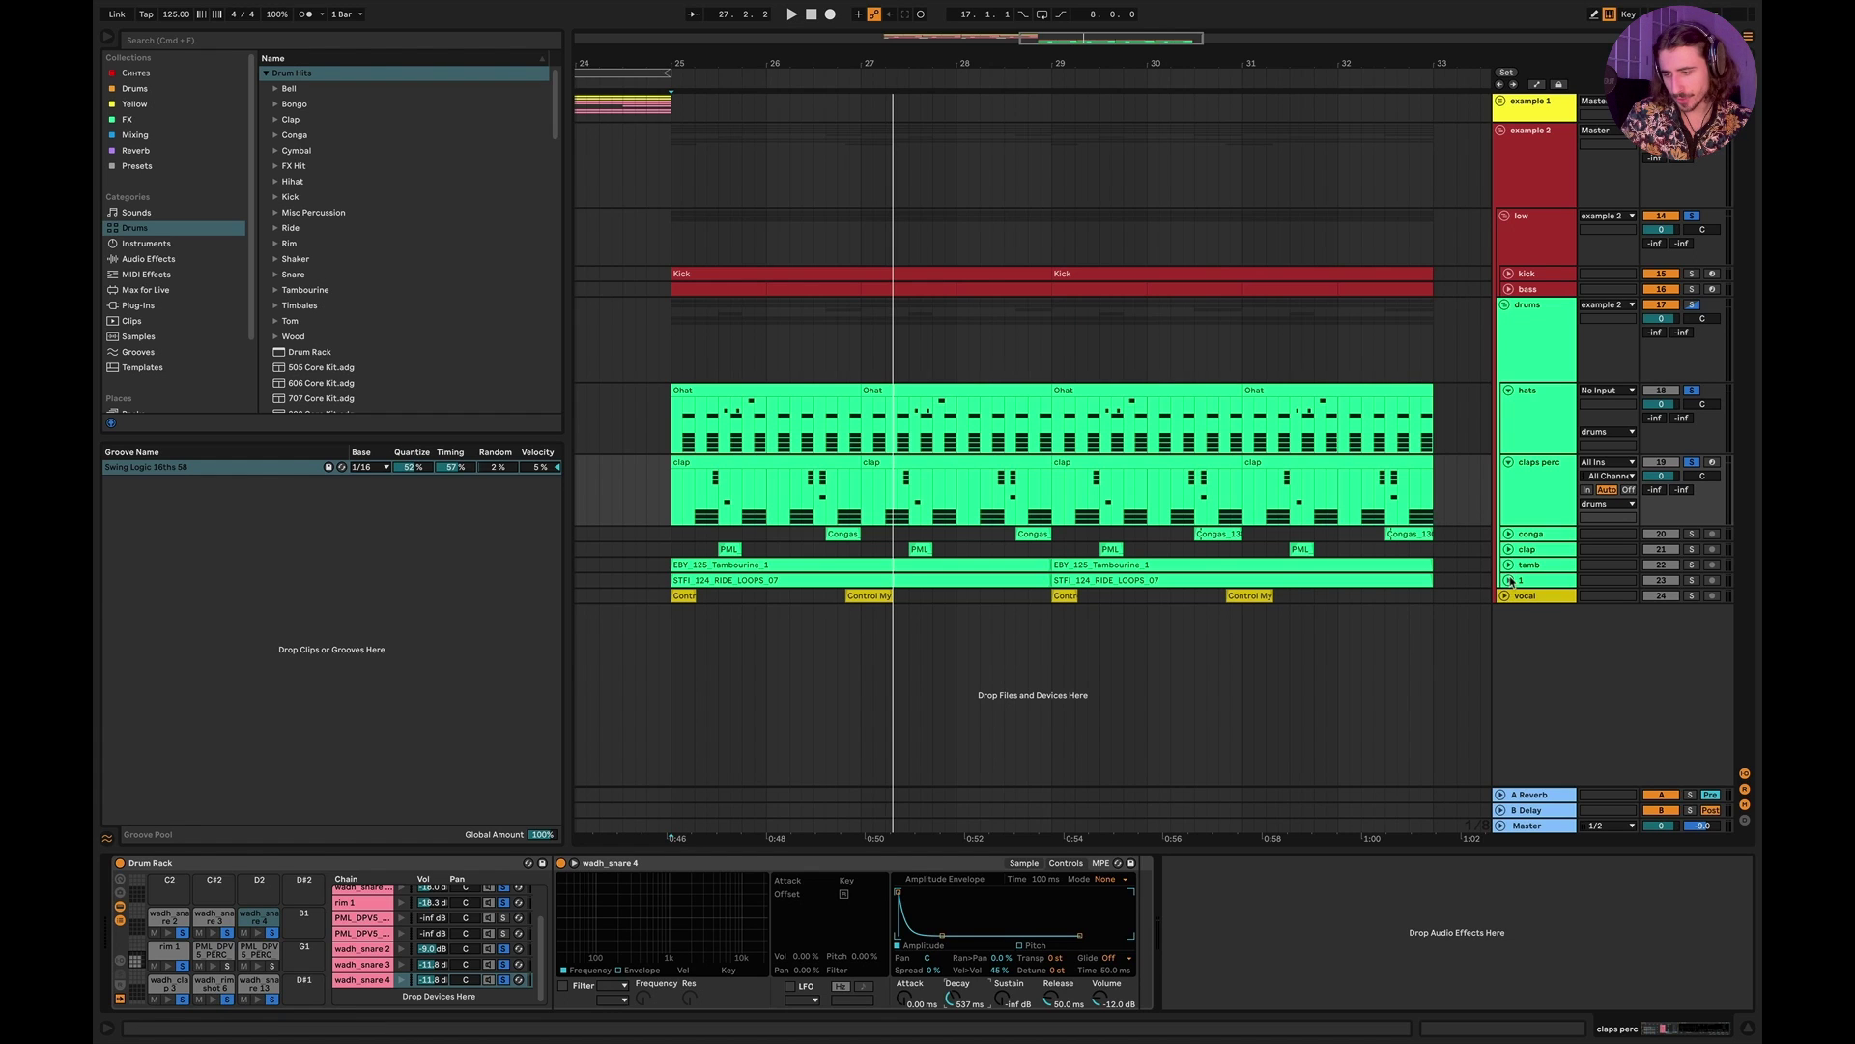
Step: Unfold the conga track to show its audio clips, then collapse the whole drums group
{"action": "left_click", "coordinate": [1509, 534]}
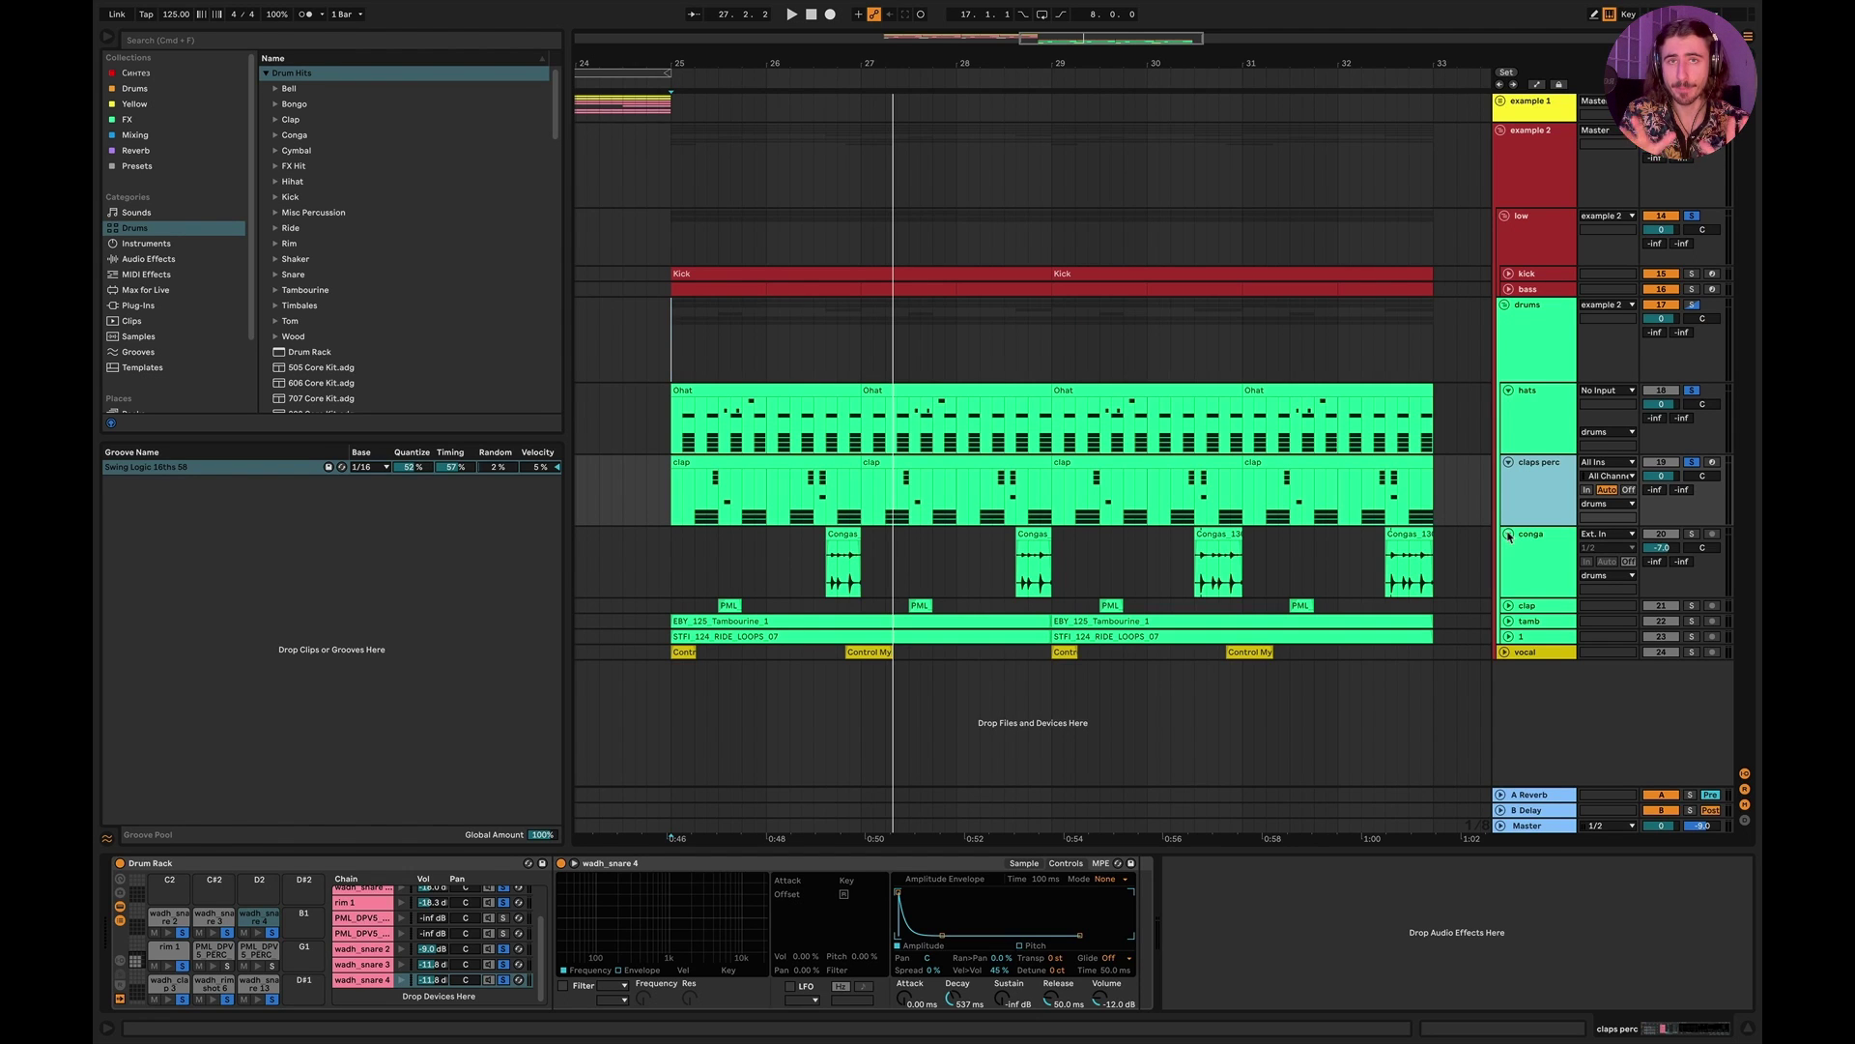
{"action": "left_click", "coordinate": [1505, 305]}
{"action": "scroll", "coordinate": [1014, 387], "scroll_direction": "right", "scroll_amount": 3}
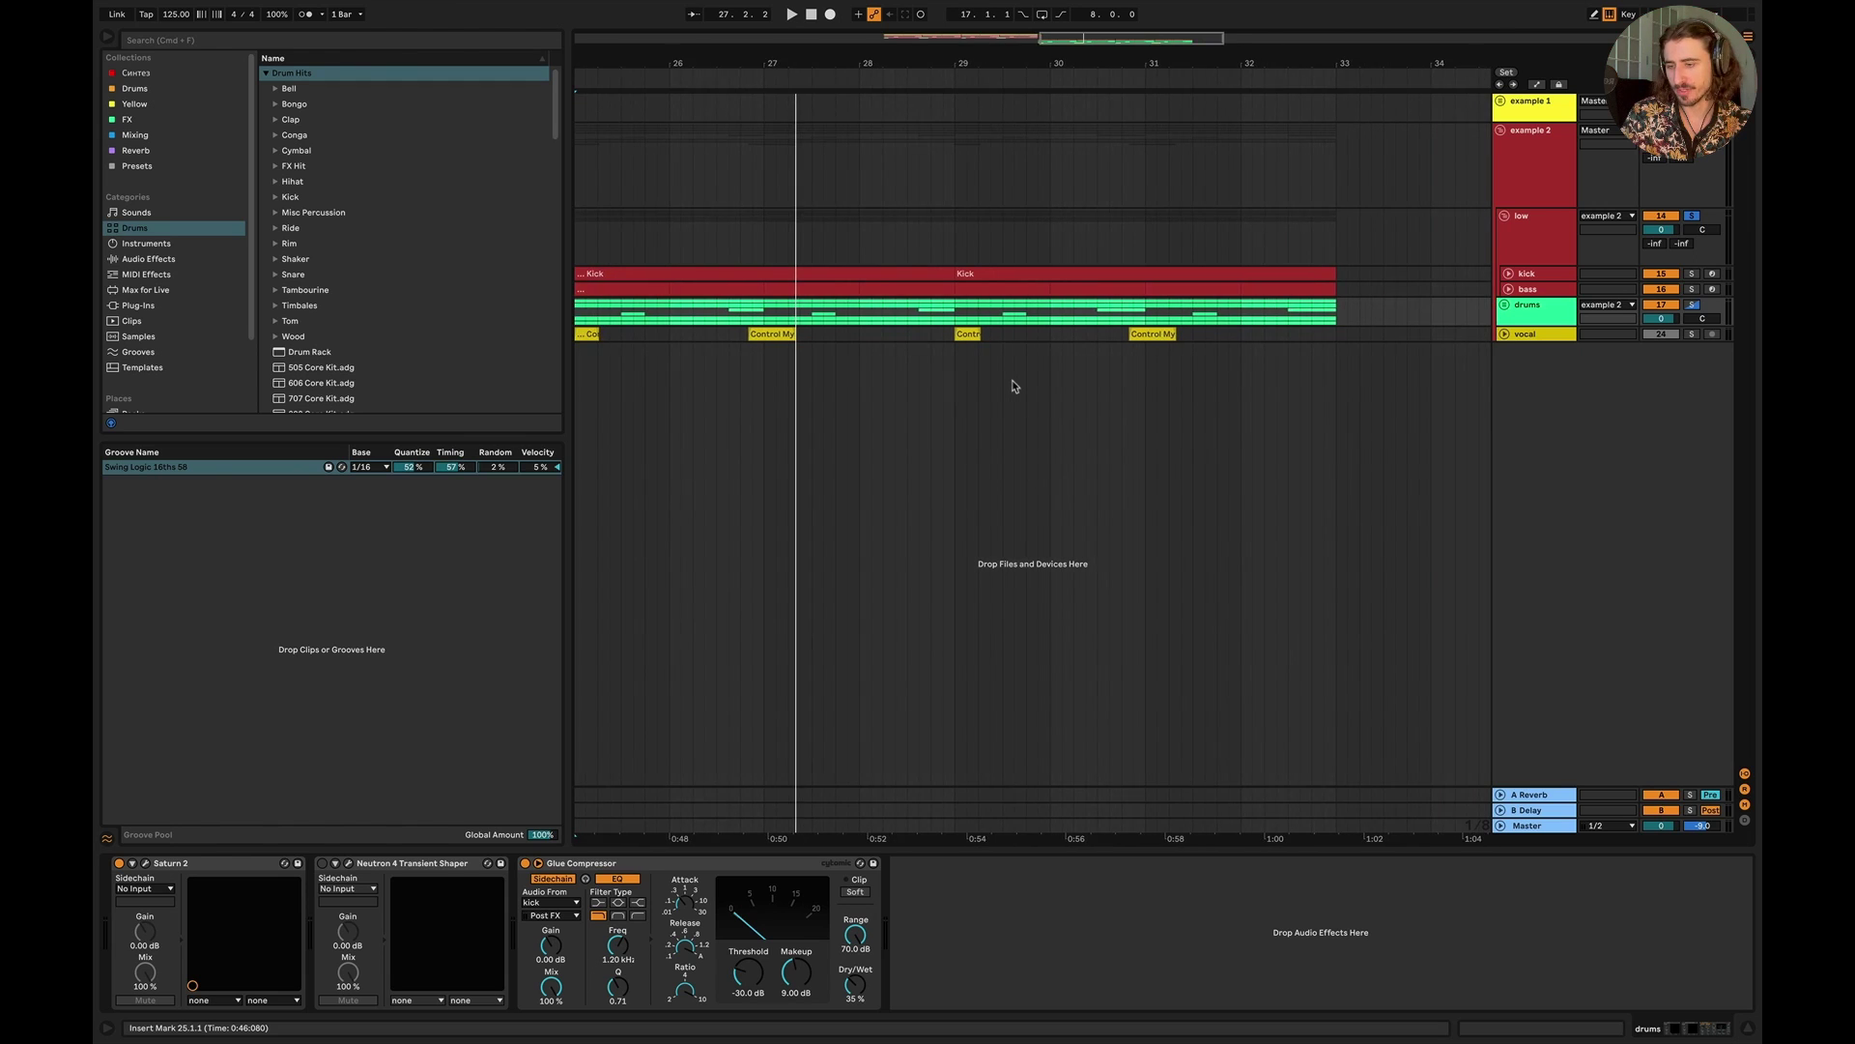
Step: Collapse the low group in example 2 and fold up the whole example 2 group
{"action": "scroll", "coordinate": [1014, 387], "scroll_direction": "down", "scroll_amount": 2}
{"action": "scroll", "coordinate": [1014, 386], "scroll_direction": "left", "scroll_amount": 3}
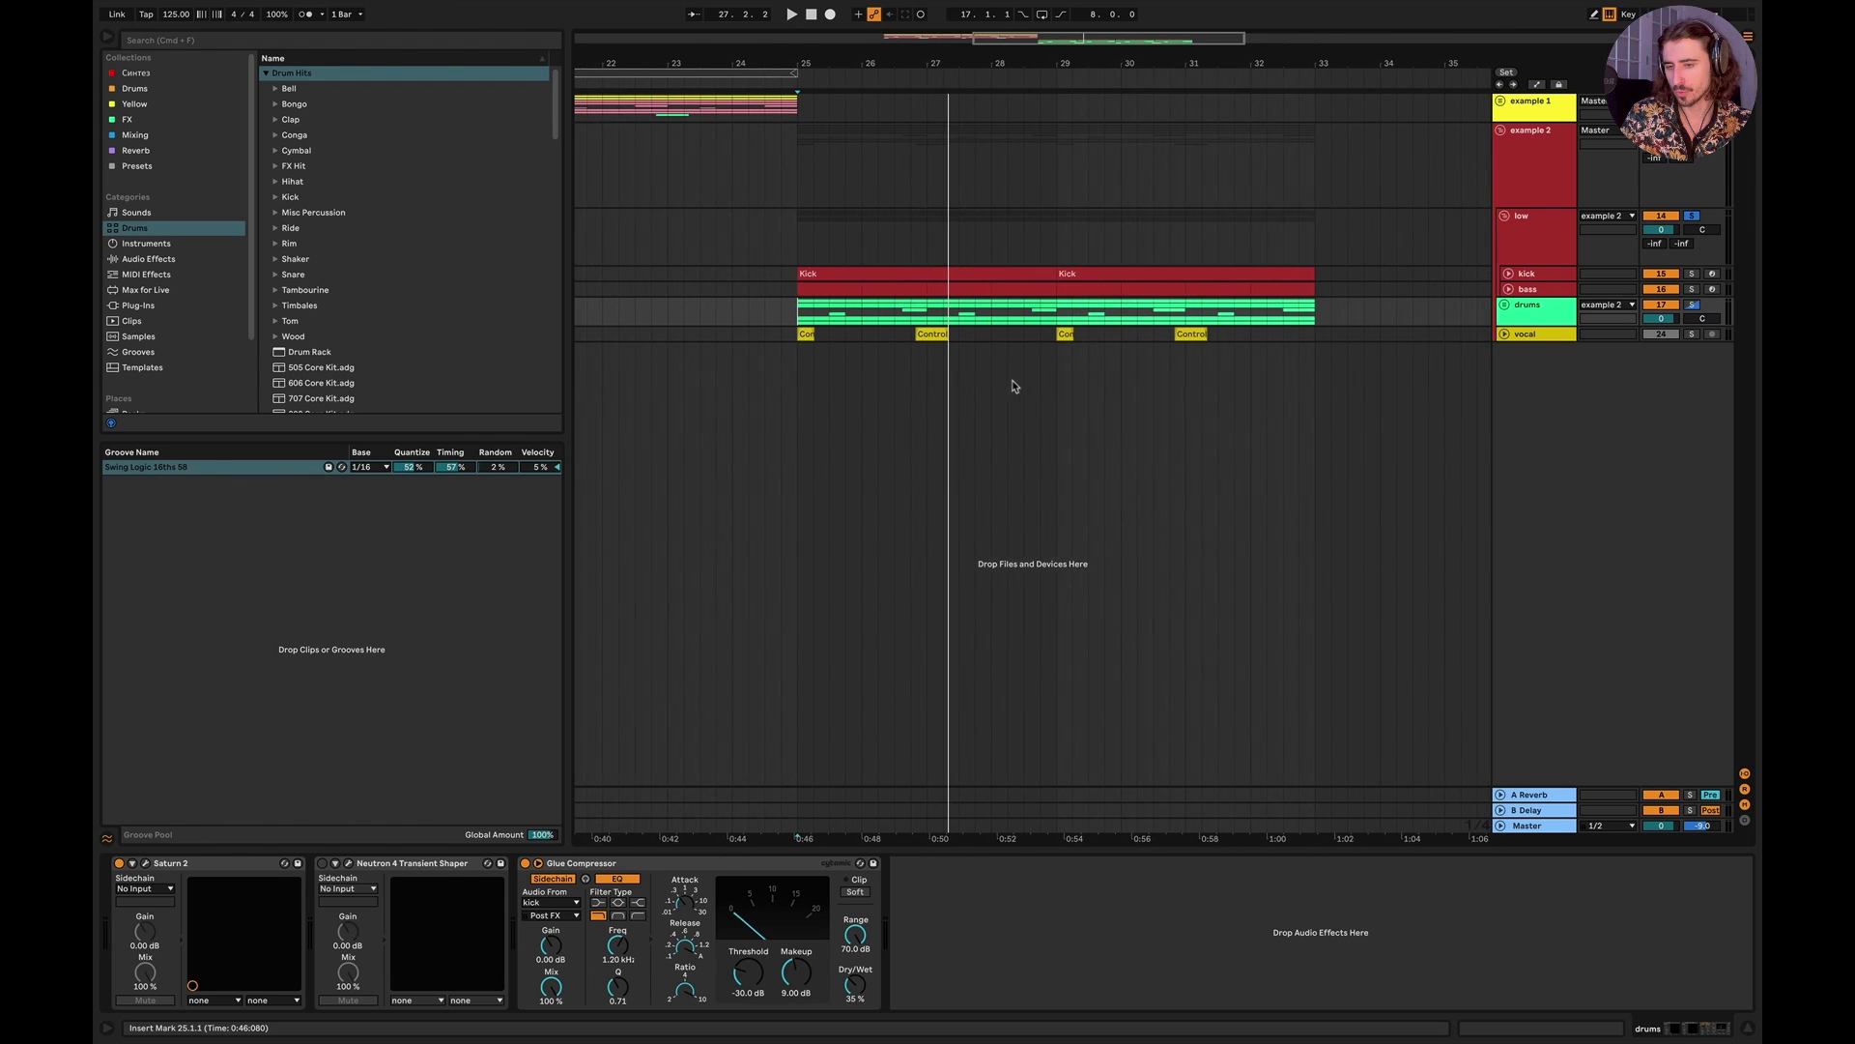
{"action": "left_click", "coordinate": [1504, 219]}
{"action": "scroll", "coordinate": [636, 447], "scroll_direction": "left", "scroll_amount": 3}
{"action": "scroll", "coordinate": [636, 447], "scroll_direction": "right", "scroll_amount": 5}
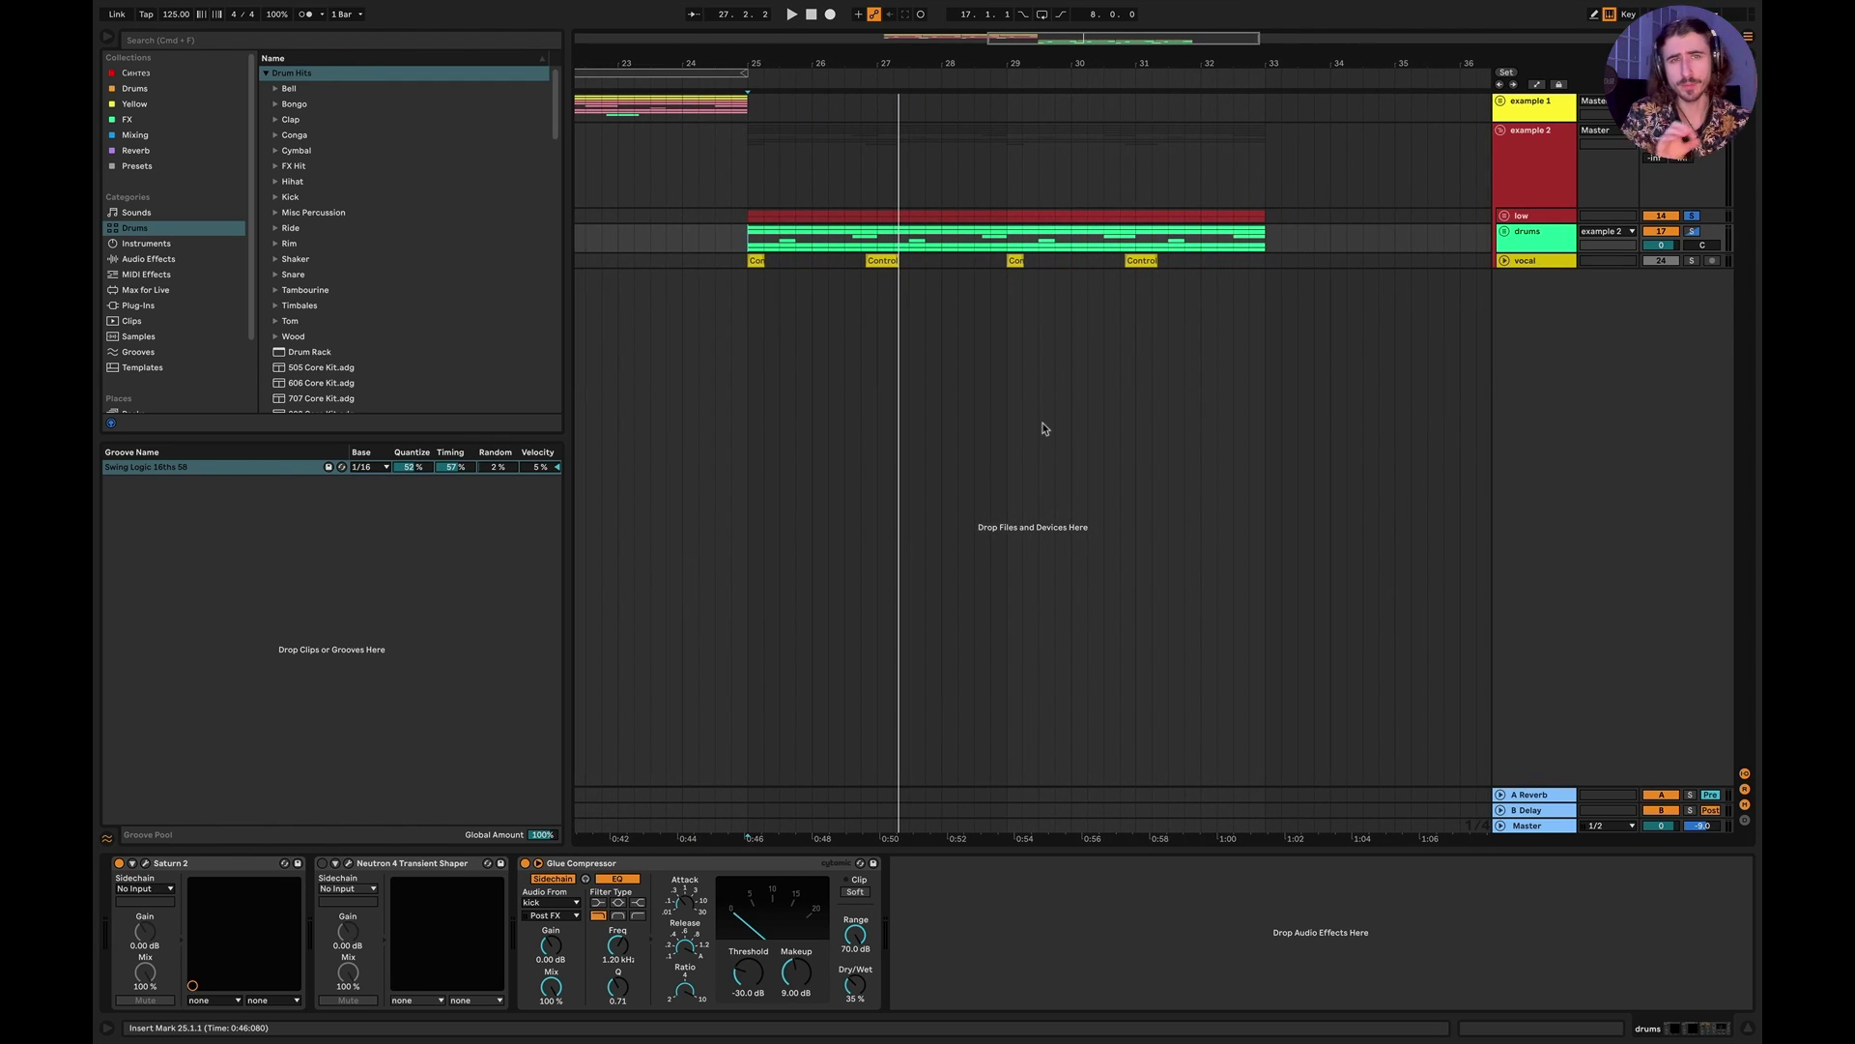
{"action": "scroll", "coordinate": [1156, 386], "scroll_direction": "left", "scroll_amount": 8}
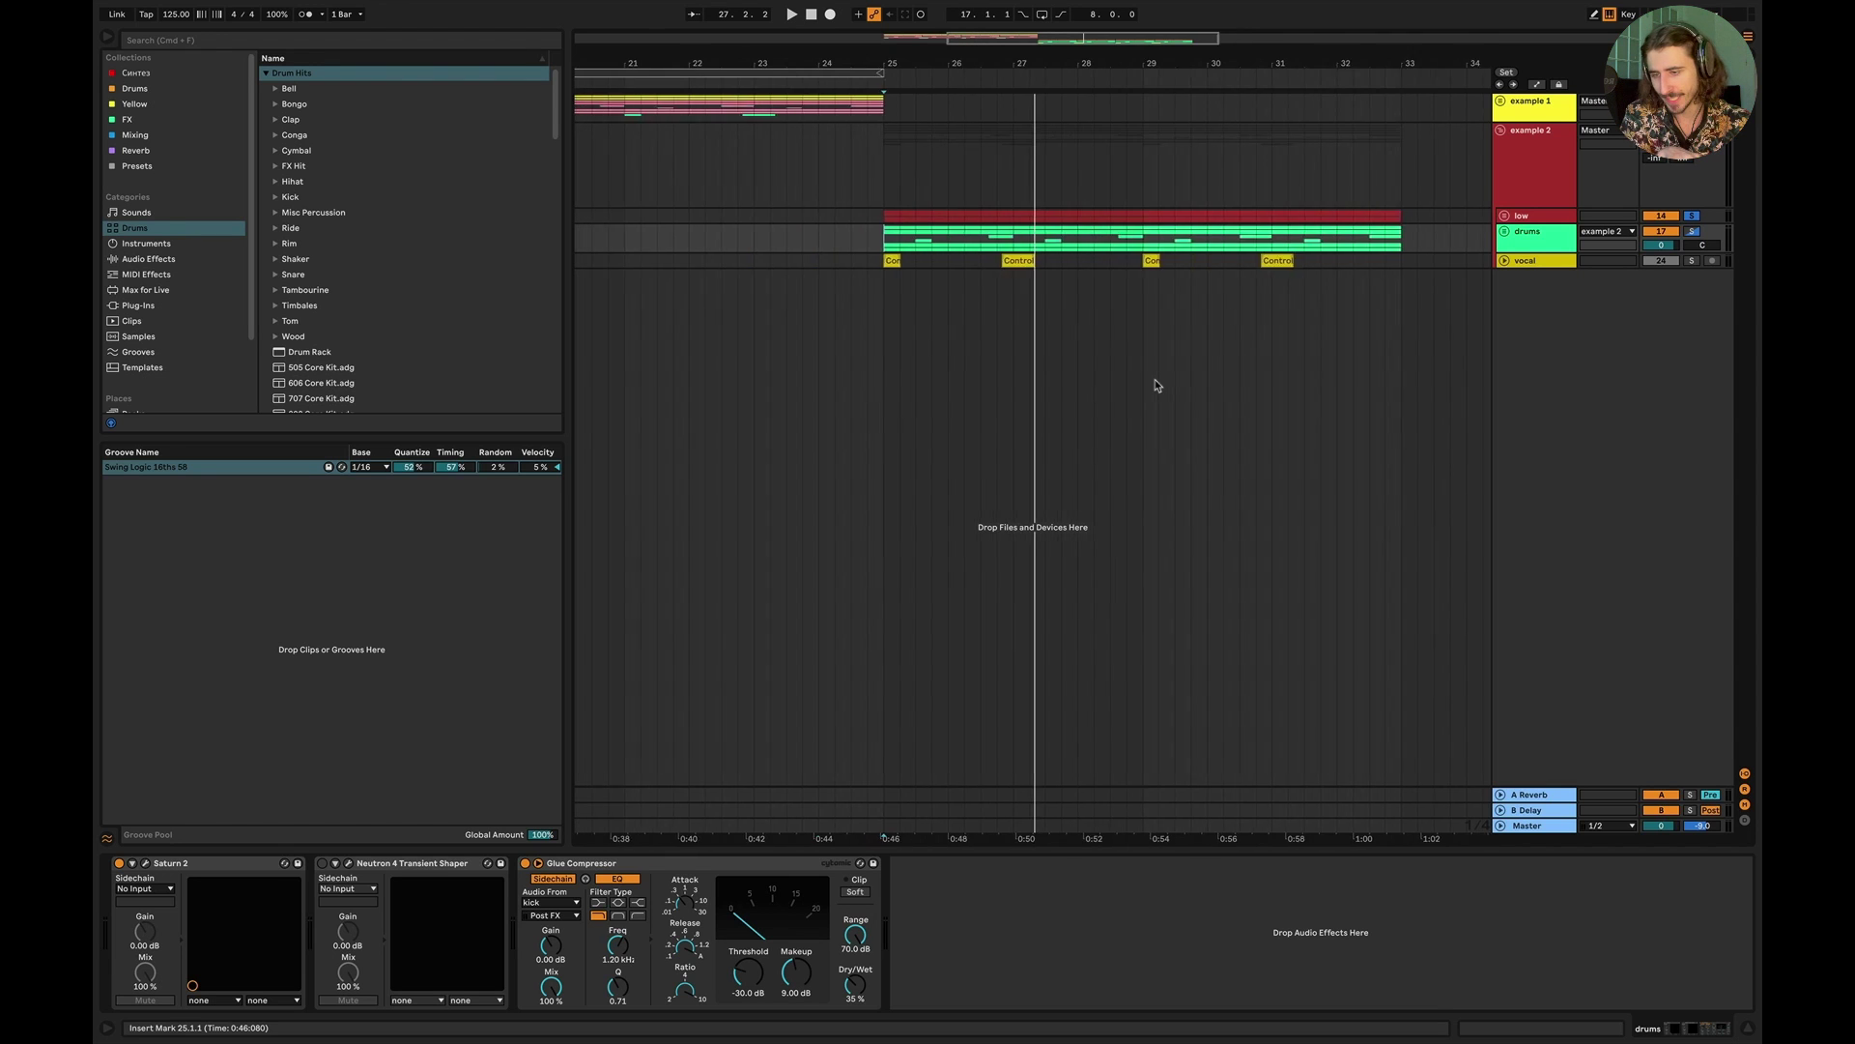
{"action": "scroll", "coordinate": [1156, 386], "scroll_direction": "left", "scroll_amount": 3}
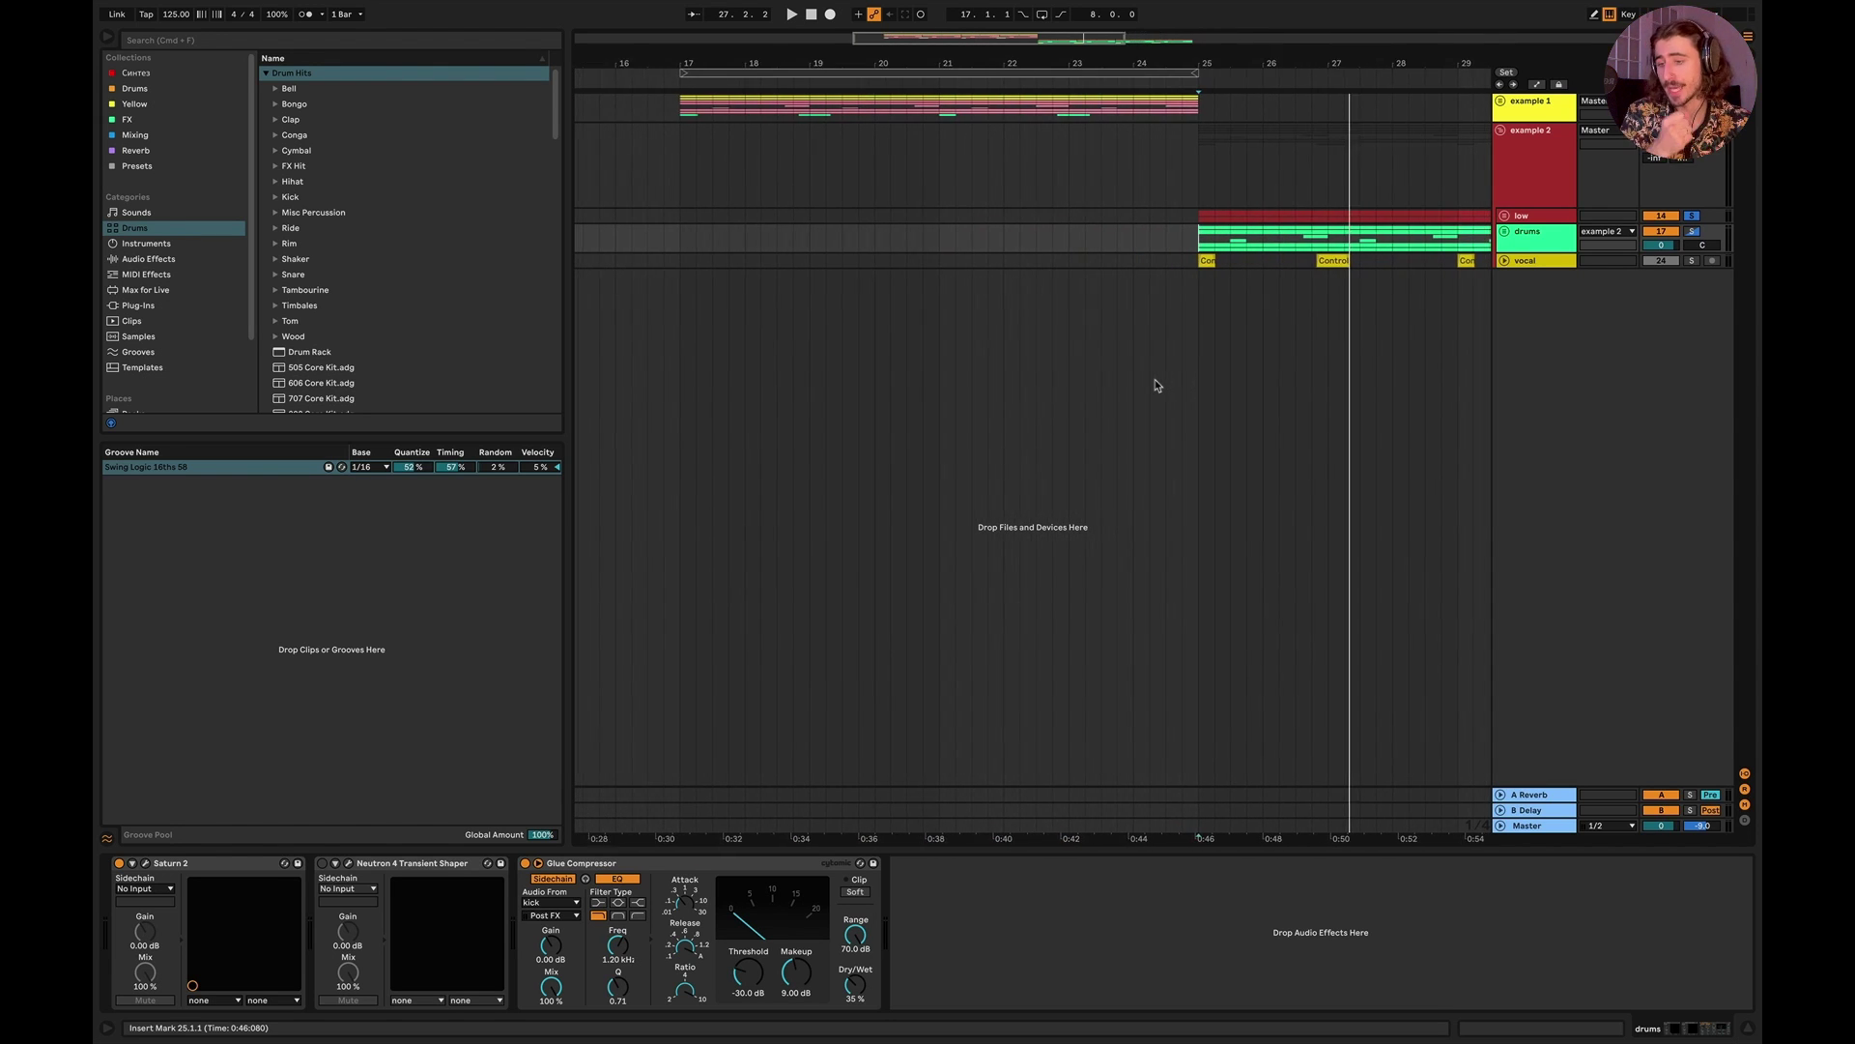
{"action": "scroll", "coordinate": [1256, 338], "scroll_direction": "right", "scroll_amount": 1}
{"action": "left_click", "coordinate": [1502, 133]}
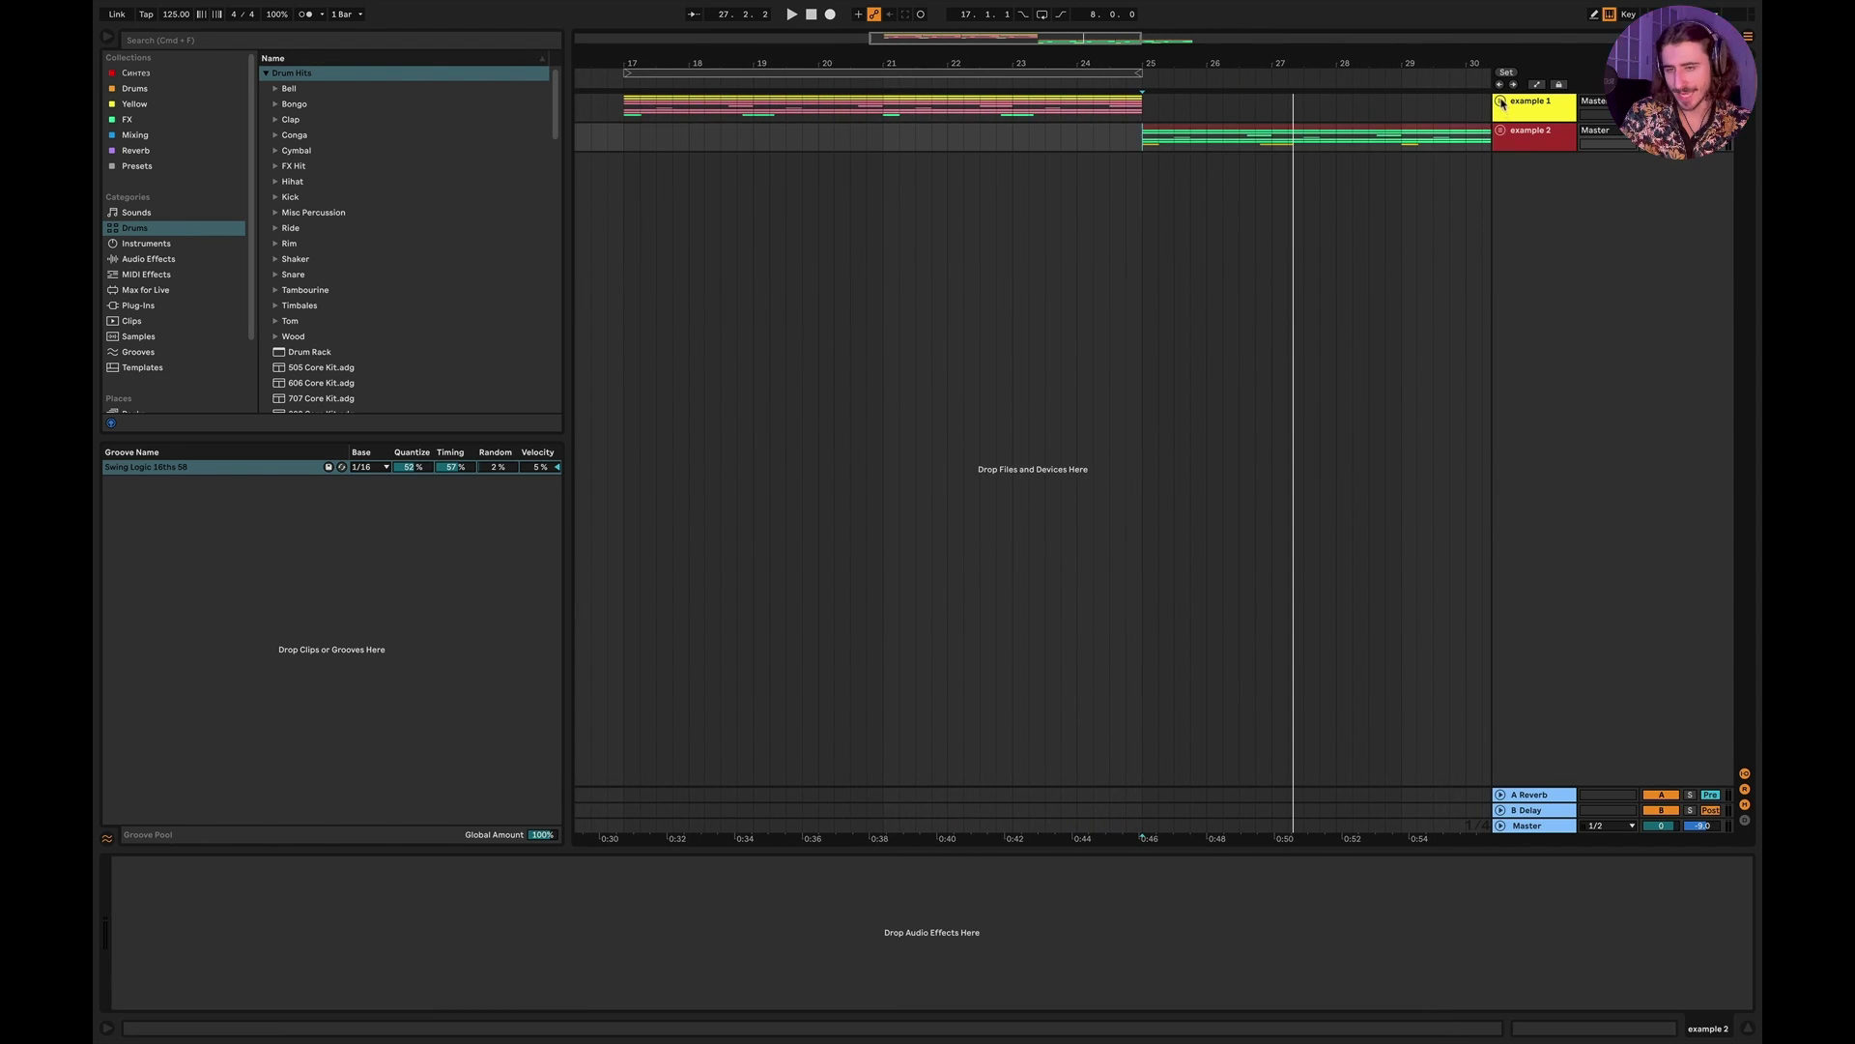
Step: Unfold the example 1 group, solo its drums and low groups, and play from bar 17
{"action": "left_click", "coordinate": [1501, 103]}
{"action": "scroll", "coordinate": [801, 275], "scroll_direction": "left", "scroll_amount": 2}
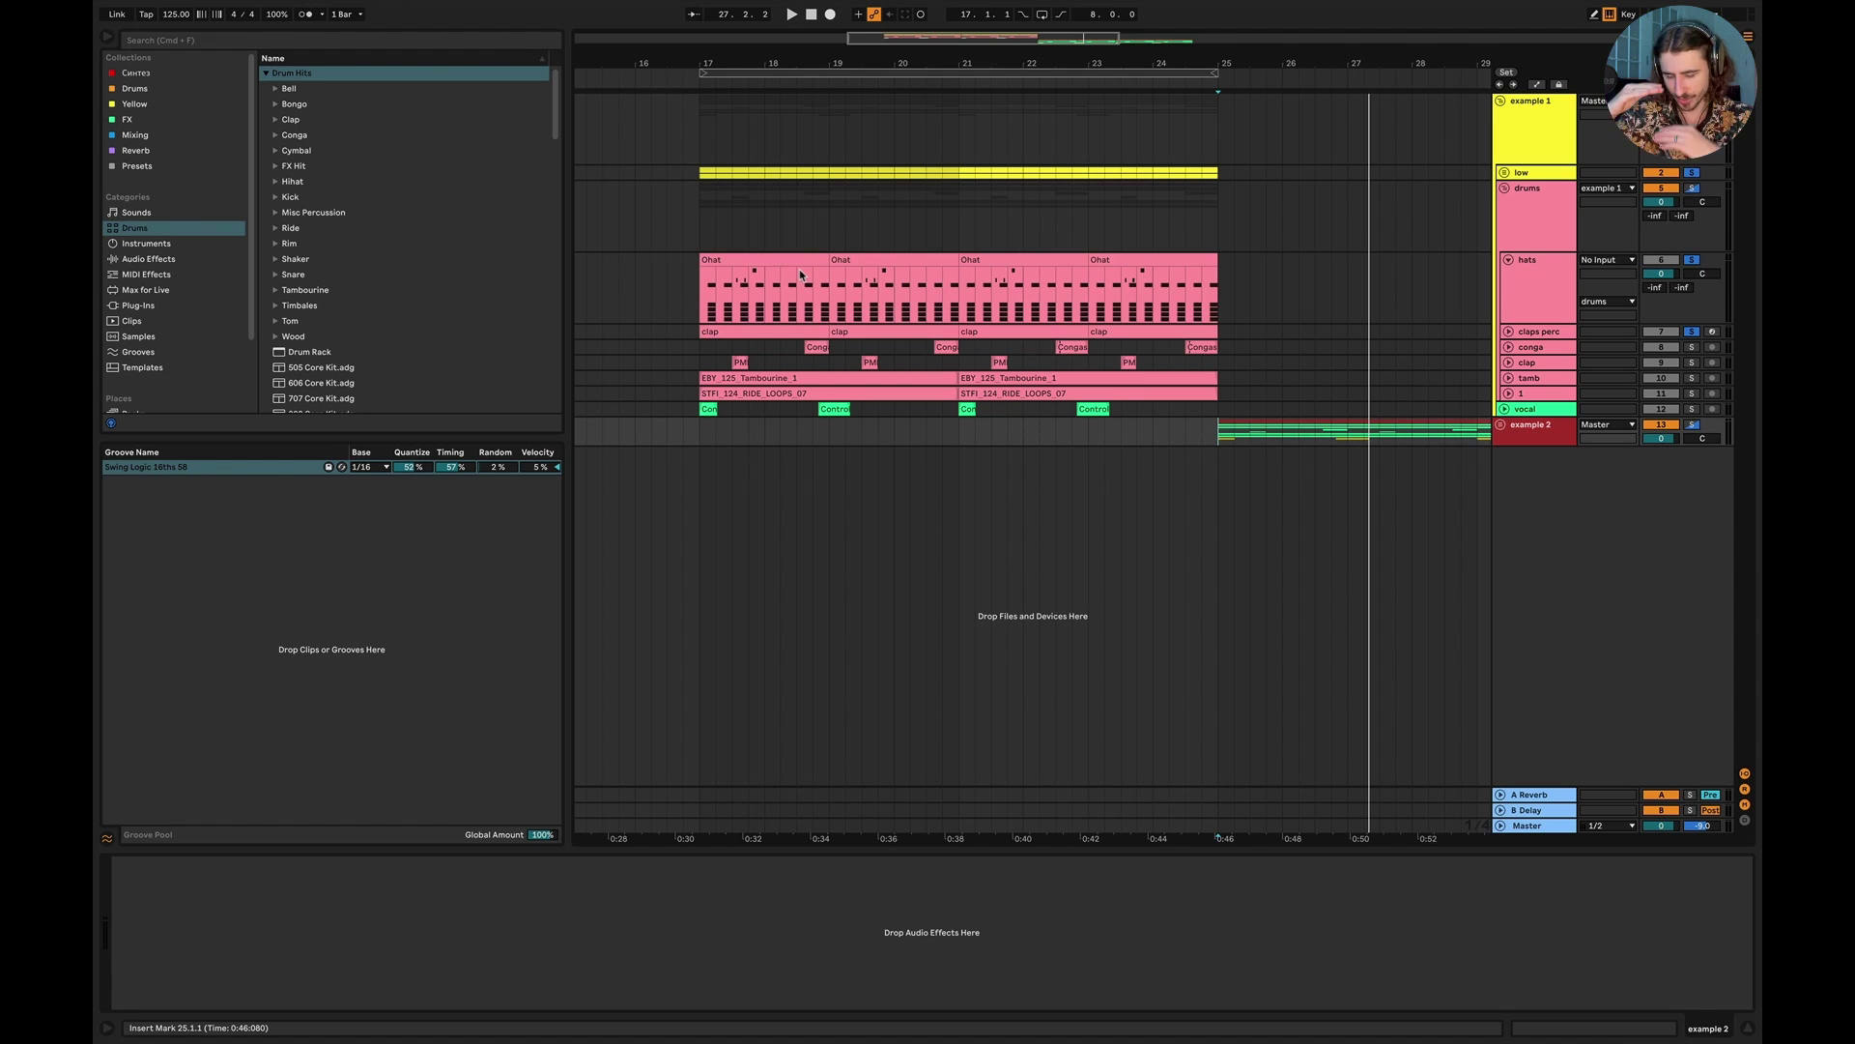
{"action": "left_click", "coordinate": [714, 228]}
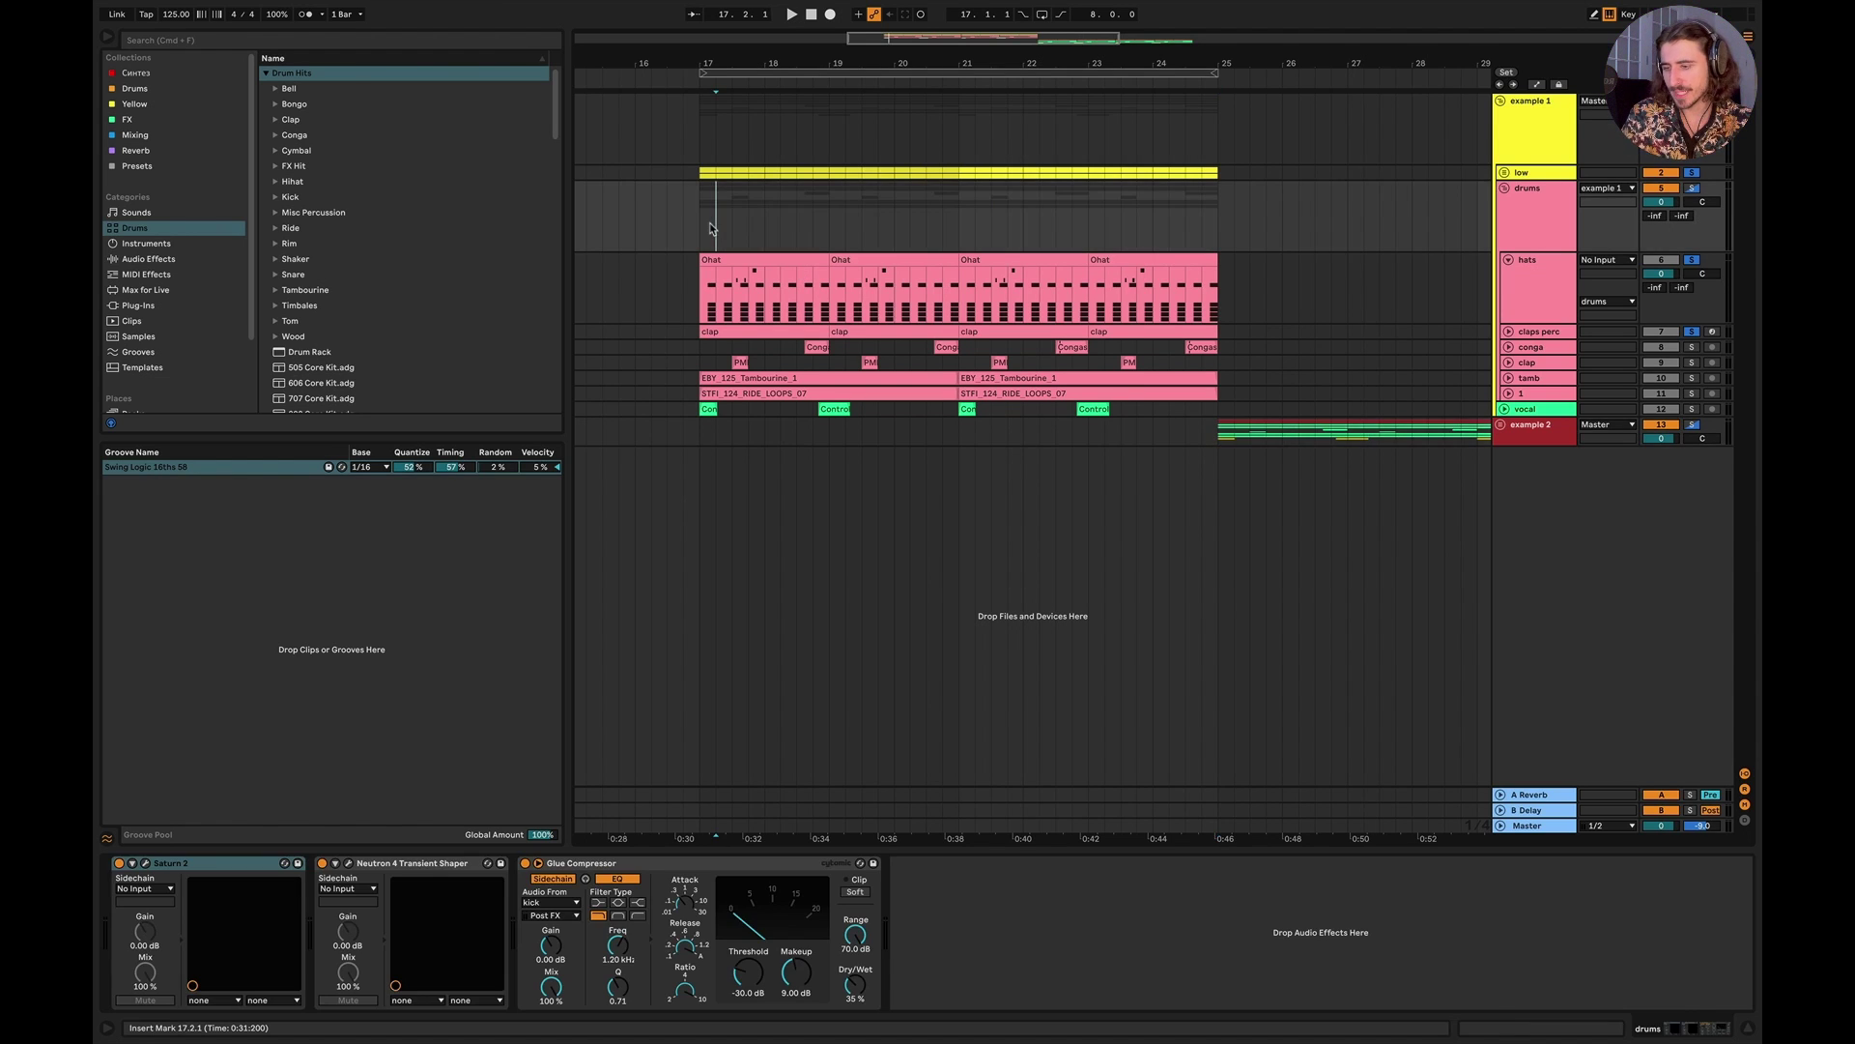
{"action": "left_click", "coordinate": [1695, 187]}
{"action": "left_click", "coordinate": [1530, 221]}
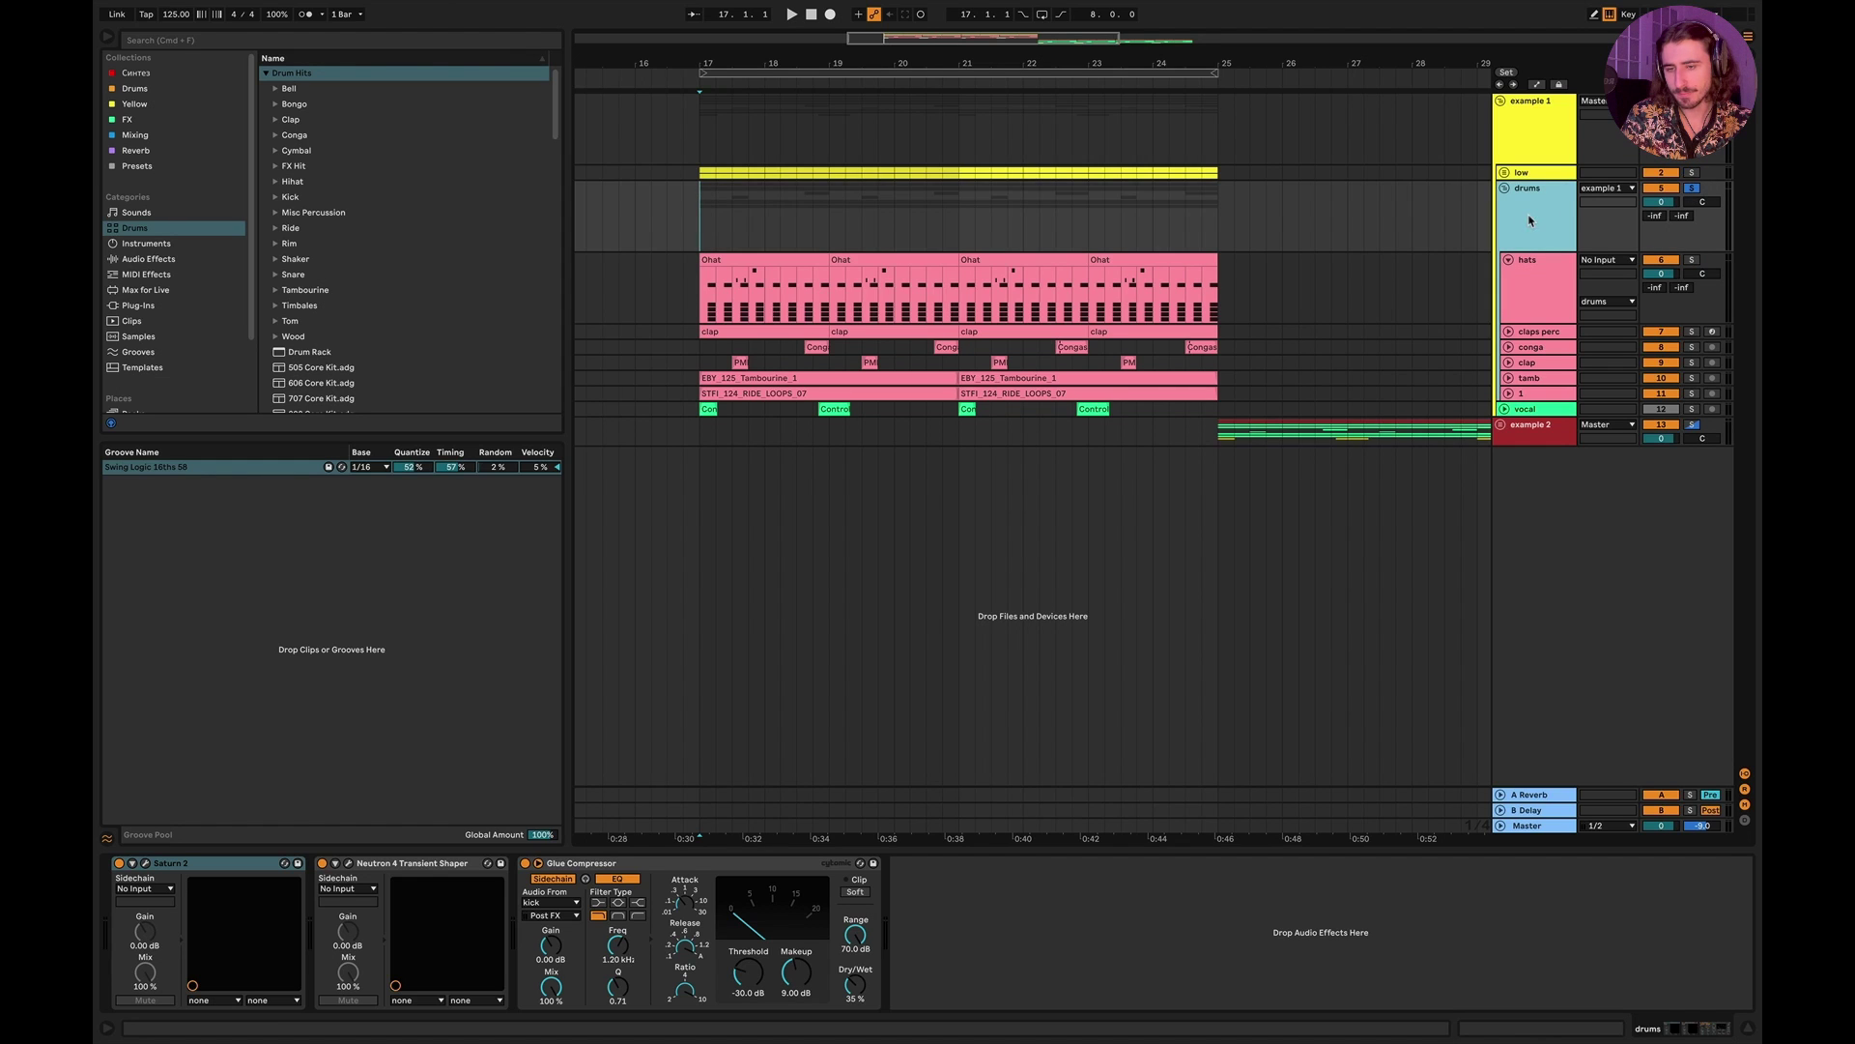
{"action": "left_click", "coordinate": [1692, 173], "text": "super"}
{"action": "key", "text": "space"}
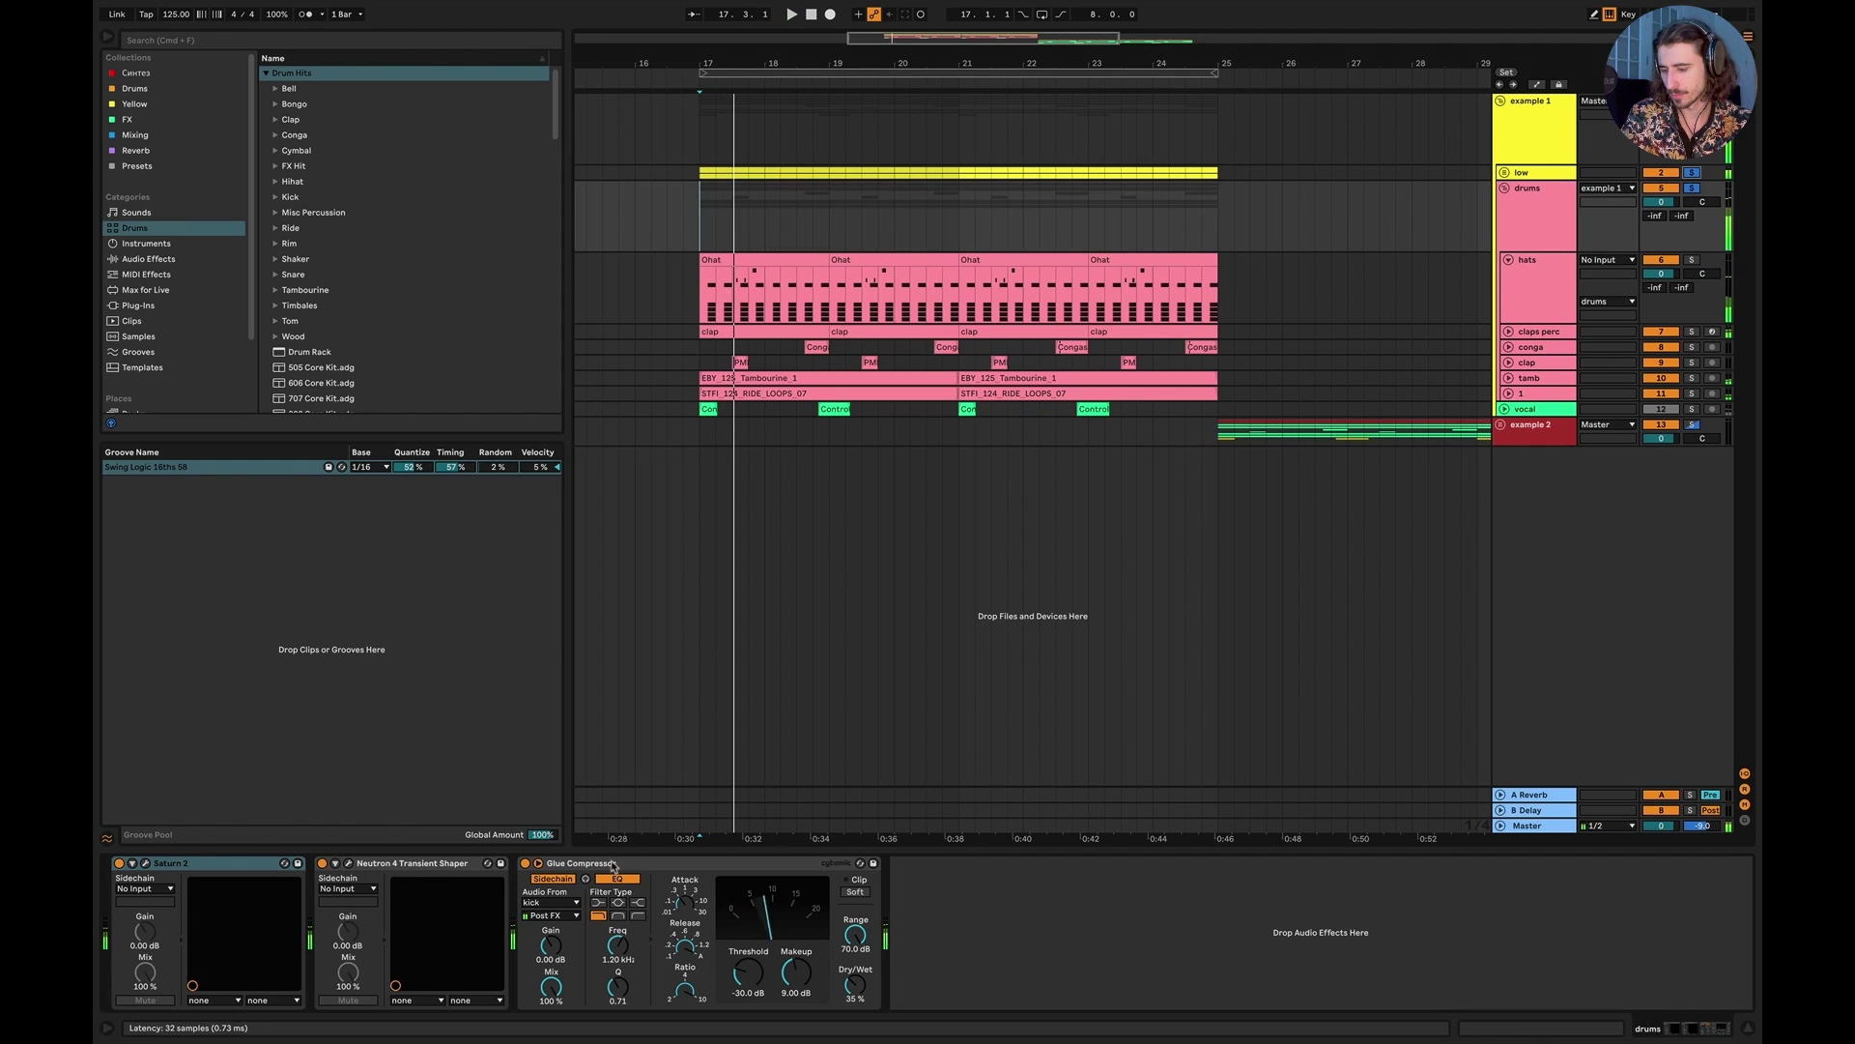
Step: Turn off Saturn 2, Neutron 4 Transient Shaper and Glue Compressor on example 1's drums group
{"action": "left_click", "coordinate": [212, 867]}
{"action": "key", "text": "space"}
{"action": "left_click", "coordinate": [1056, 915]}
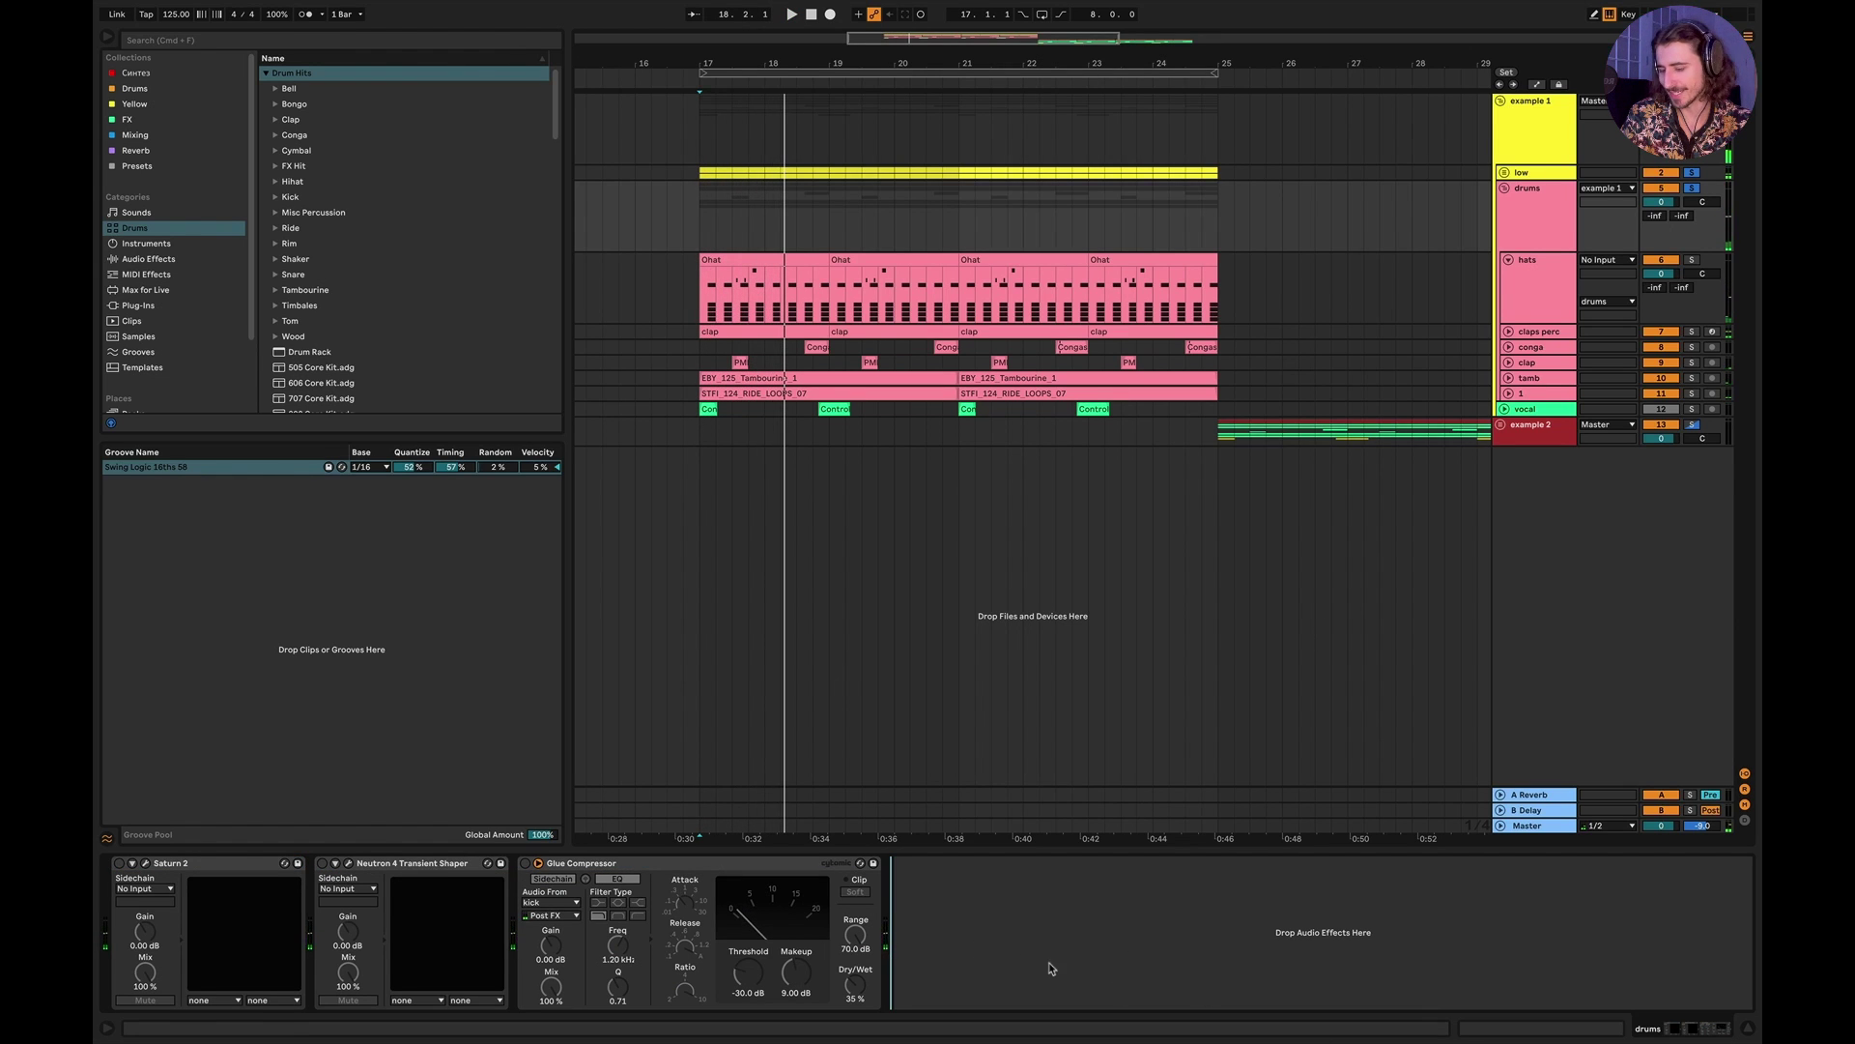
{"action": "key", "text": "space"}
Step: Solo only example 1's drums group and audition it from bar 17 without its effects
{"action": "left_click", "coordinate": [1692, 188]}
{"action": "key", "text": "space"}
{"action": "key", "text": "space"}
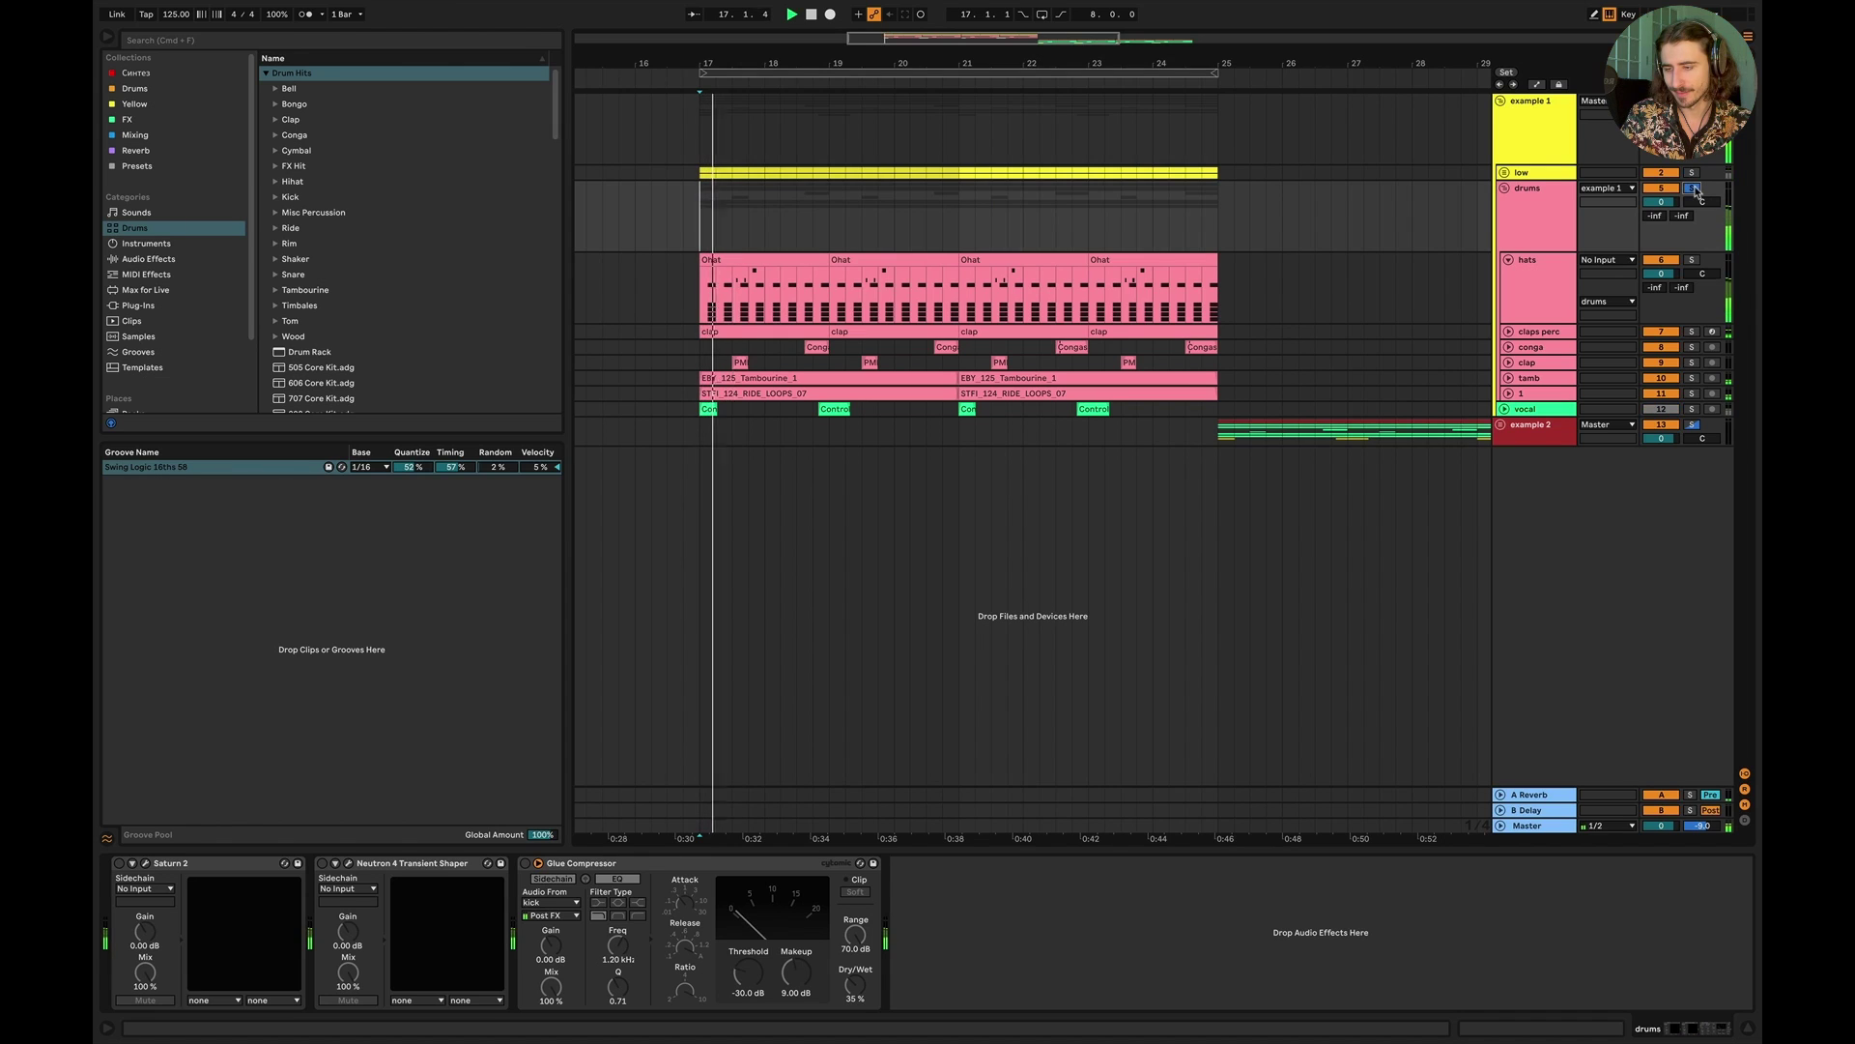
{"action": "key", "text": "space"}
{"action": "key", "text": "space"}
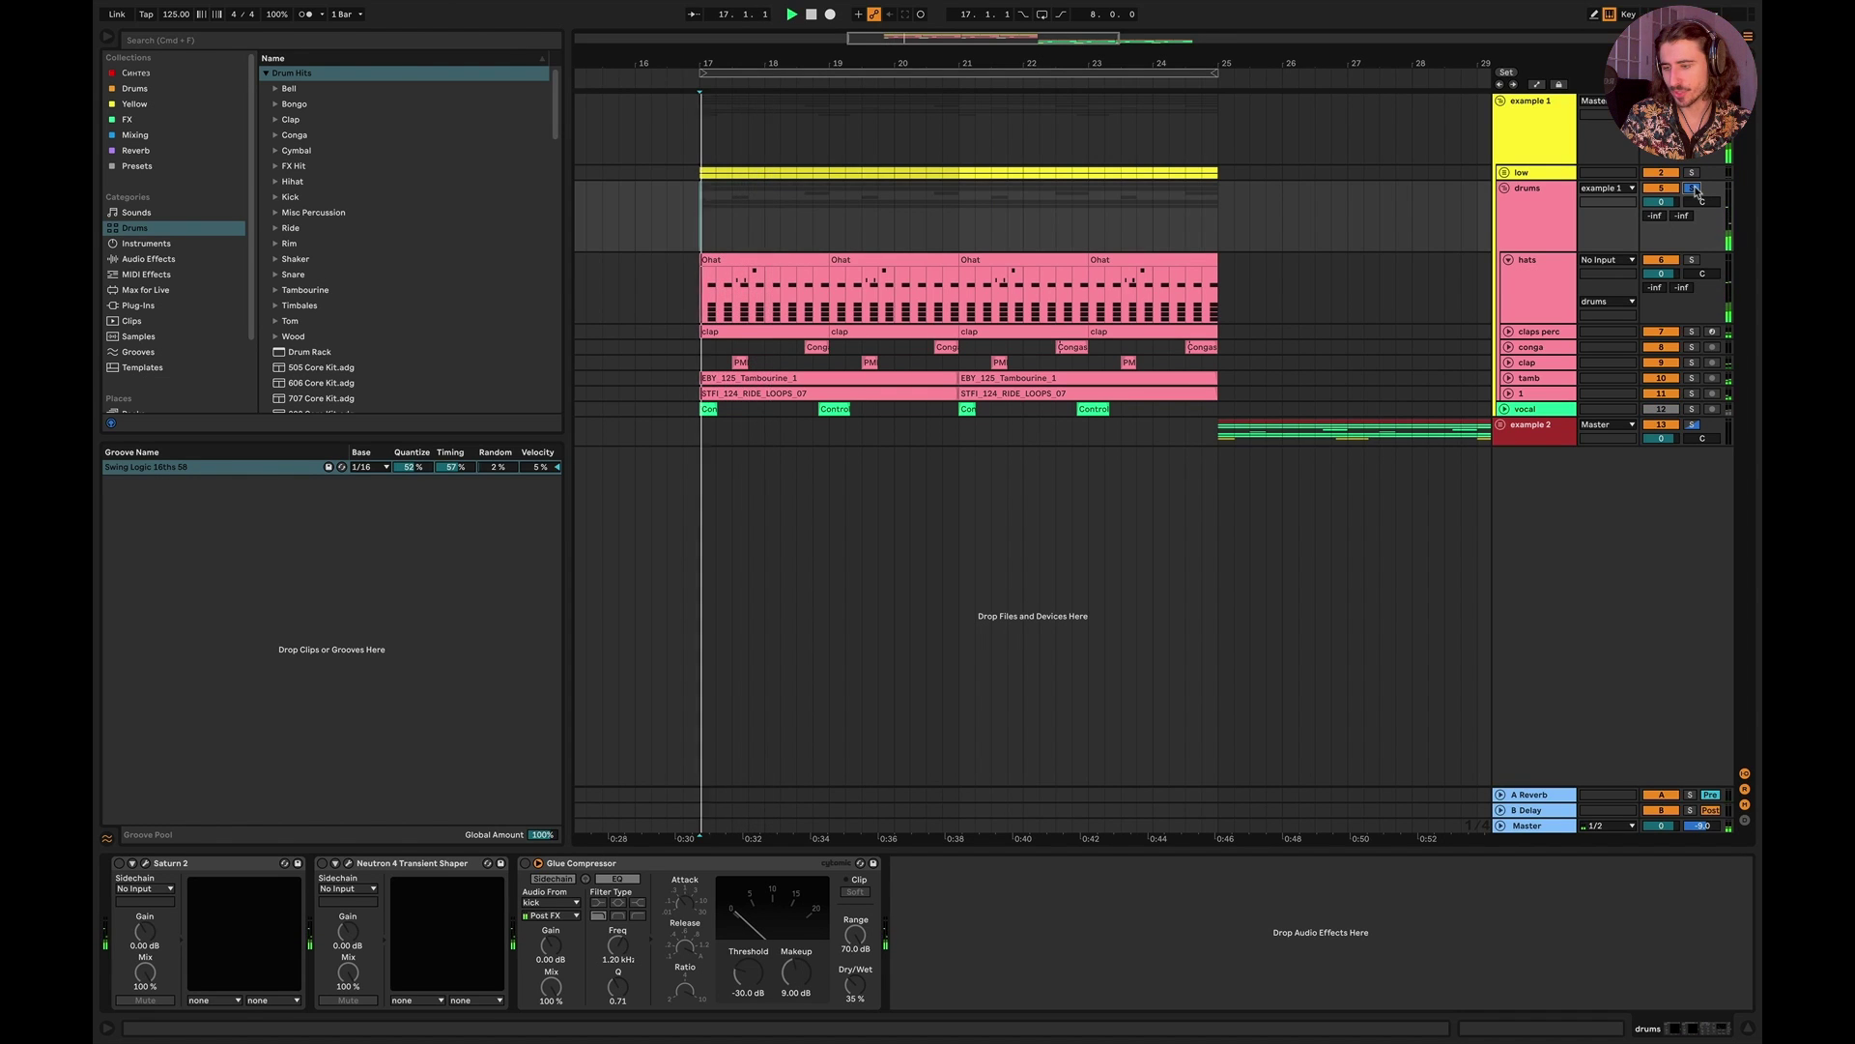
Step: Turn on Saturn 2 on the drums group during playback and open its plug-in window
{"action": "left_click", "coordinate": [150, 884]}
{"action": "key", "text": "space"}
{"action": "key", "text": "space"}
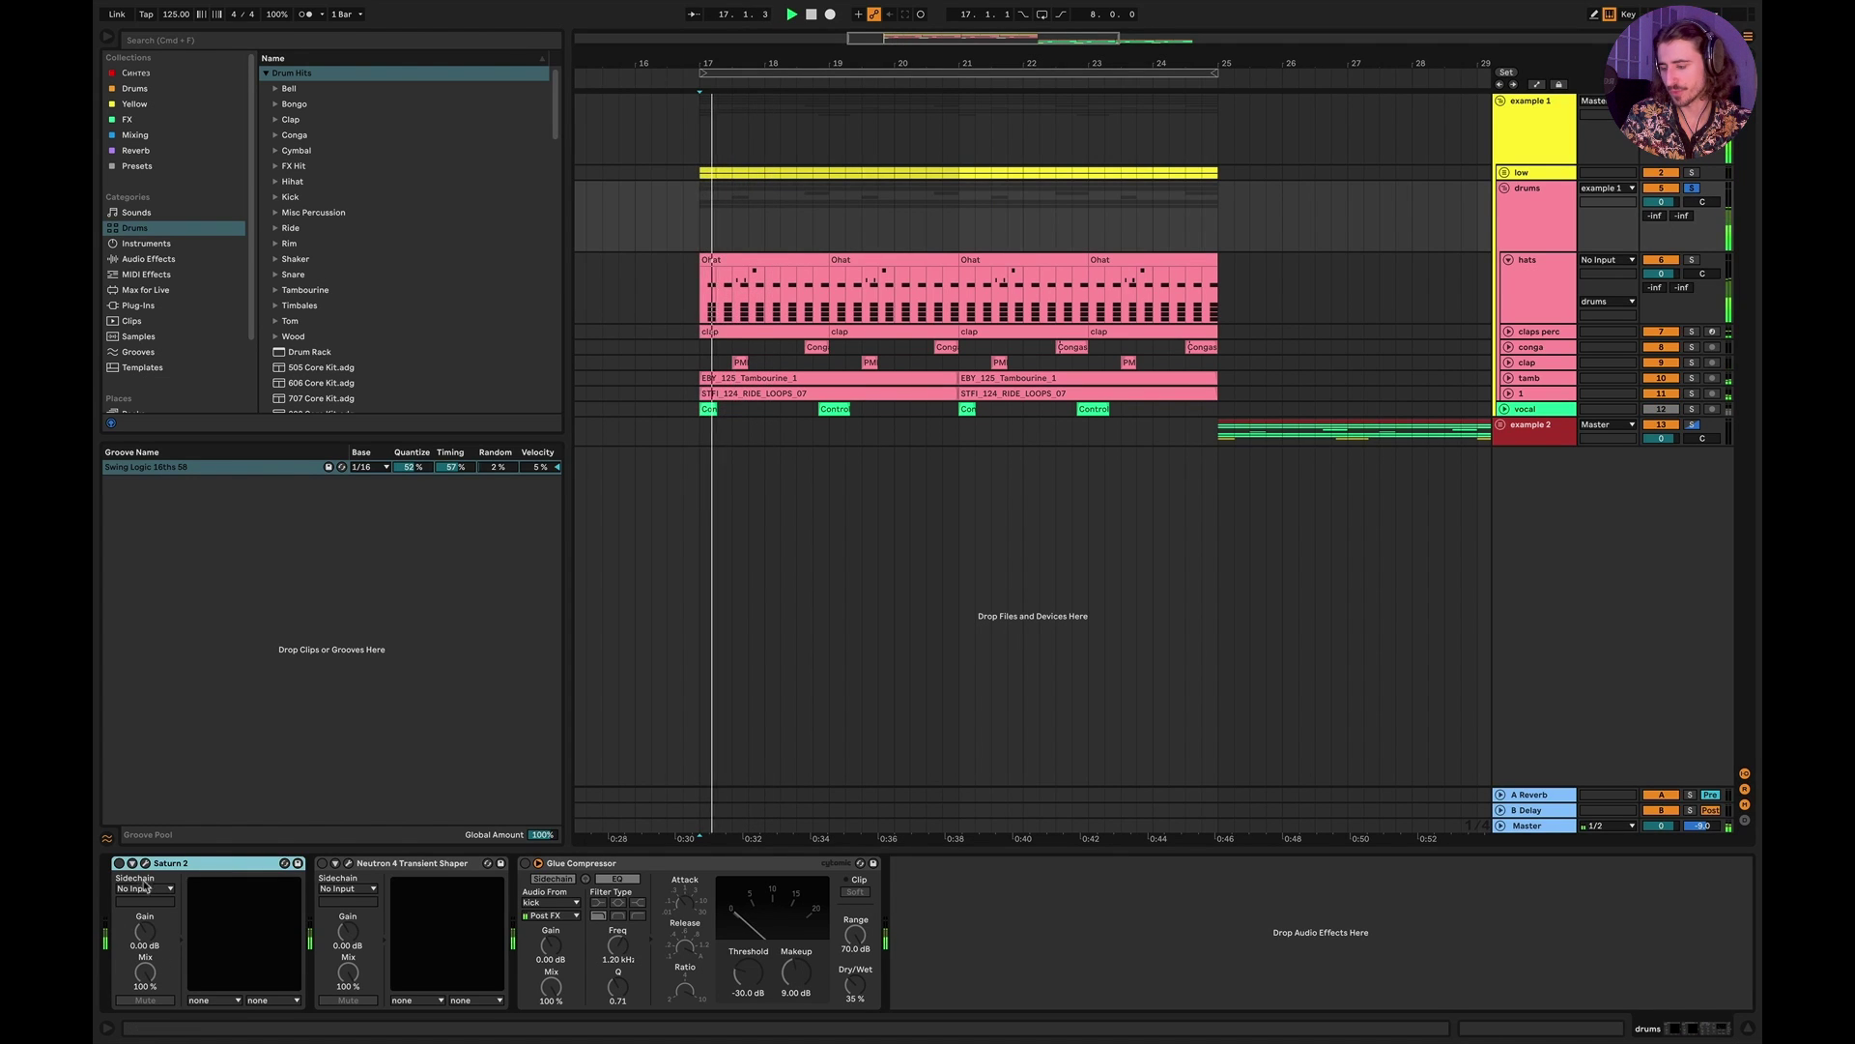
{"action": "left_click", "coordinate": [118, 863]}
{"action": "left_click", "coordinate": [145, 863]}
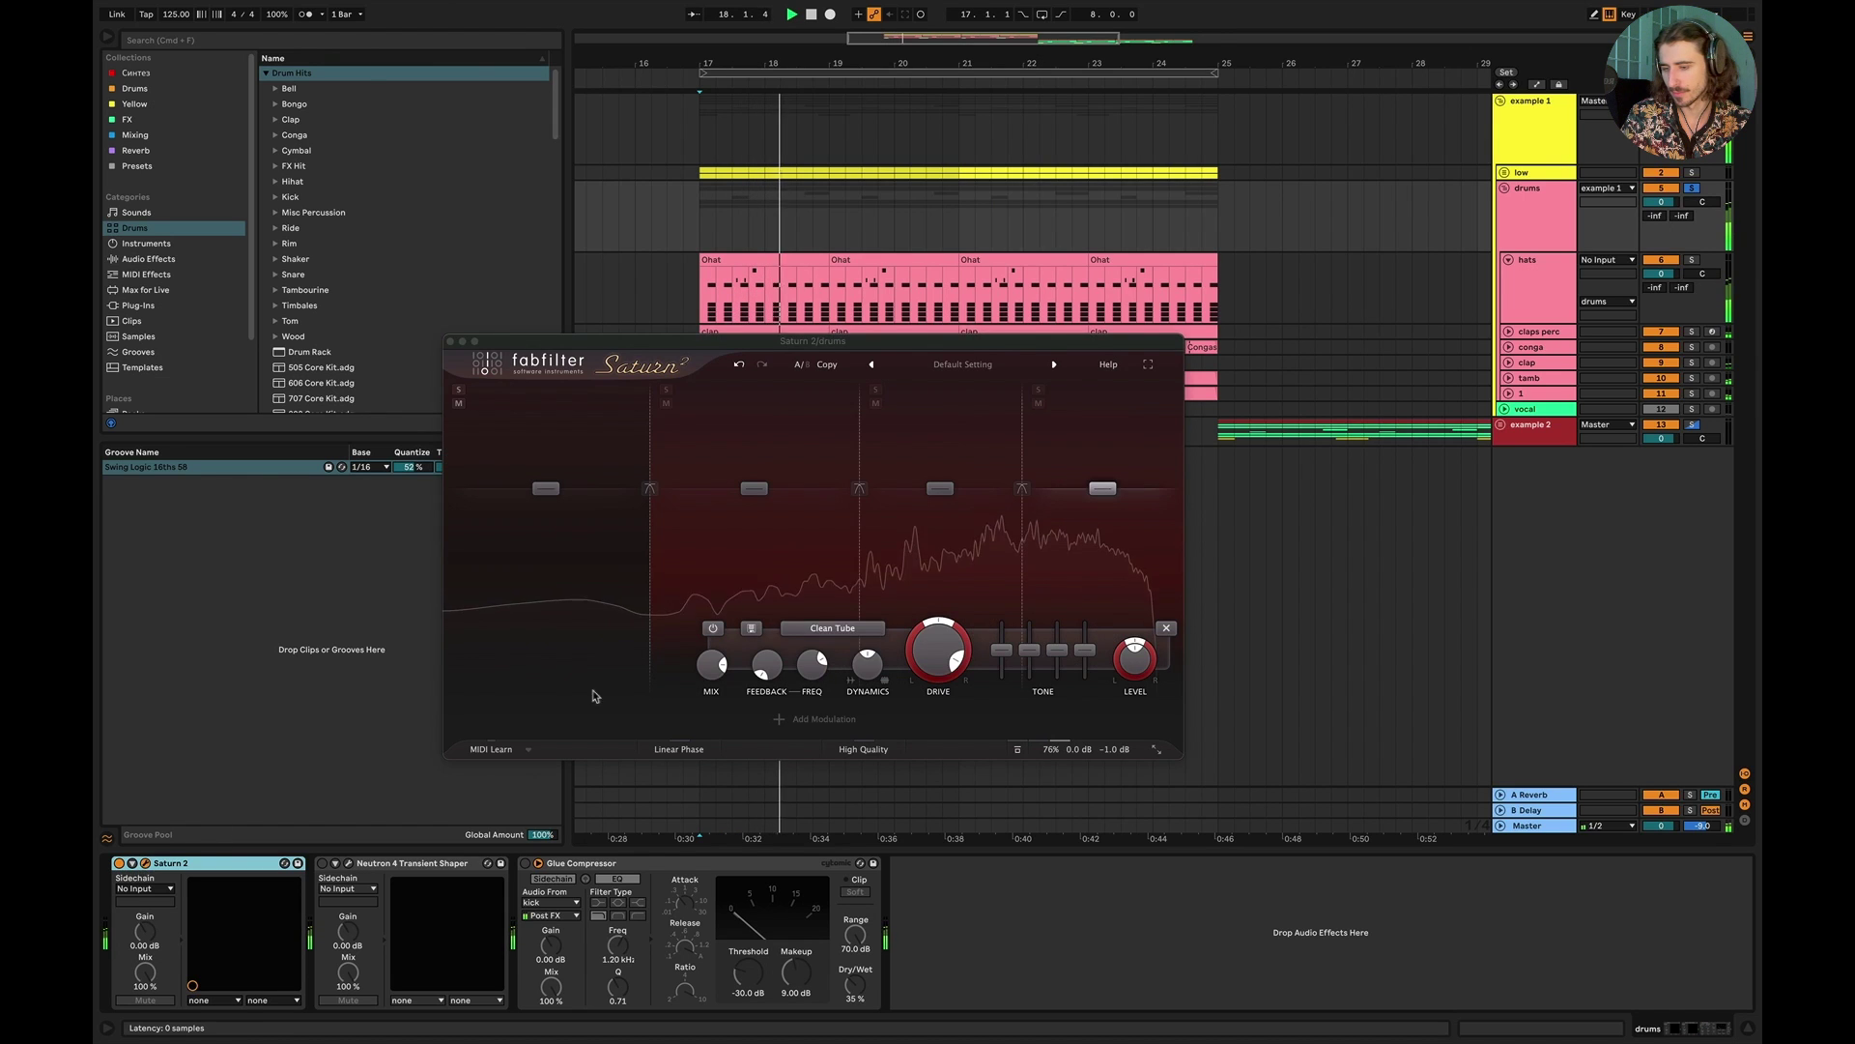
Step: Try adjusting the dynamics of the Clean Tube band in the drums Saturn 2, and undo it
{"action": "left_click", "coordinate": [890, 574]}
{"action": "key", "text": "space"}
{"action": "key", "text": "space"}
{"action": "mouse_move", "coordinate": [867, 663]}
{"action": "left_mouse_down"}
{"action": "mouse_move", "coordinate": [866, 628]}
{"action": "mouse_move", "coordinate": [865, 653]}
{"action": "left_mouse_up"}
{"action": "left_click", "coordinate": [739, 365]}
Step: Examine the settings of the two highest bands in the drums group's Saturn 2
{"action": "left_click", "coordinate": [1098, 538]}
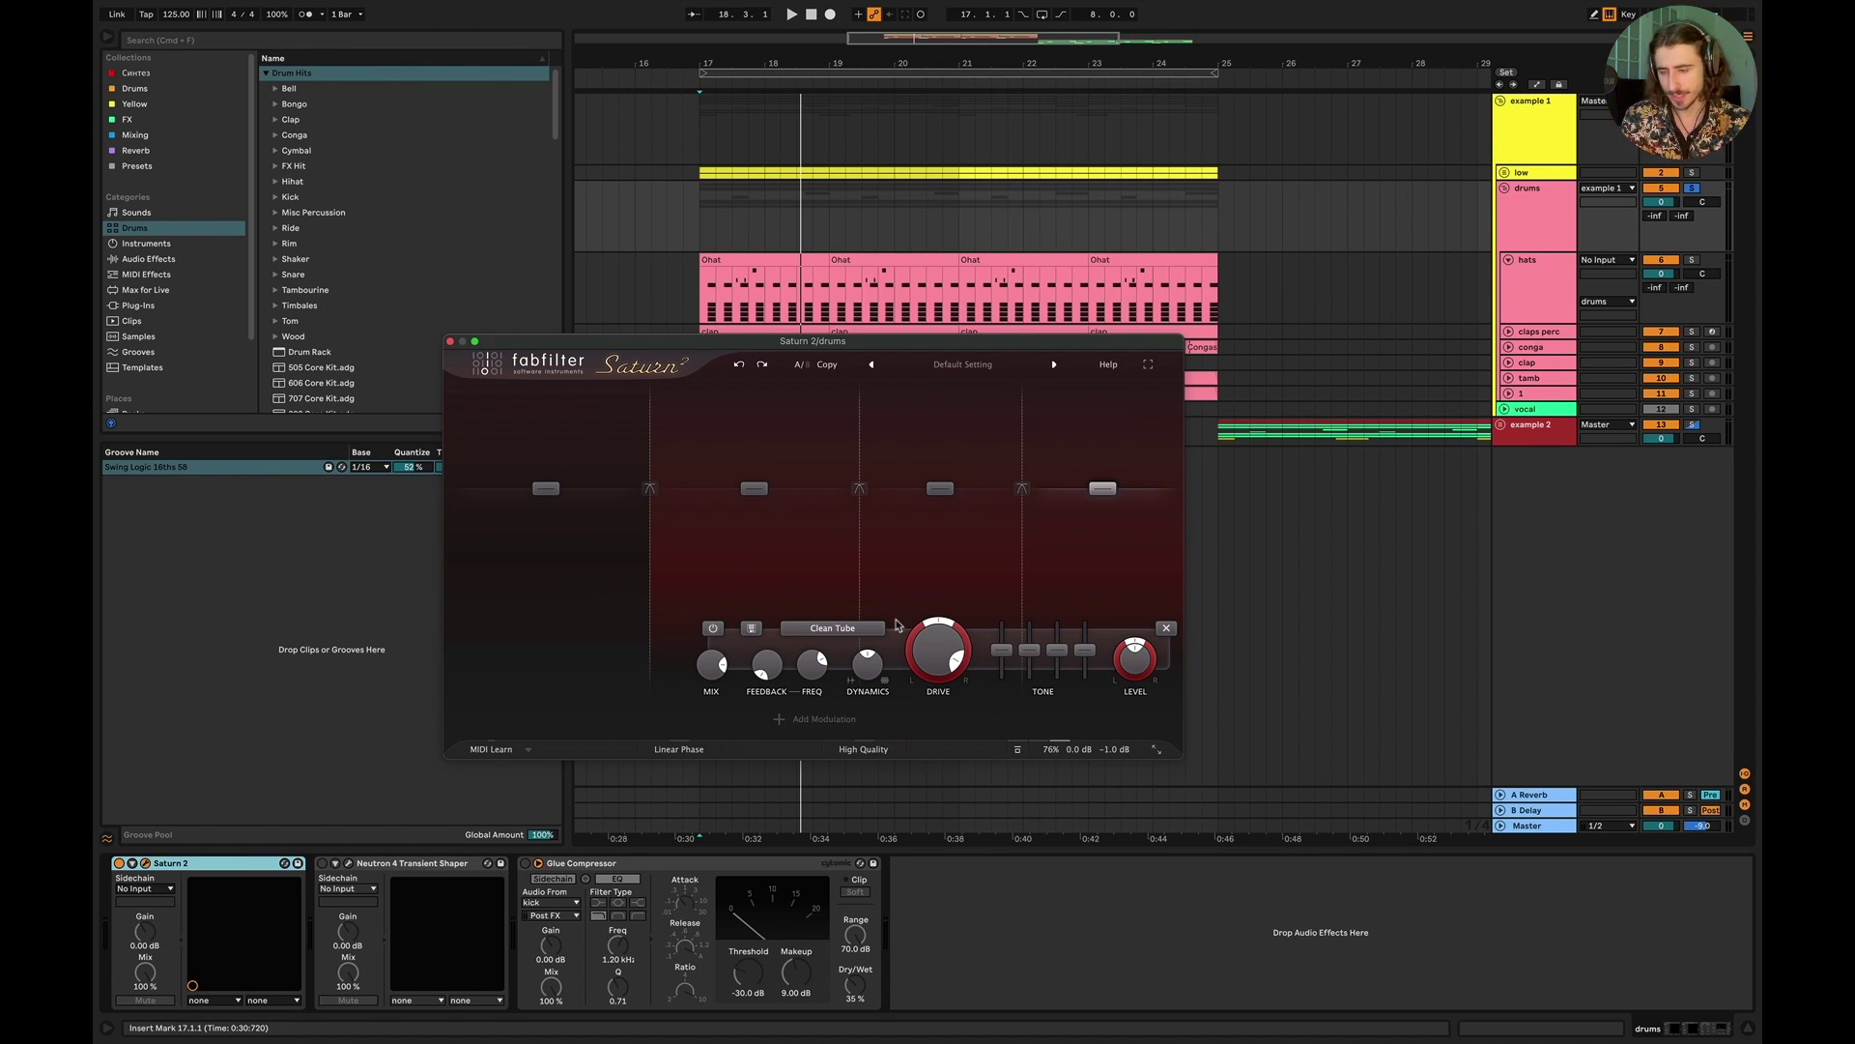
{"action": "left_click", "coordinate": [972, 584]}
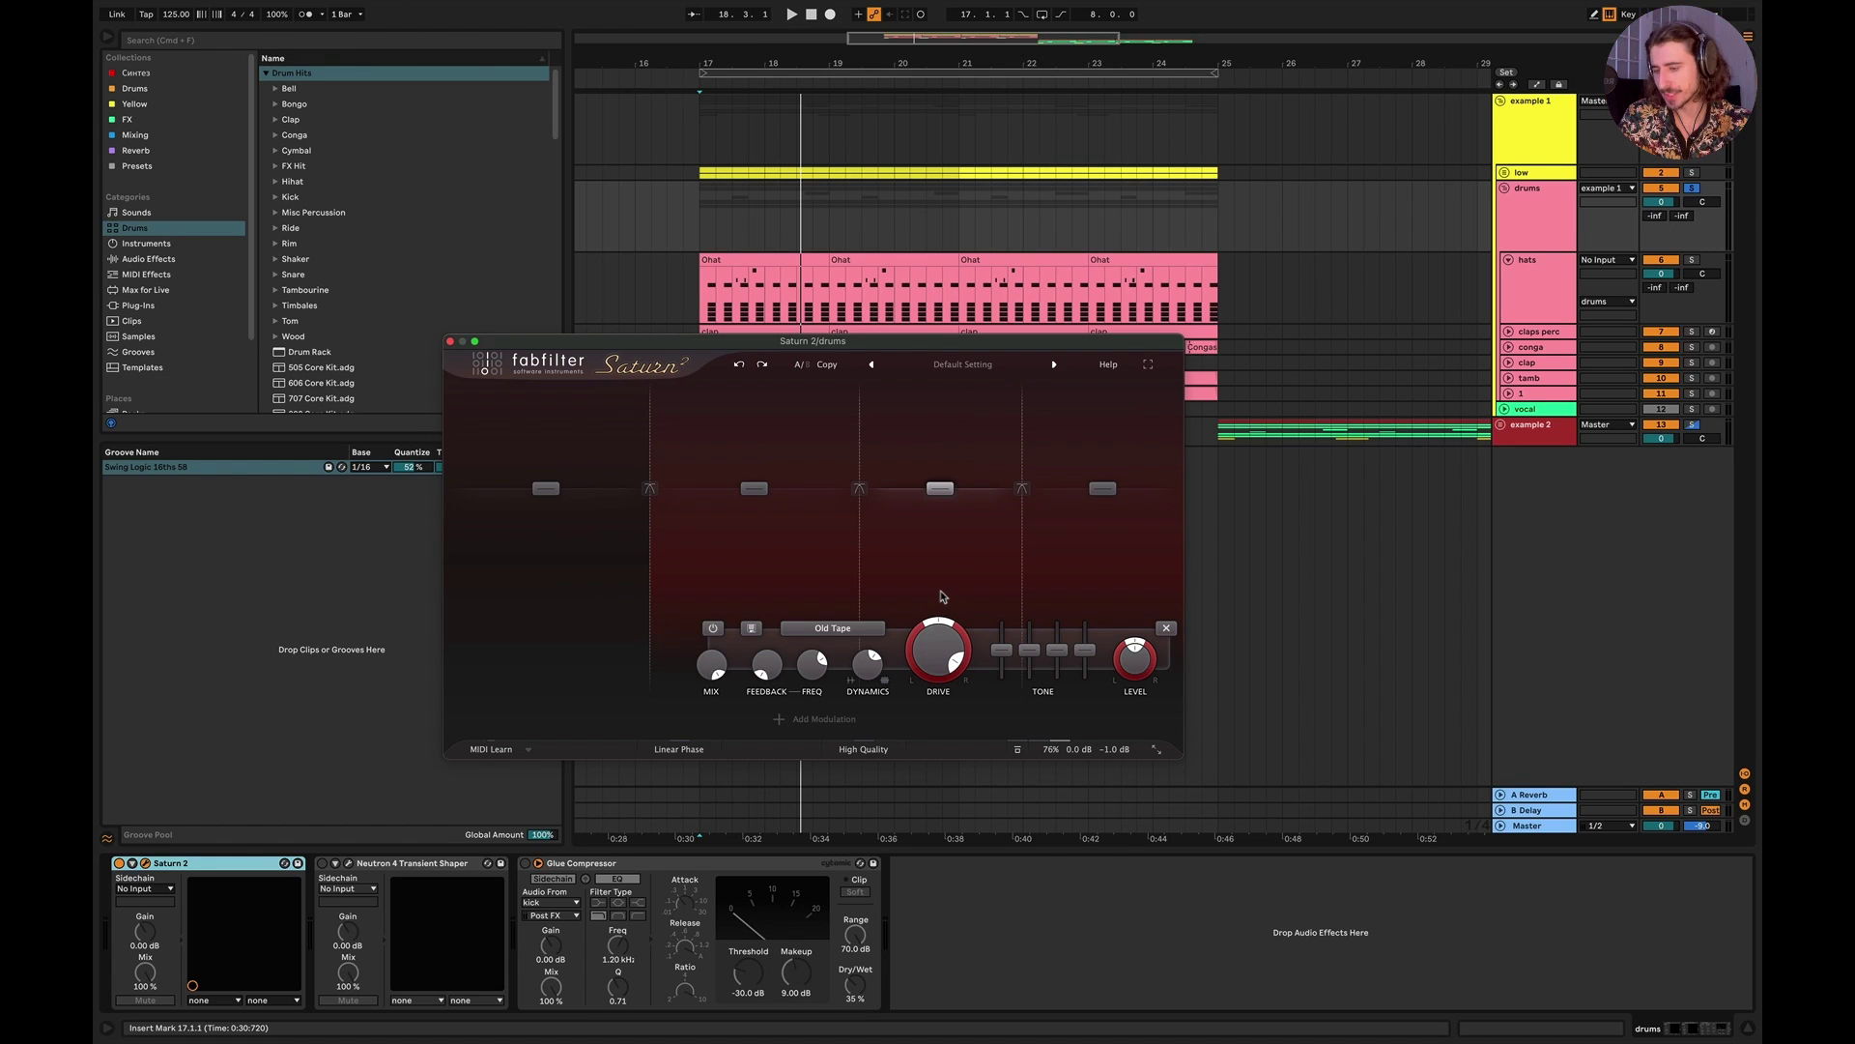
{"action": "left_click", "coordinate": [1471, 149]}
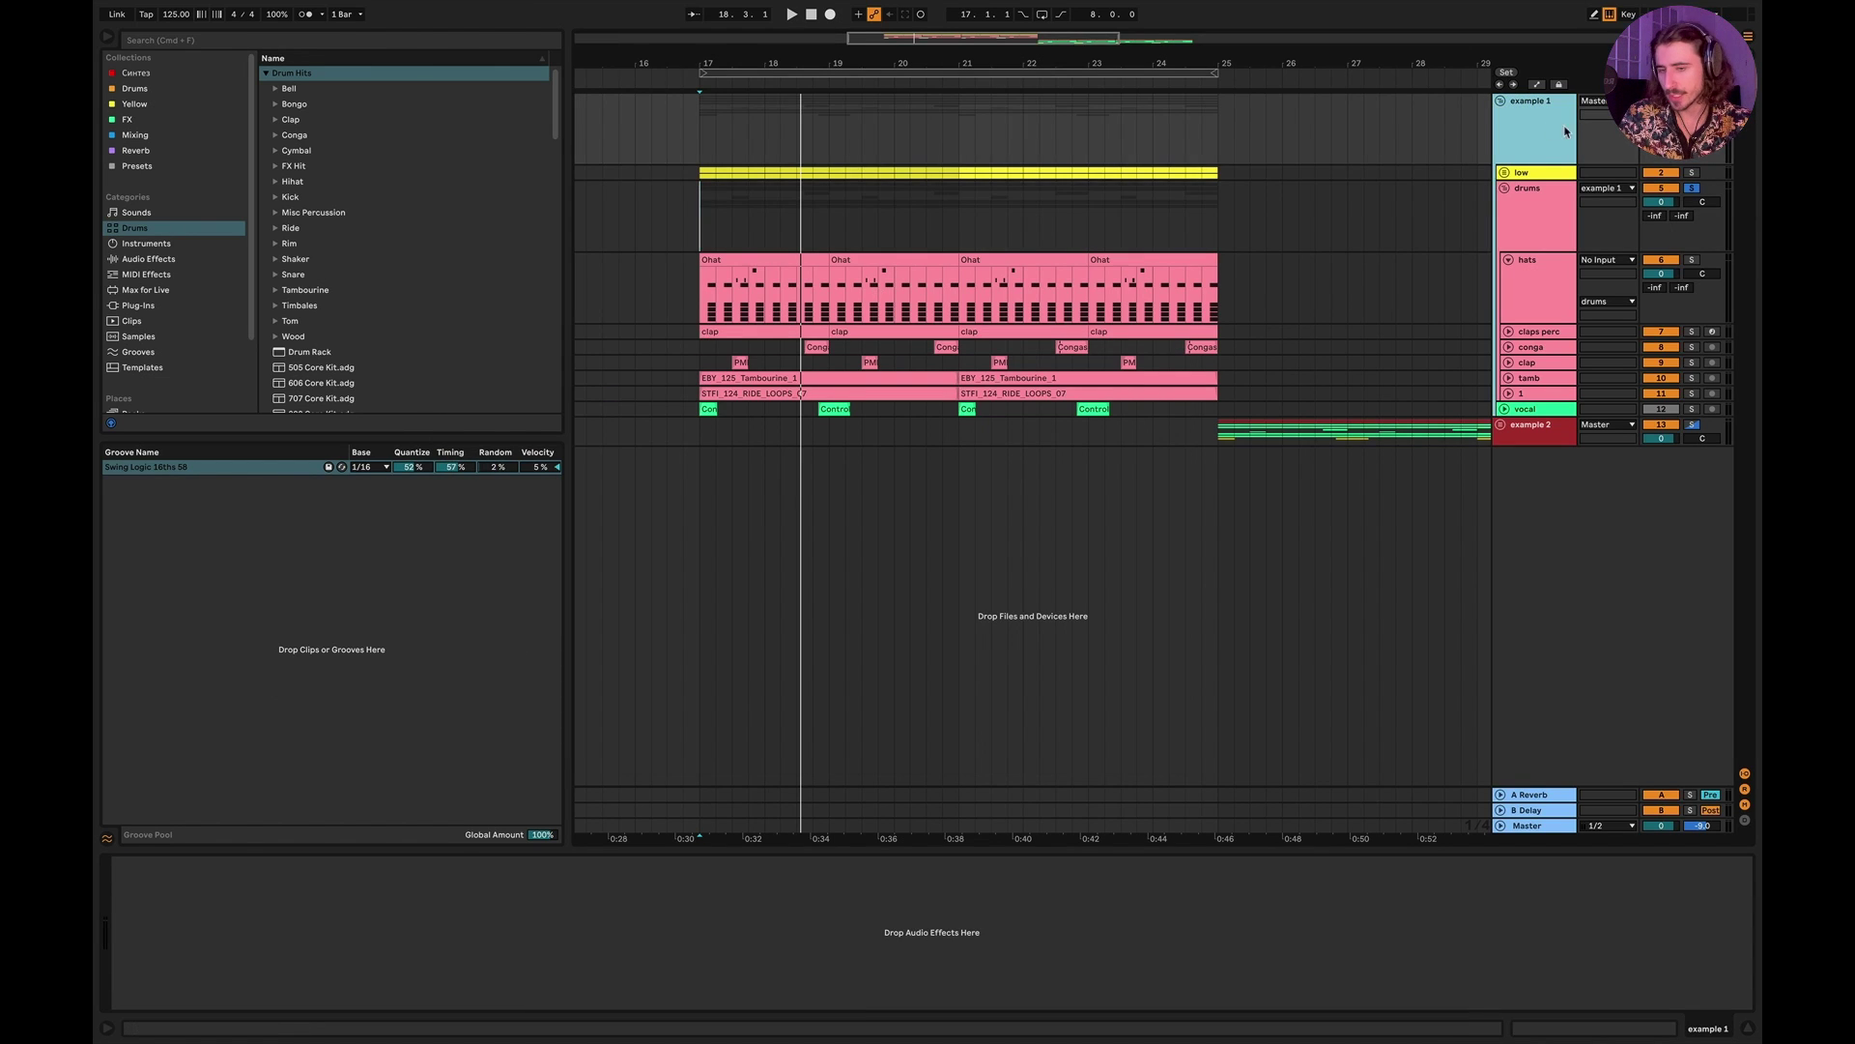
Step: Solo only example 1's low group during playback and unfold it to reach the kick and bass tracks
{"action": "left_click", "coordinate": [1542, 208]}
{"action": "key", "text": "space"}
{"action": "left_click", "coordinate": [1692, 173]}
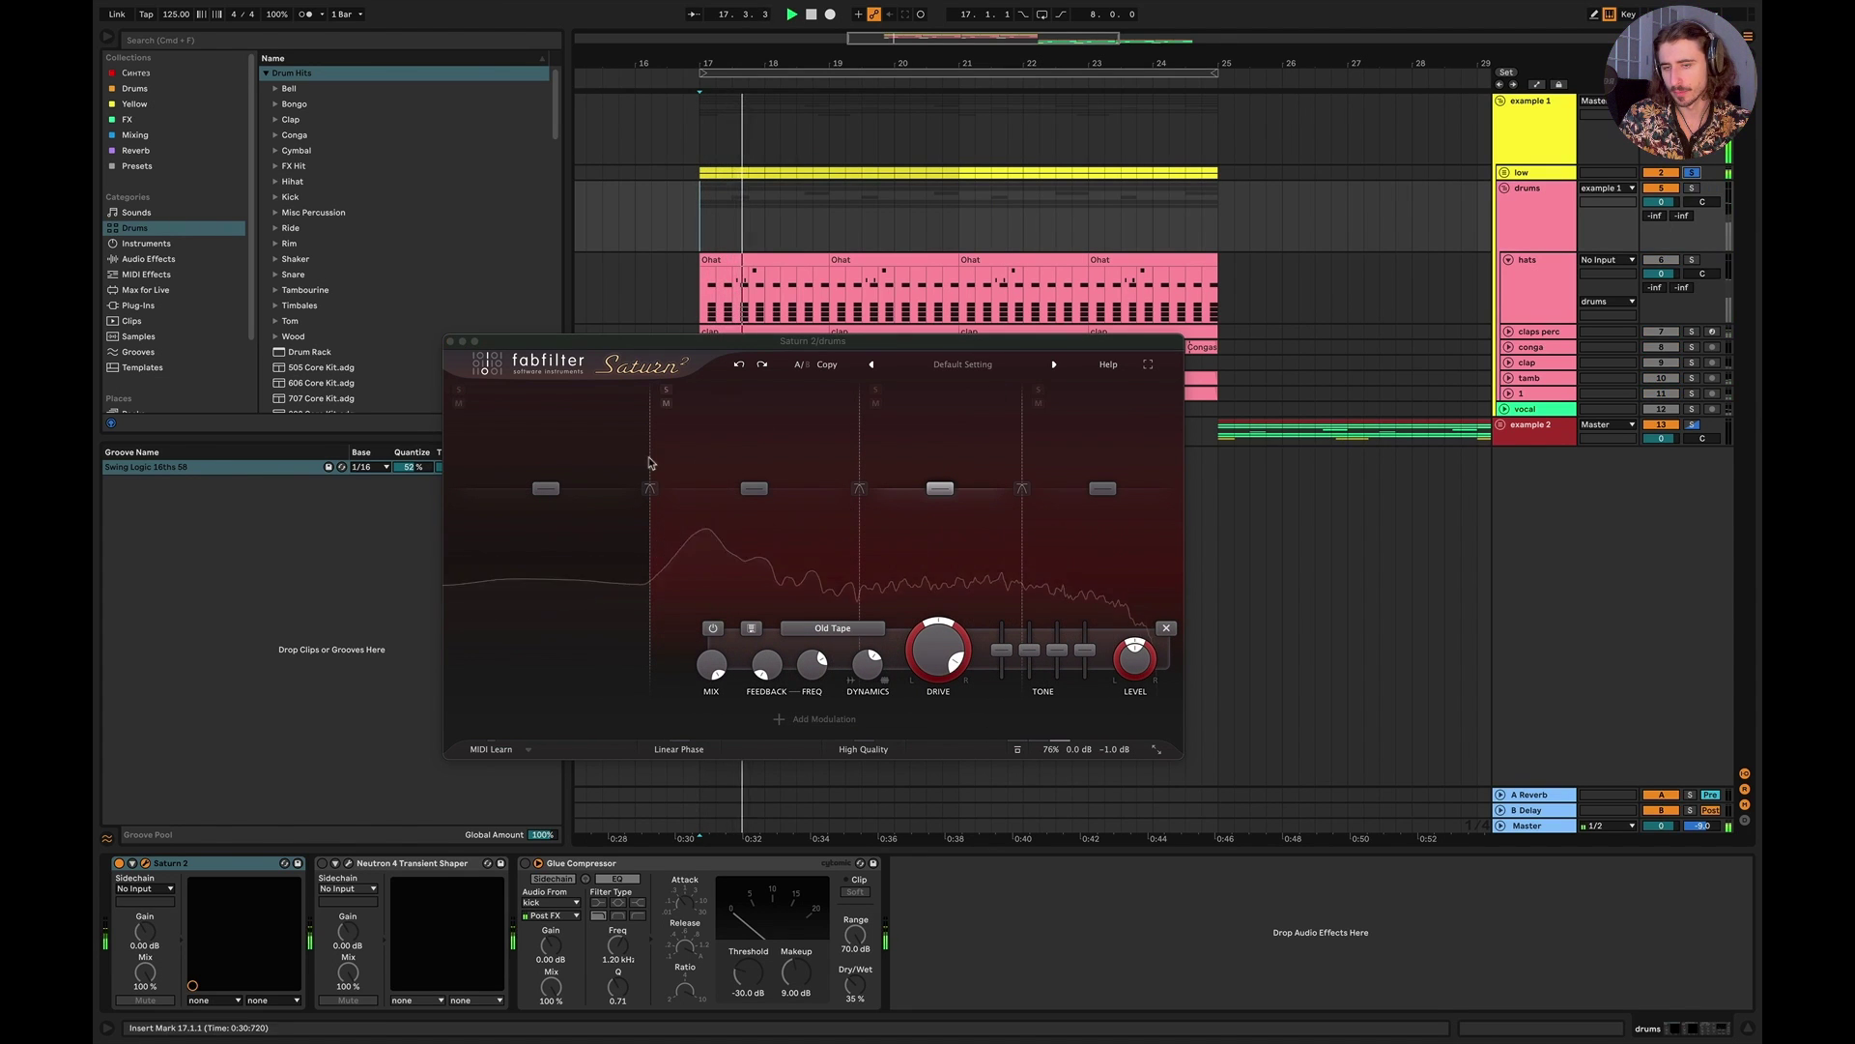
{"action": "left_click", "coordinate": [1017, 751]}
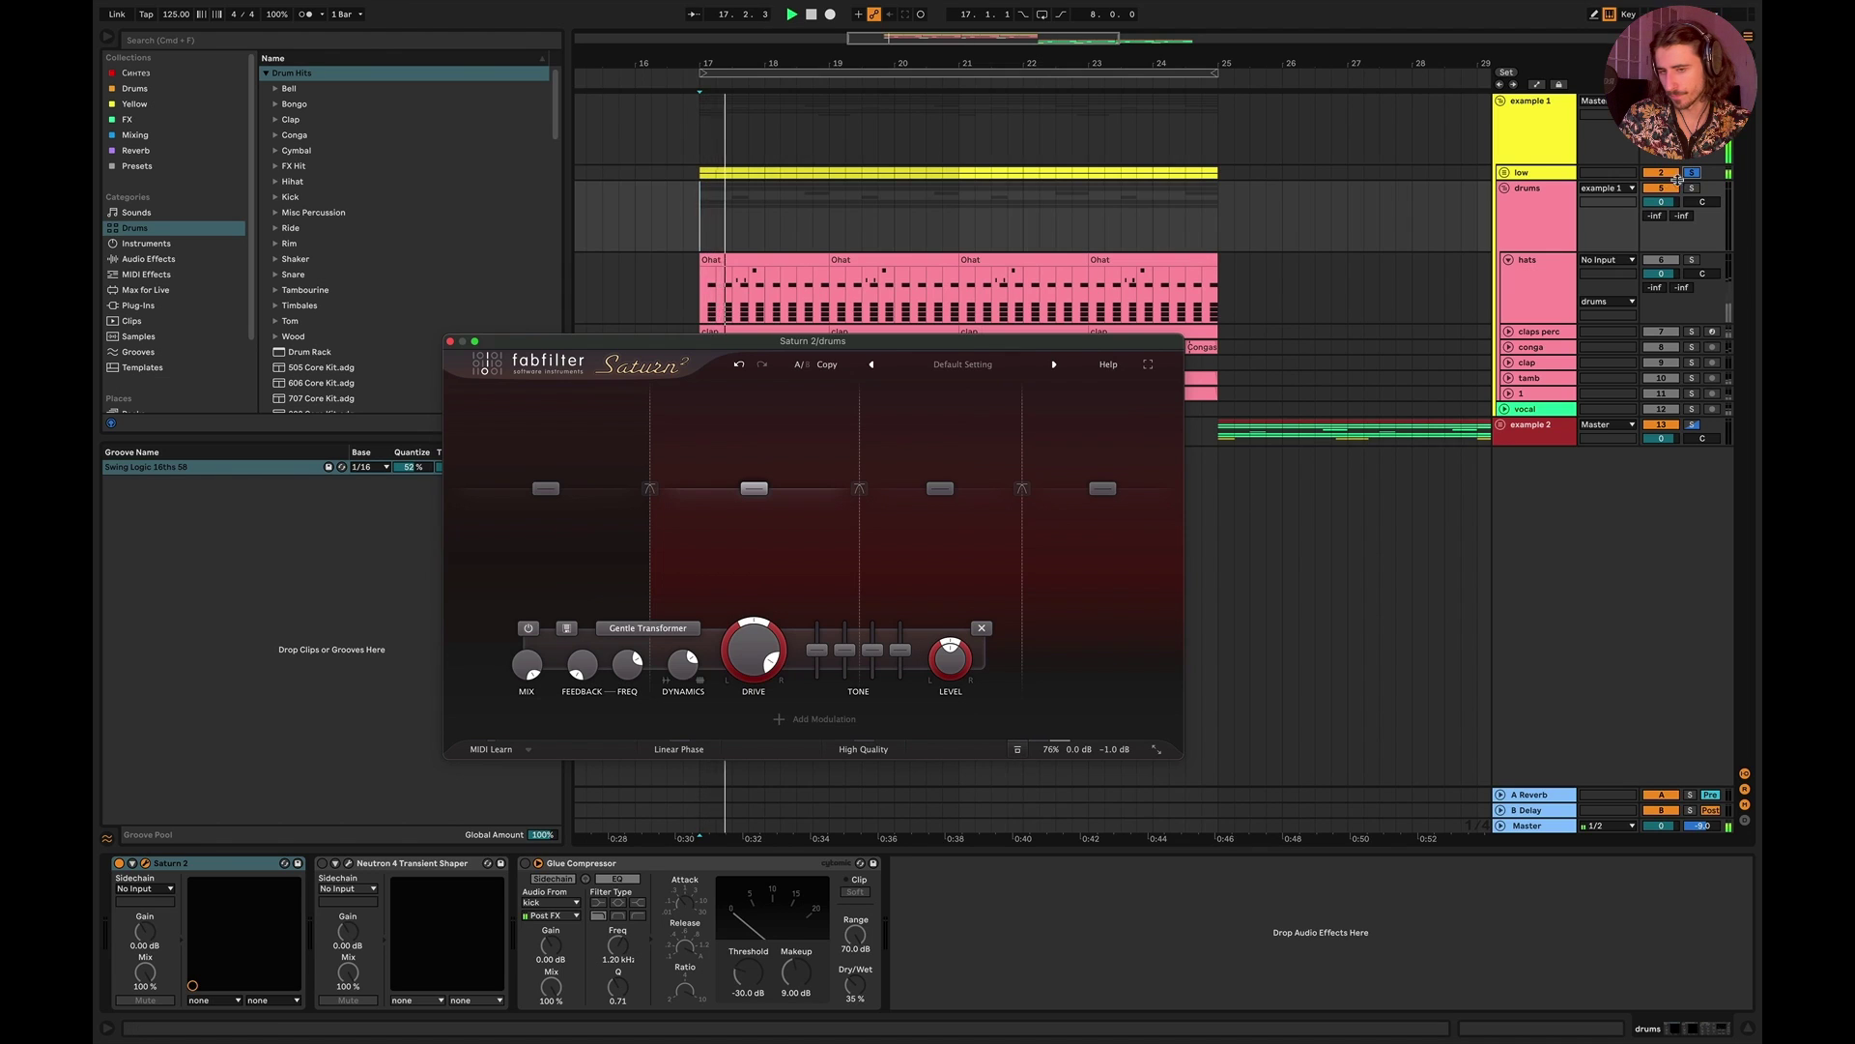
{"action": "left_click", "coordinate": [1535, 173]}
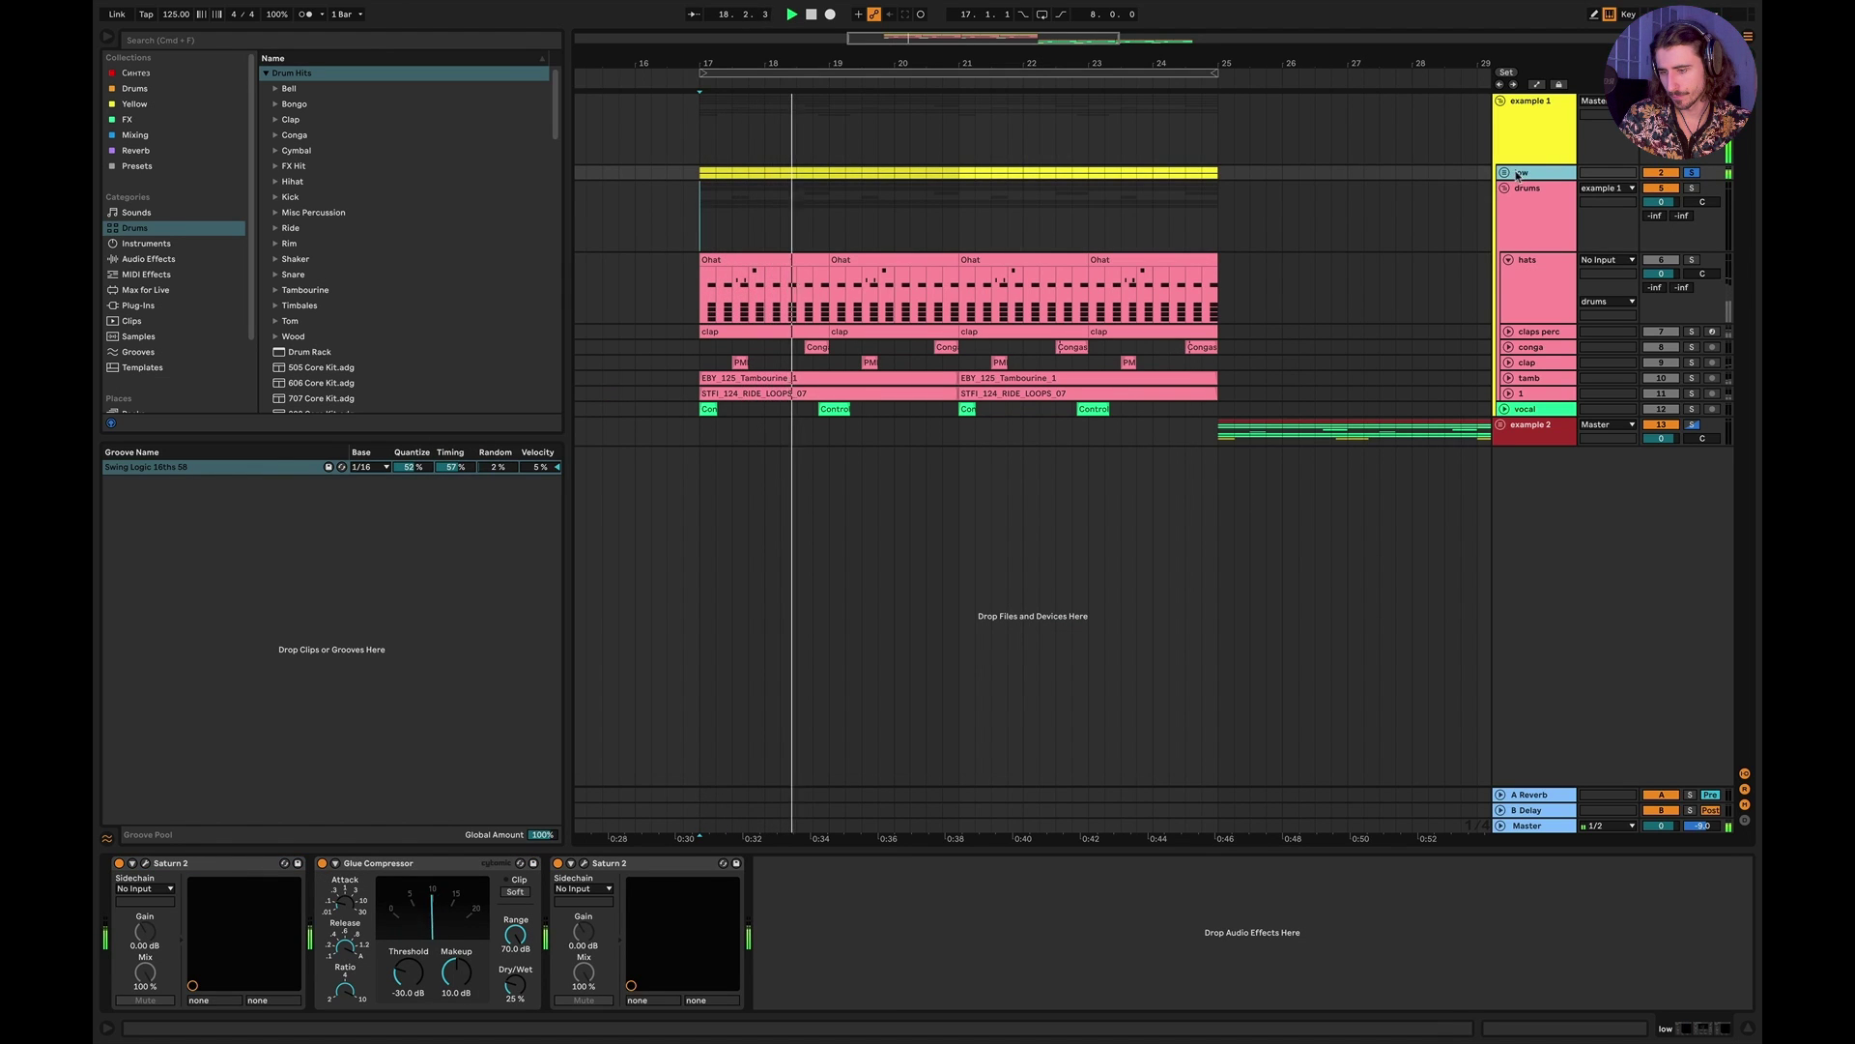
{"action": "left_click", "coordinate": [1505, 172]}
{"action": "left_click", "coordinate": [1537, 261]}
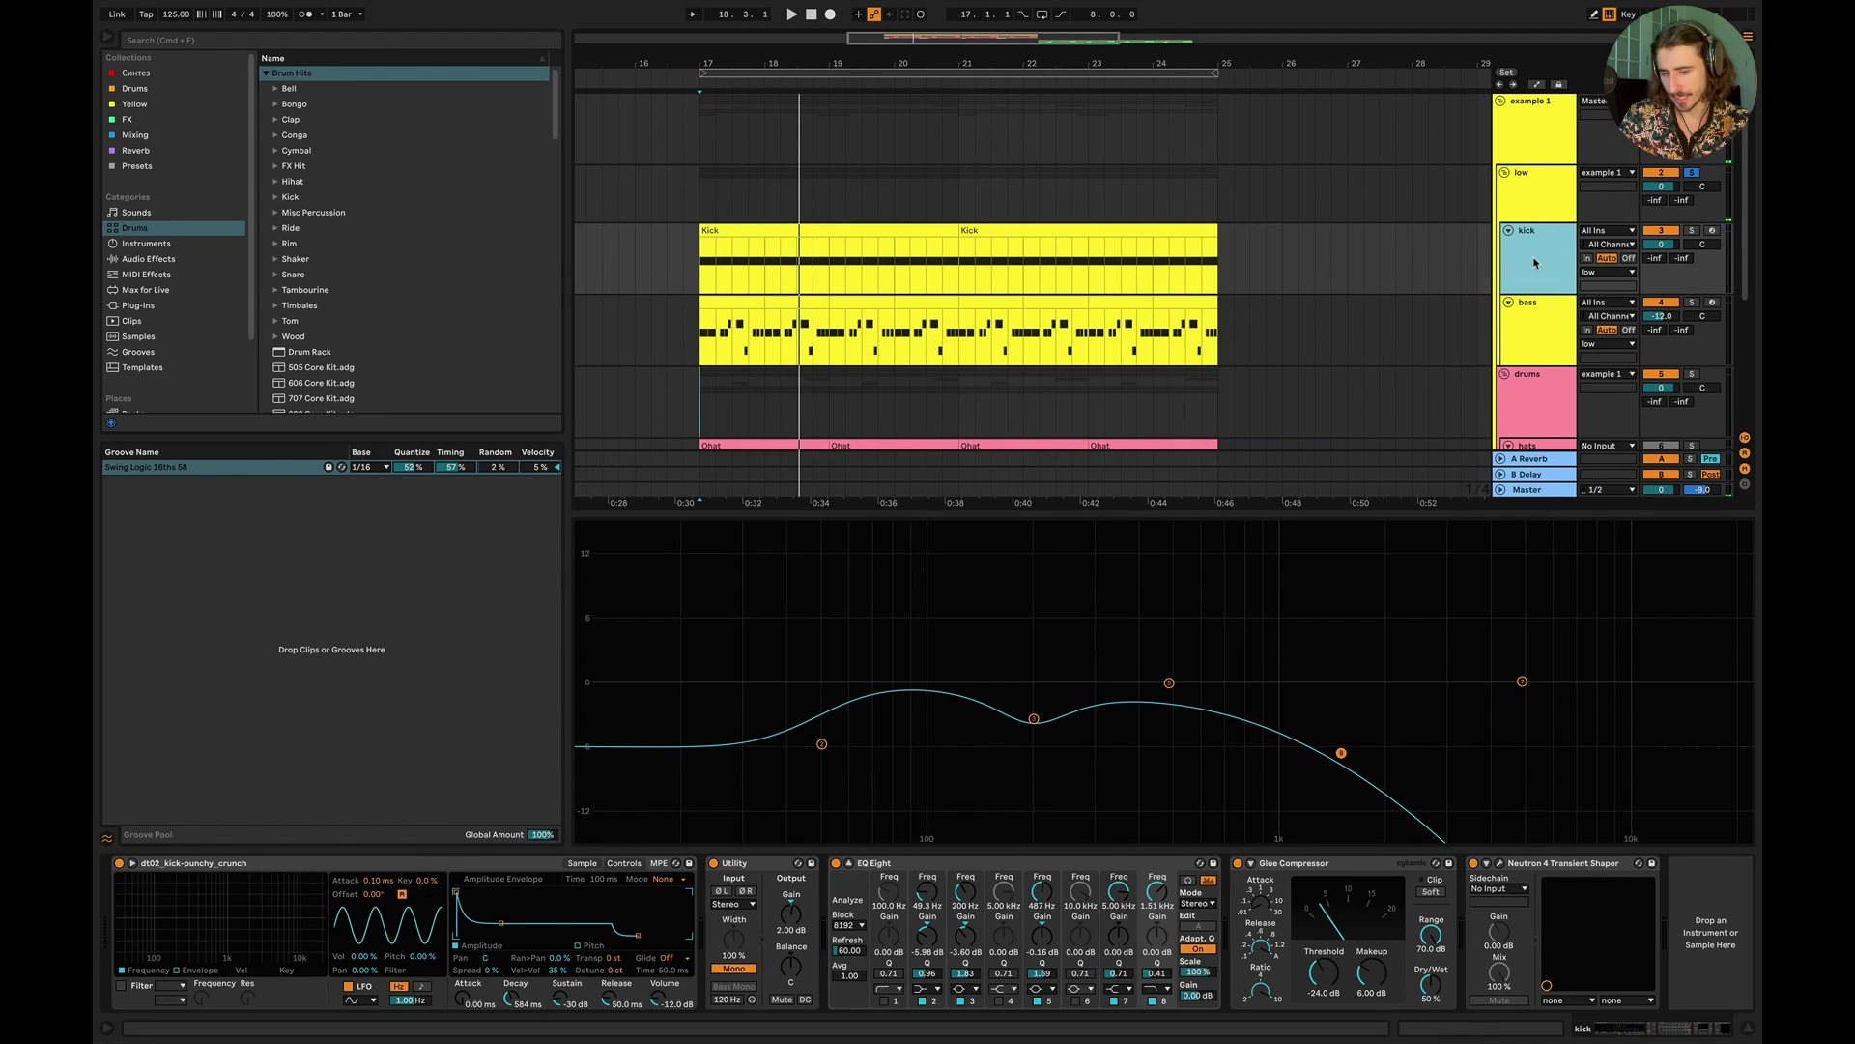
Step: Open the first Saturn 2 on the low group and turn off the second Saturn 2
{"action": "left_click", "coordinate": [1535, 135]}
{"action": "left_click", "coordinate": [1532, 183]}
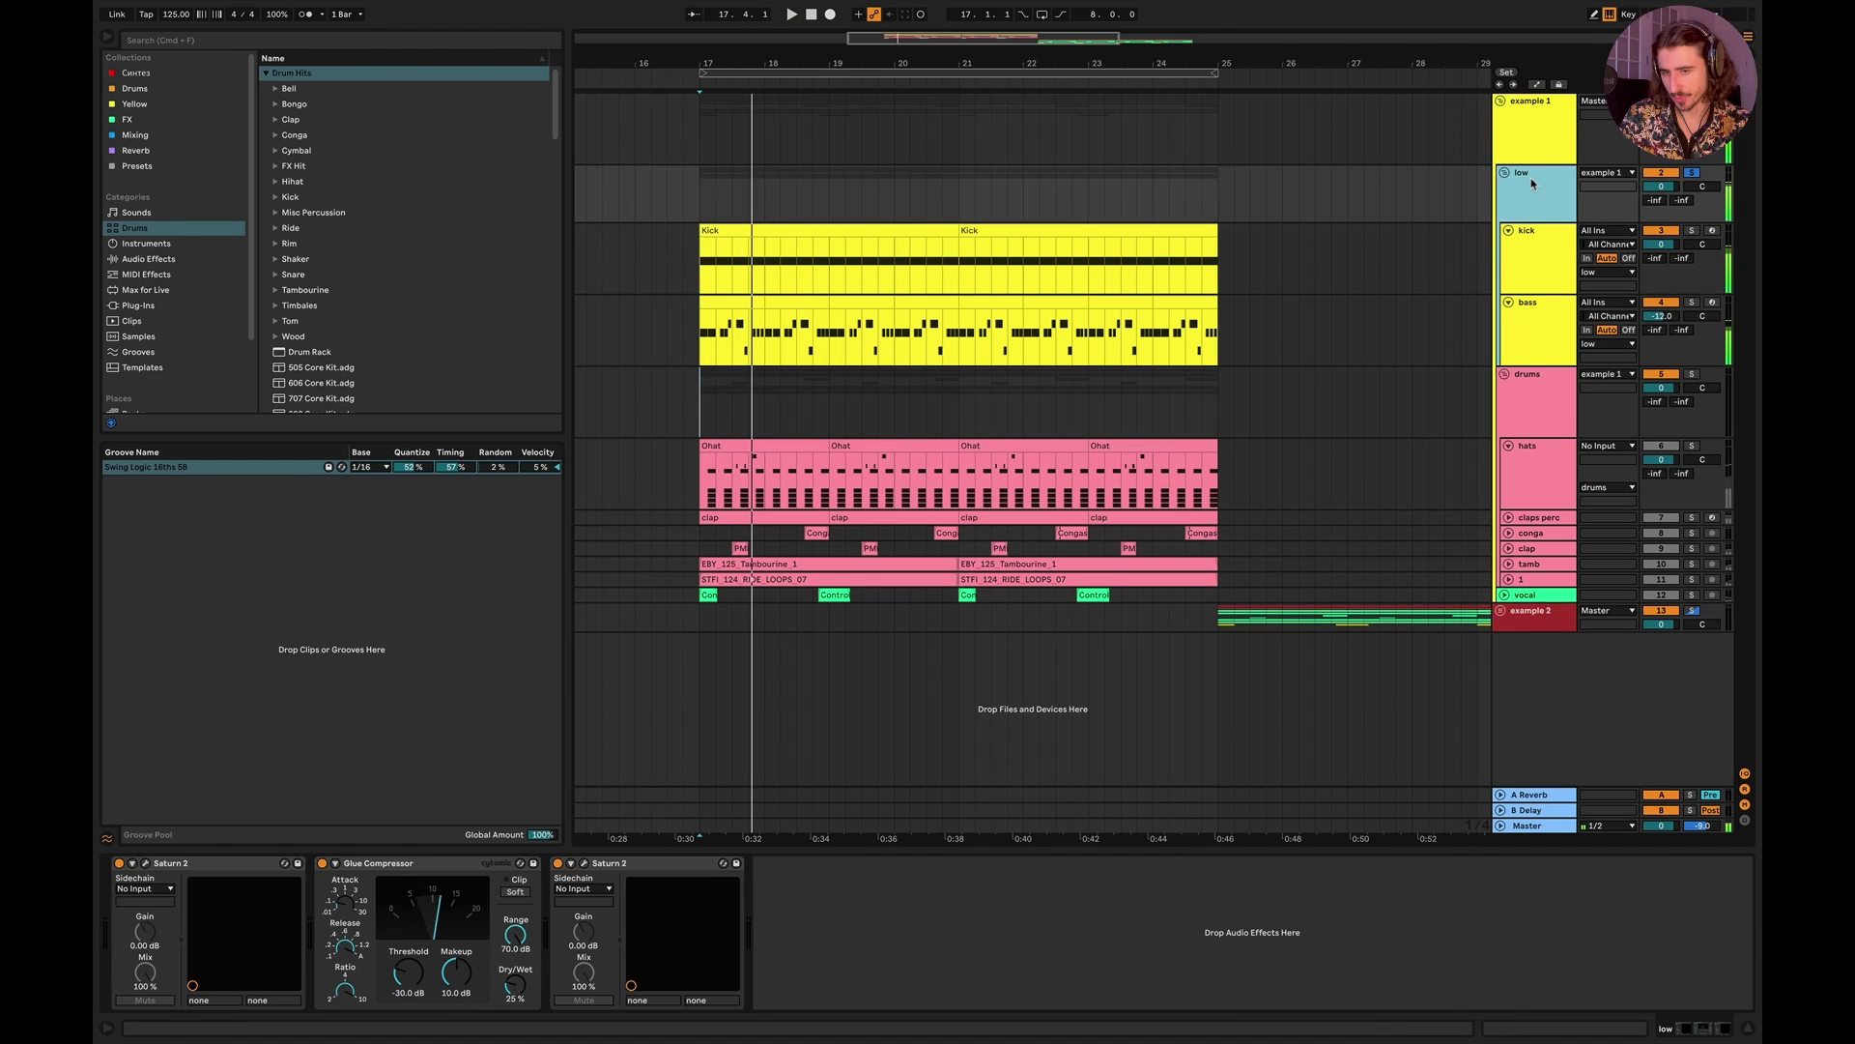
{"action": "left_click", "coordinate": [144, 864]}
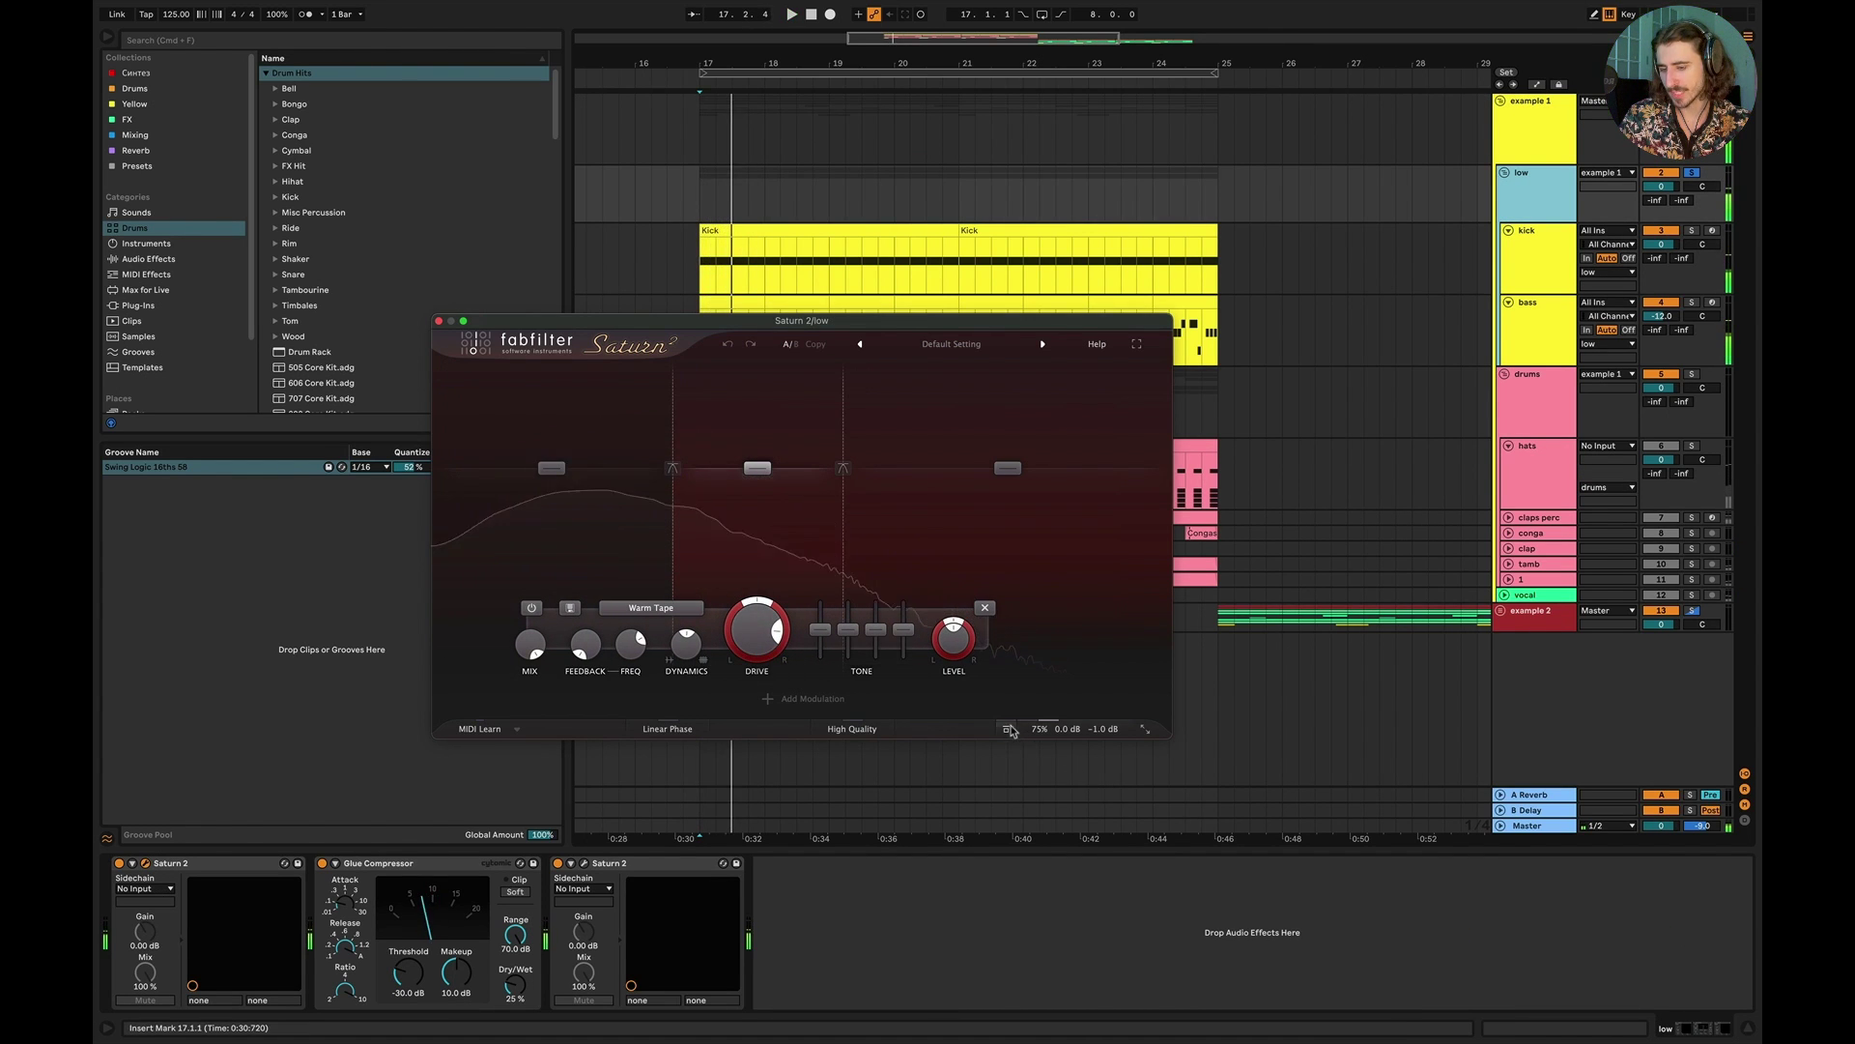
{"action": "left_click", "coordinate": [559, 864]}
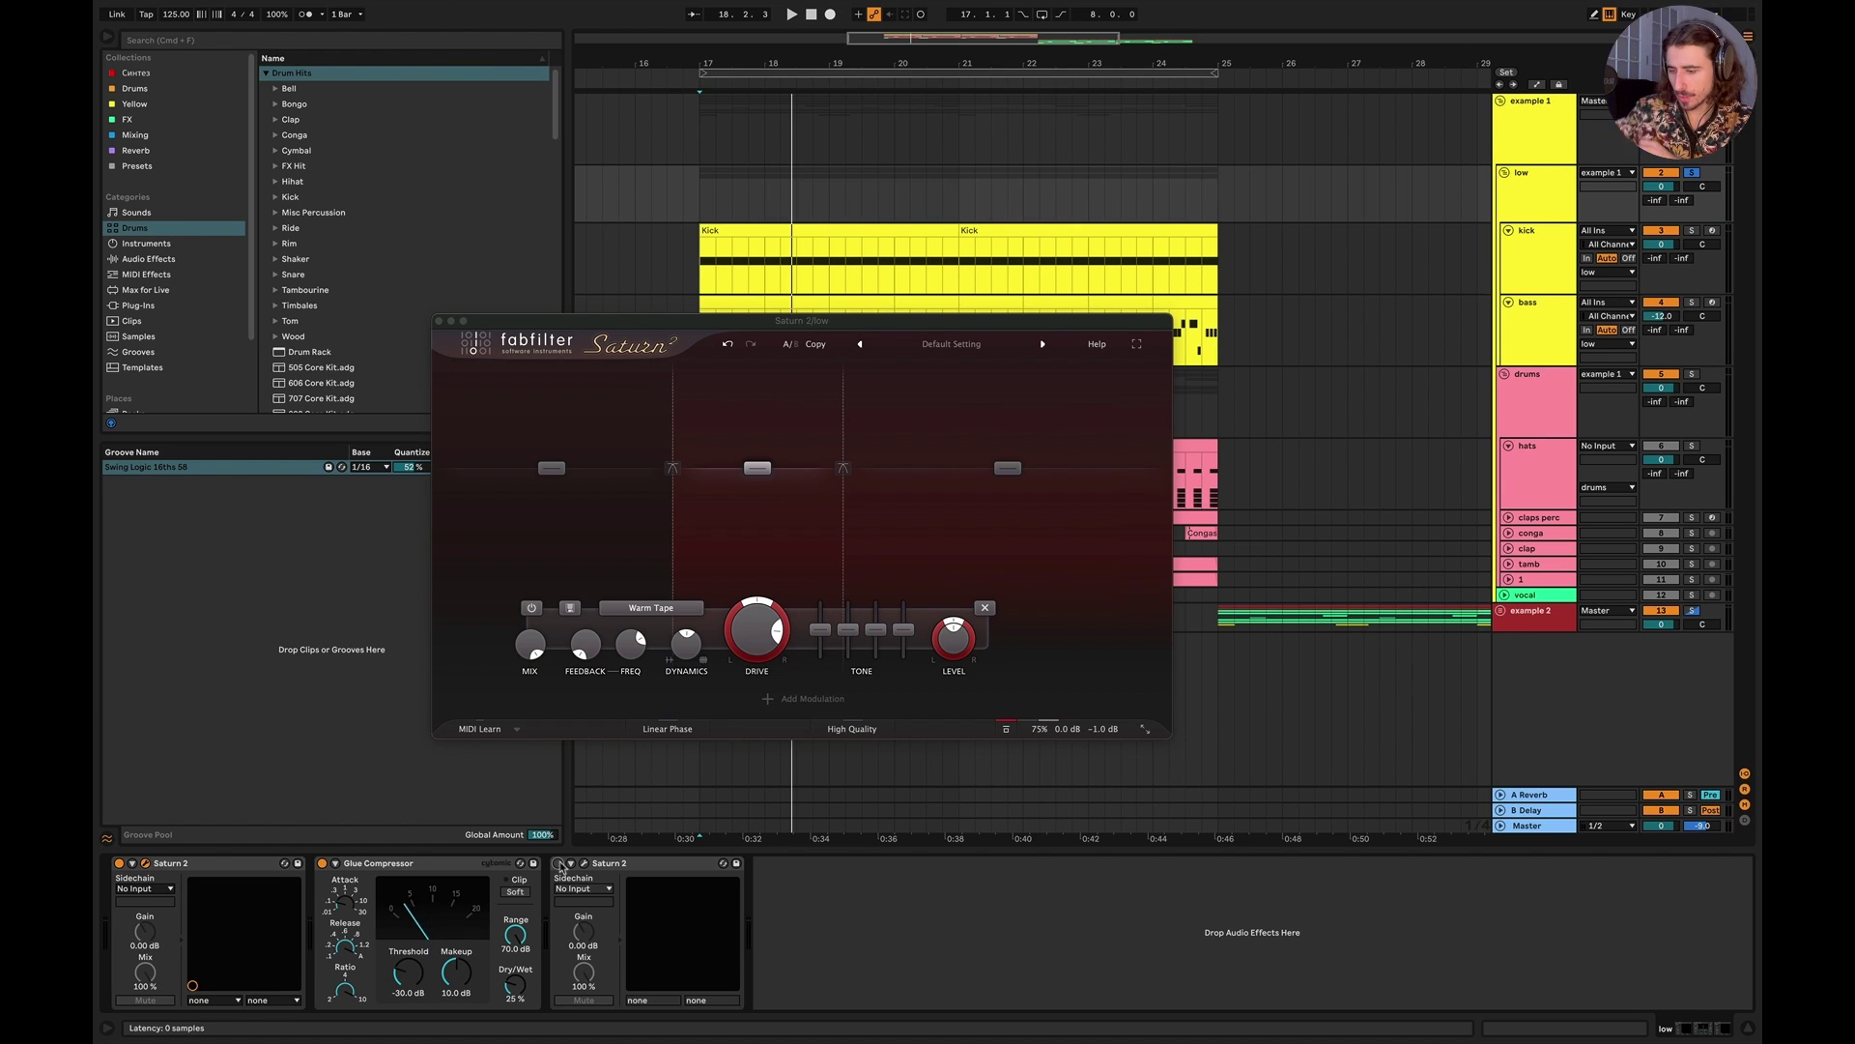
{"action": "left_click", "coordinate": [1012, 734]}
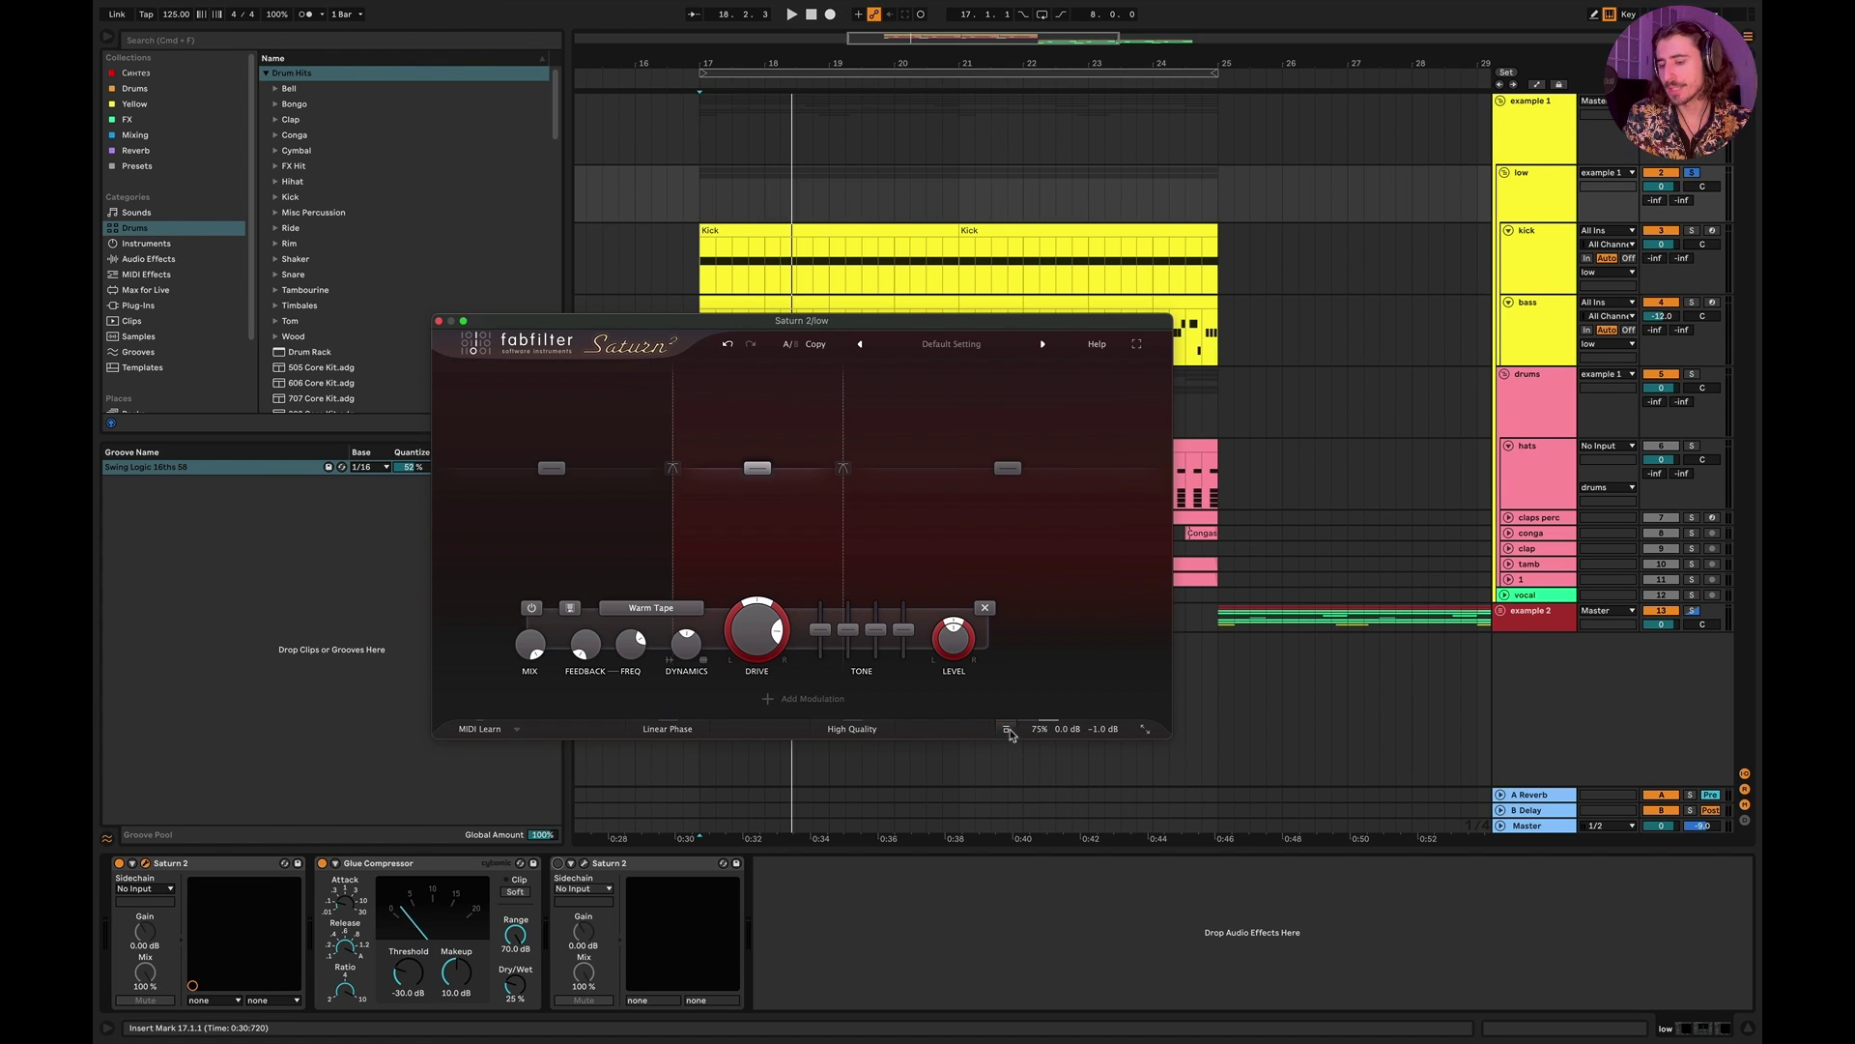
Step: Raise the Warm Tape band's dynamics to 0.638 and lower its drive in the low group's Saturn 2 during playback
{"action": "key", "text": "space"}
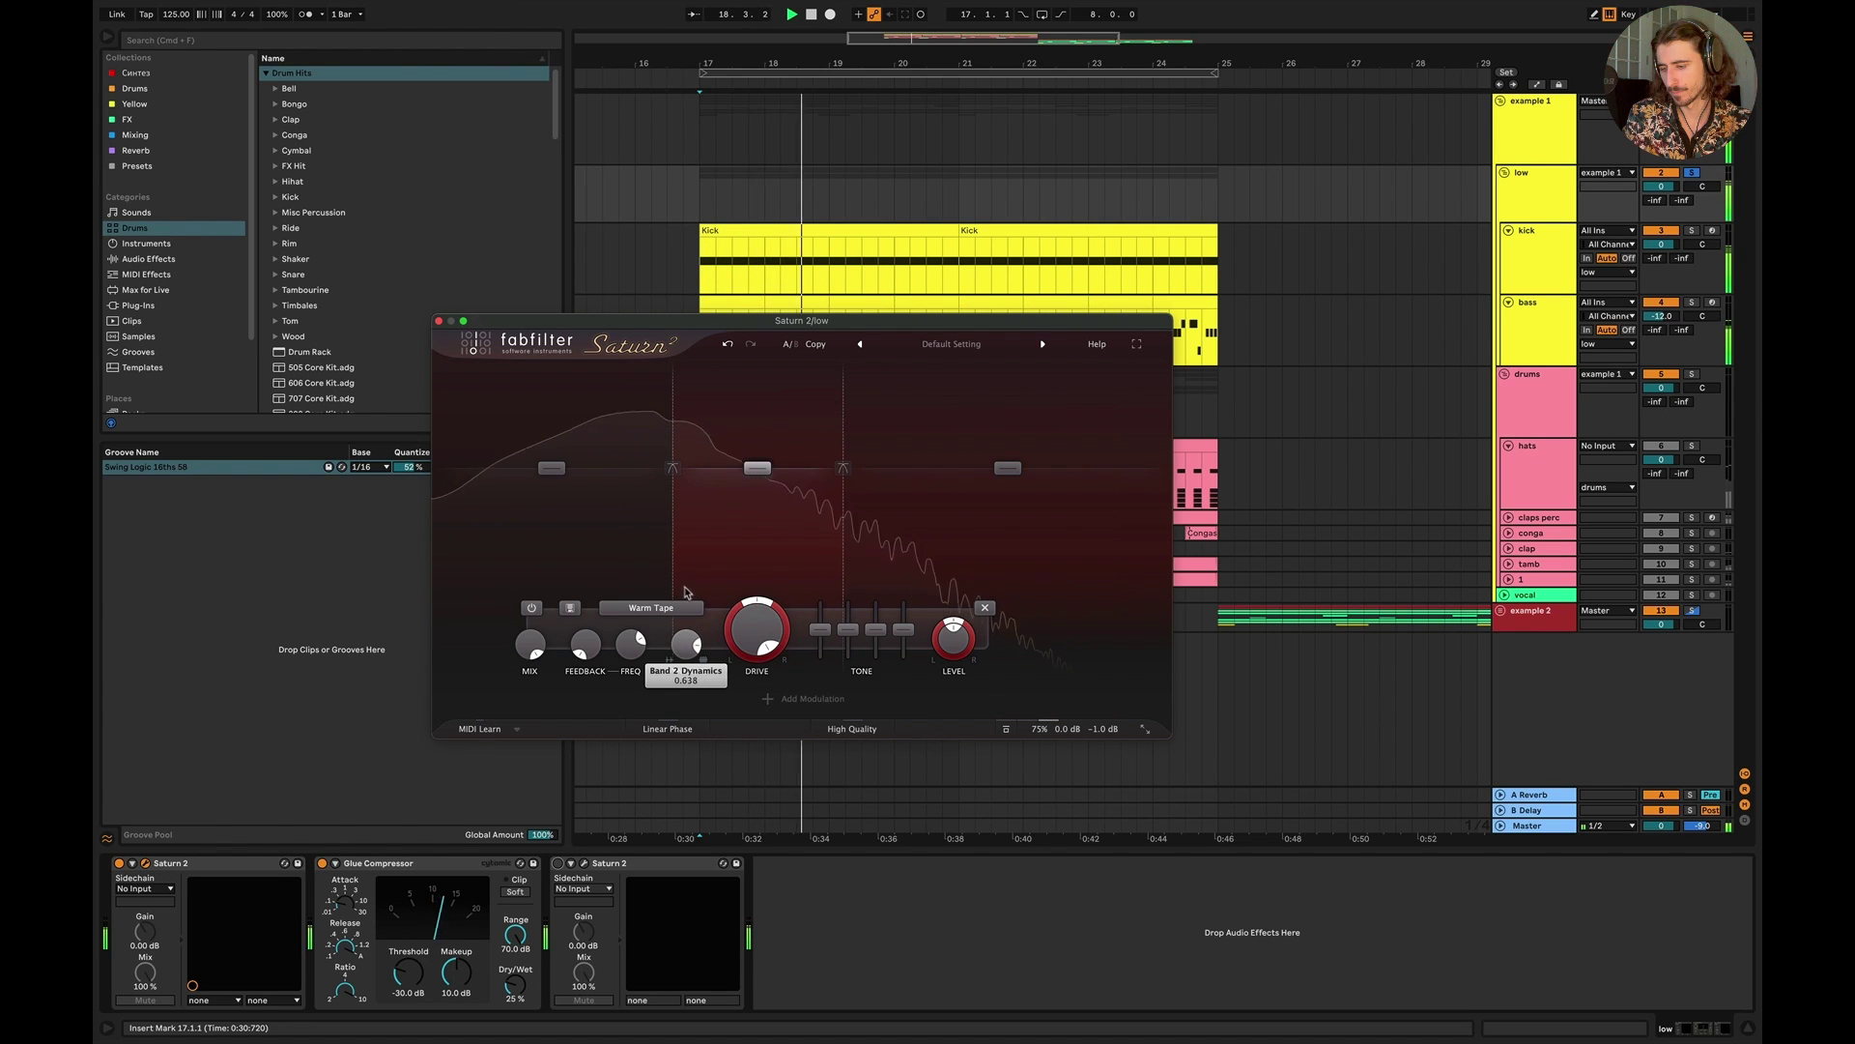
{"action": "key", "text": "space"}
{"action": "key", "text": "space"}
{"action": "left_click_drag", "start_coordinate": [687, 604], "coordinate": [681, 674]}
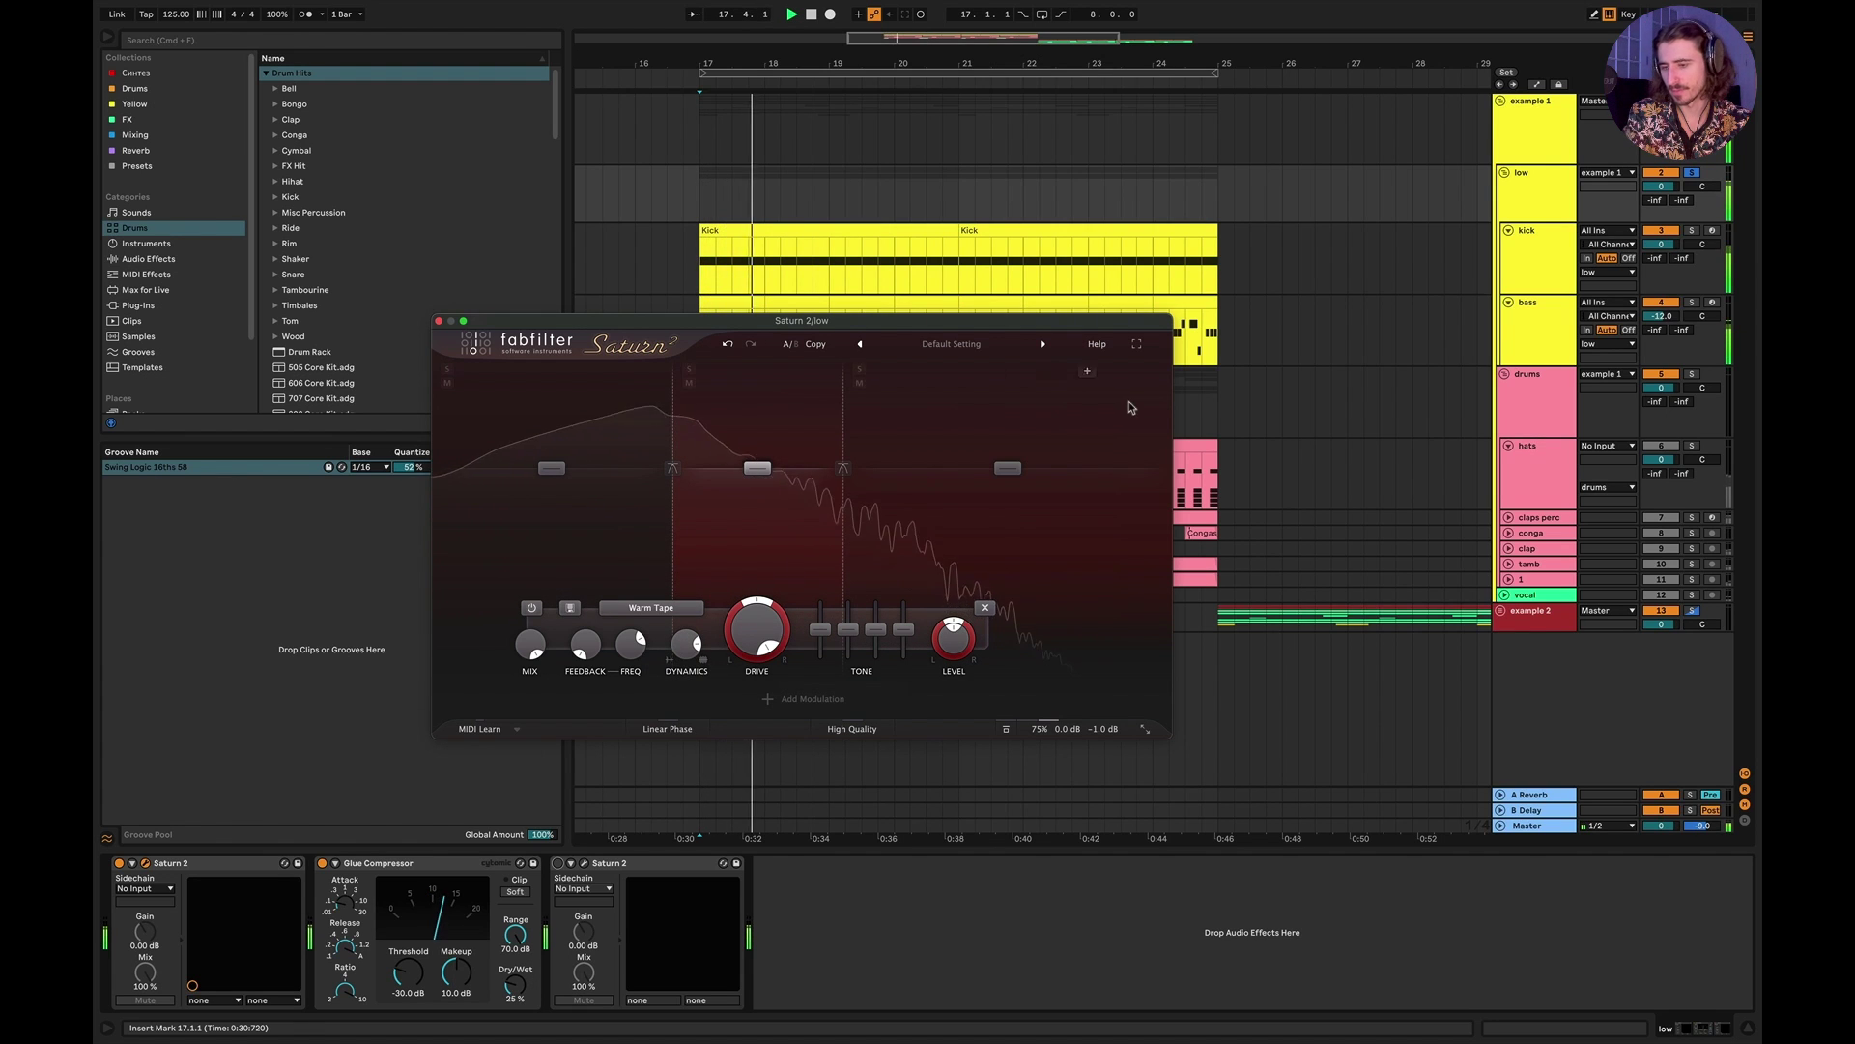
Step: Add the drums group to the solo during playback and close its Saturn 2 window
{"action": "left_click", "coordinate": [1695, 375]}
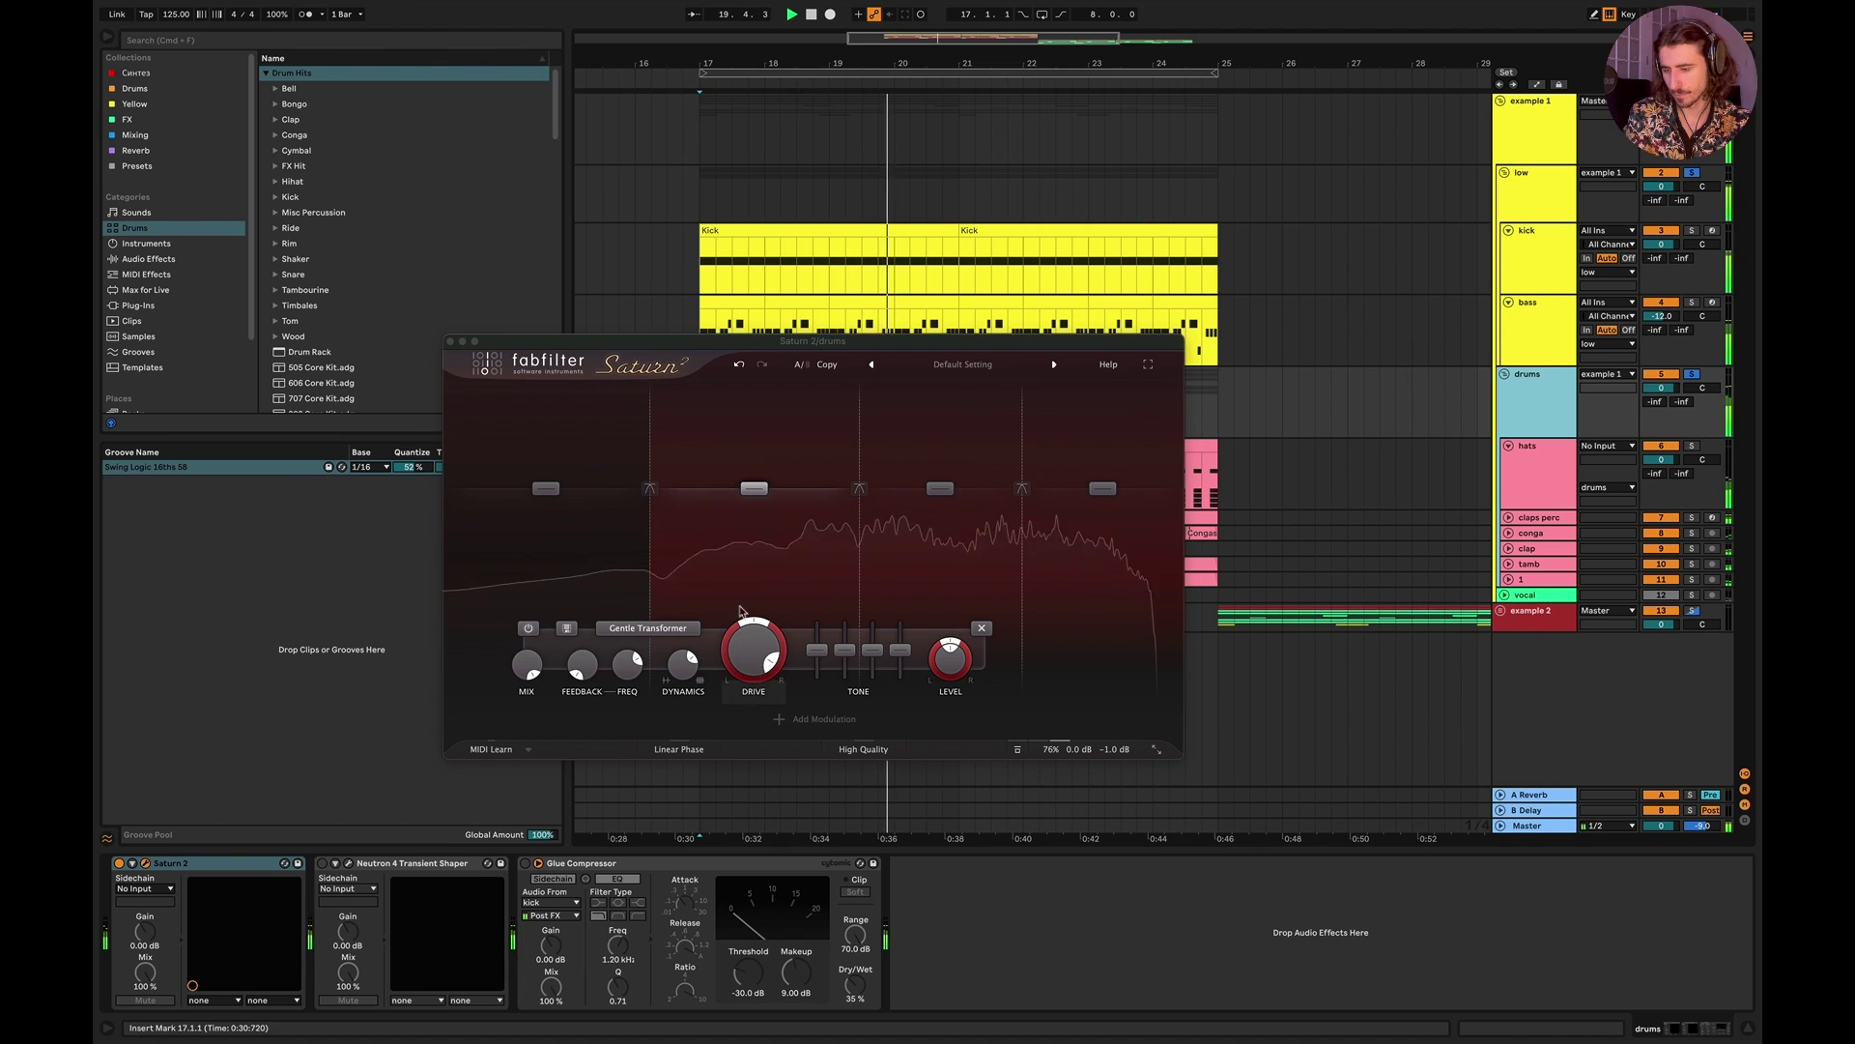
{"action": "left_click", "coordinate": [450, 342]}
{"action": "left_click", "coordinate": [1546, 123]}
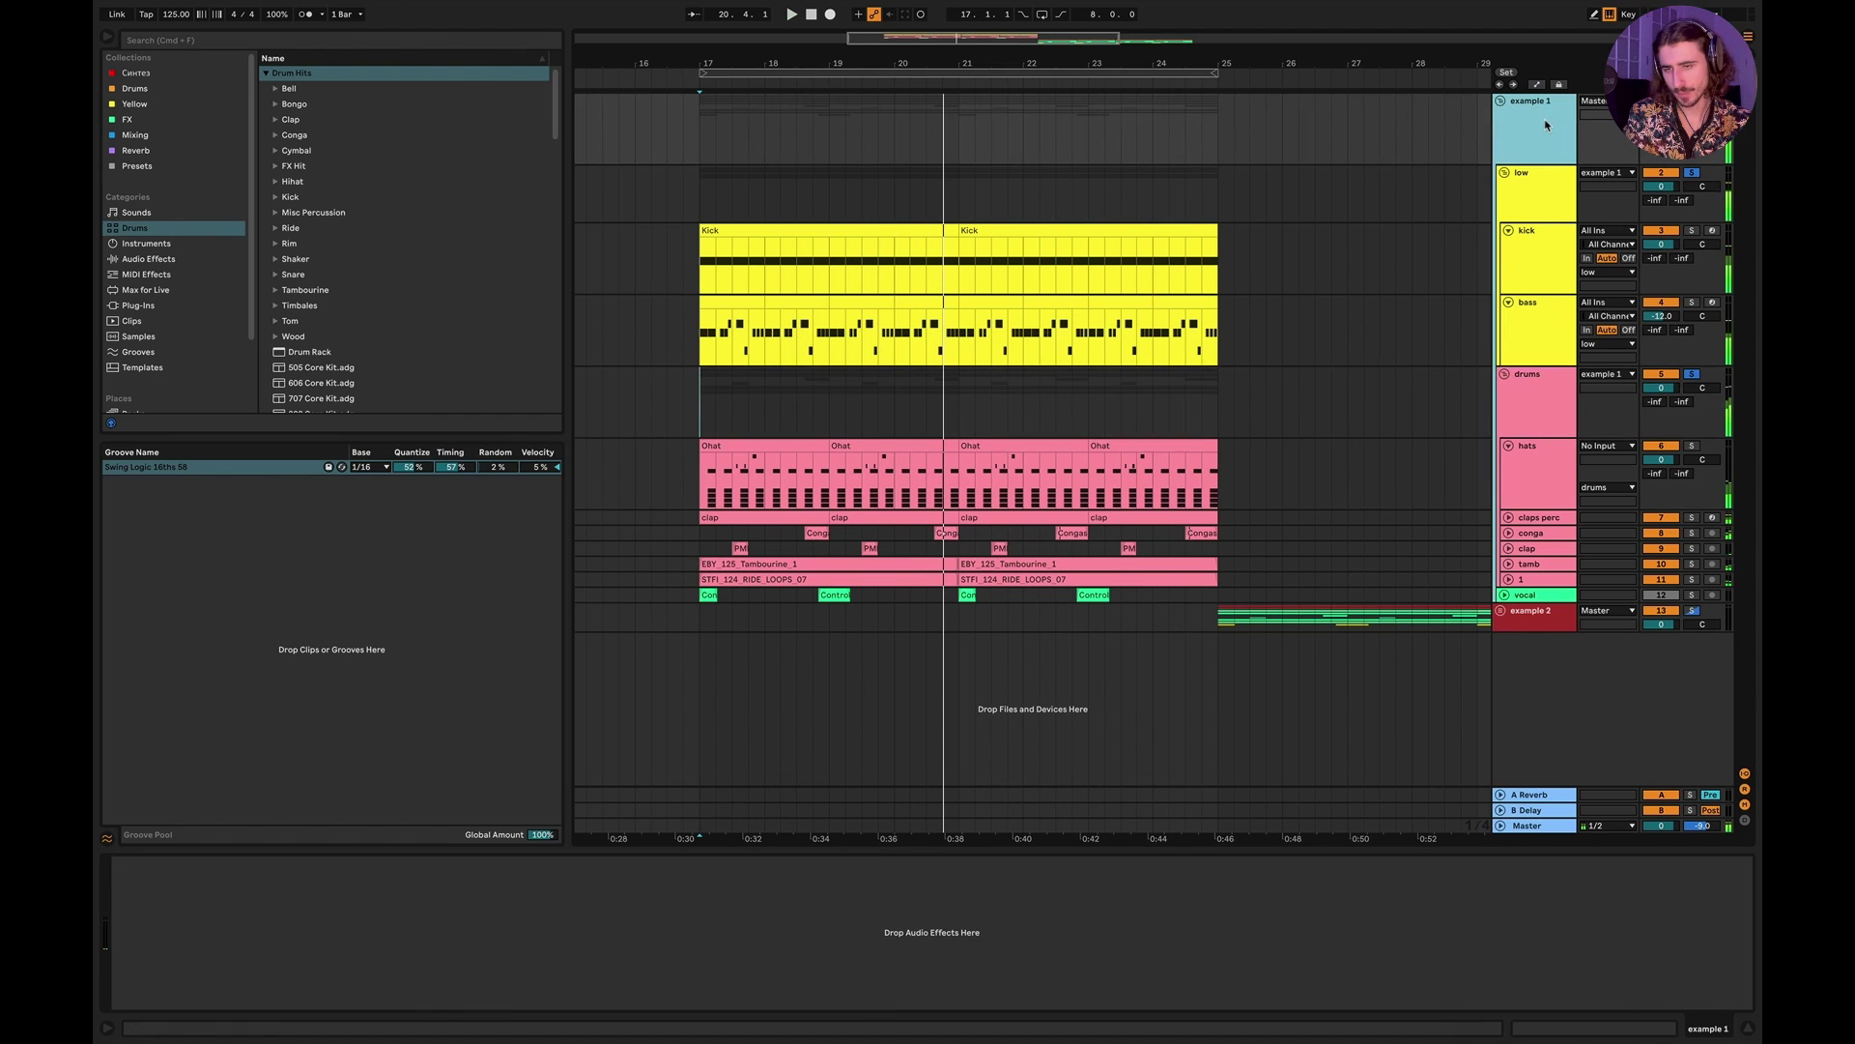
Step: Undo the dynamics and drive changes in the low group's Saturn 2 and close its window
{"action": "left_click", "coordinate": [1525, 261]}
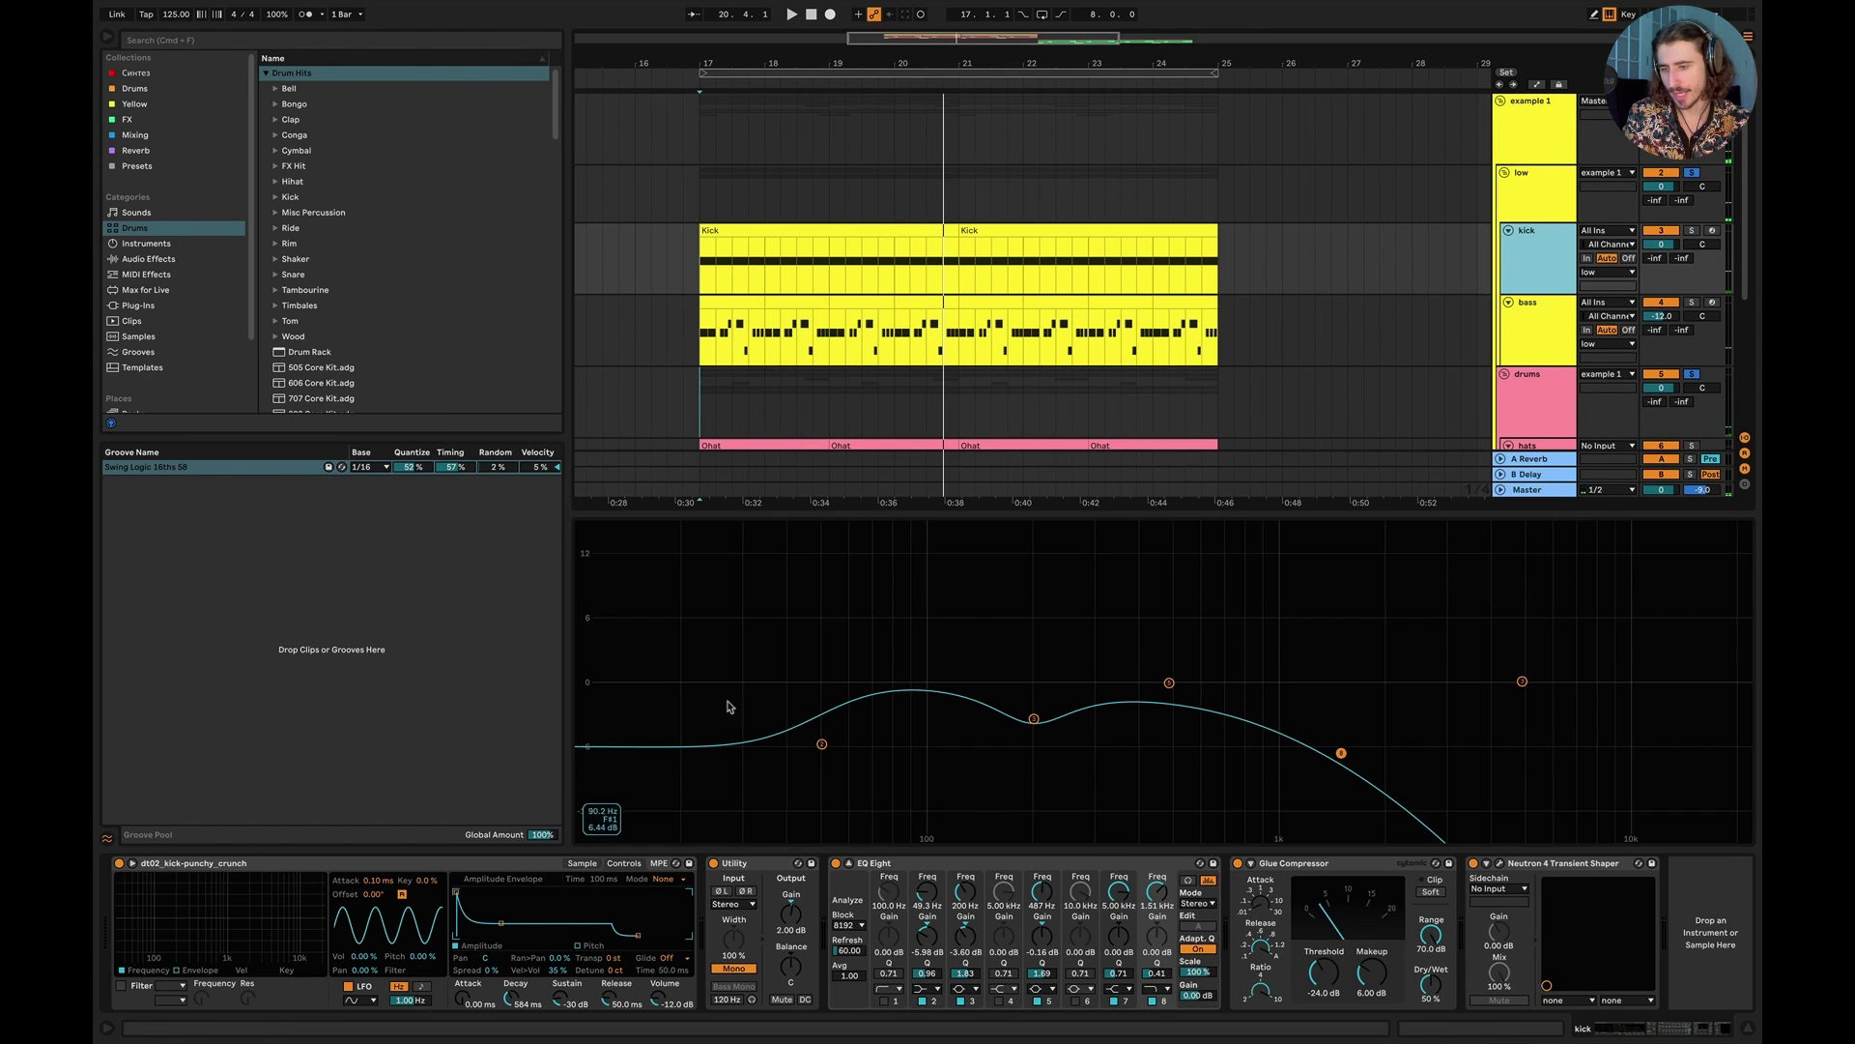
{"action": "left_click", "coordinate": [1544, 319]}
{"action": "left_click", "coordinate": [1553, 195]}
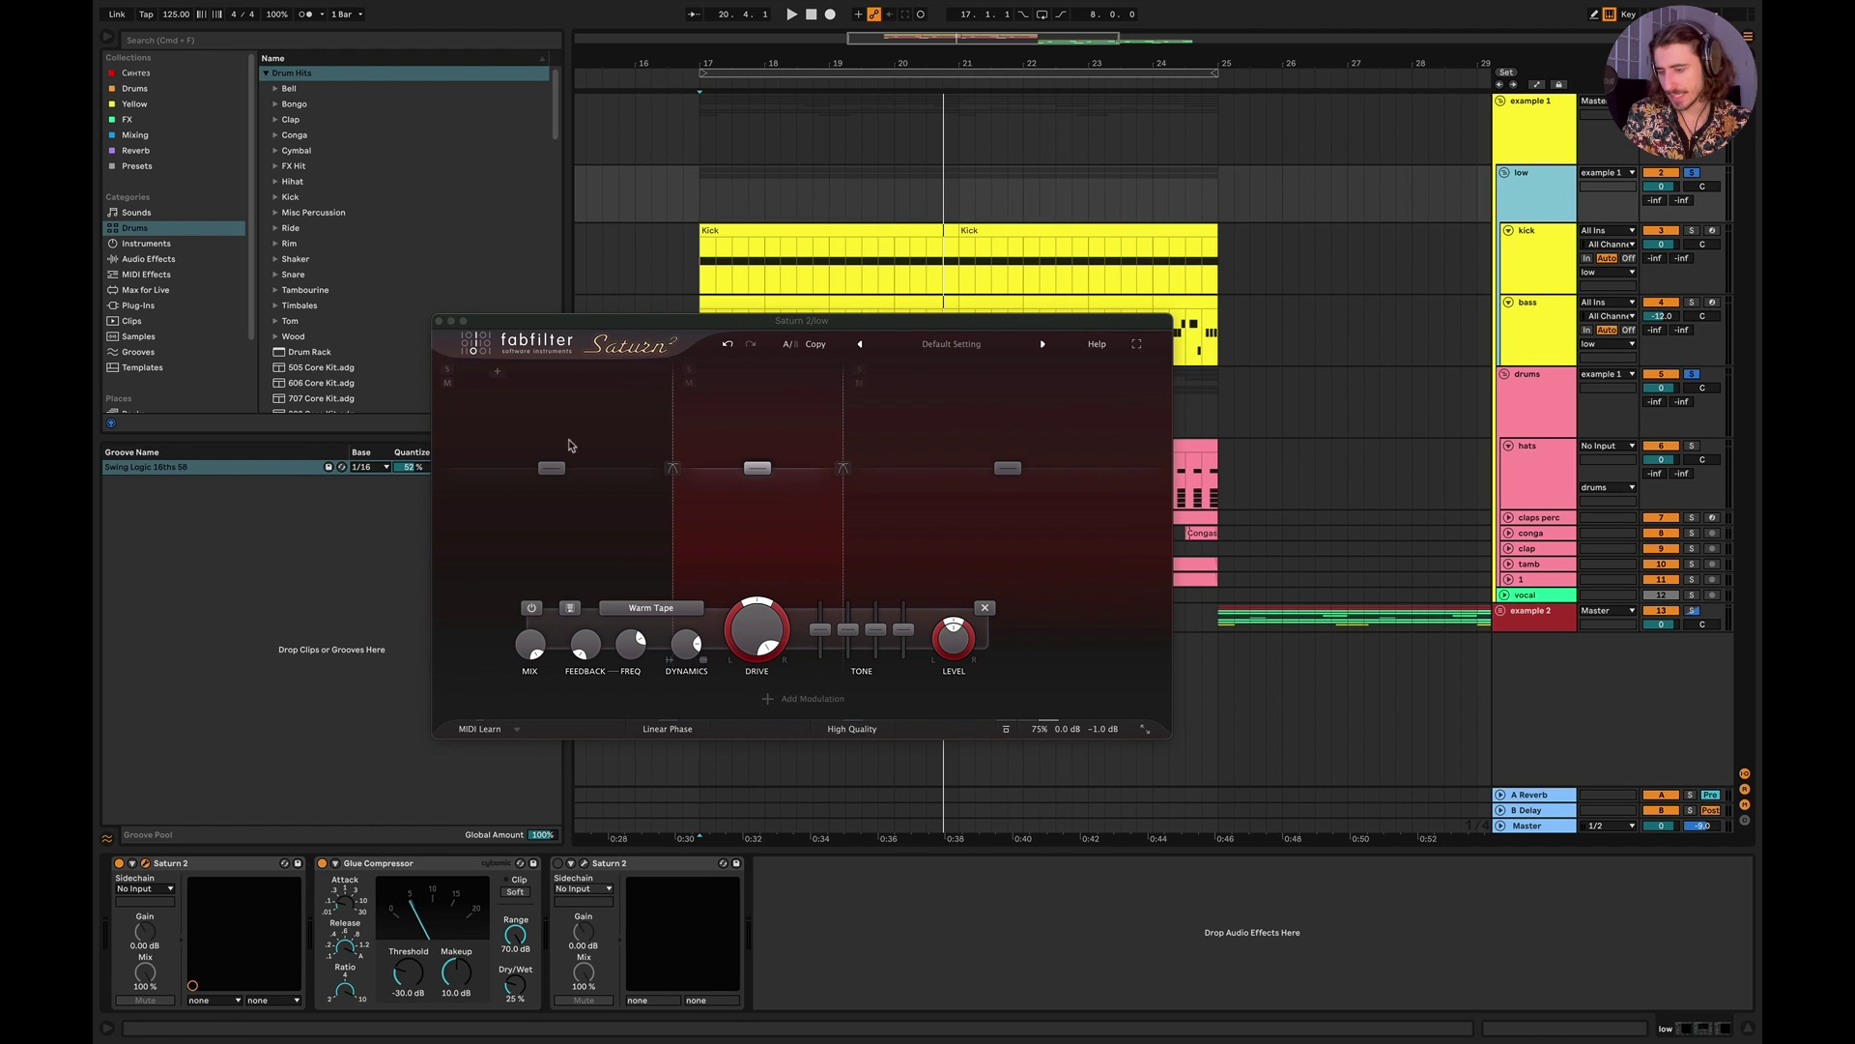
{"action": "left_click", "coordinate": [728, 345]}
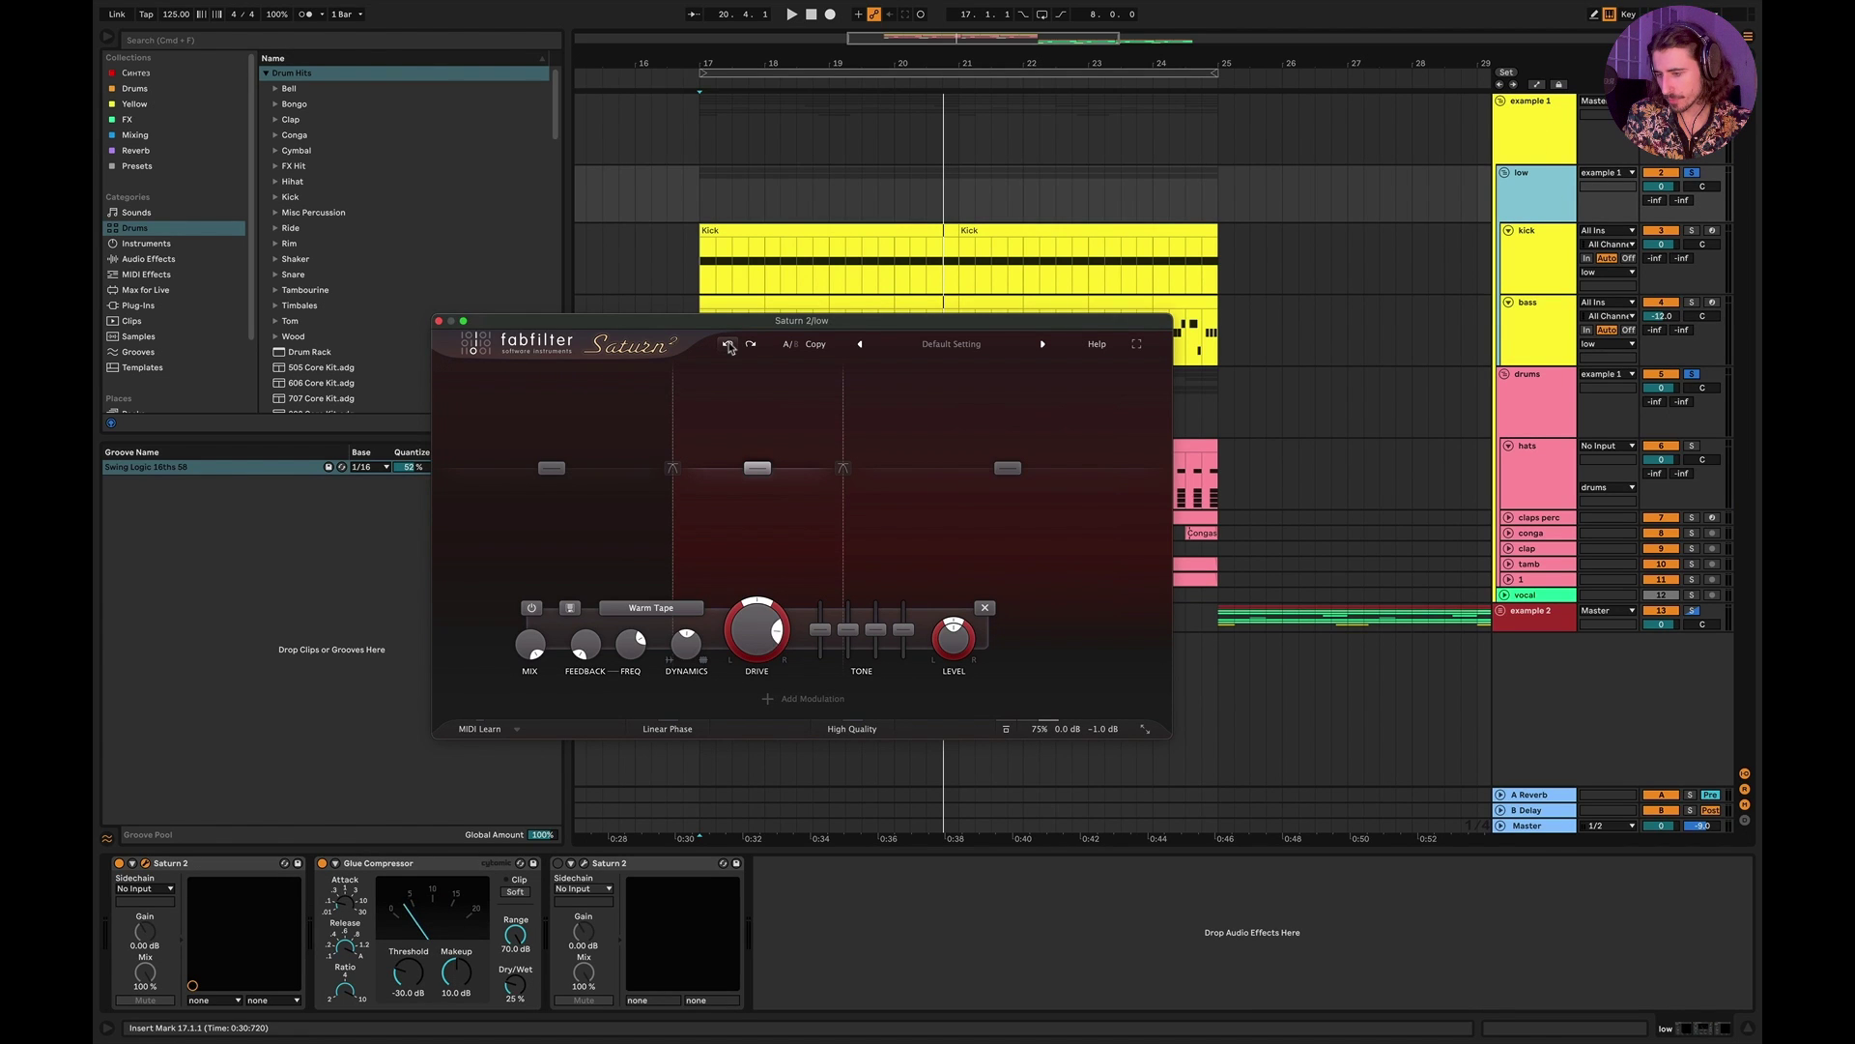
{"action": "left_click", "coordinate": [440, 322]}
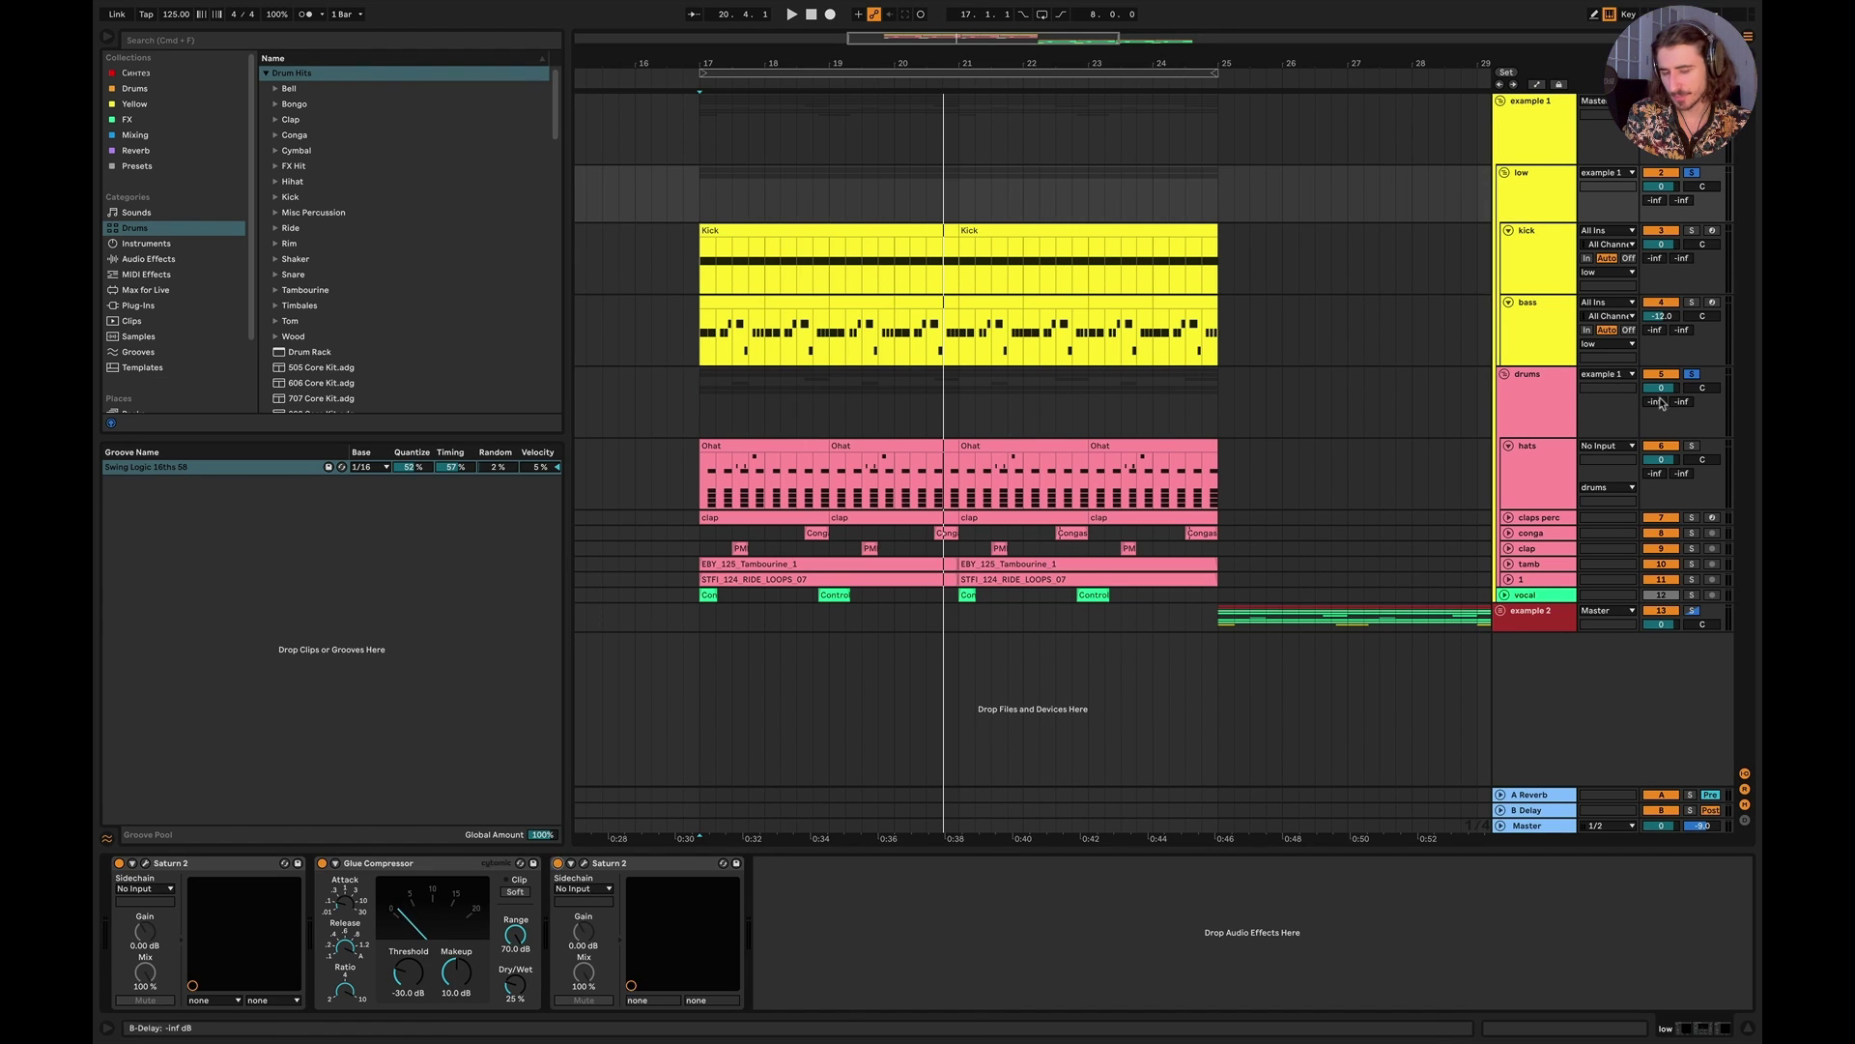
Step: Turn on Neutron 4 Transient Shaper on the drums group and open its plug-in window
{"action": "left_click", "coordinate": [1554, 408]}
{"action": "left_click", "coordinate": [739, 735]}
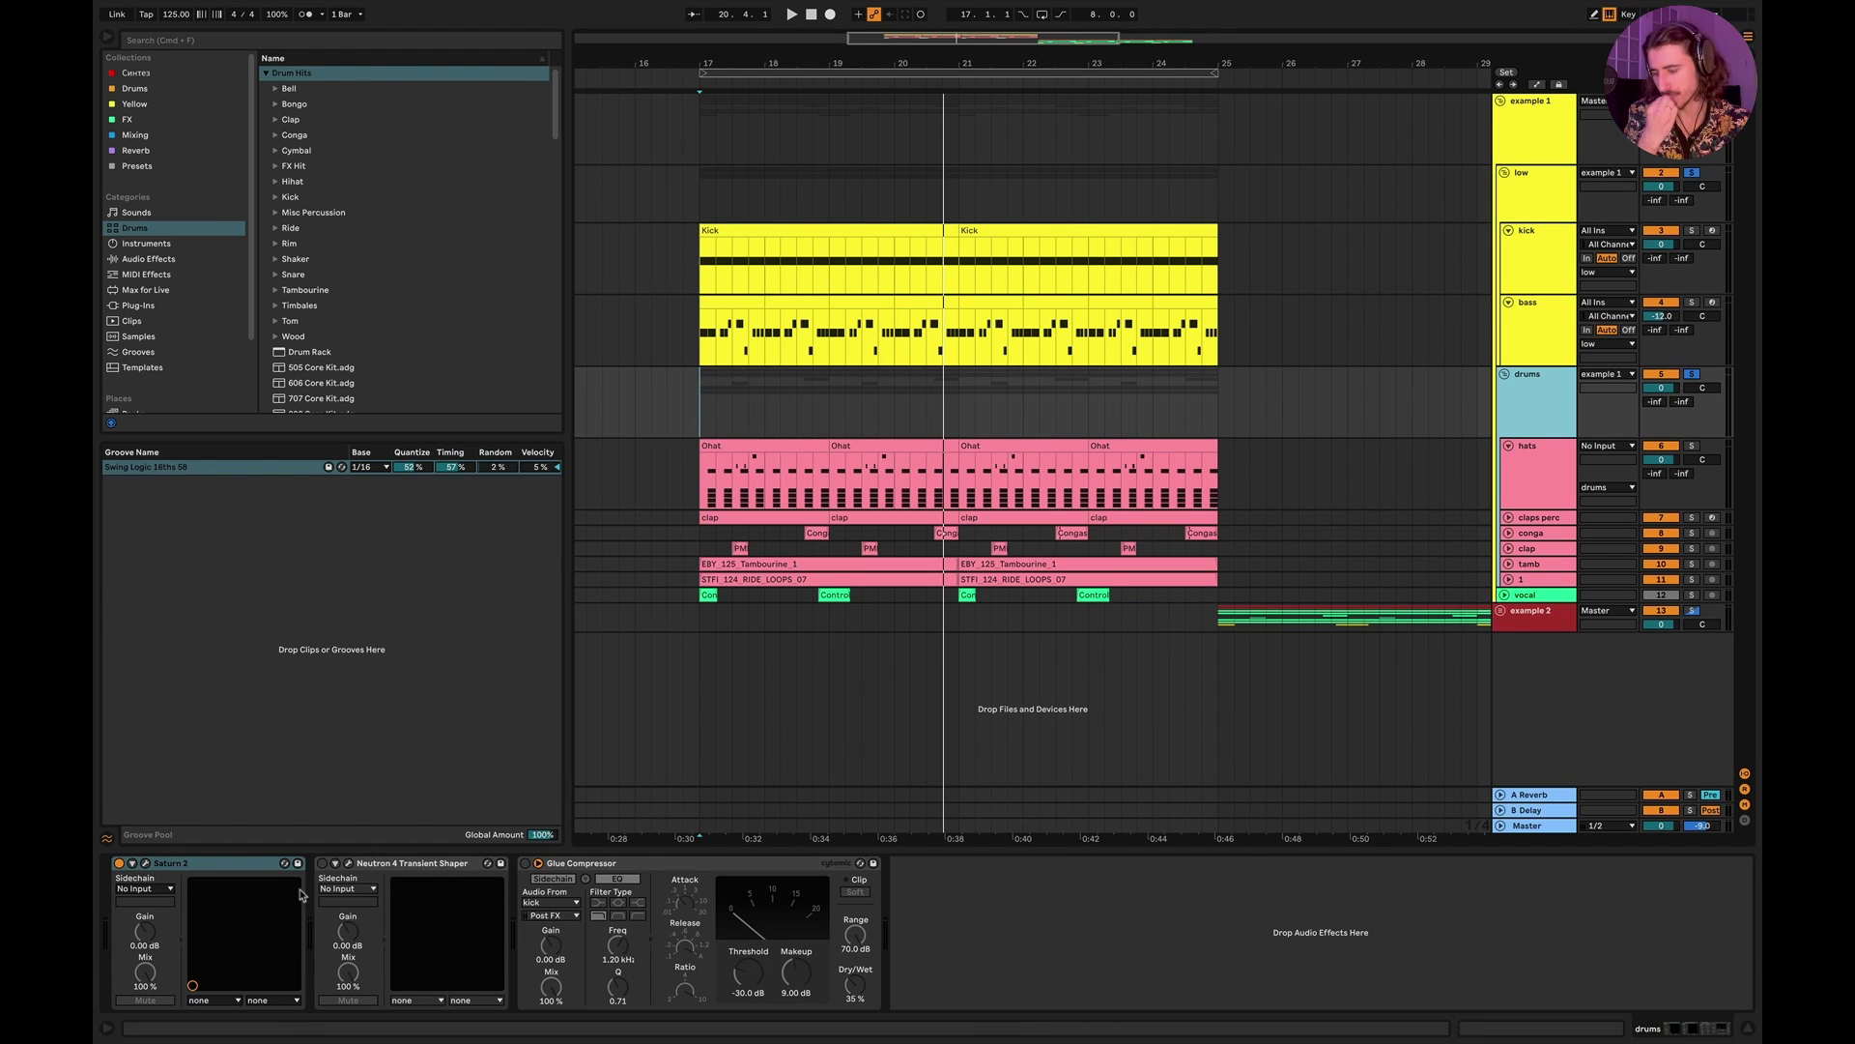
{"action": "left_click", "coordinate": [322, 864]}
{"action": "left_click", "coordinate": [350, 864]}
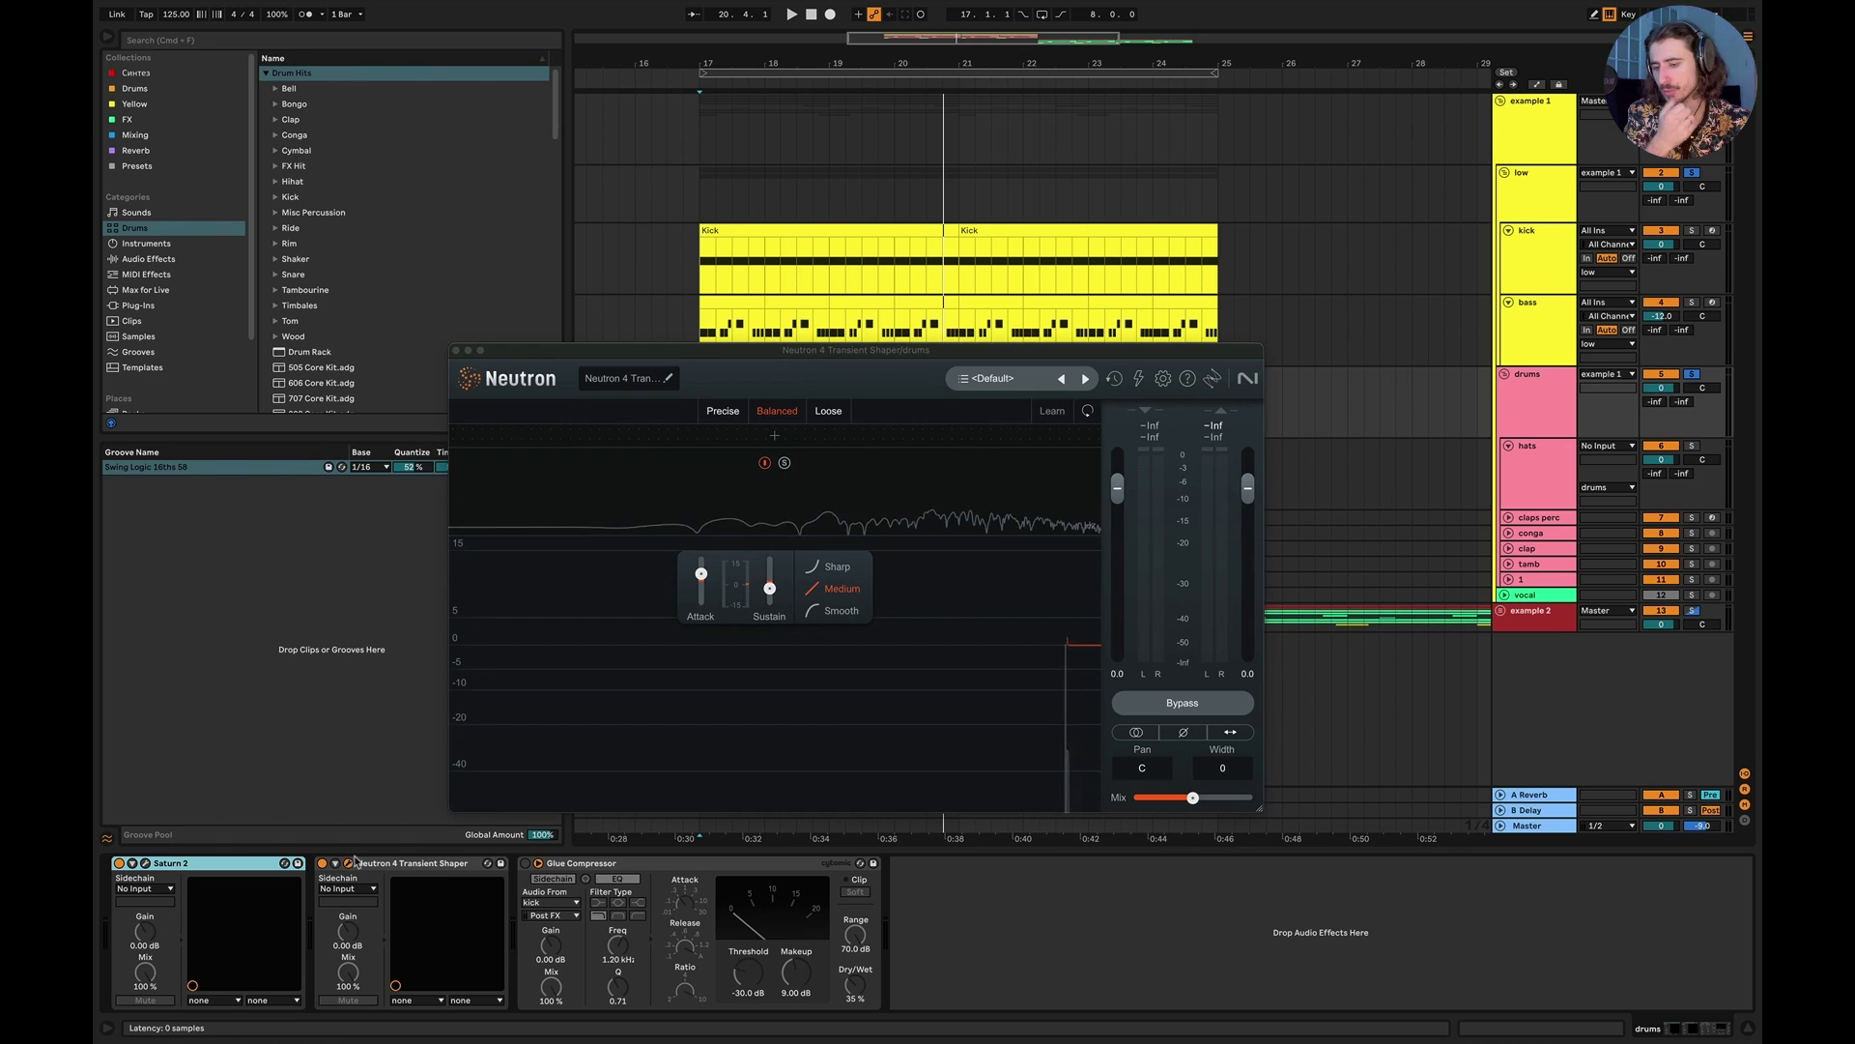
Step: Play the loop with Neutron 4 Transient Shaper bypassed on the drums group and mute the vocal track
{"action": "left_click_drag", "start_coordinate": [907, 364], "coordinate": [941, 173]}
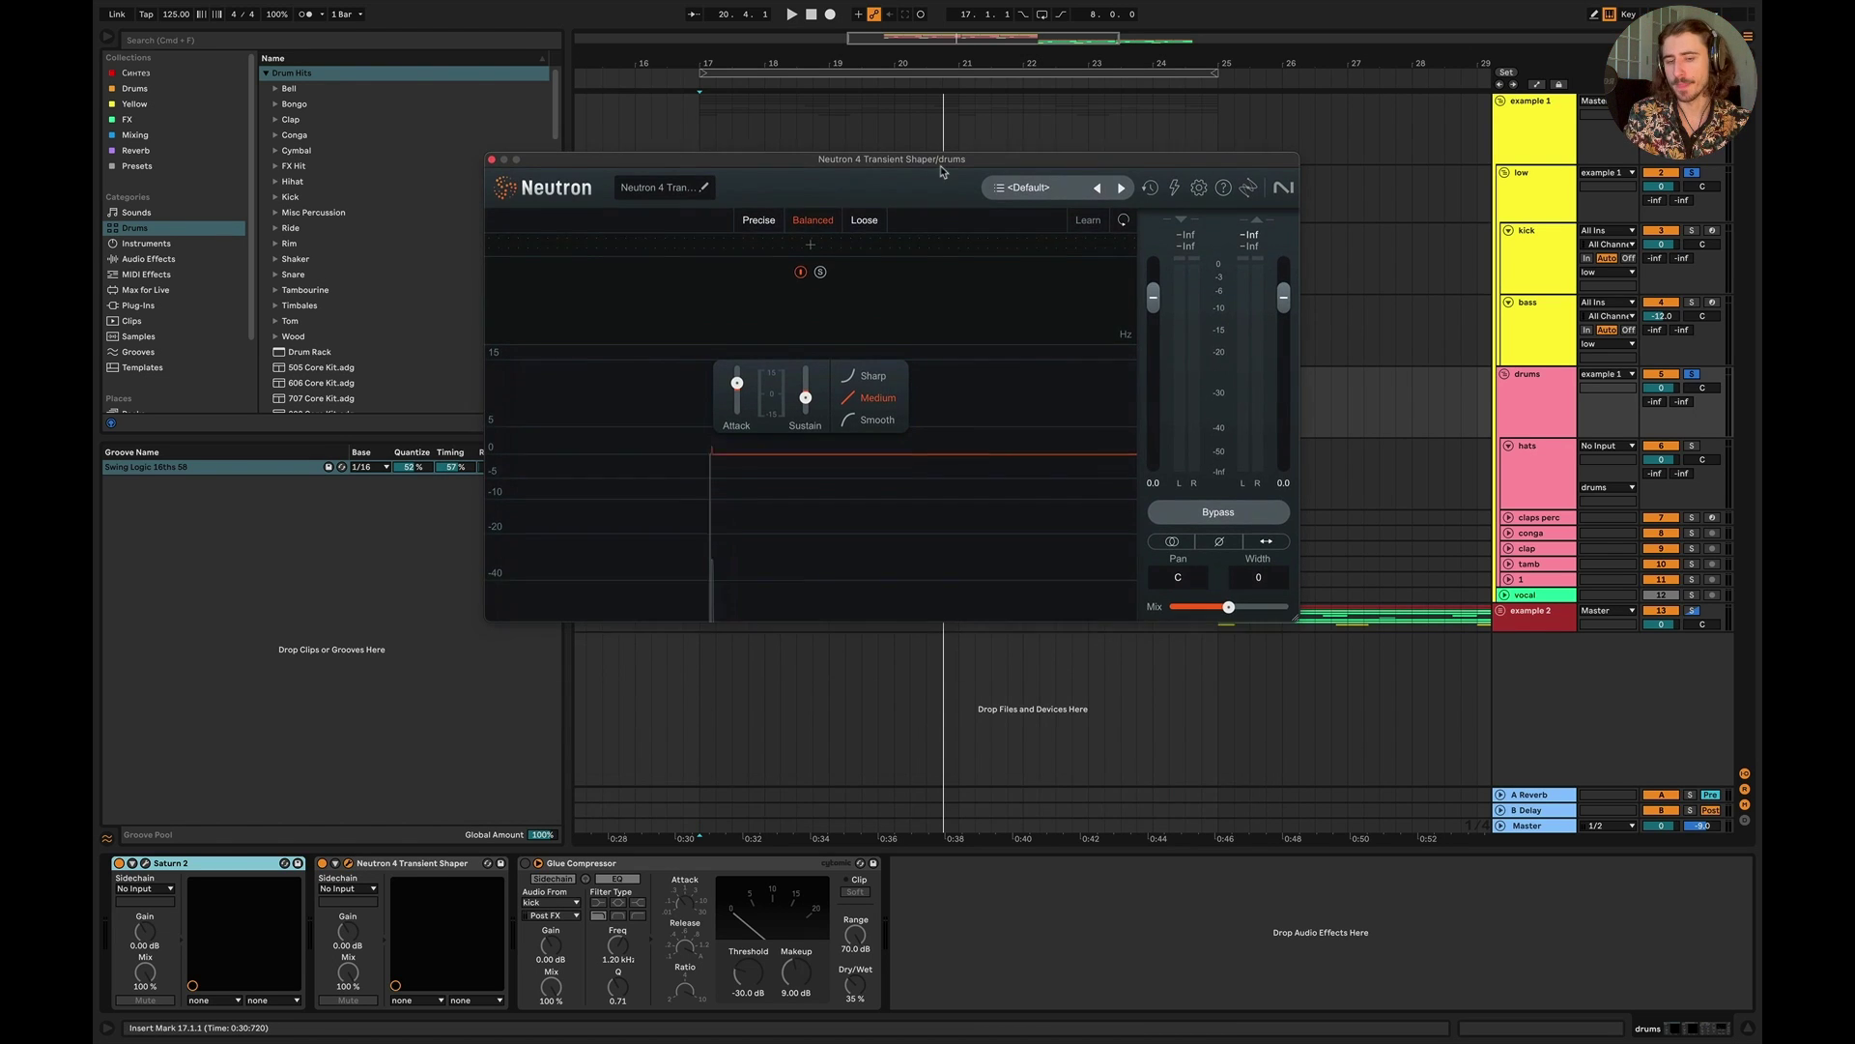
{"action": "left_click", "coordinate": [1227, 512]}
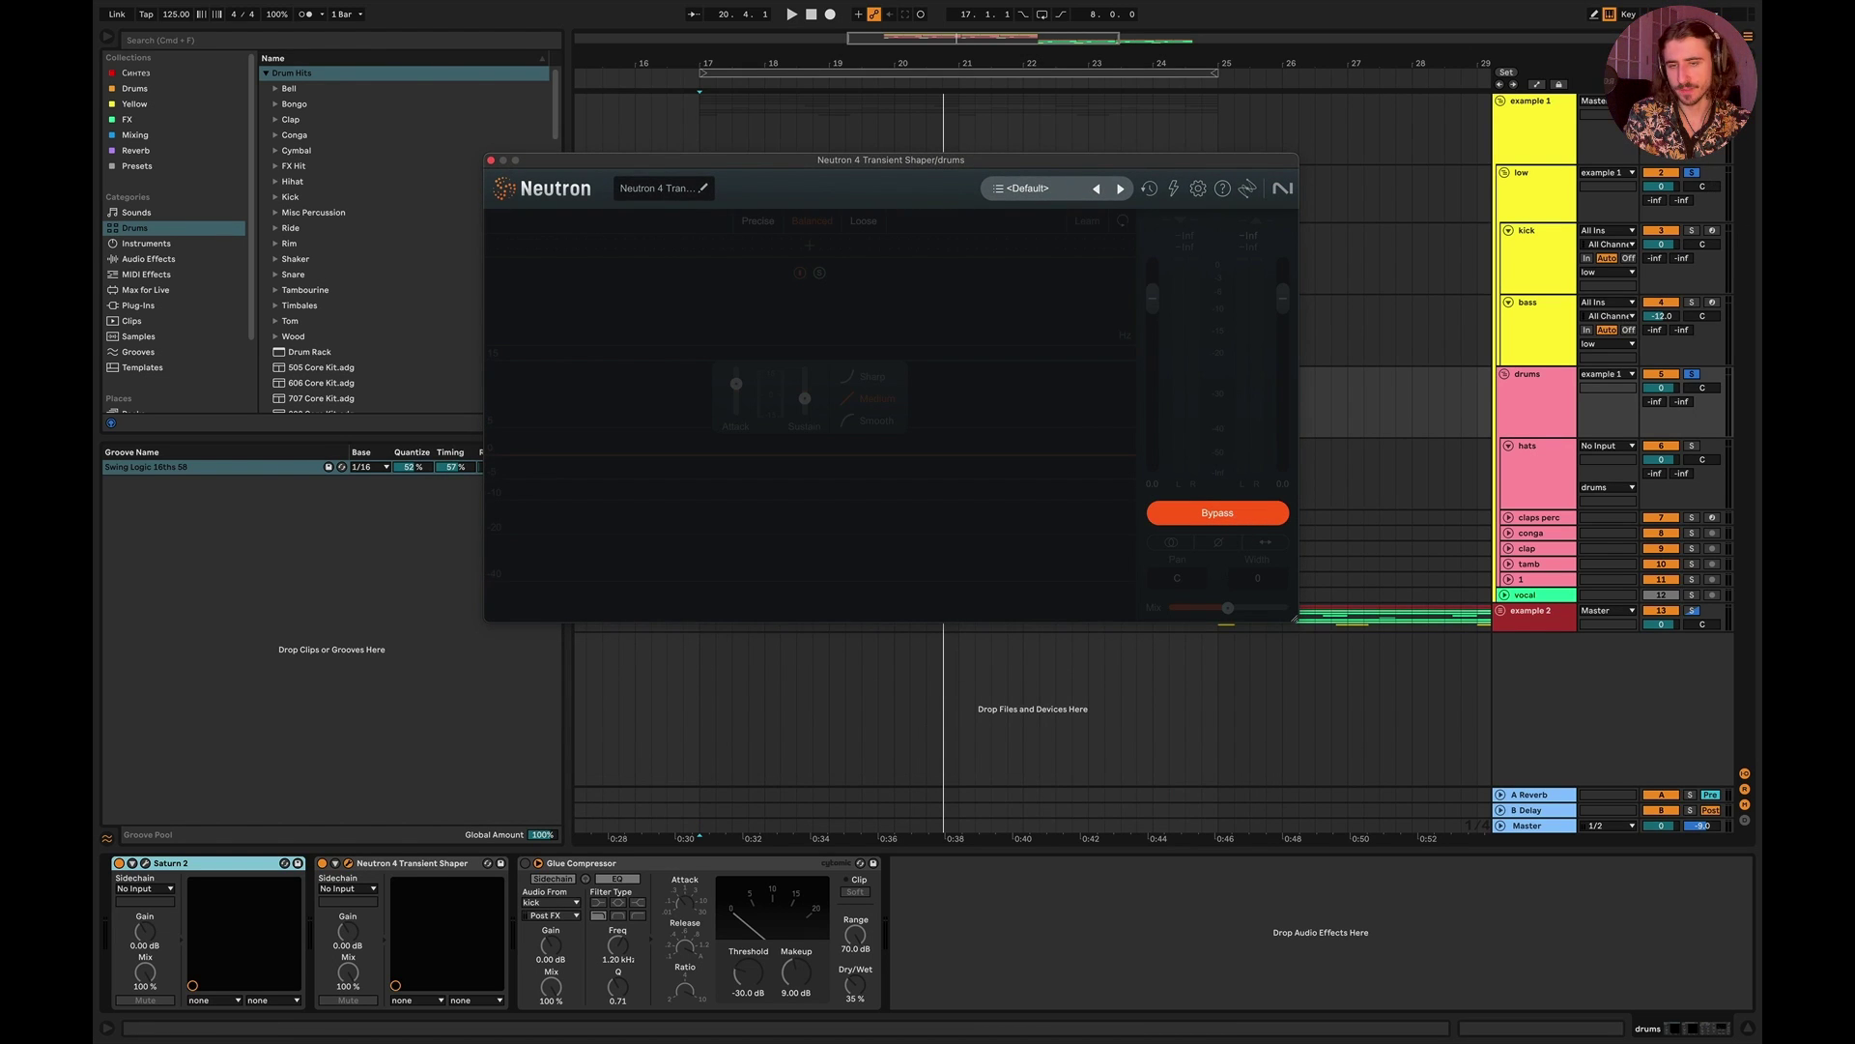
{"action": "key", "text": "space"}
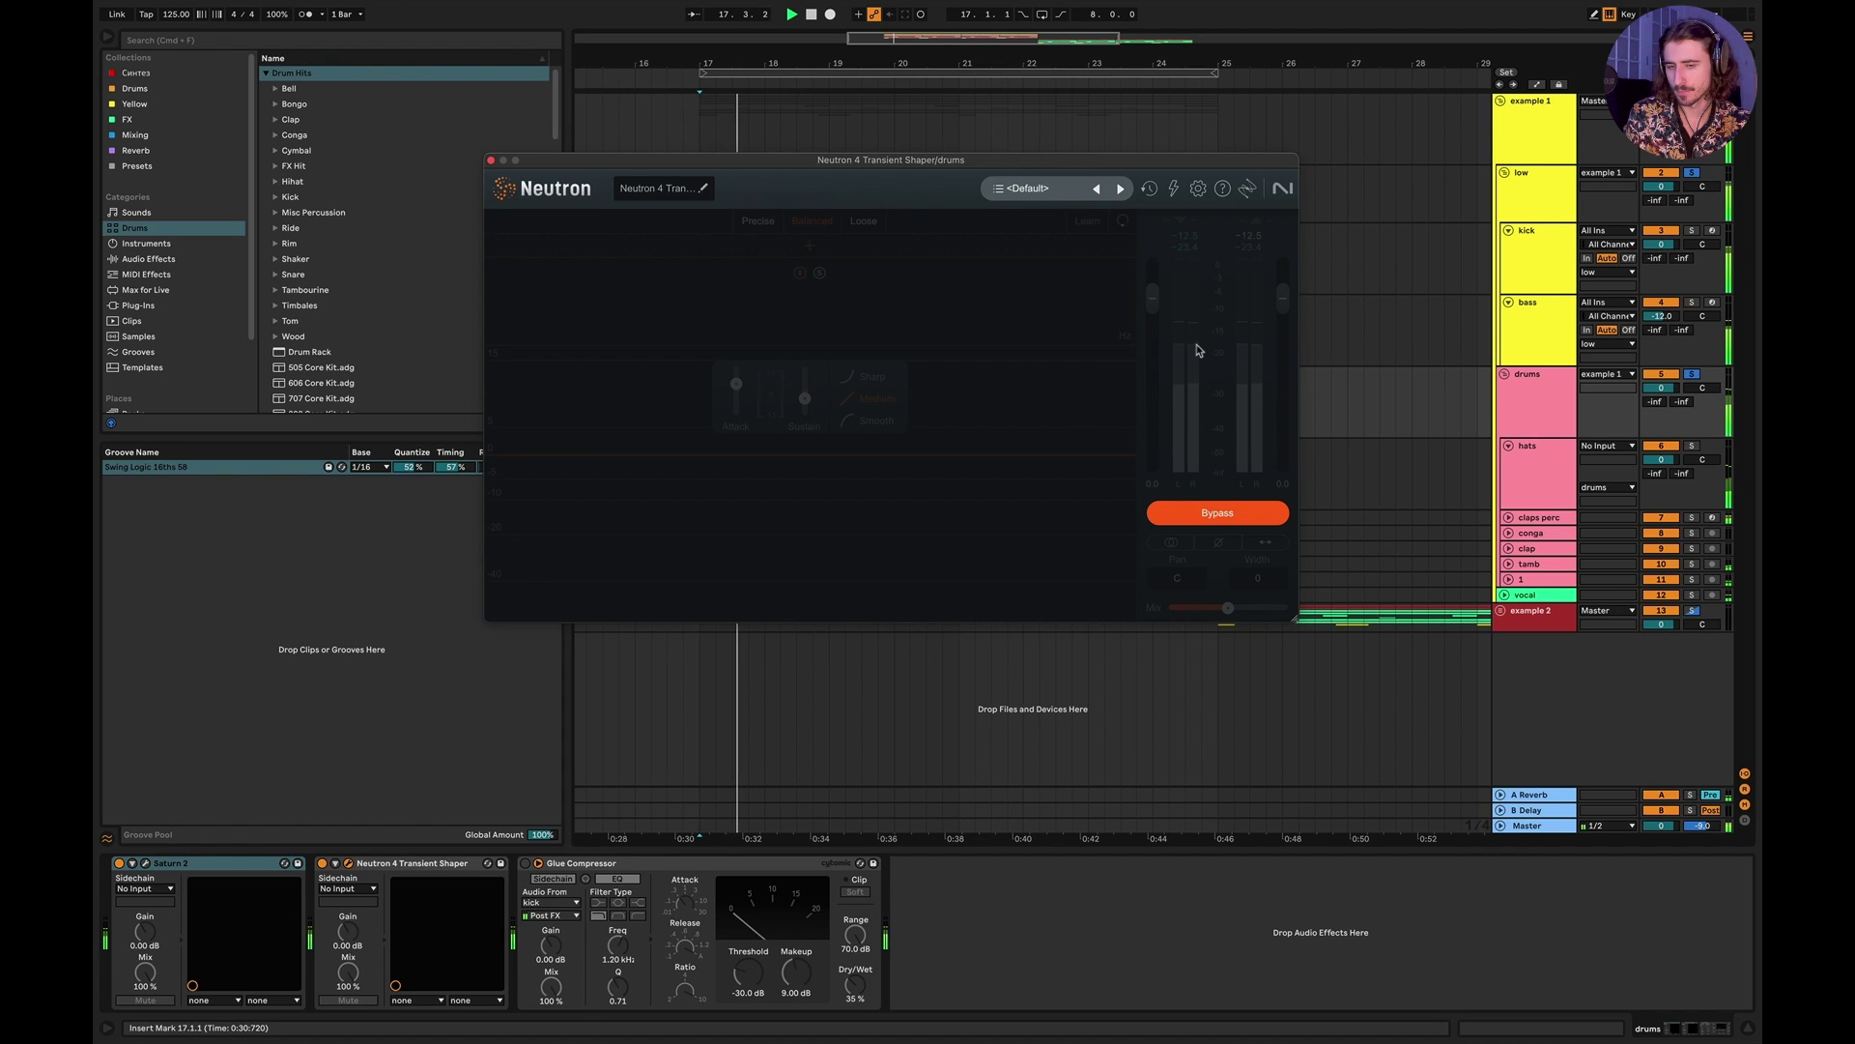
{"action": "left_click_drag", "start_coordinate": [759, 163], "coordinate": [822, 280]}
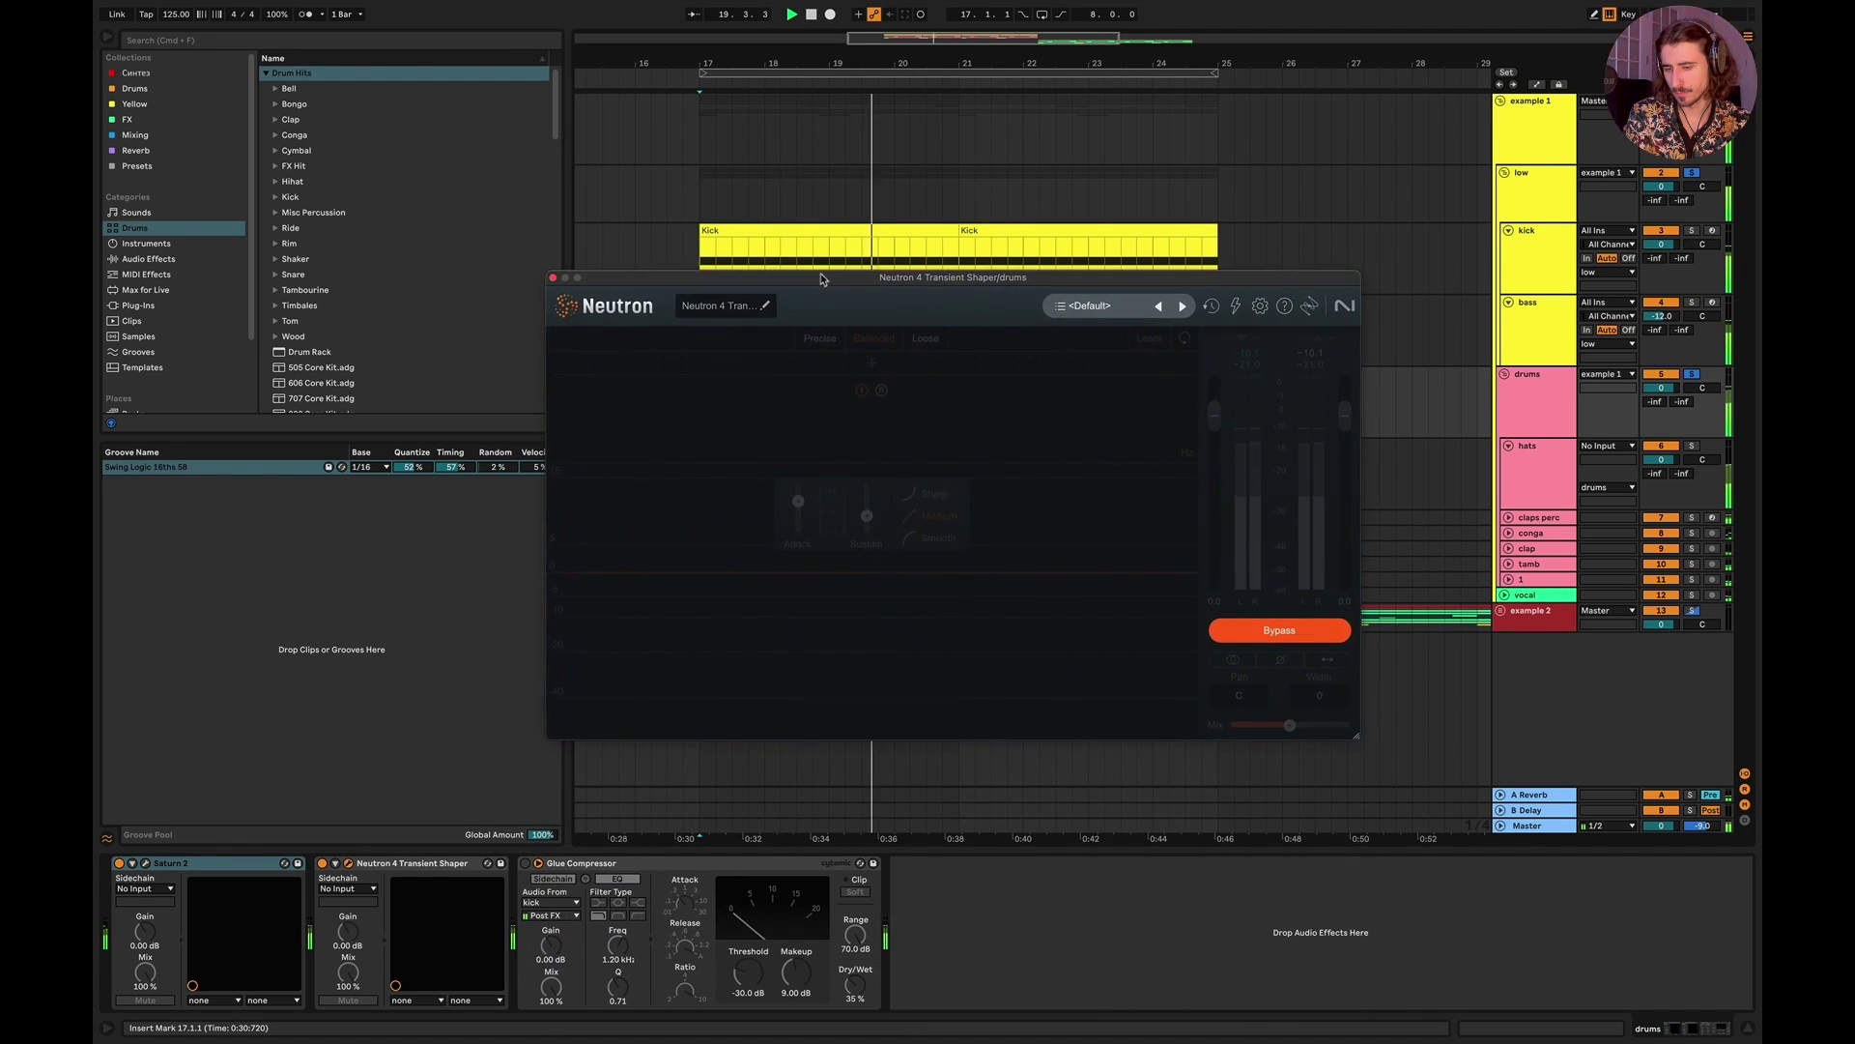
{"action": "left_click", "coordinate": [1661, 595]}
{"action": "key", "text": "space"}
Step: Take the transient shaper out of bypass and audition its dry/wet mix during playback, setting it to 50%
{"action": "left_click", "coordinate": [1247, 625]}
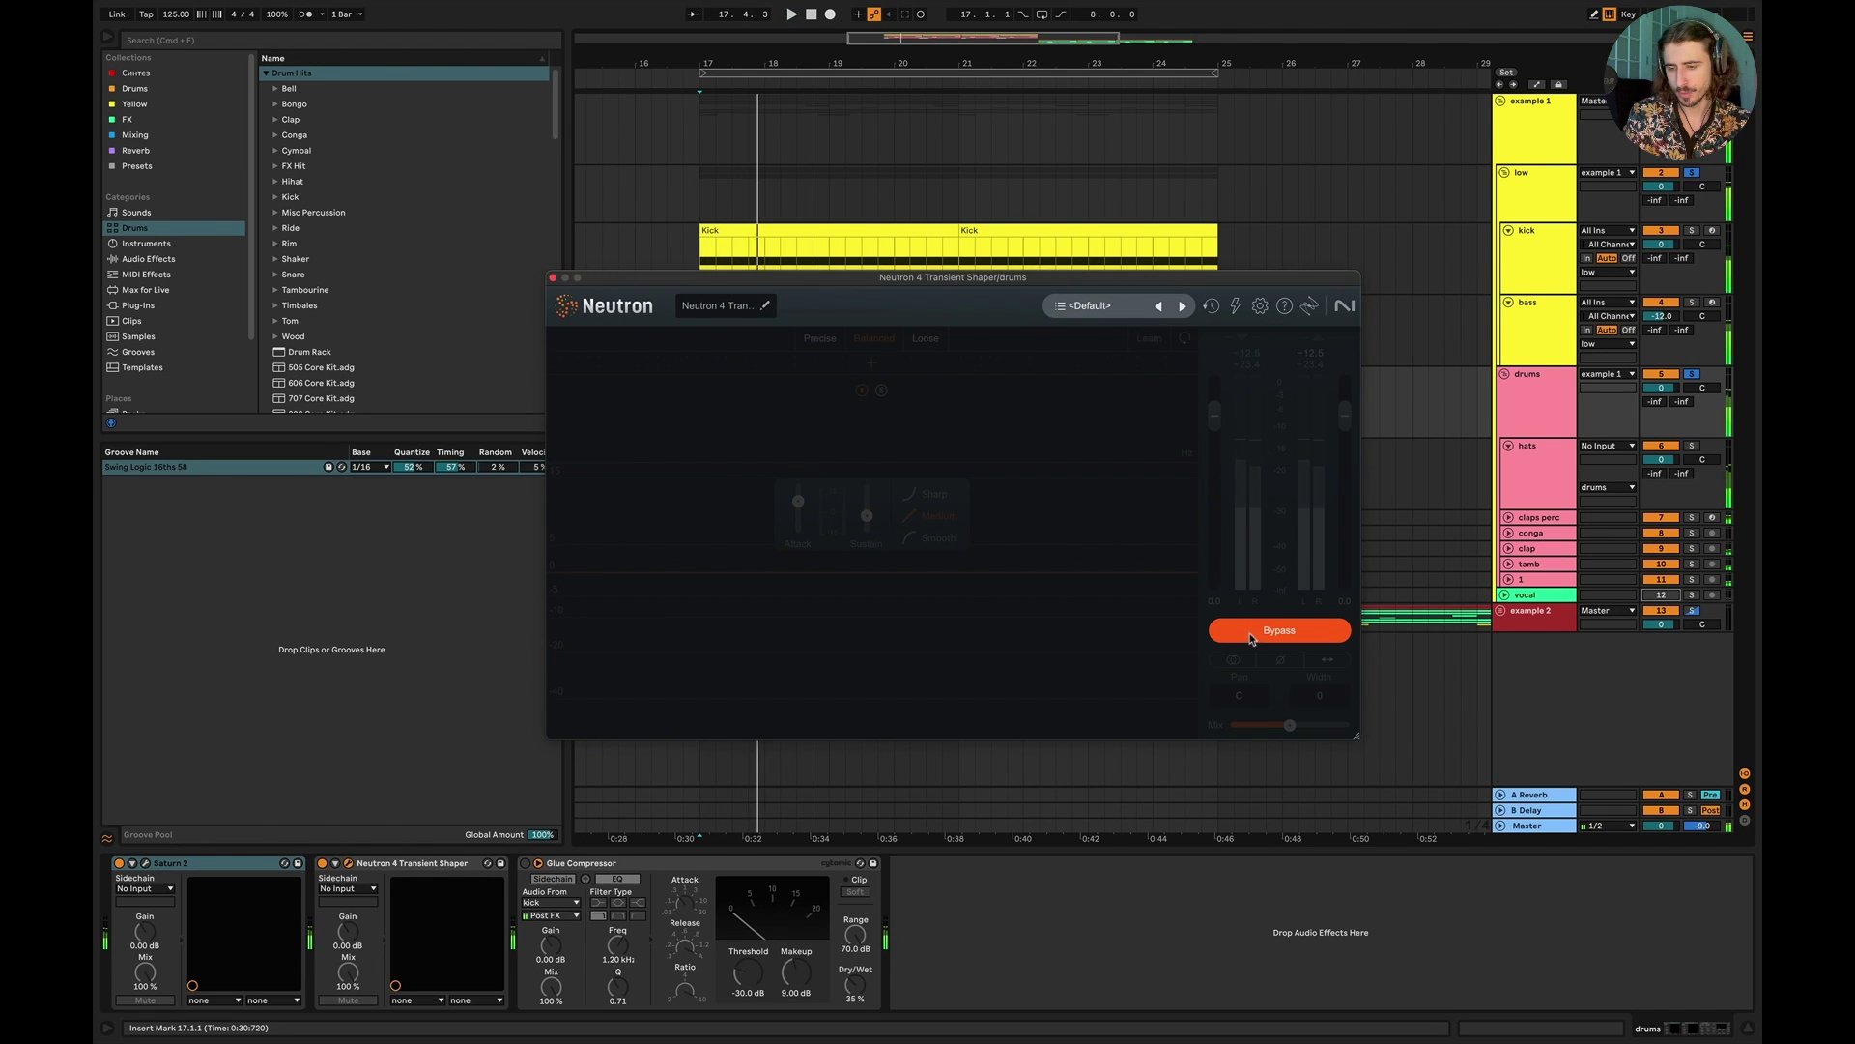
{"action": "mouse_move", "coordinate": [1290, 725]}
{"action": "left_mouse_down"}
{"action": "mouse_move", "coordinate": [1345, 726]}
{"action": "mouse_move", "coordinate": [1275, 728]}
{"action": "mouse_move", "coordinate": [1291, 725]}
{"action": "left_mouse_up"}
{"action": "key", "text": "space"}
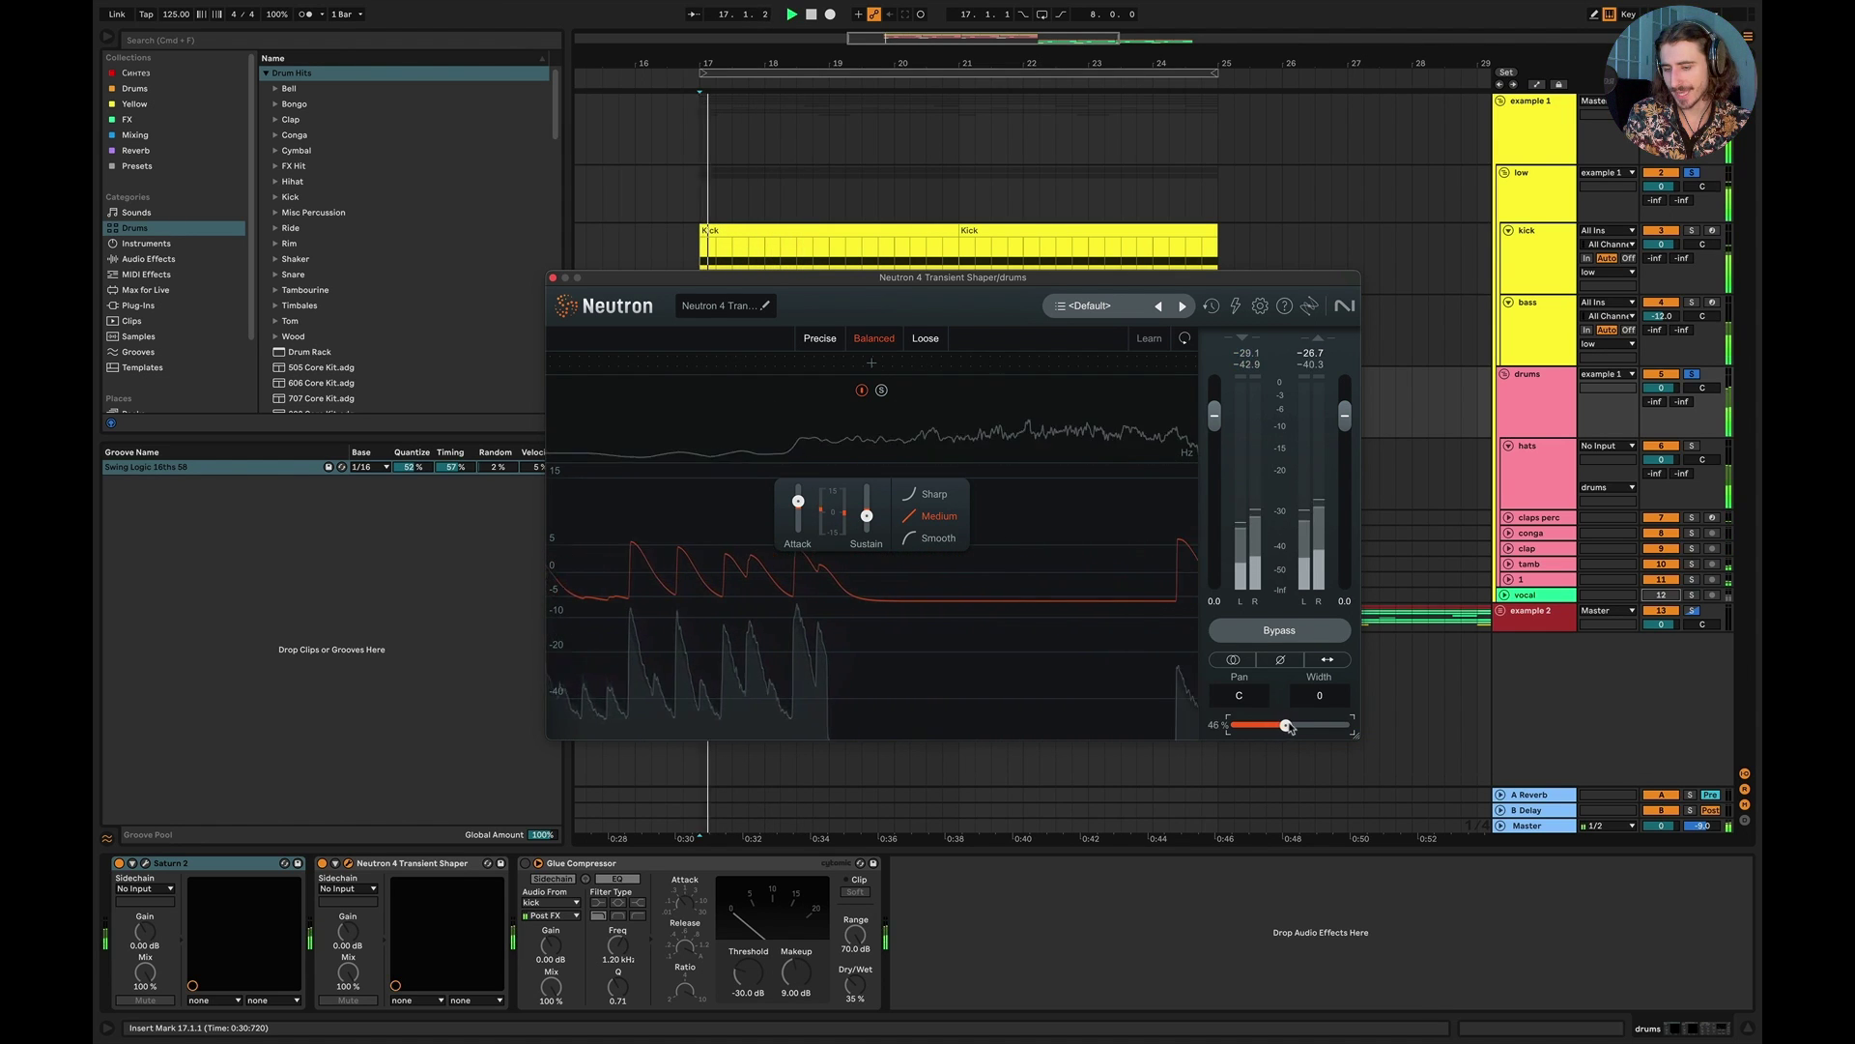
{"action": "key", "text": "space"}
{"action": "key", "text": "space"}
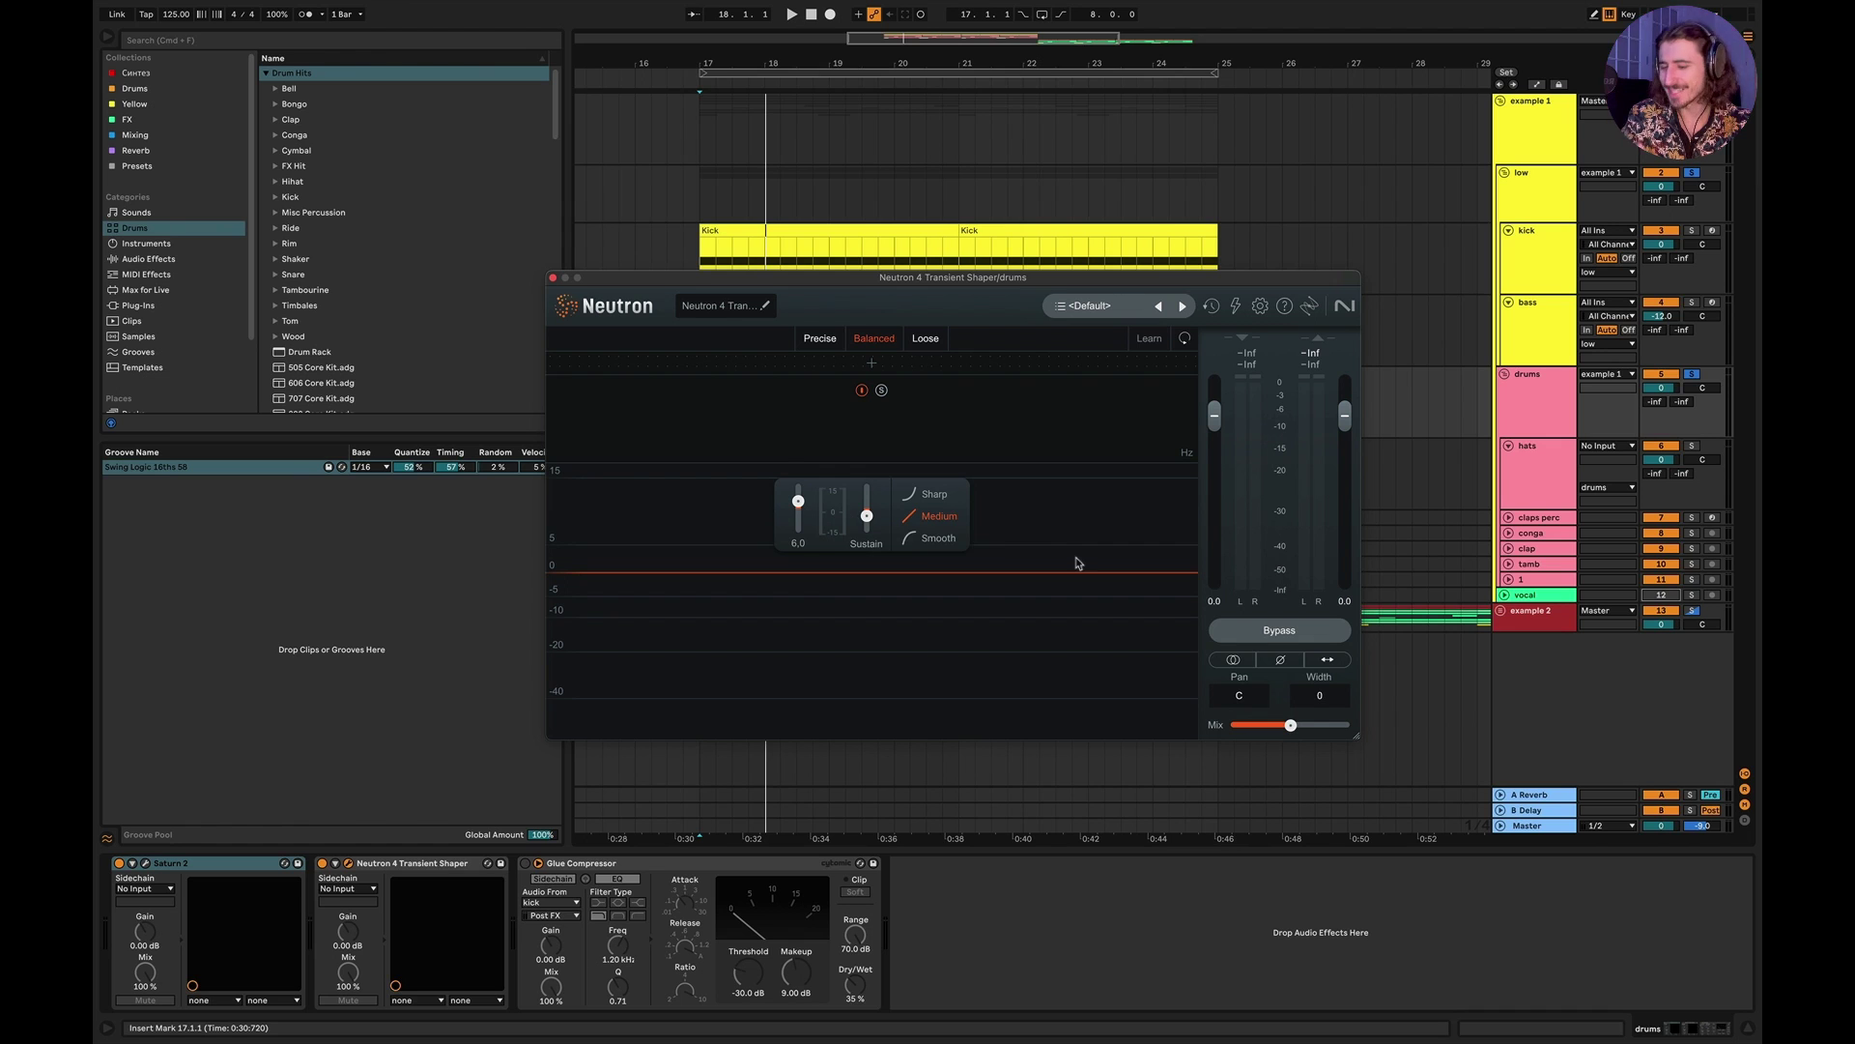
{"action": "key", "text": "space"}
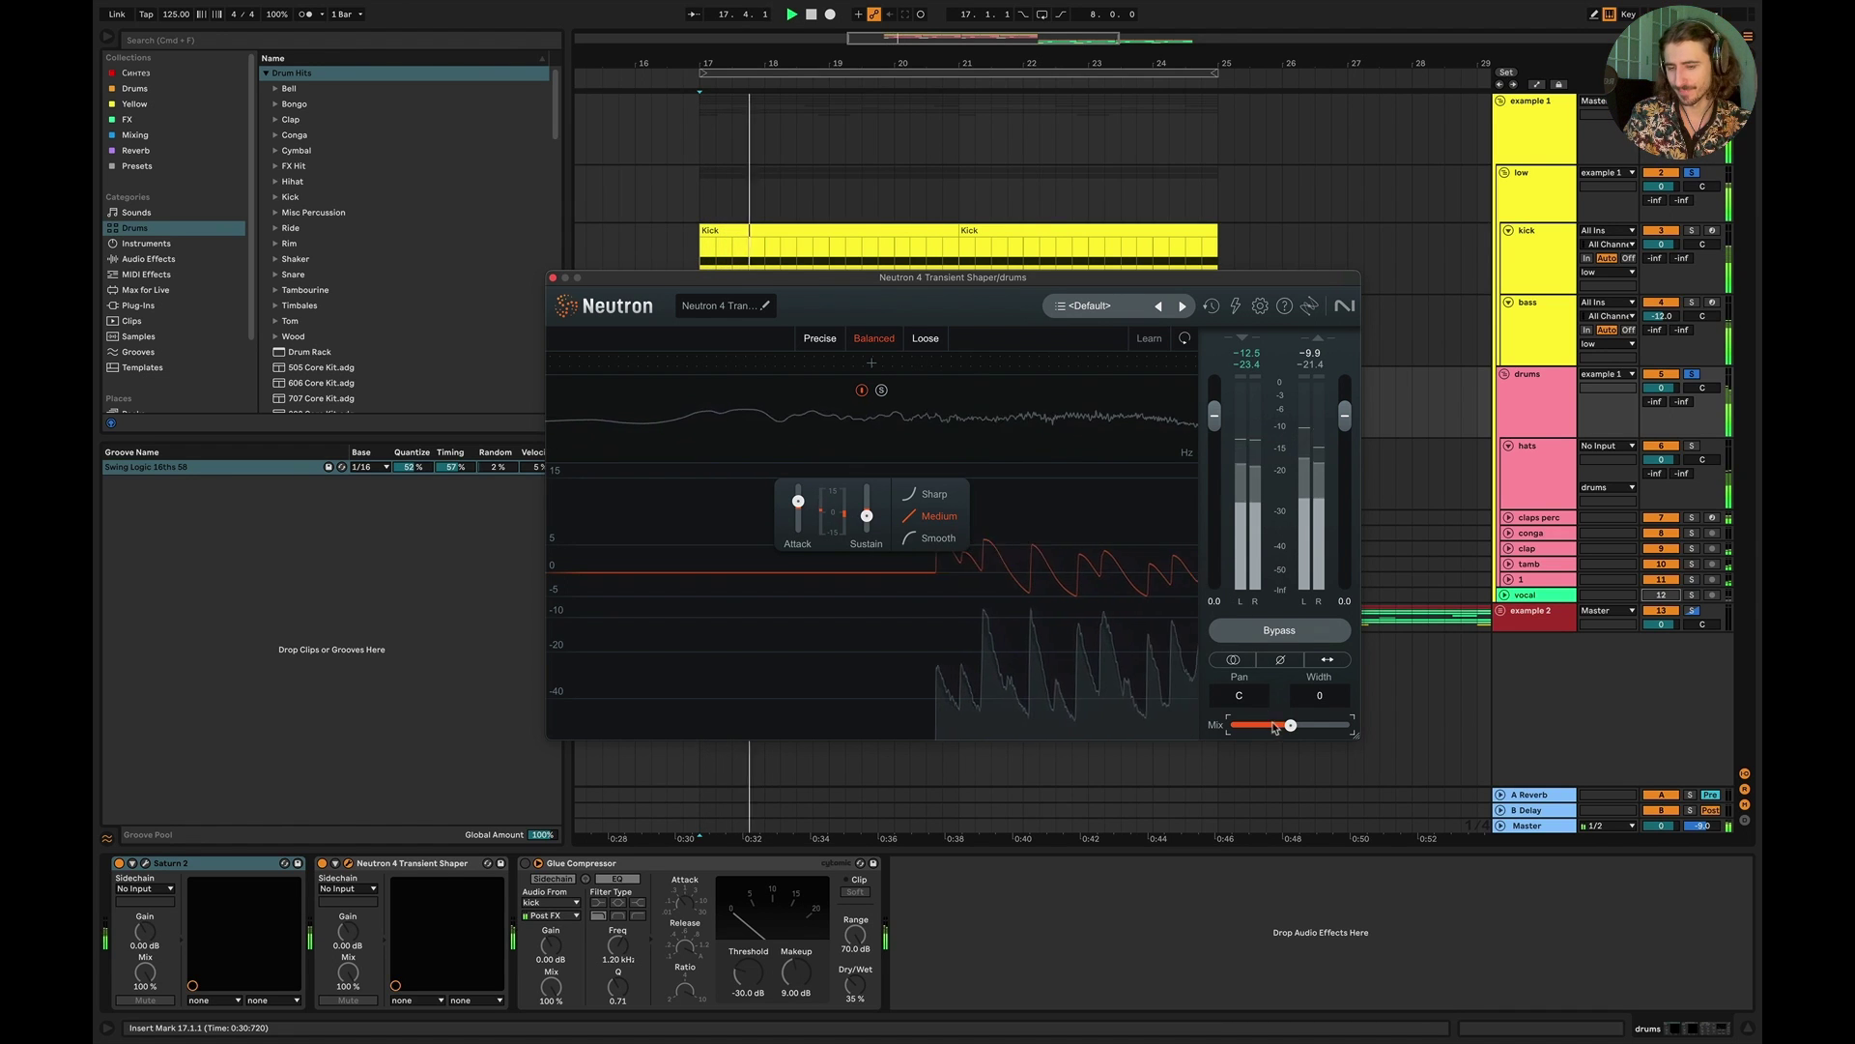
{"action": "mouse_move", "coordinate": [1289, 727]}
{"action": "left_mouse_down"}
{"action": "mouse_move", "coordinate": [1257, 727]}
{"action": "mouse_move", "coordinate": [1285, 726]}
{"action": "left_mouse_up"}
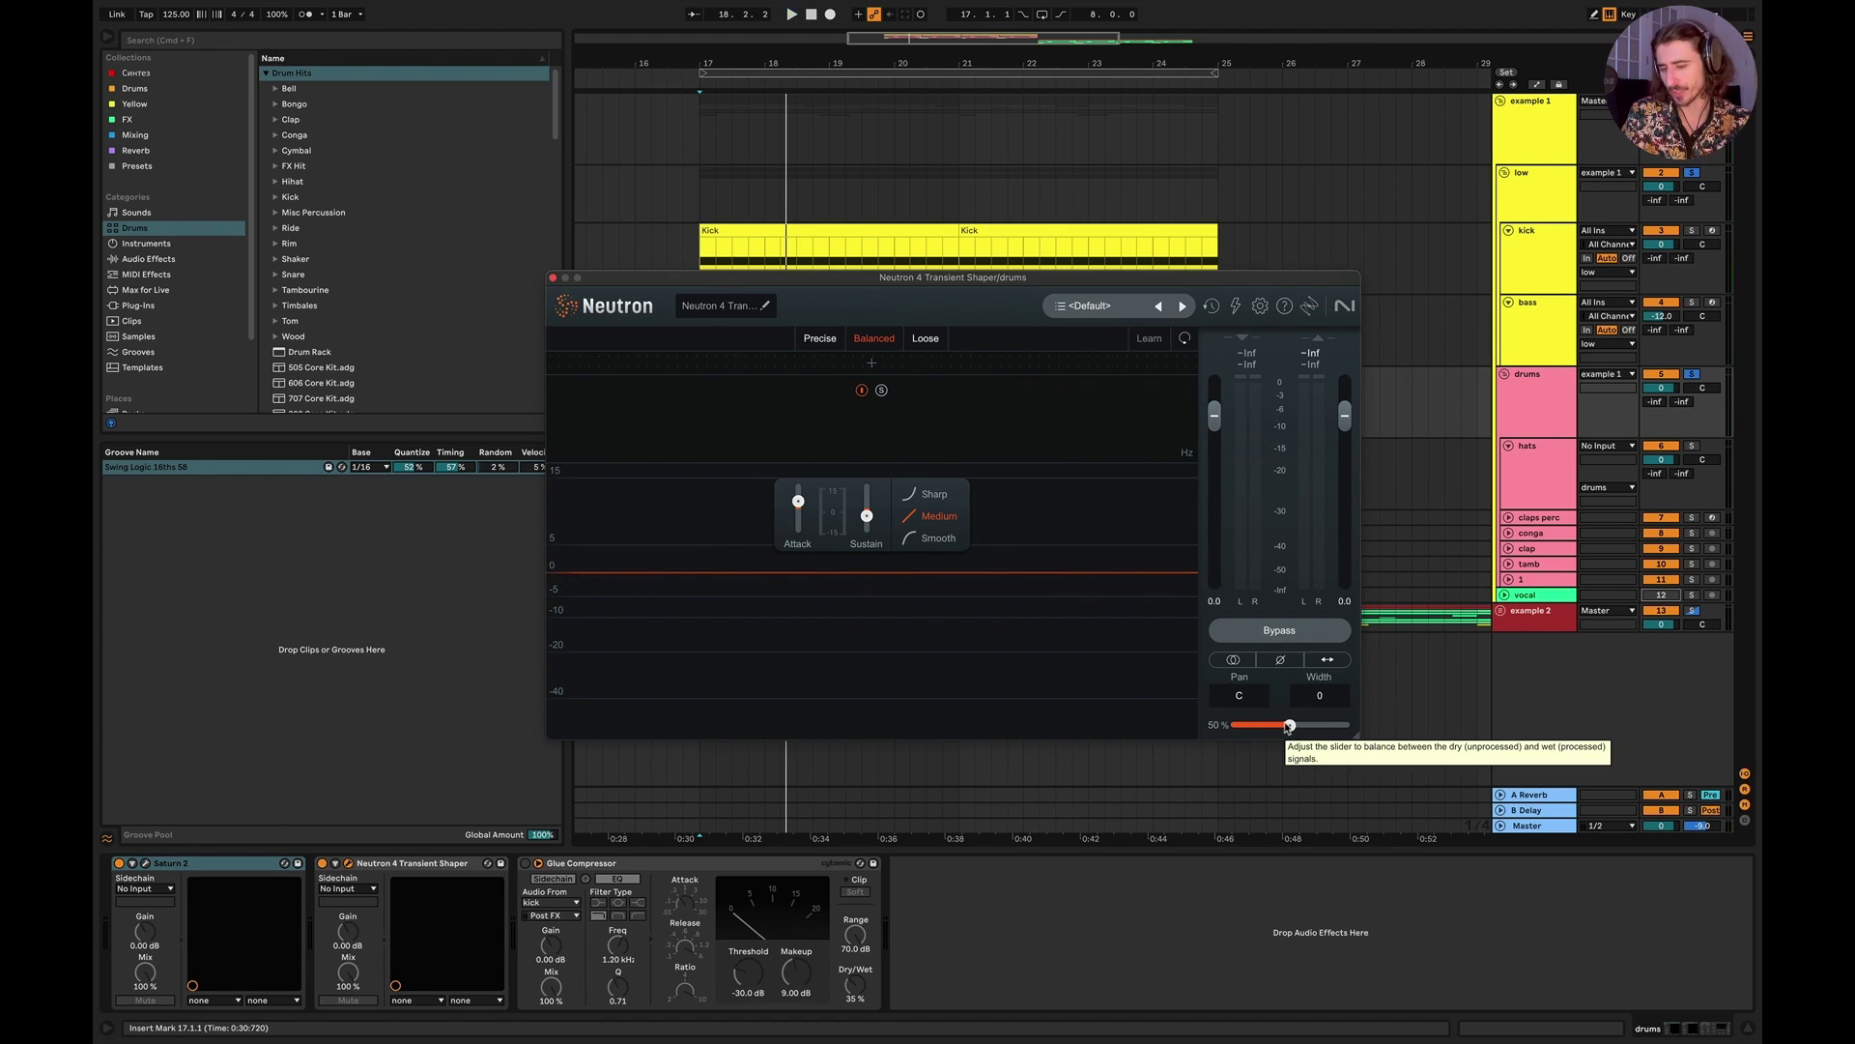
{"action": "key", "text": "space"}
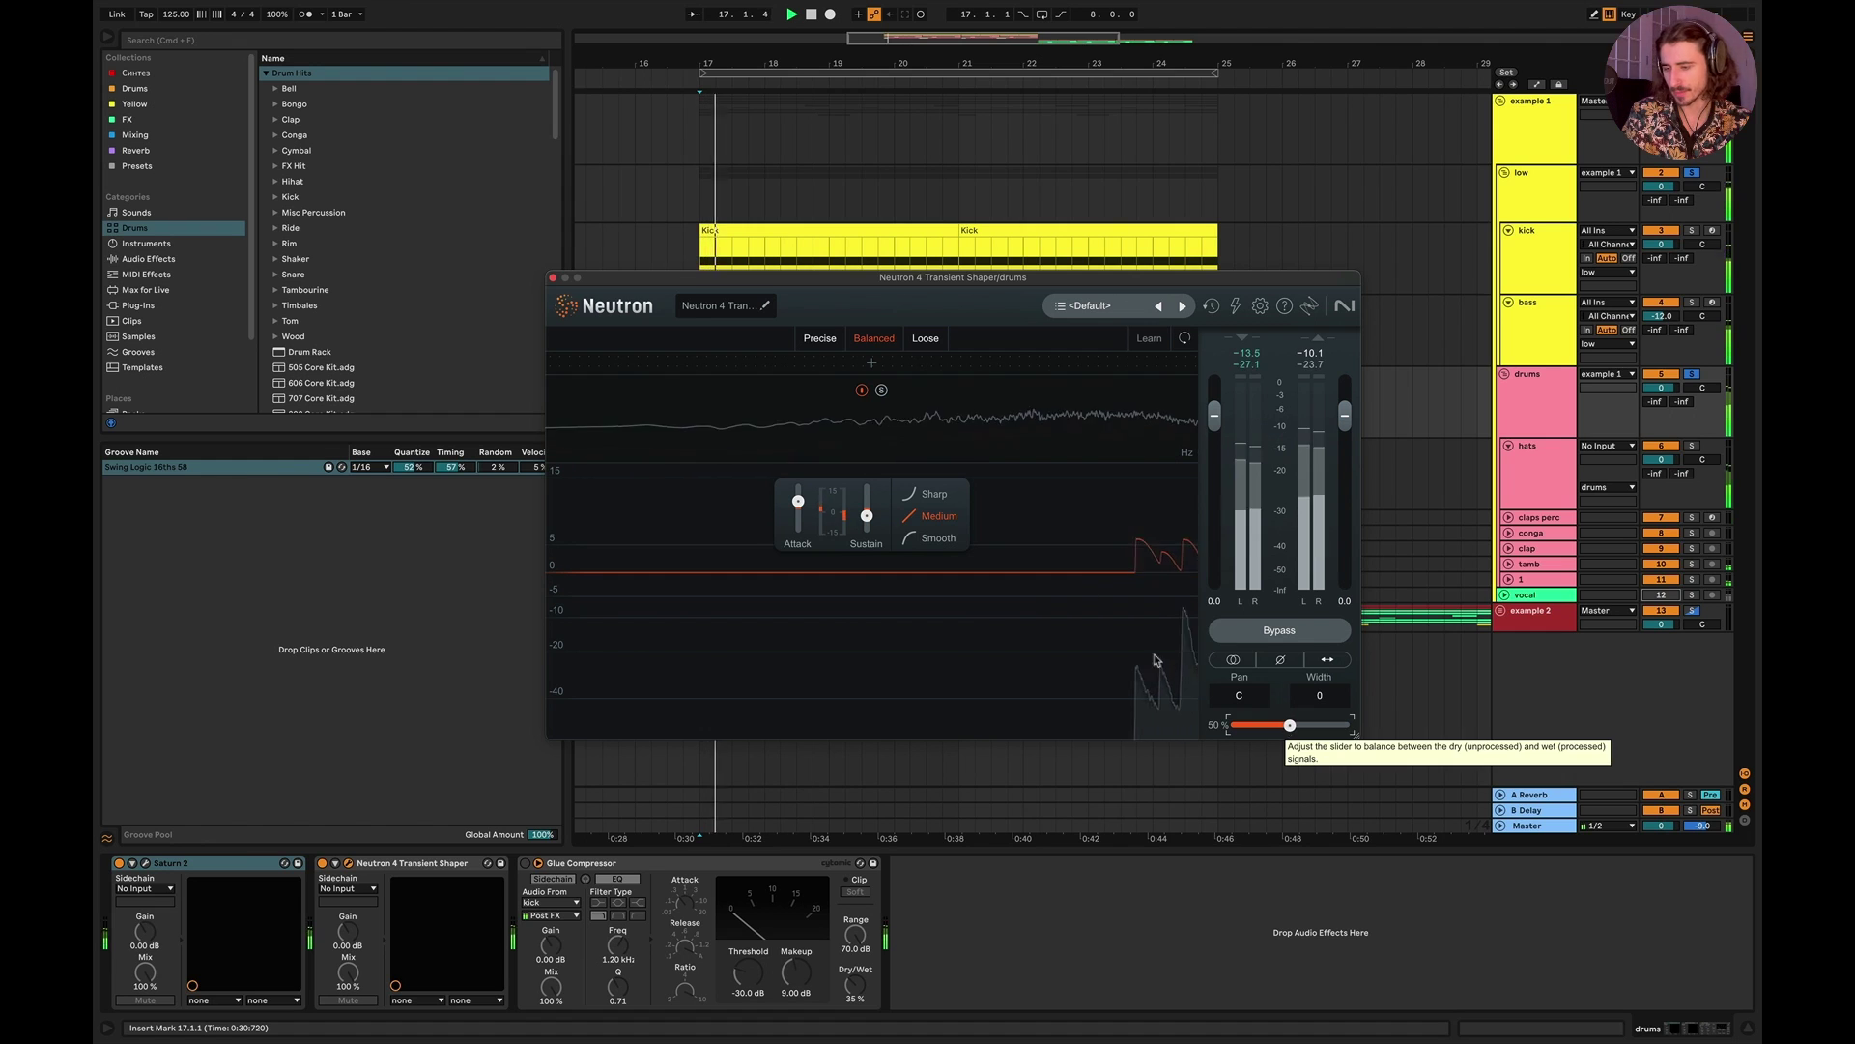
Step: Keep the Medium contour and play the loop with the transient shaper bypassed for comparison
{"action": "left_click", "coordinate": [923, 518]}
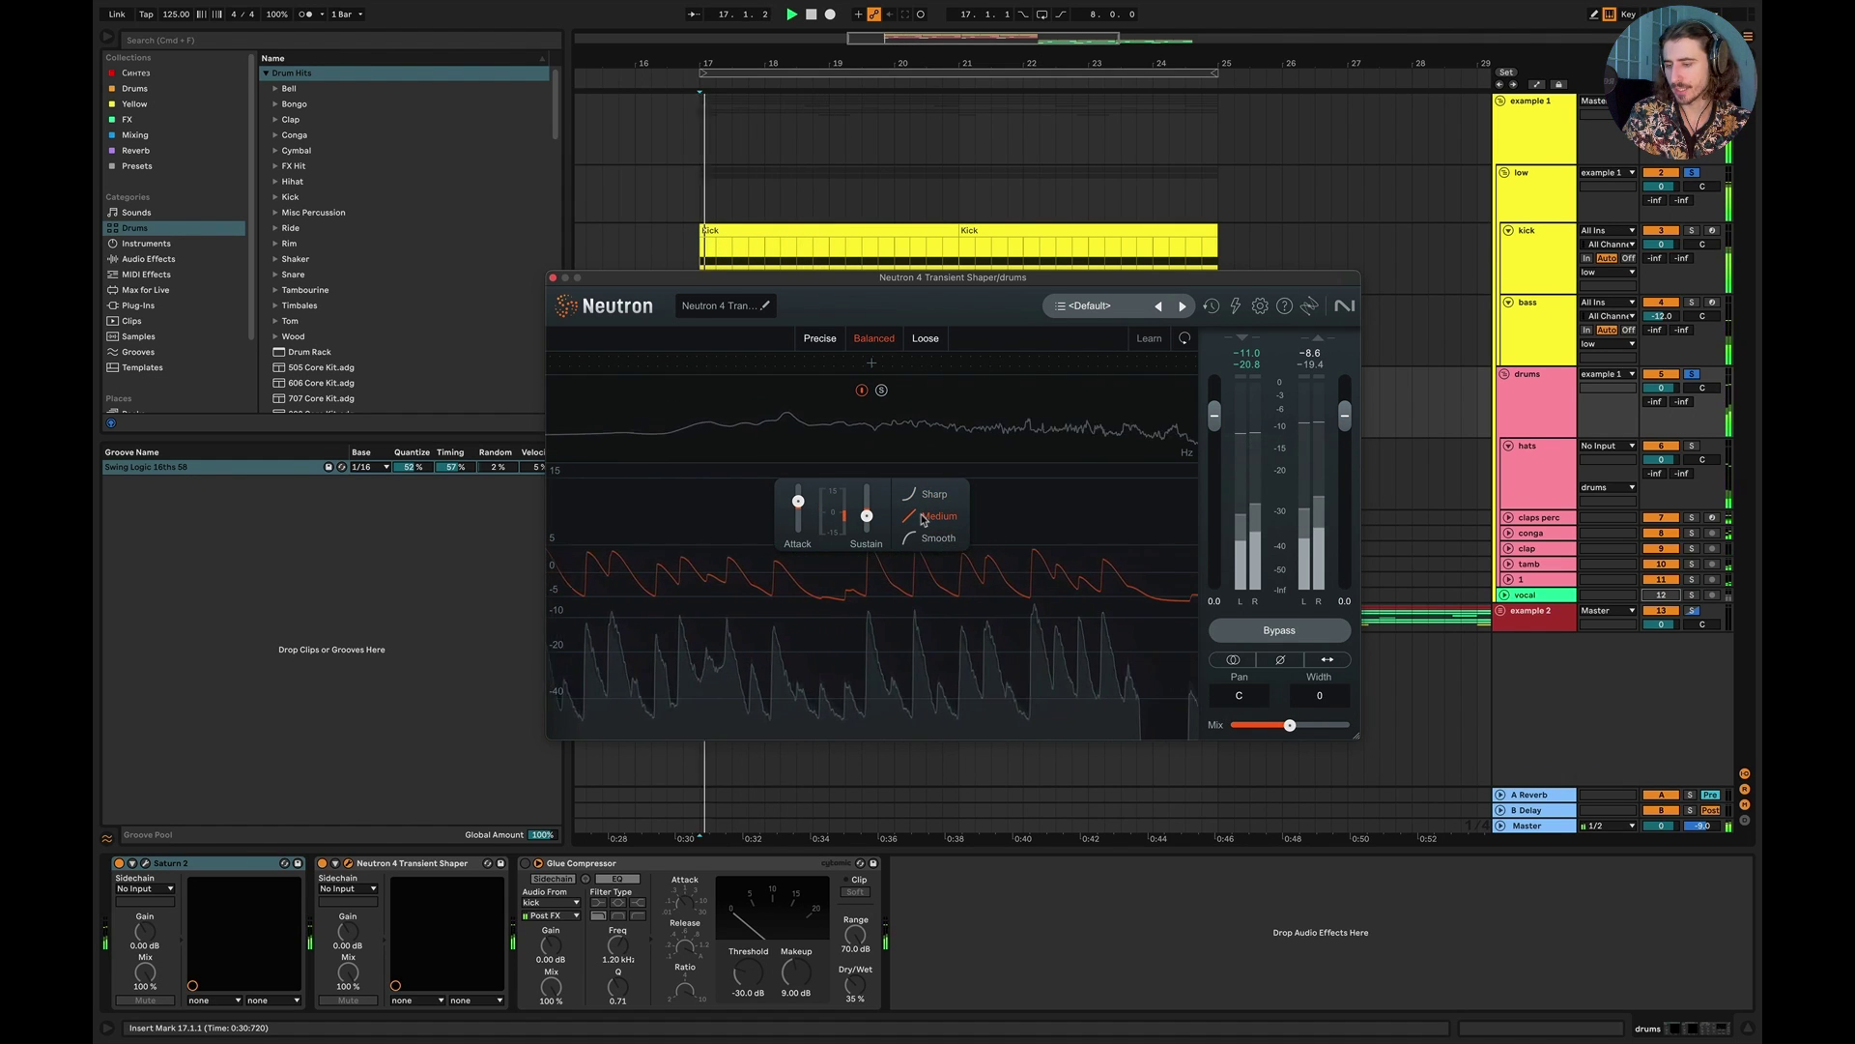
{"action": "left_click", "coordinate": [1269, 629]}
{"action": "key", "text": "space"}
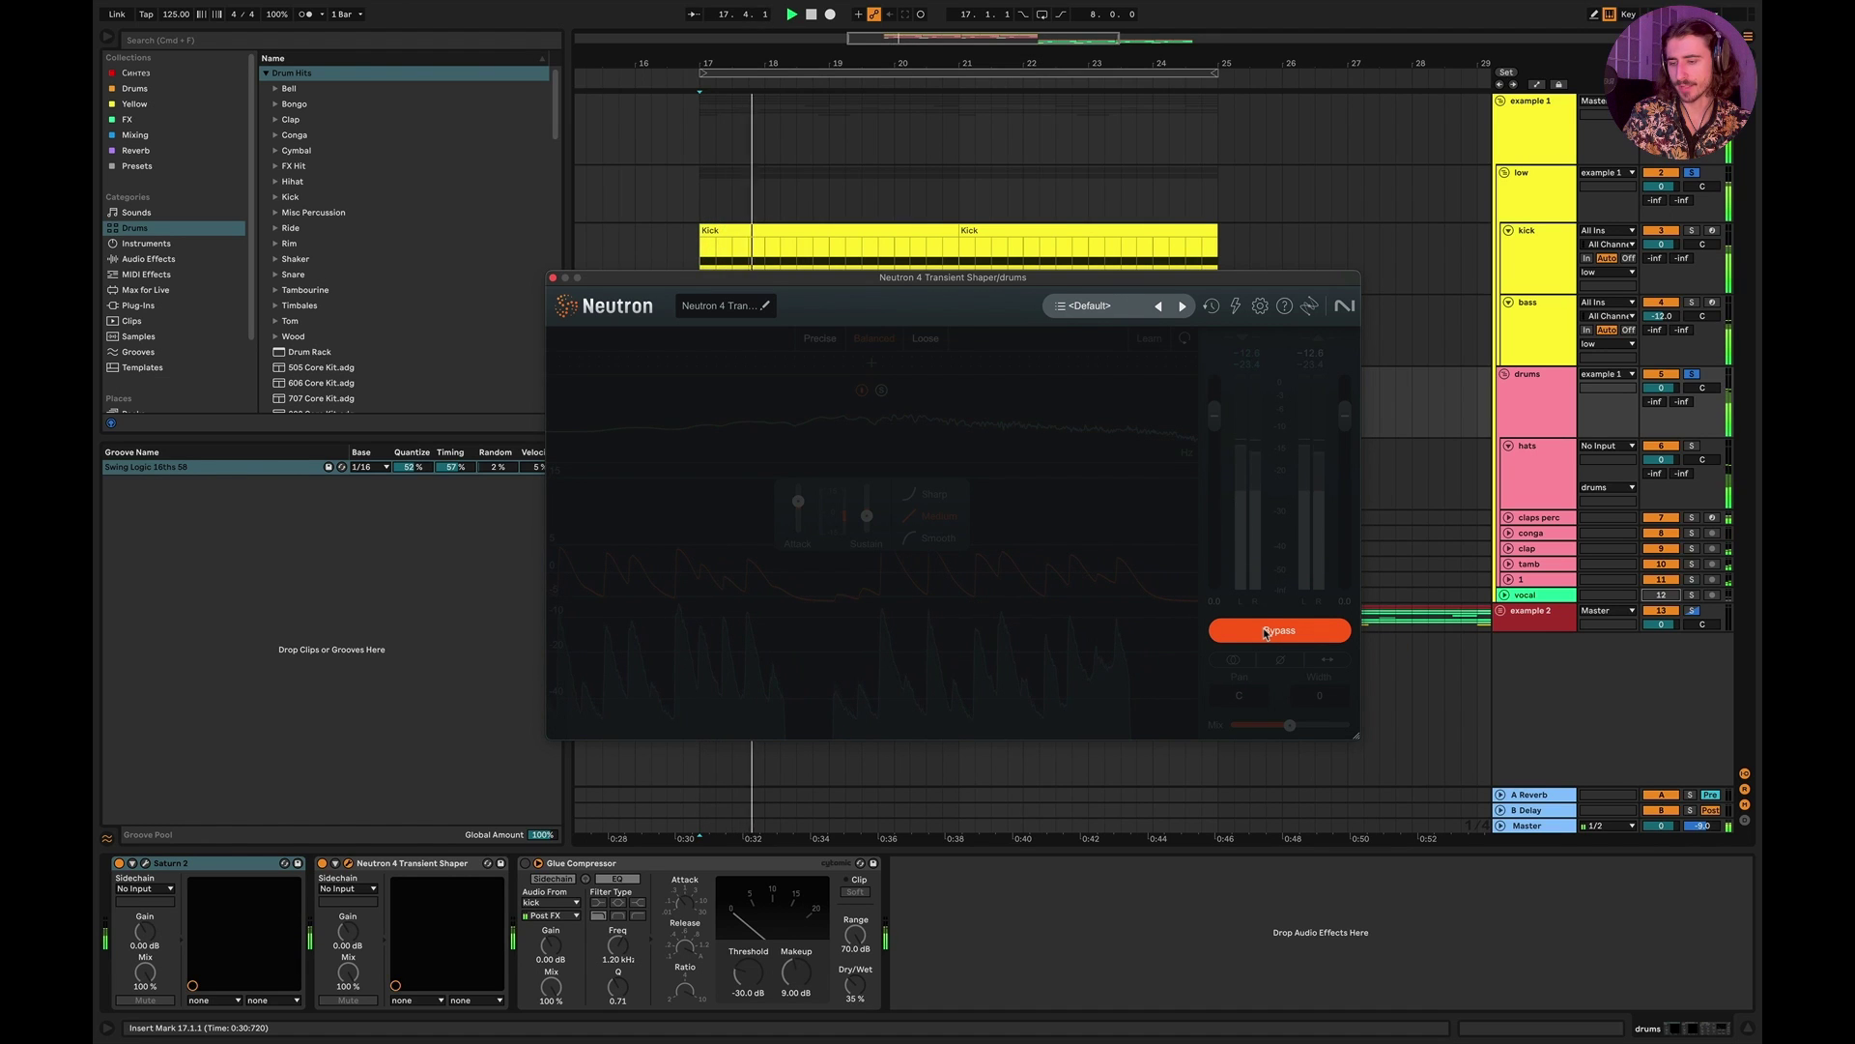
Step: Show the Session View mixer, fold the low group, and uncover the drums level meter while comparing the transient shaper with and without bypass
{"action": "left_click", "coordinate": [1185, 954]}
{"action": "key", "text": "Tab"}
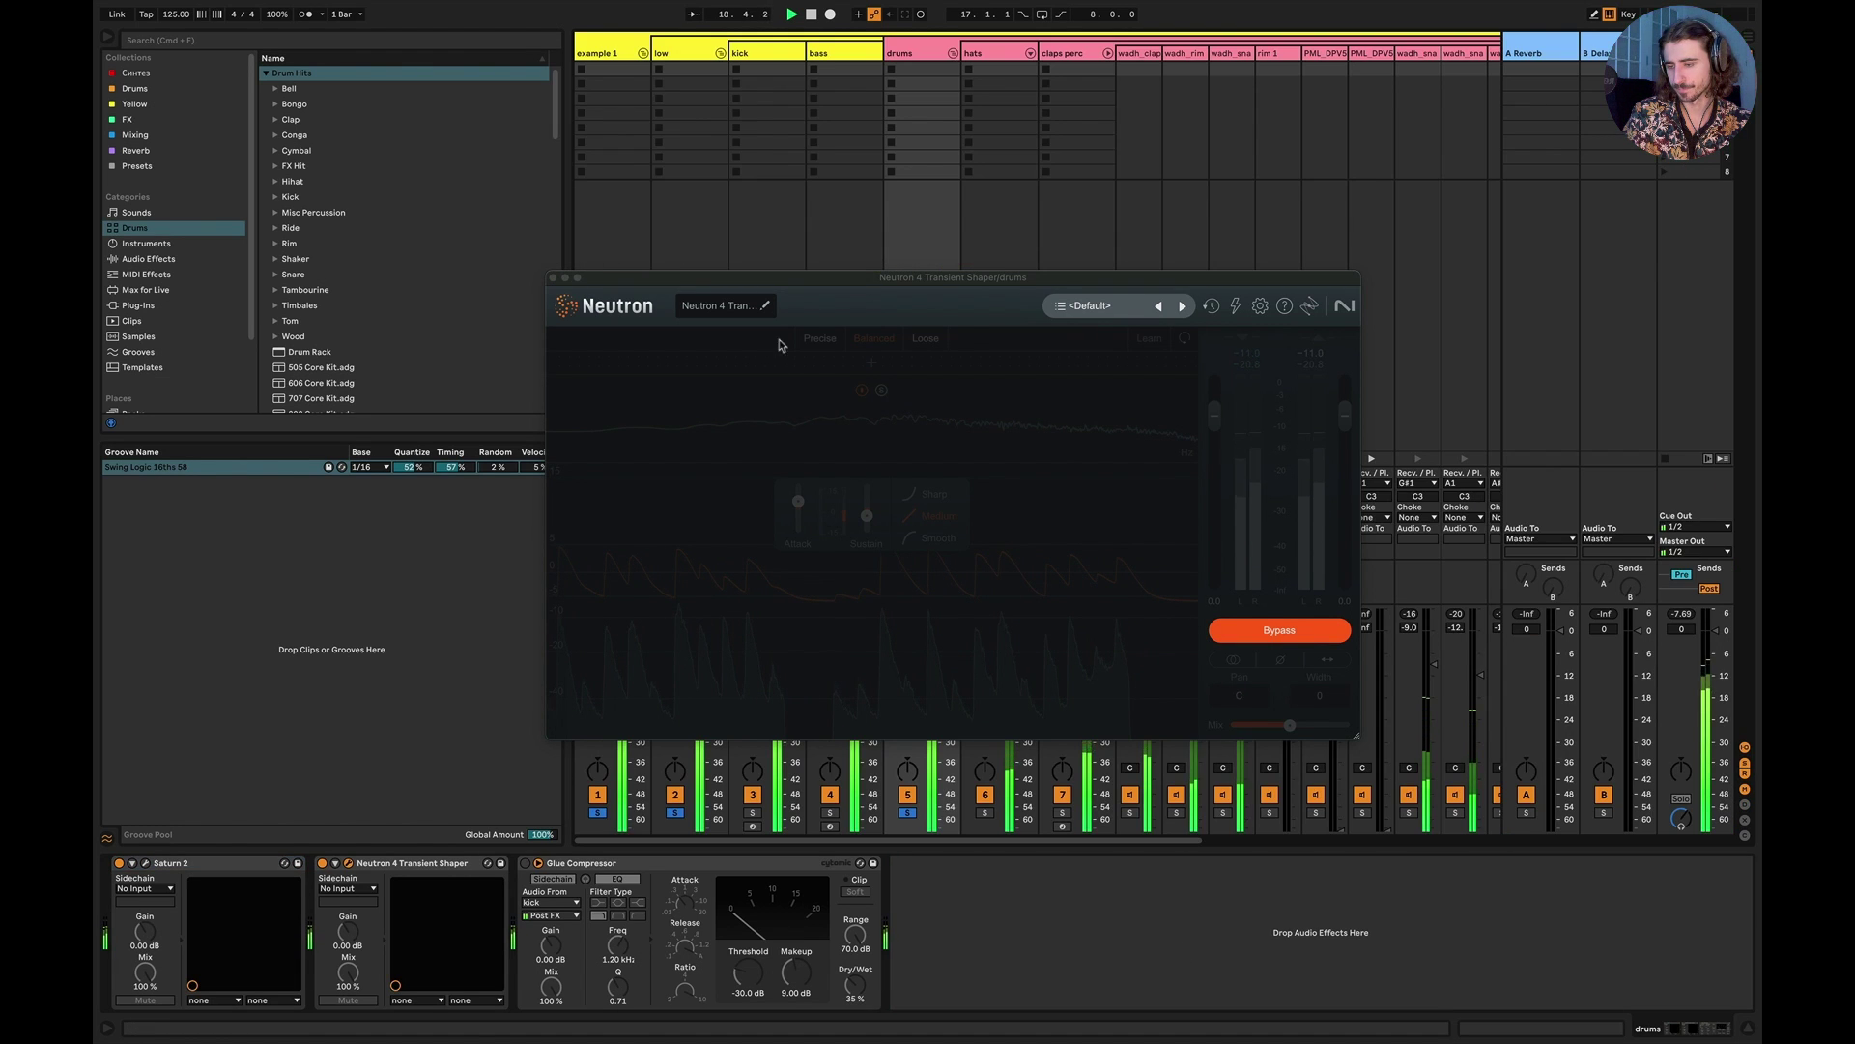
{"action": "left_click_drag", "start_coordinate": [757, 277], "coordinate": [1366, 280]}
{"action": "left_click", "coordinate": [720, 53]}
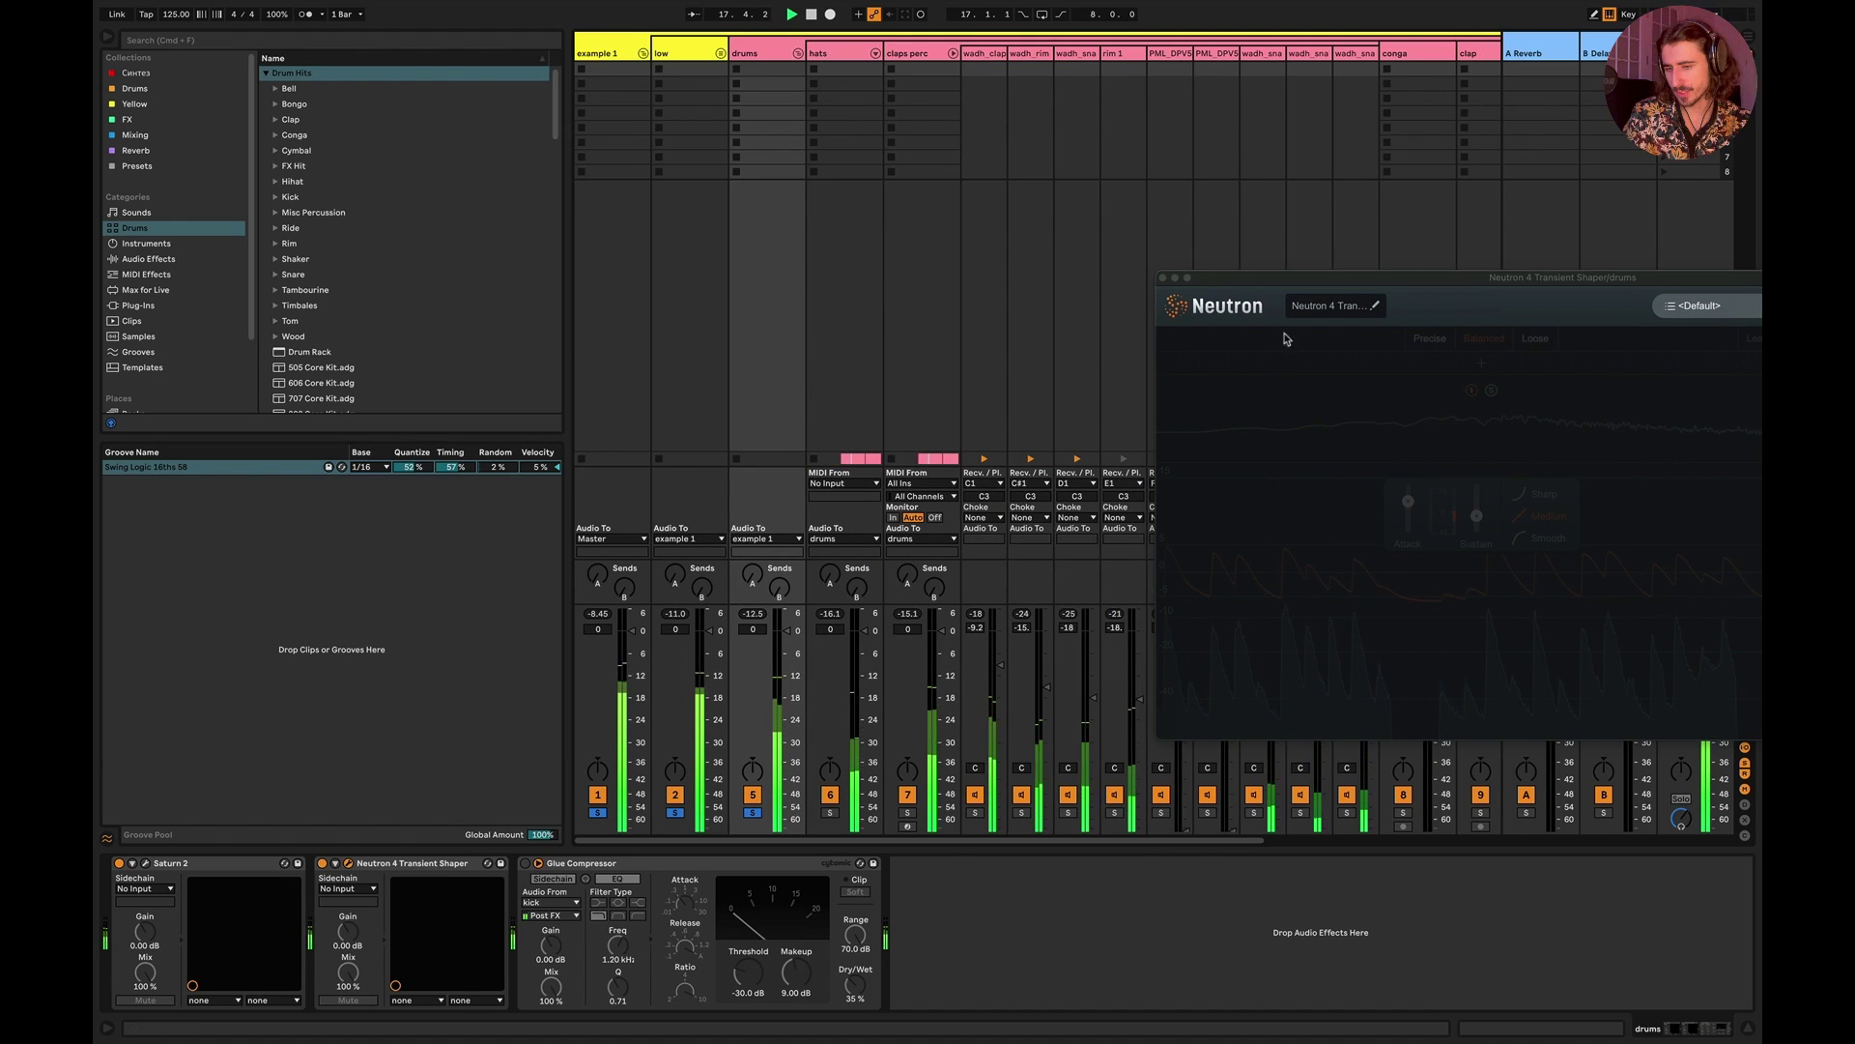
{"action": "left_click_drag", "start_coordinate": [1259, 277], "coordinate": [1091, 134]}
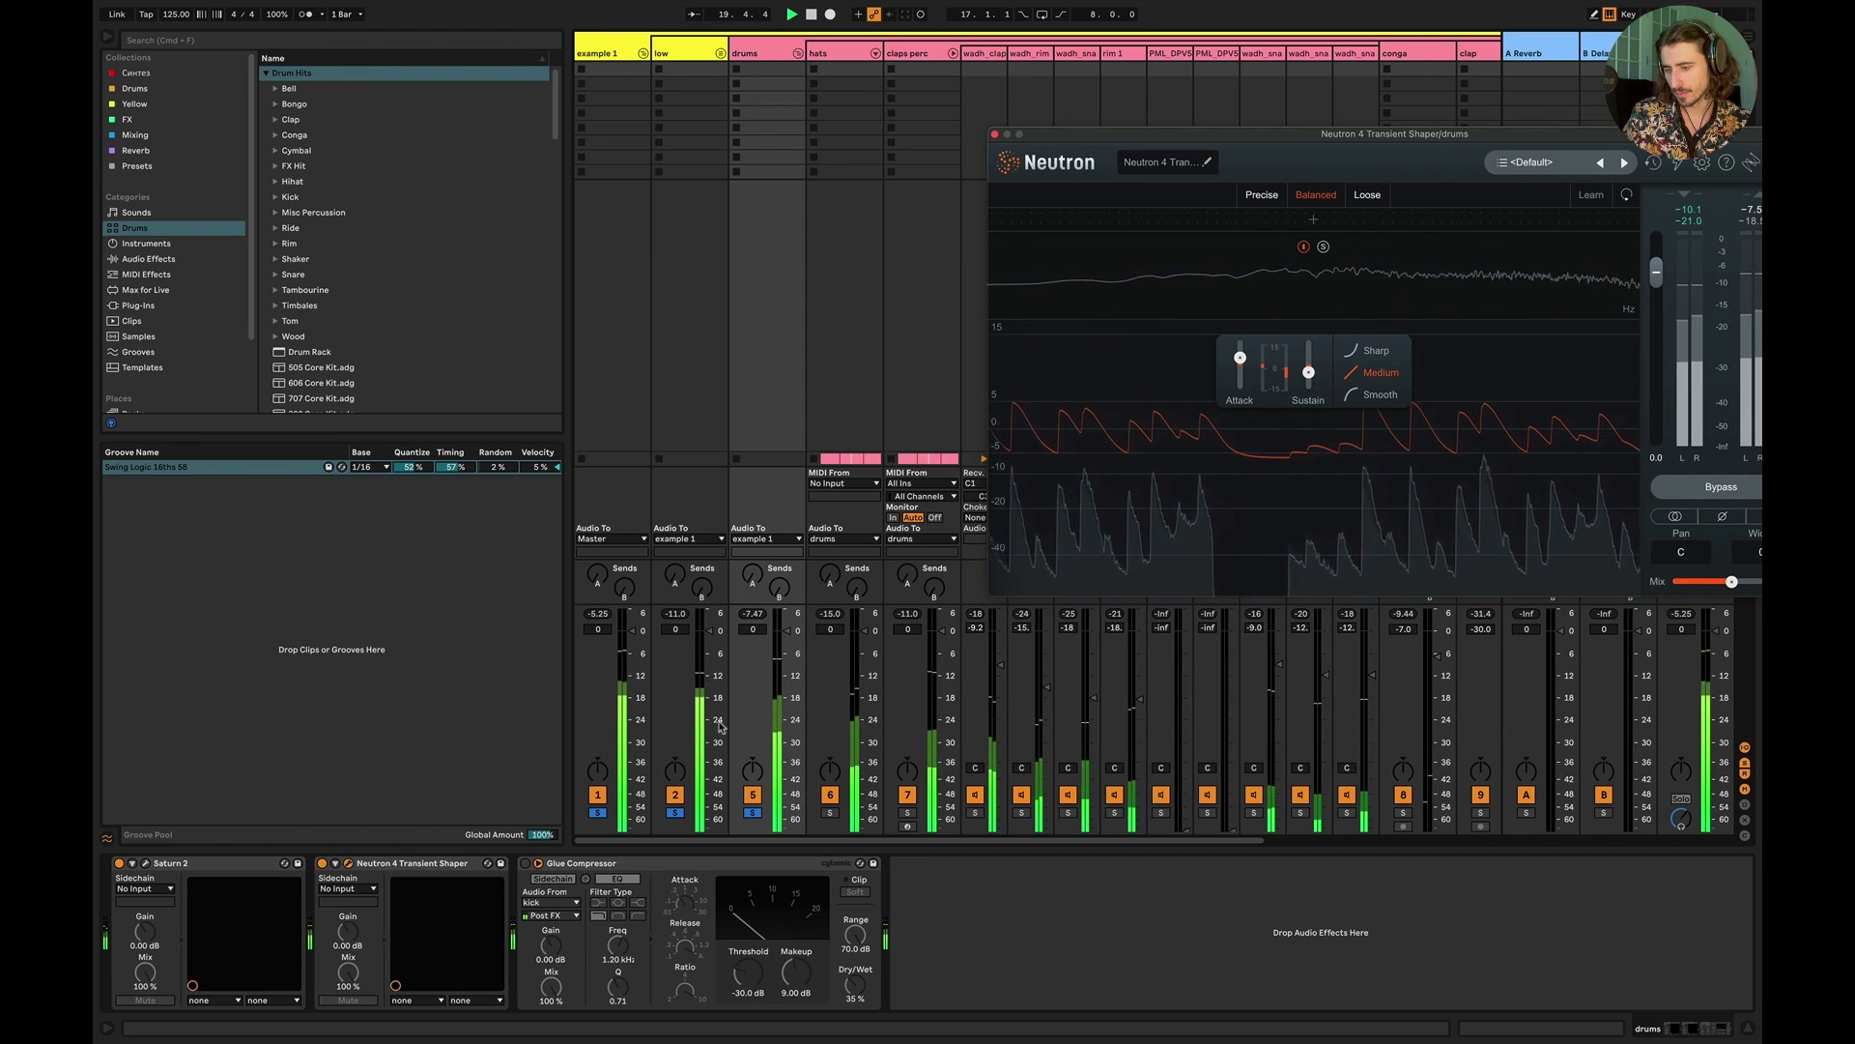
Step: Stop playback, turn on the Glue Compressor on the drums group, and close the transient shaper window
{"action": "key", "text": "space"}
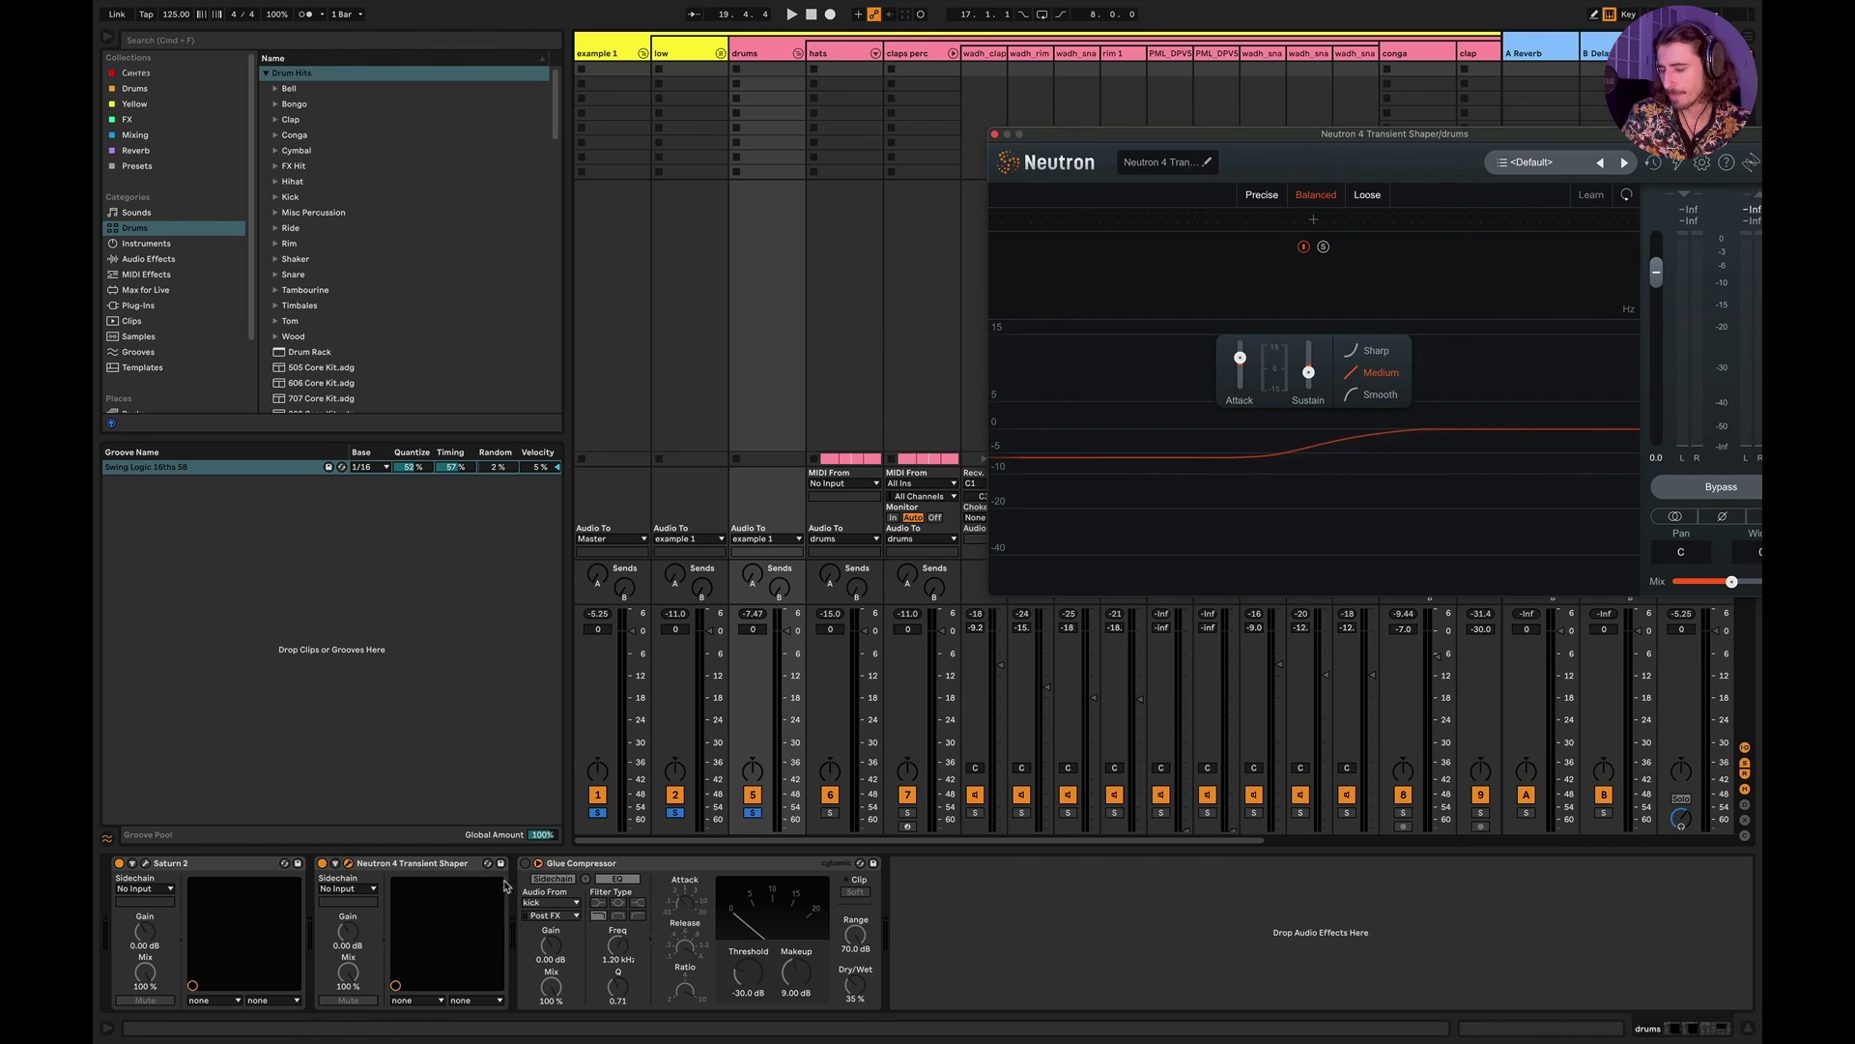
{"action": "left_click", "coordinate": [667, 935]}
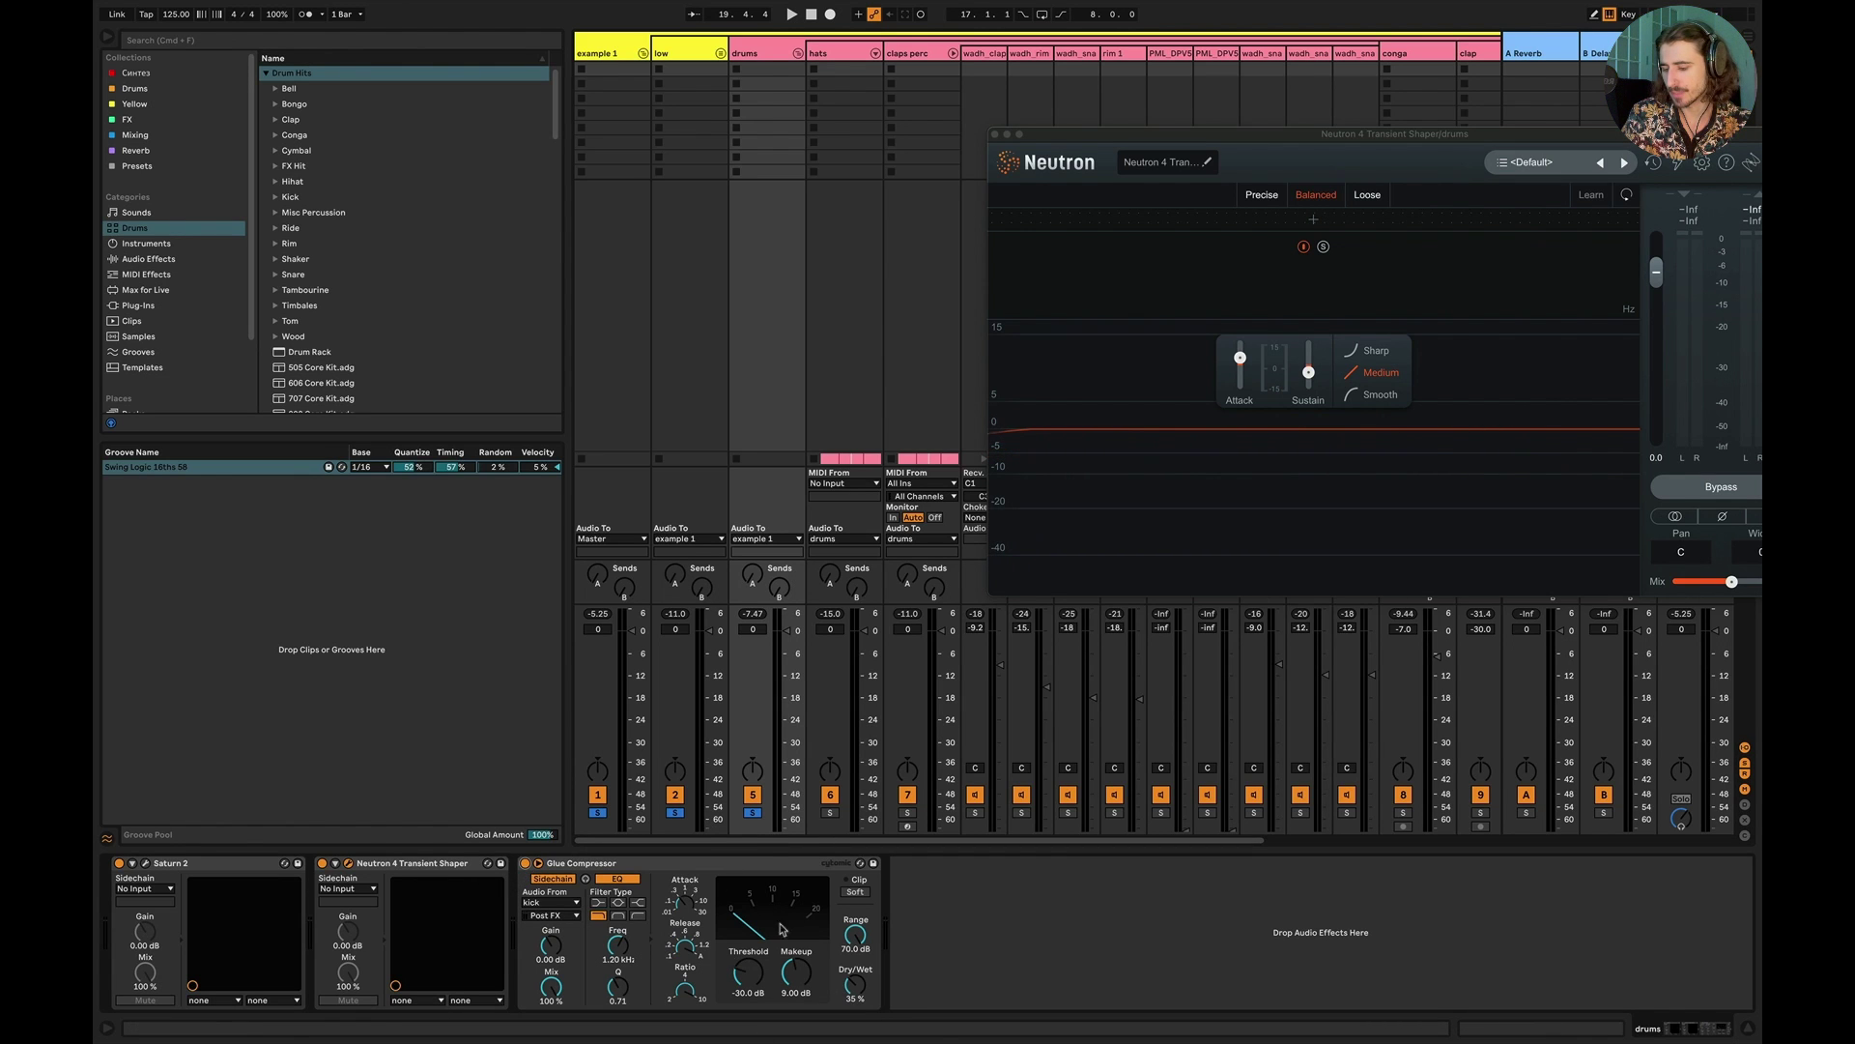
{"action": "left_click", "coordinate": [997, 137]}
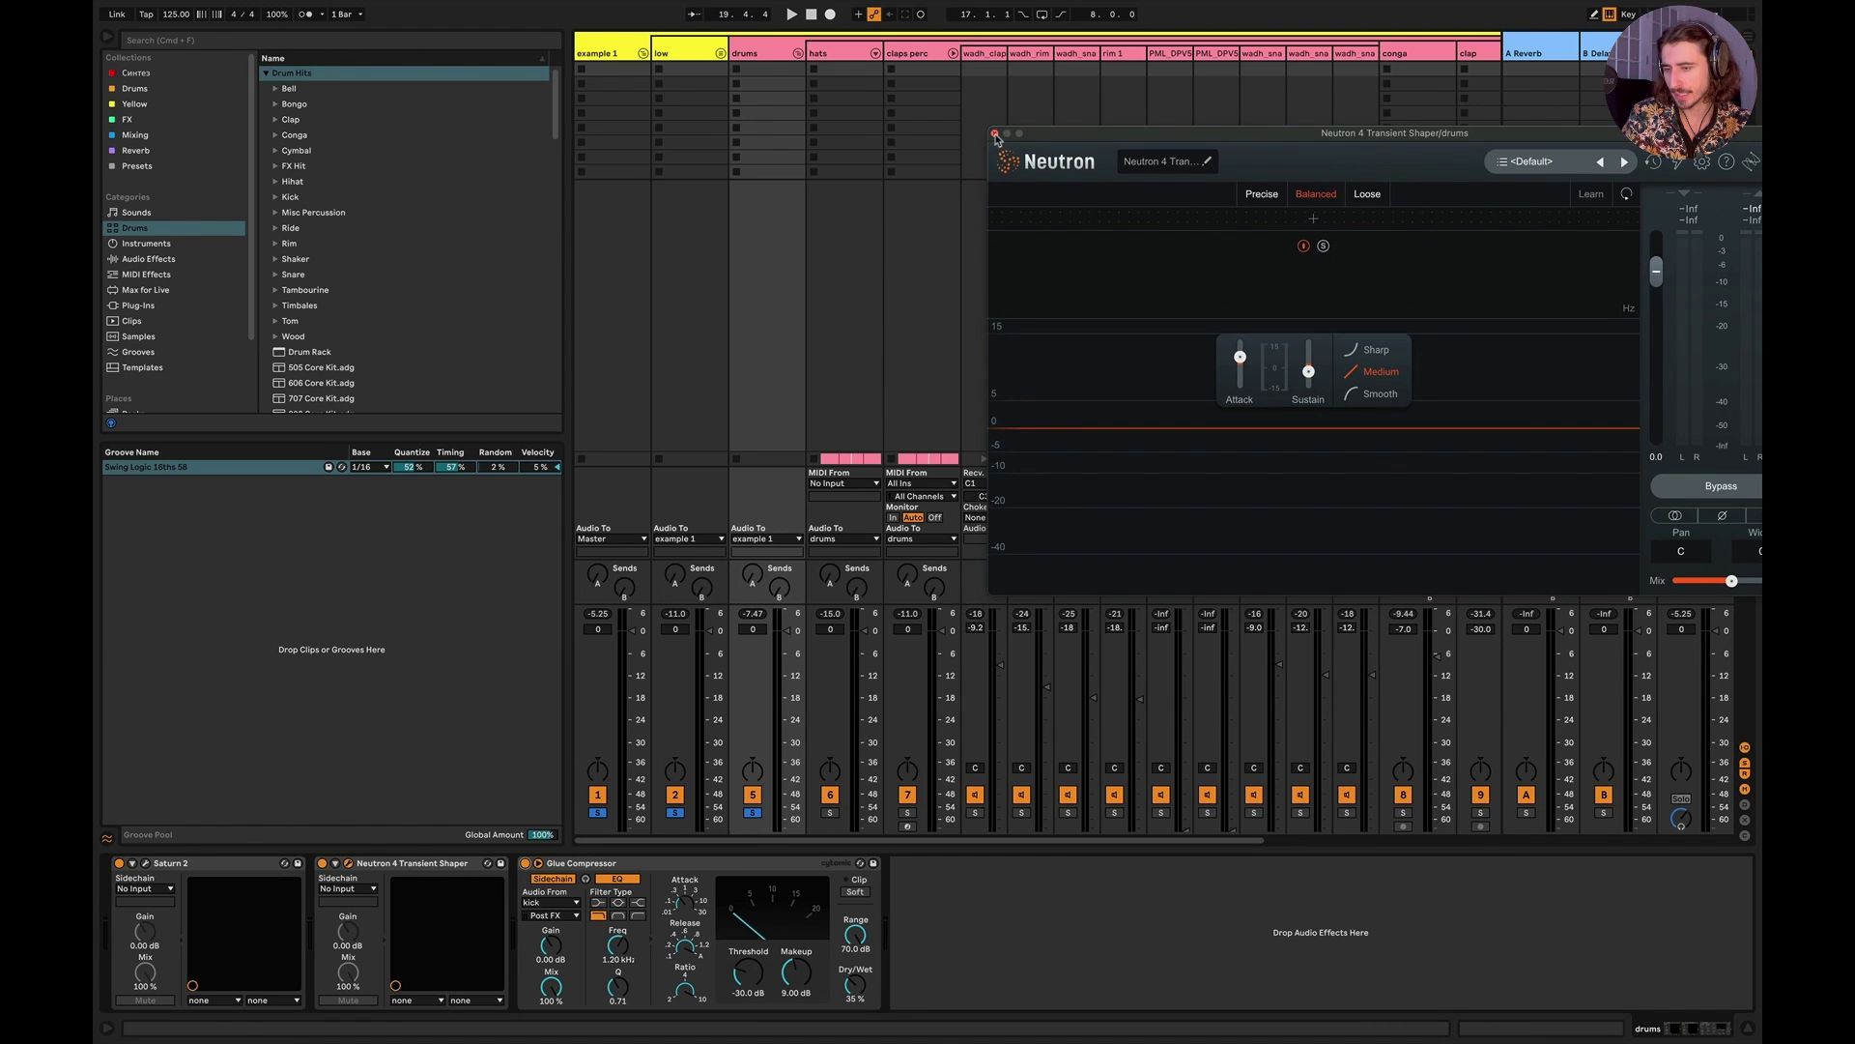
{"action": "left_click", "coordinate": [997, 137]}
Step: Fold the drums group and return to the Arrangement View
{"action": "left_click", "coordinate": [798, 52]}
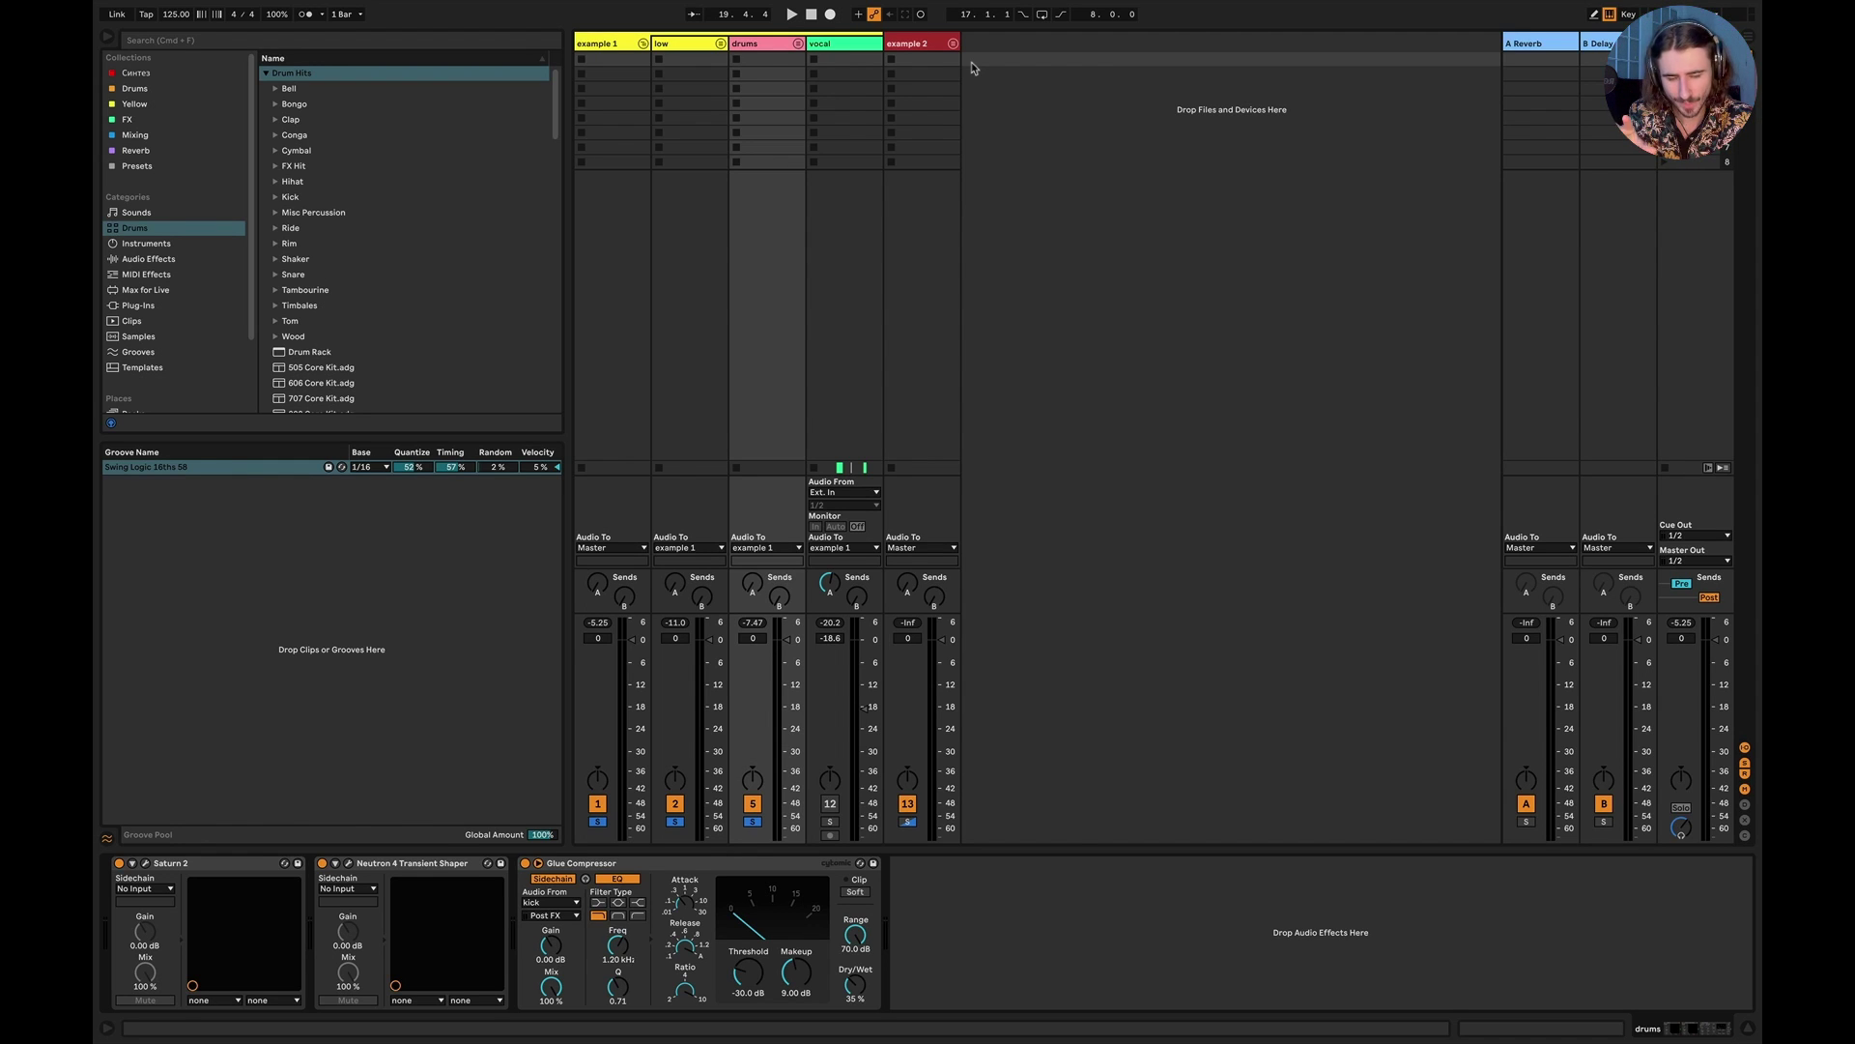
{"action": "key", "text": "Tab"}
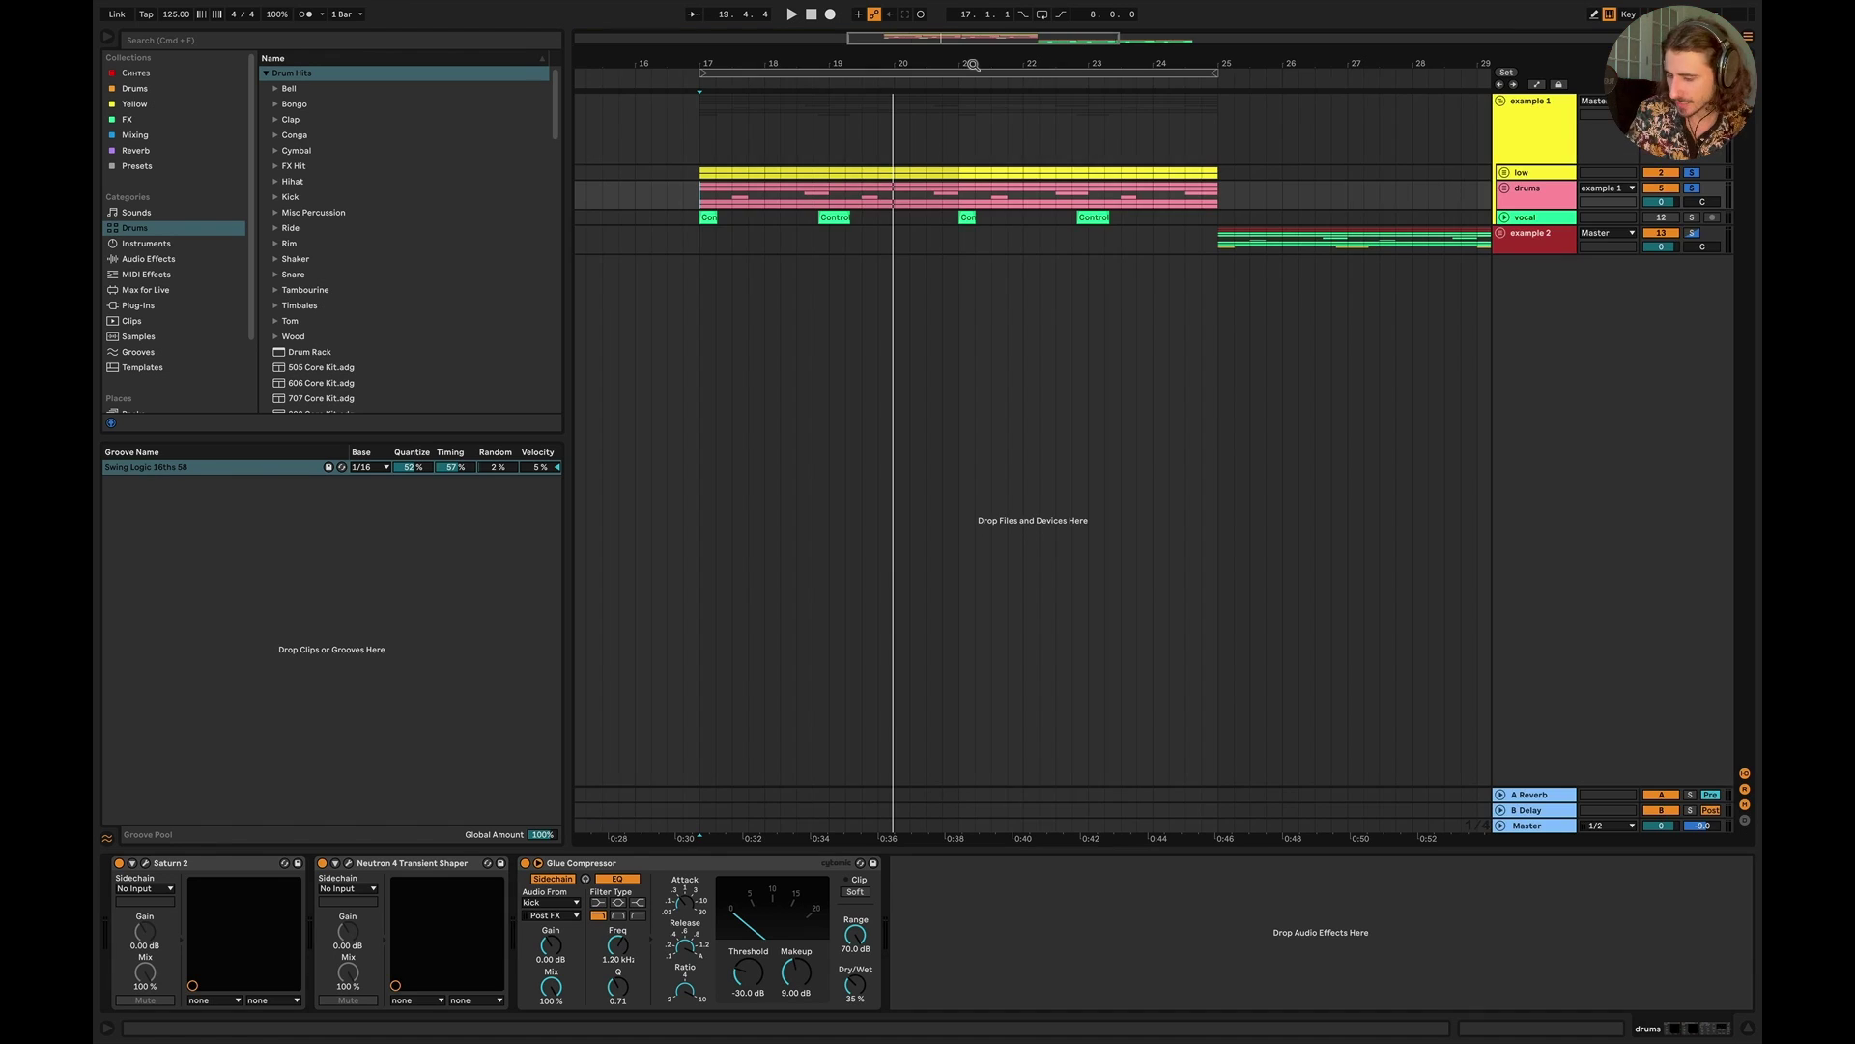